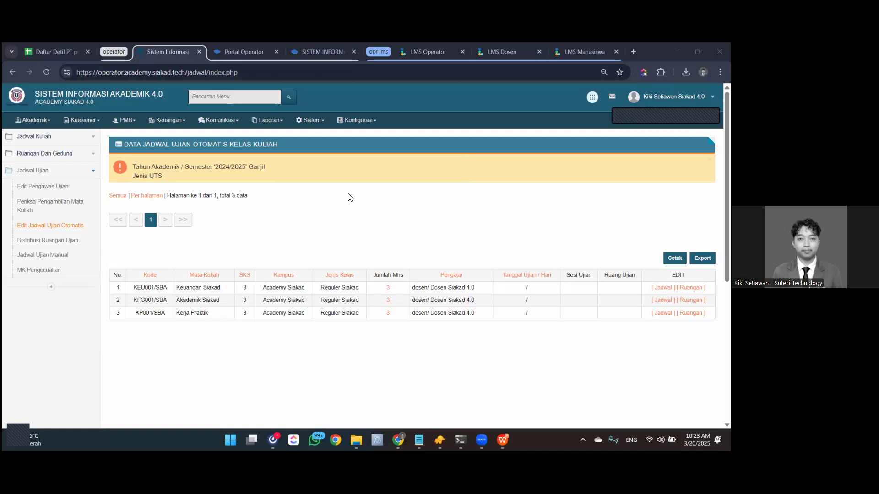
Open the Data Info Sistem page, logging back in as operator with the prefilled credentials.
{"action": "key", "text": "ctrl+plus"}
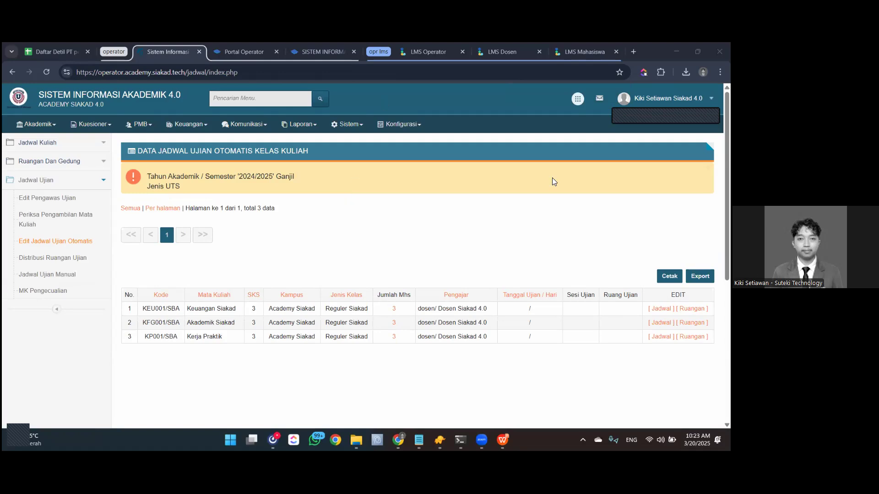
{"action": "left_click", "coordinate": [343, 121]}
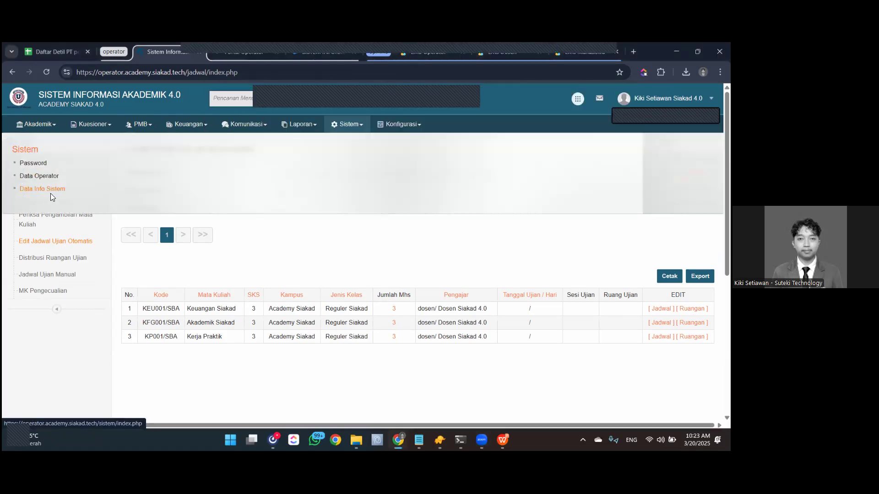
{"action": "left_click", "coordinate": [52, 195]}
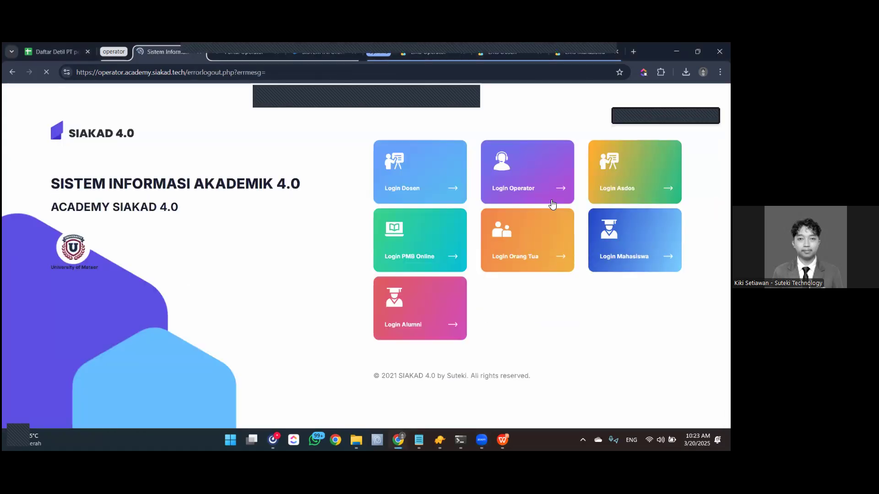
{"action": "left_click", "coordinate": [549, 200]}
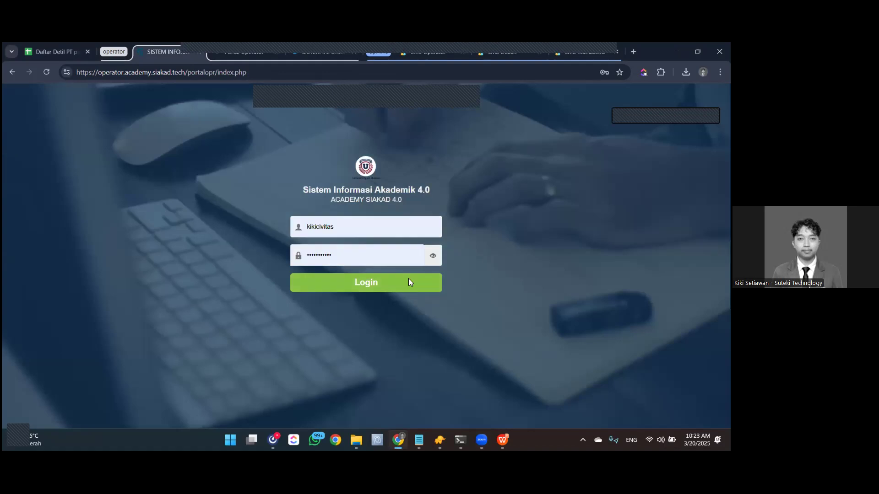
{"action": "left_click", "coordinate": [409, 282]}
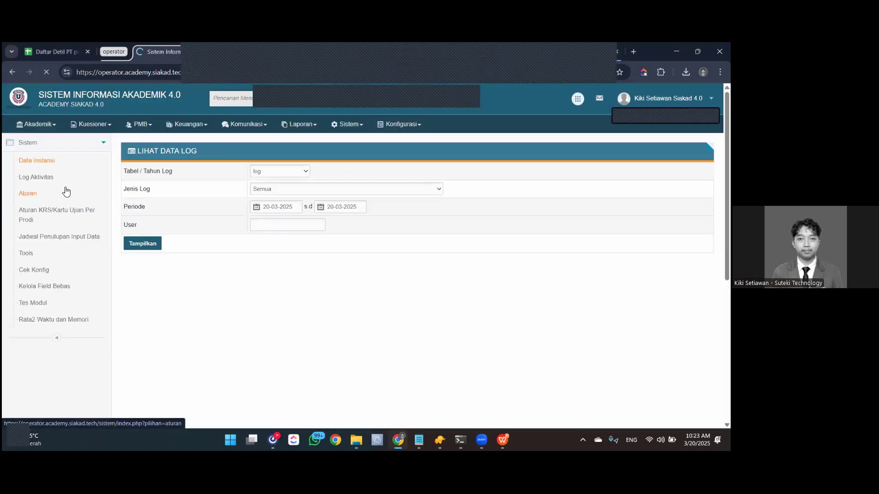
Open the Aturan system rules and expand the KRS, Cetak Kartu Ujian section to reach its exam card settings.
{"action": "left_click", "coordinate": [45, 194]}
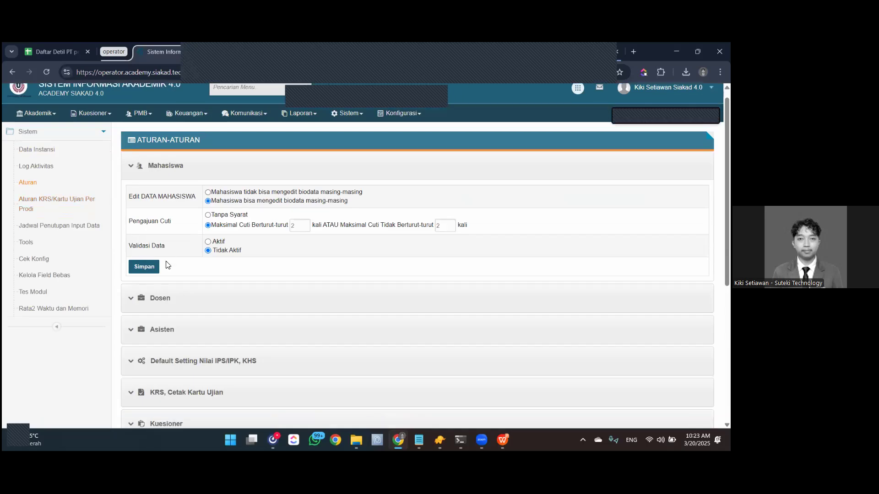
{"action": "scroll", "coordinate": [169, 215], "scroll_direction": "down", "scroll_amount": 5}
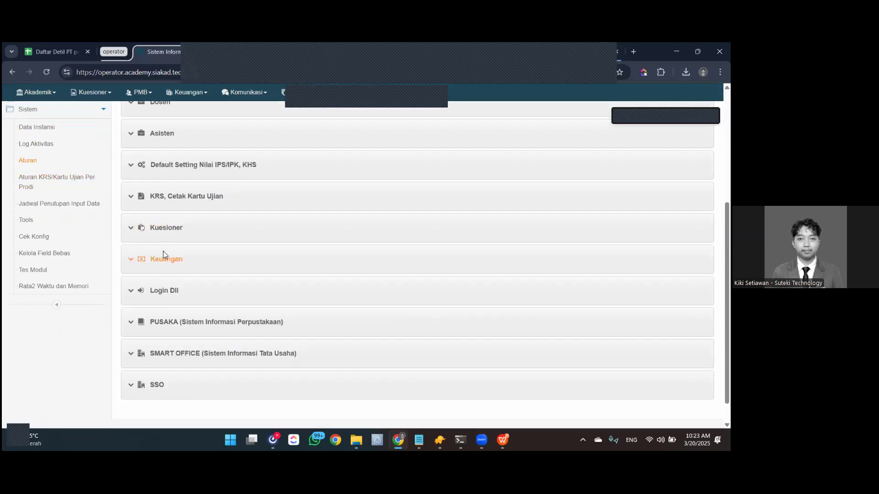
{"action": "left_click", "coordinate": [171, 196]}
{"action": "scroll", "coordinate": [186, 213], "scroll_direction": "down", "scroll_amount": 3}
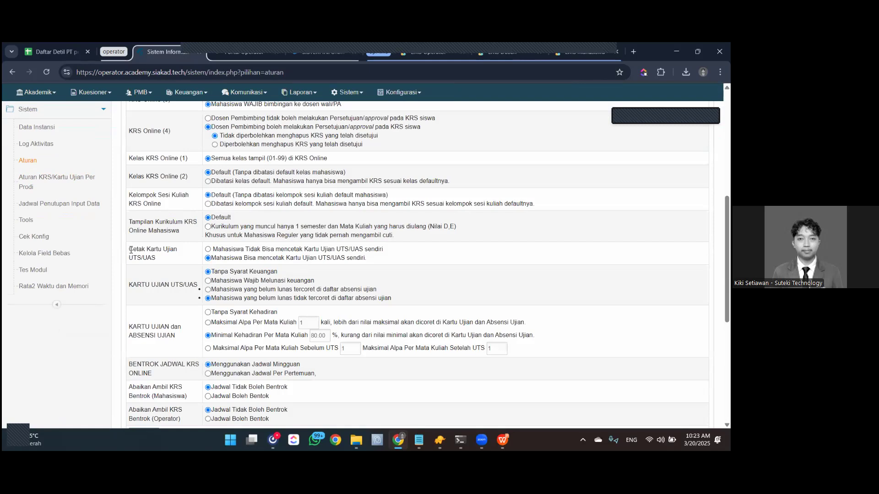
Review the Cetak Kartu Ujian UTS/UAS rule and select "Mahasiswa Wajib Melunasi keuangan" for KARTU UJIAN UTS/UAS.
{"action": "triple_click", "coordinate": [160, 265]}
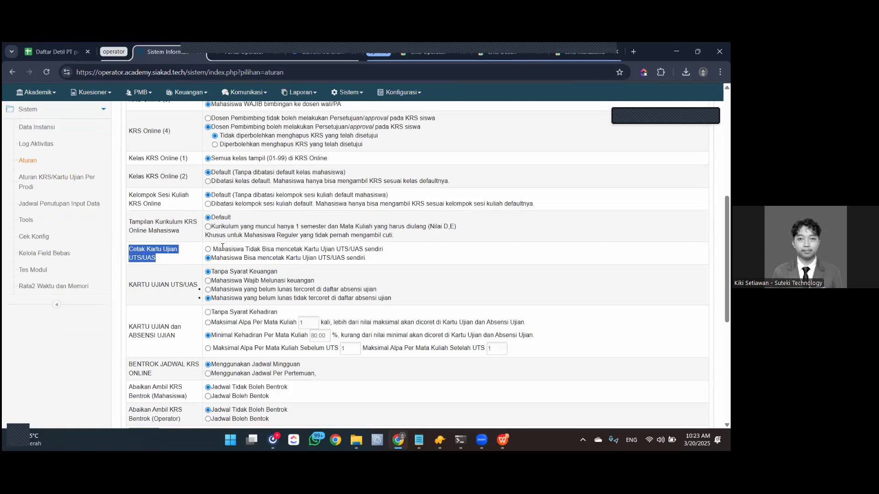
{"action": "scroll", "coordinate": [220, 246], "scroll_direction": "down", "scroll_amount": 2}
{"action": "left_click_drag", "start_coordinate": [128, 189], "coordinate": [200, 189]}
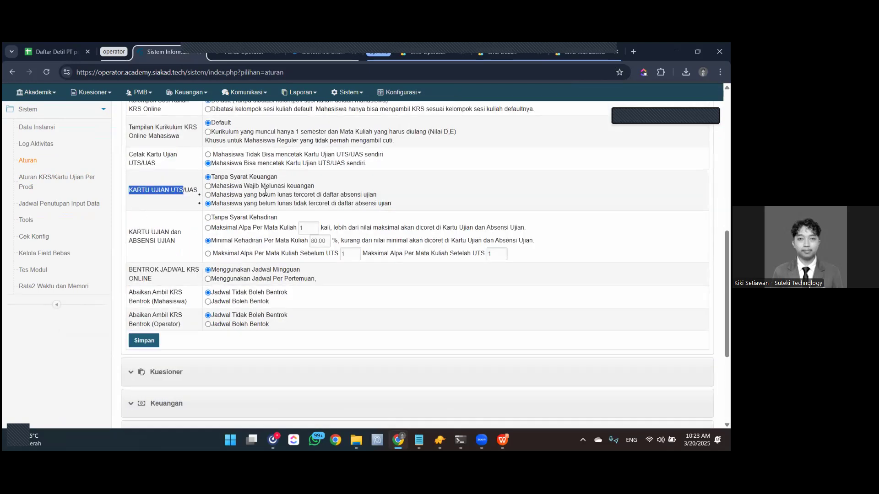
{"action": "left_click", "coordinate": [207, 187]}
Examine the attendance requirement options of the KARTU UJIAN dan ABSENSI UJIAN rule.
{"action": "left_click", "coordinate": [135, 232]}
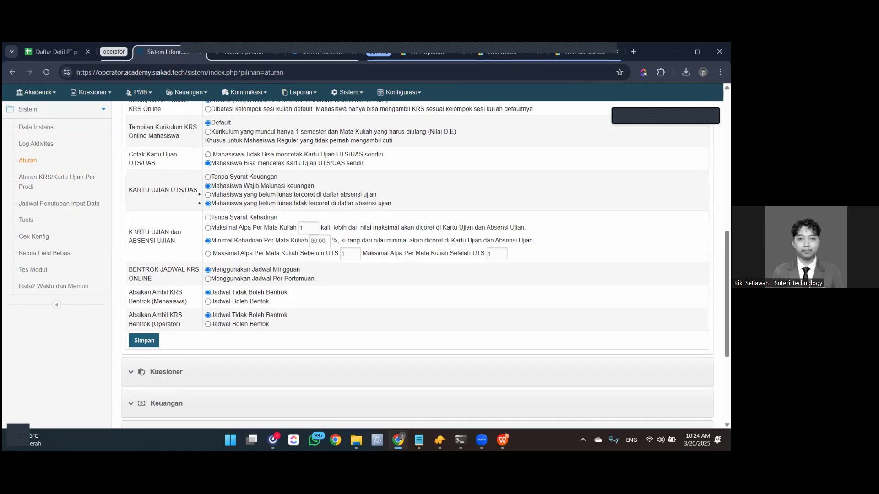
{"action": "triple_click", "coordinate": [168, 240]}
{"action": "left_click", "coordinate": [180, 246]}
Expand the Kuesioner rules, read the SYARAT CETAK KARTU UAS options, and collapse the section again.
{"action": "scroll", "coordinate": [185, 252], "scroll_direction": "down", "scroll_amount": 2}
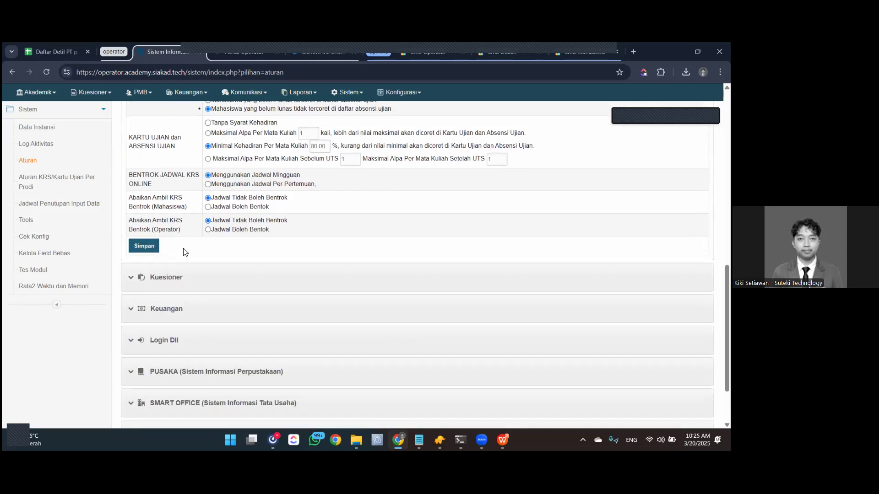
{"action": "left_click", "coordinate": [171, 284]}
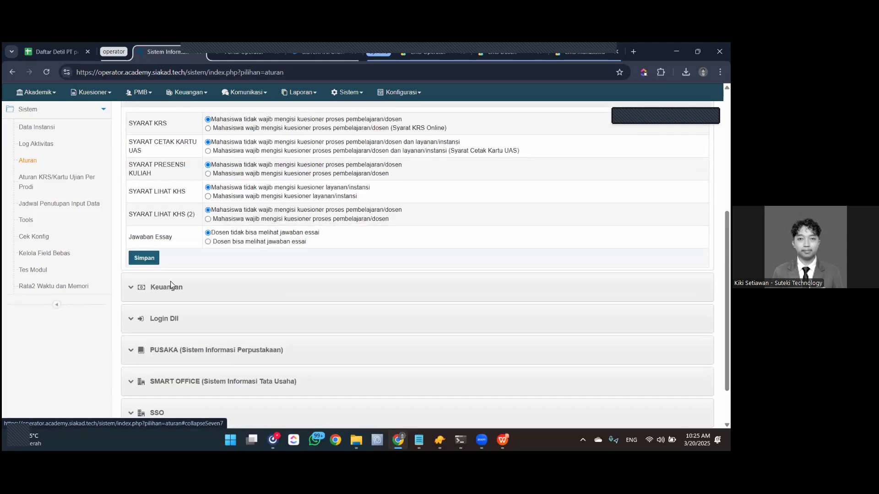
{"action": "scroll", "coordinate": [179, 274], "scroll_direction": "up", "scroll_amount": 1}
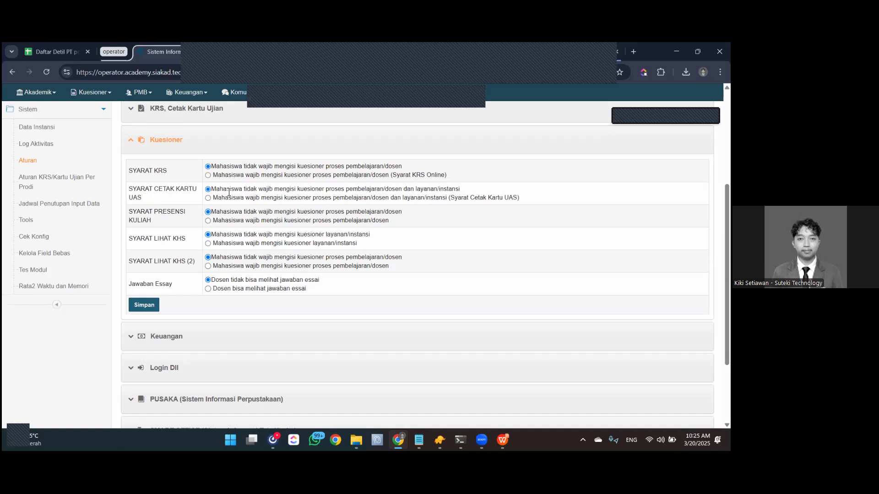
{"action": "left_click_drag", "start_coordinate": [222, 198], "coordinate": [507, 195]}
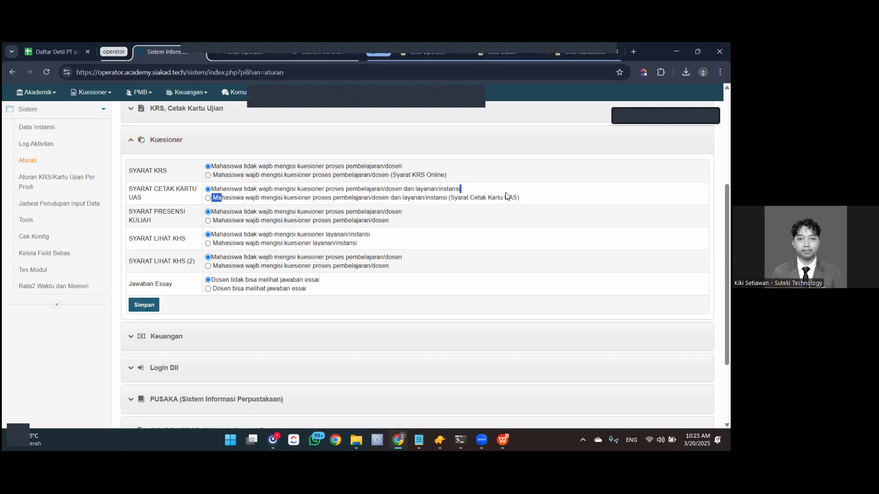
{"action": "left_click", "coordinate": [353, 198]}
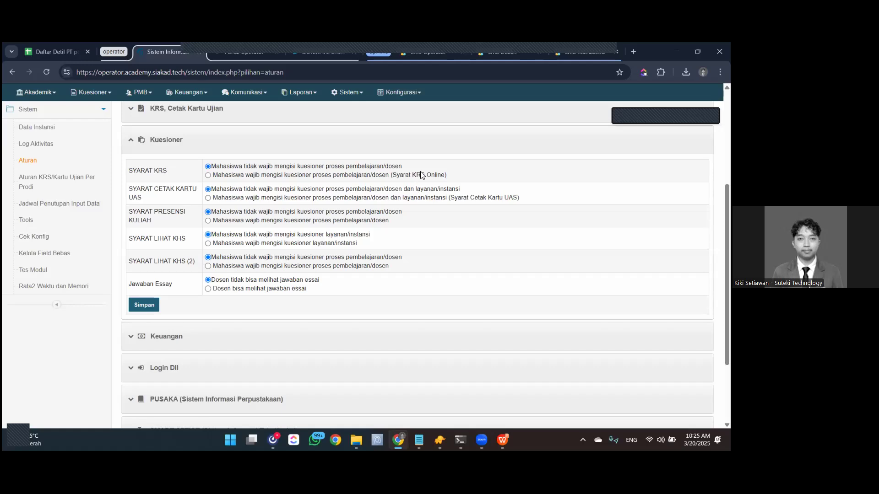
{"action": "left_click", "coordinate": [167, 140]}
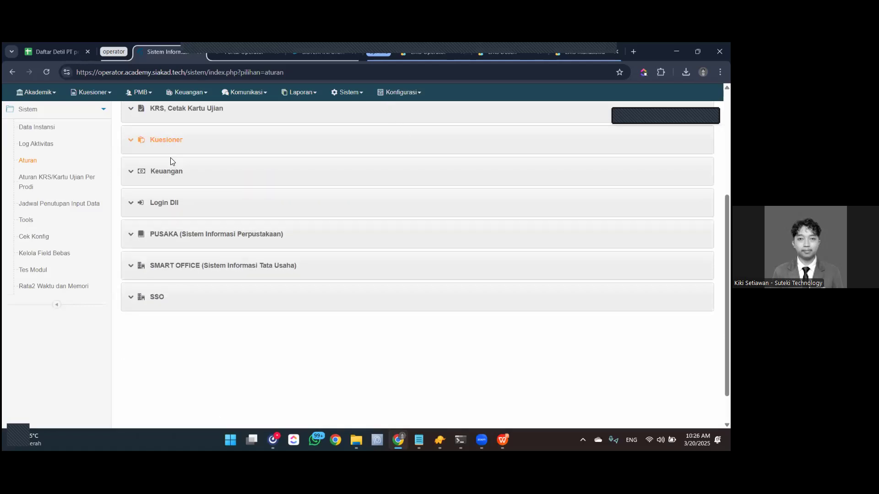
Open the Sesi Ujian settings within the Sesi Kuliah configuration.
{"action": "scroll", "coordinate": [171, 158], "scroll_direction": "up", "scroll_amount": 4}
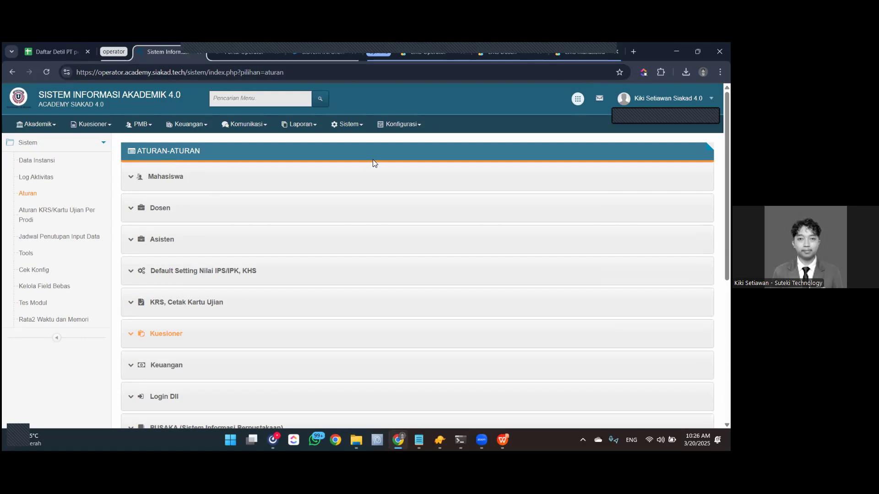
{"action": "left_click", "coordinate": [392, 124]}
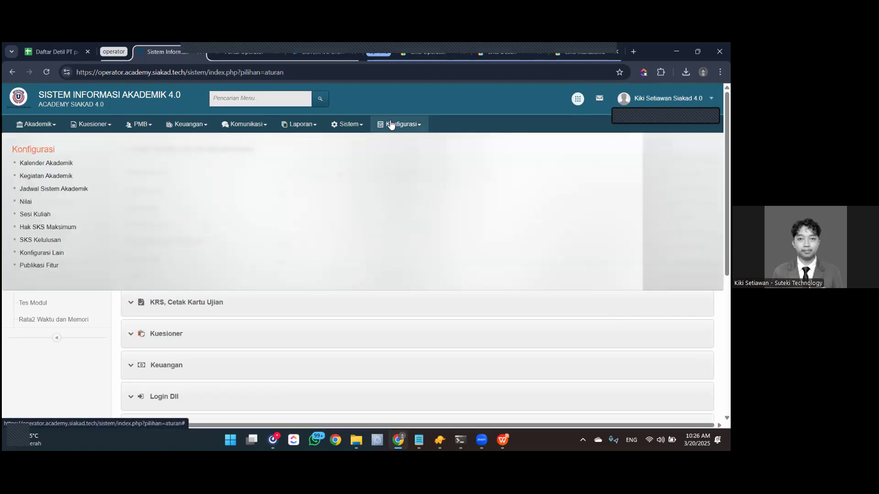
{"action": "left_click", "coordinate": [27, 219]}
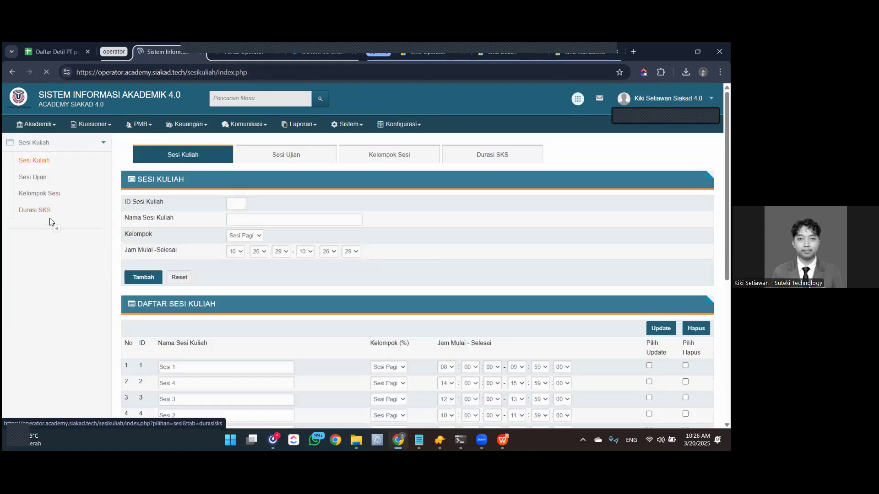
{"action": "left_click", "coordinate": [41, 182]}
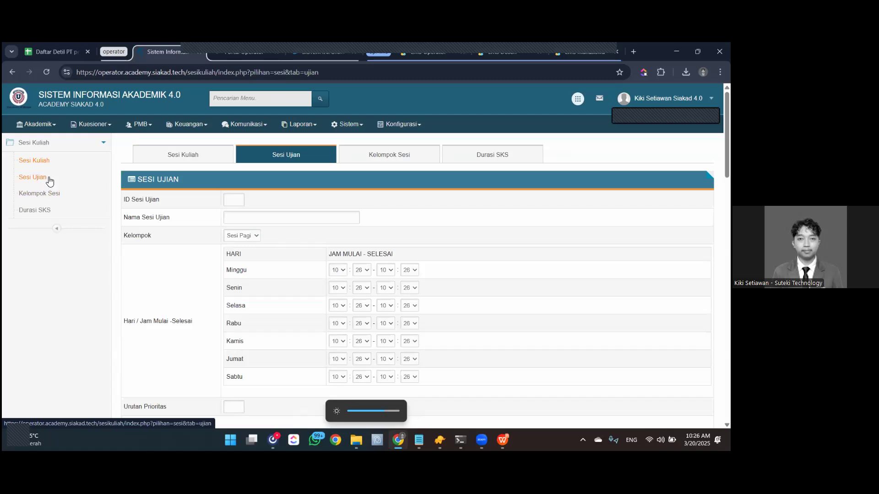
Examine the Daftar Sesi Ujian for each exam session's name, group, daily start and end times, and priority.
{"action": "scroll", "coordinate": [252, 206], "scroll_direction": "down", "scroll_amount": 6}
{"action": "scroll", "coordinate": [257, 204], "scroll_direction": "down", "scroll_amount": 2}
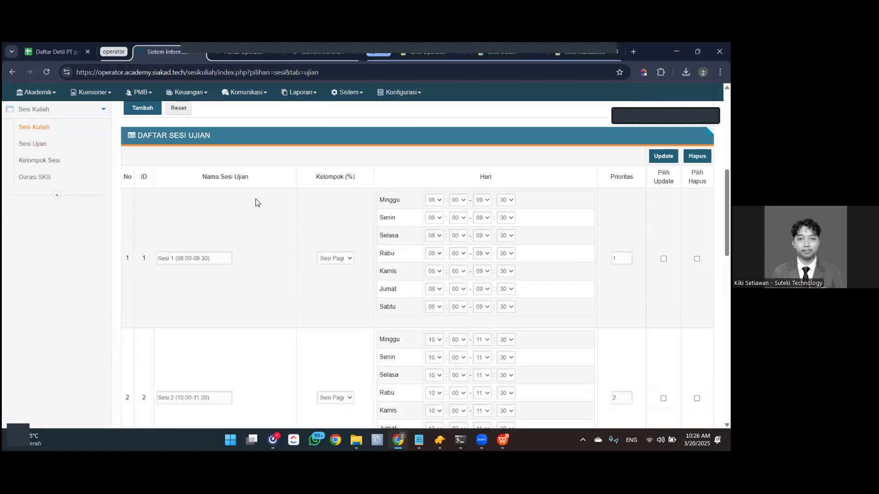
{"action": "left_click_drag", "start_coordinate": [224, 190], "coordinate": [170, 190]}
{"action": "left_click", "coordinate": [194, 188]}
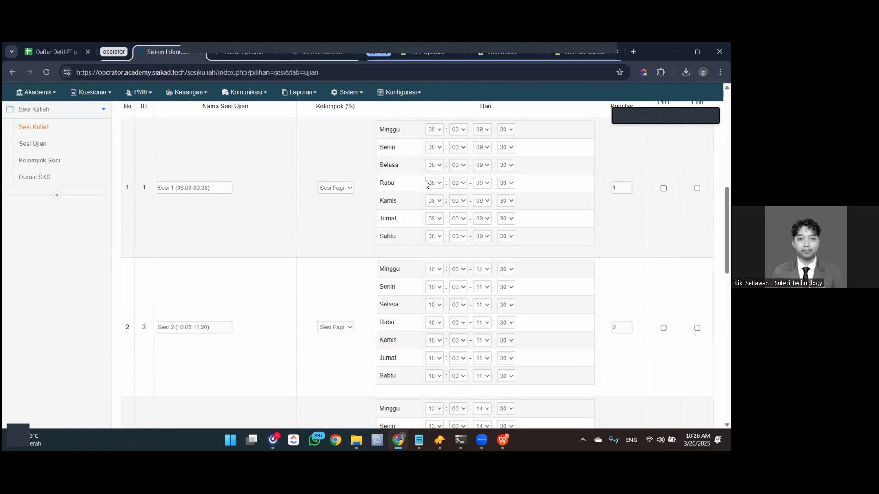
{"action": "scroll", "coordinate": [418, 217], "scroll_direction": "down", "scroll_amount": 3}
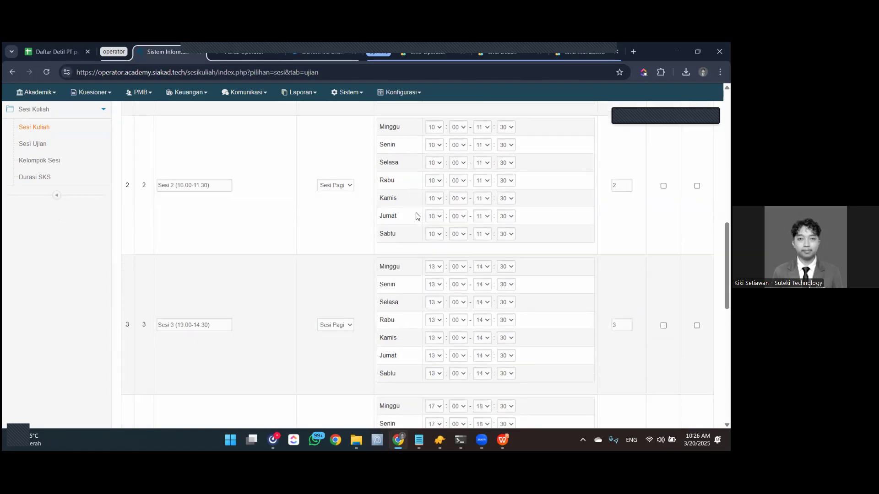
{"action": "scroll", "coordinate": [416, 210], "scroll_direction": "up", "scroll_amount": 3}
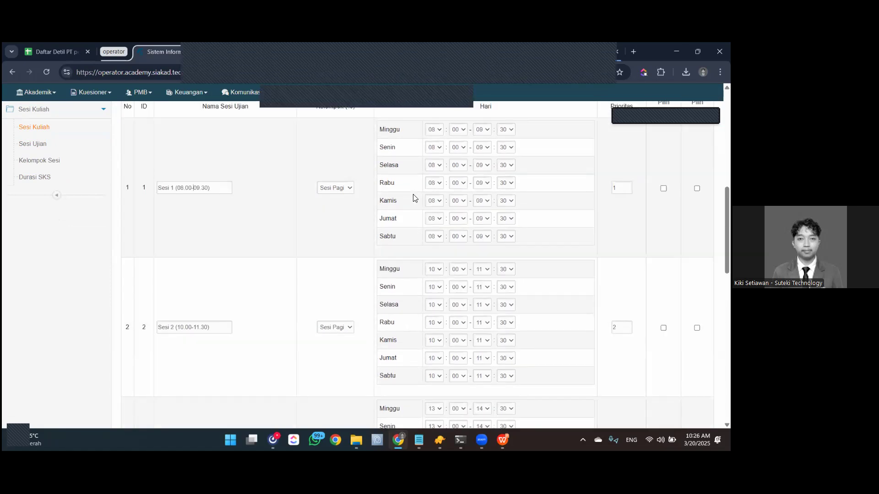
{"action": "scroll", "coordinate": [414, 199], "scroll_direction": "down", "scroll_amount": 3}
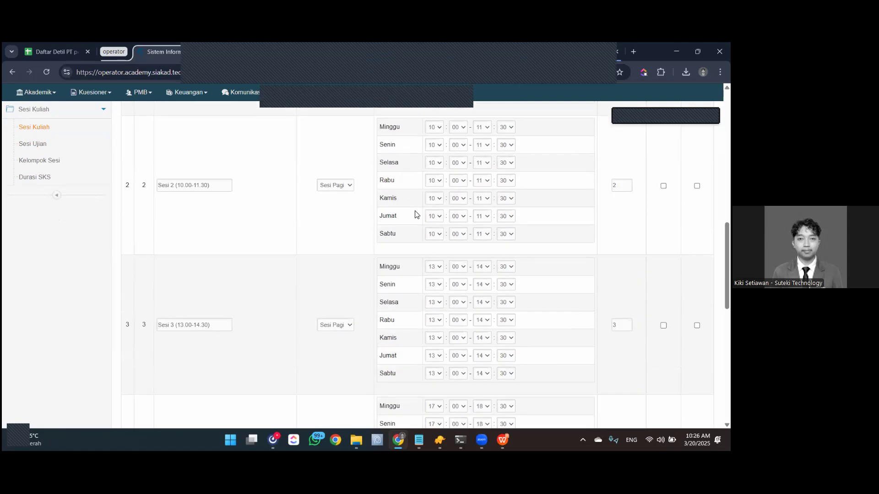
{"action": "scroll", "coordinate": [416, 214], "scroll_direction": "down", "scroll_amount": 10}
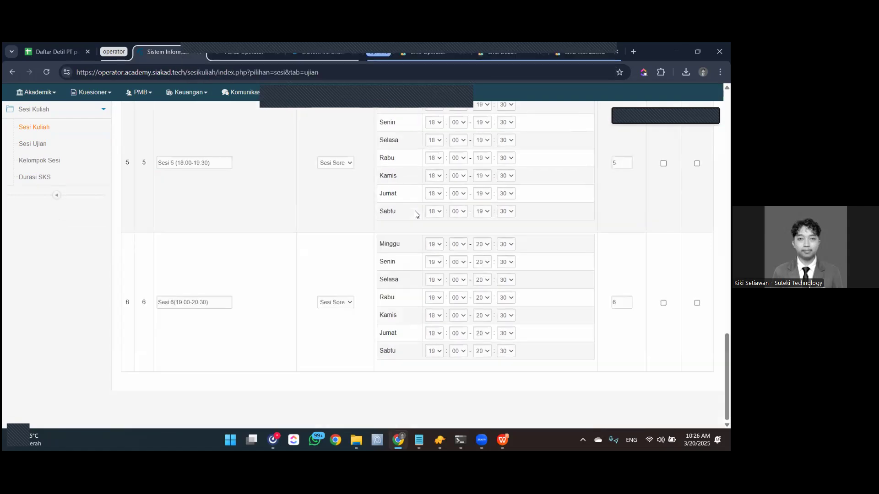
{"action": "scroll", "coordinate": [416, 213], "scroll_direction": "up", "scroll_amount": 5}
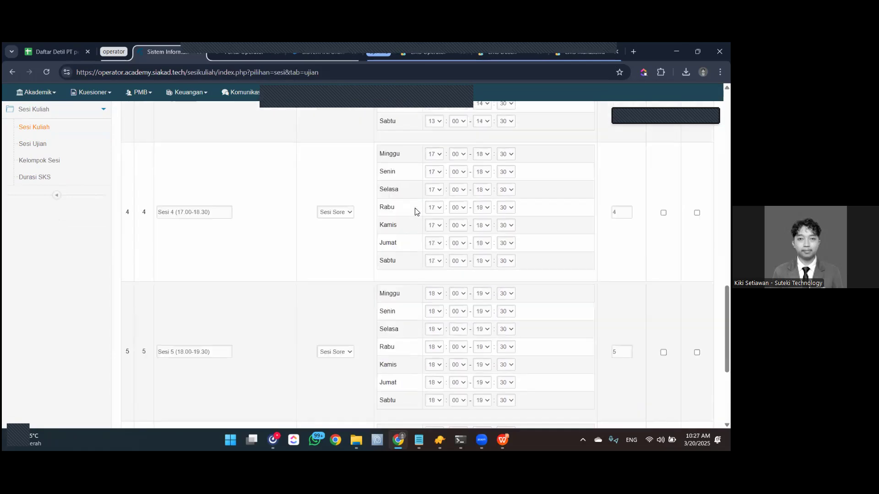
{"action": "scroll", "coordinate": [371, 184], "scroll_direction": "up", "scroll_amount": 4}
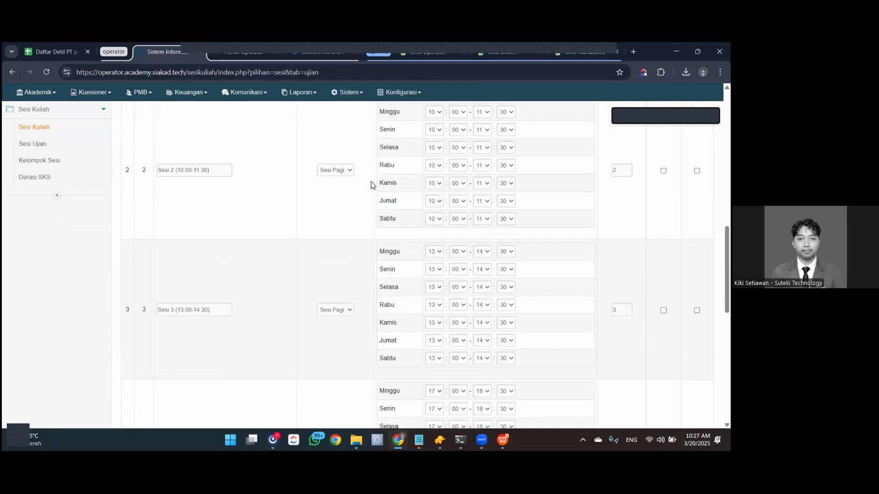
{"action": "scroll", "coordinate": [370, 184], "scroll_direction": "up", "scroll_amount": 8}
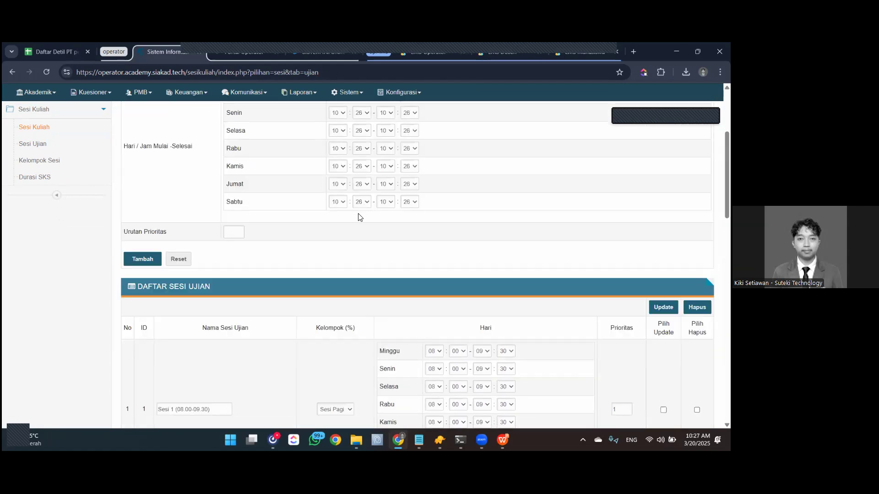
{"action": "scroll", "coordinate": [360, 217], "scroll_direction": "up", "scroll_amount": 4}
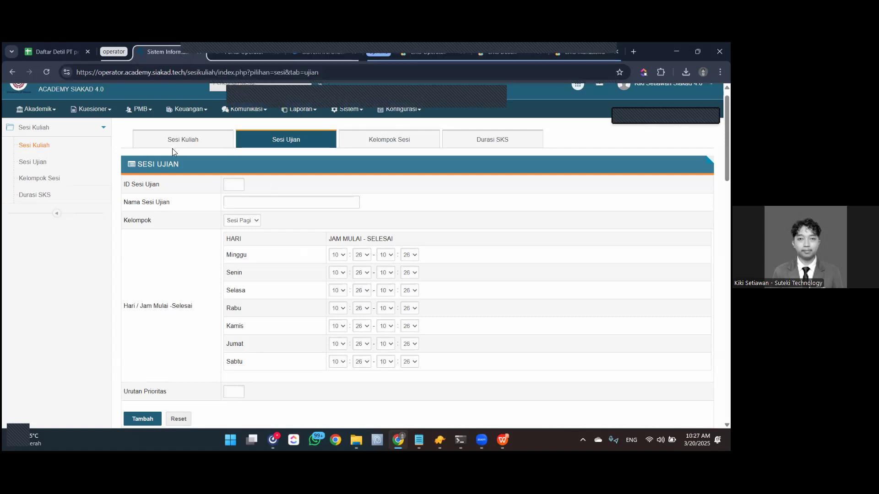
{"action": "left_click", "coordinate": [287, 153]}
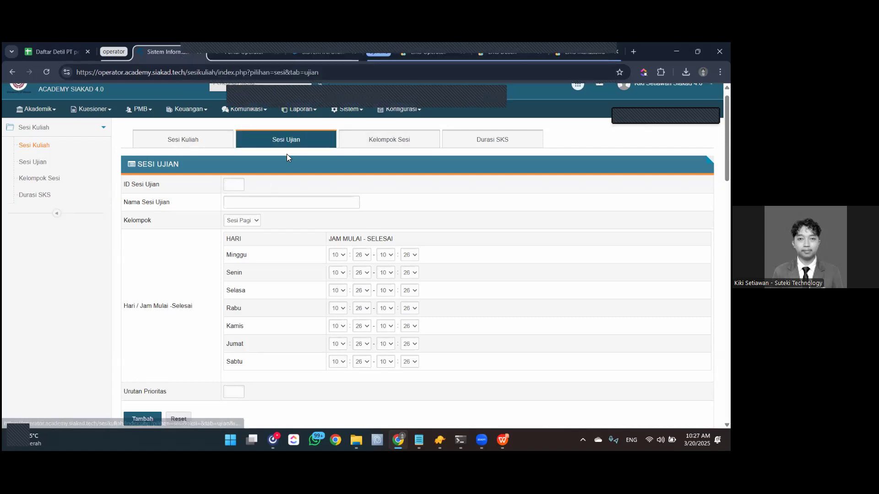
Open the Presensi Kuliah page under the academic activities.
{"action": "scroll", "coordinate": [71, 133], "scroll_direction": "up", "scroll_amount": 1}
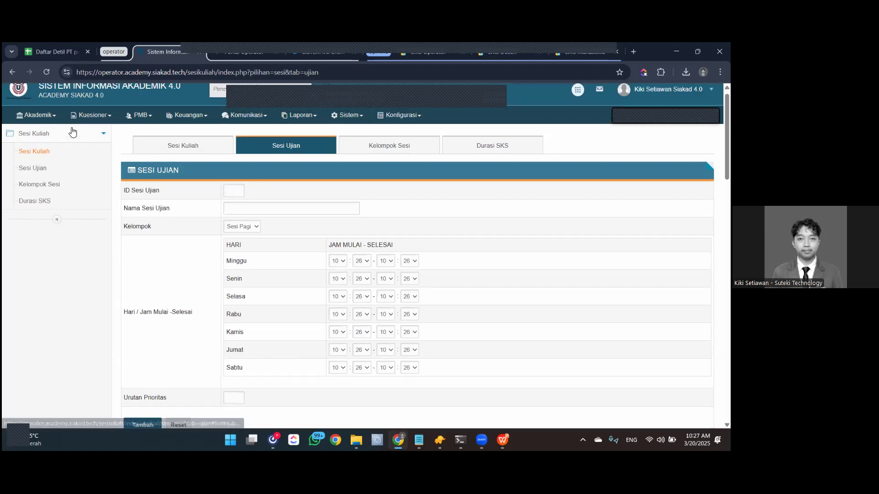
{"action": "left_click", "coordinate": [36, 124]}
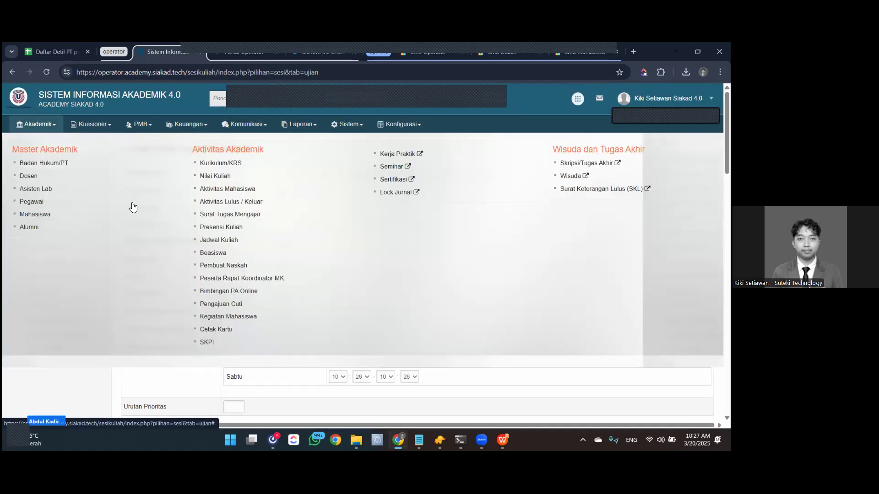
{"action": "left_click", "coordinate": [206, 228]}
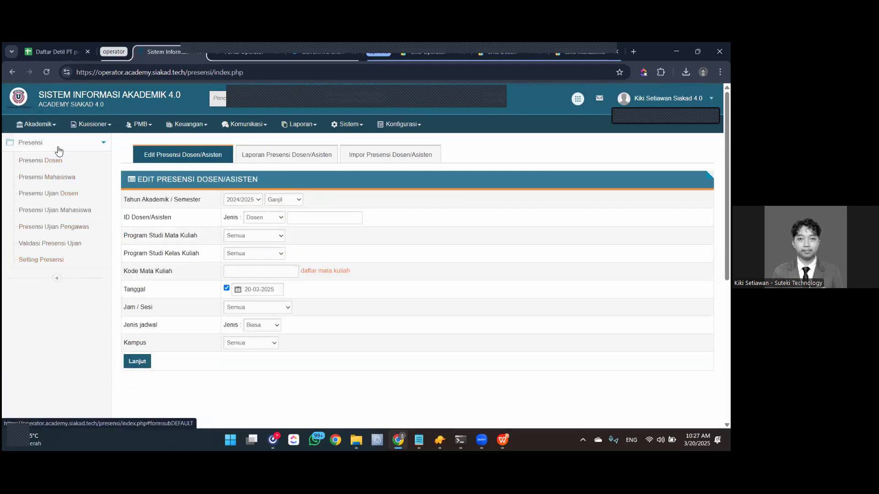
Open the Jadwal Kuliah page and list the 2024/2025 Ganjil UTS classes under Edit Jadwal Ujian Otomatis.
{"action": "left_click", "coordinate": [39, 124]}
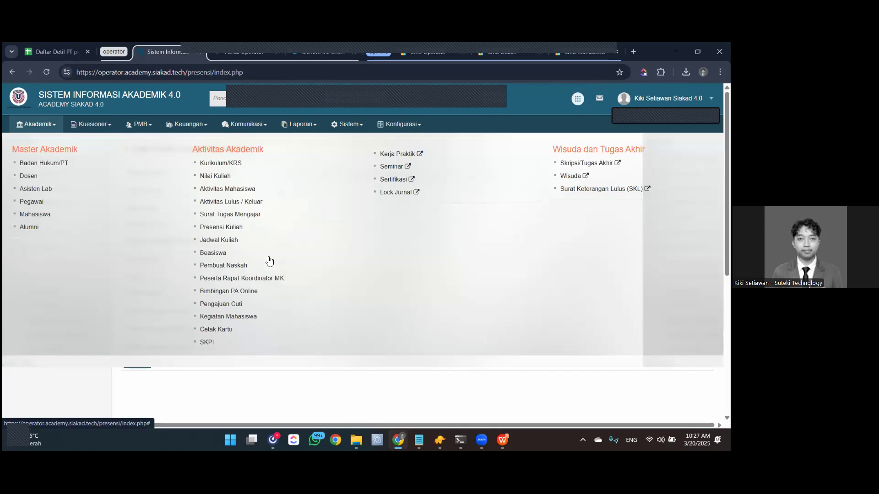
{"action": "left_click", "coordinate": [238, 251]}
{"action": "left_click", "coordinate": [34, 128]}
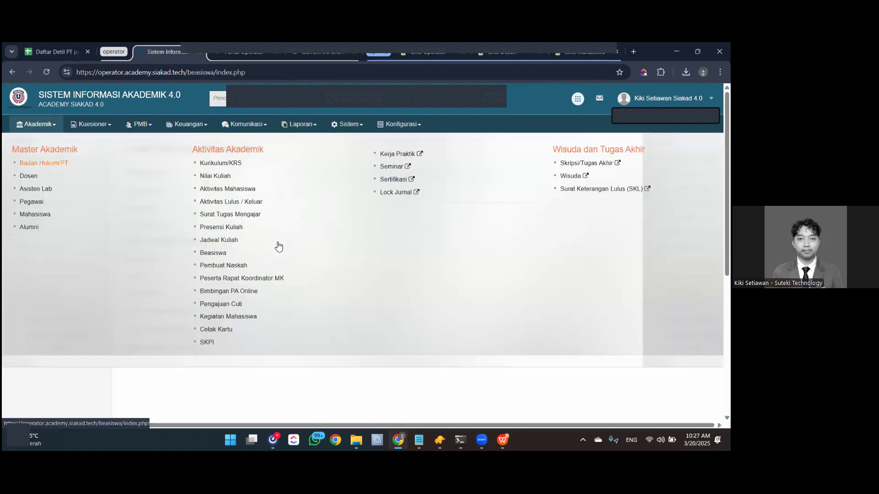
{"action": "left_click", "coordinate": [246, 241]}
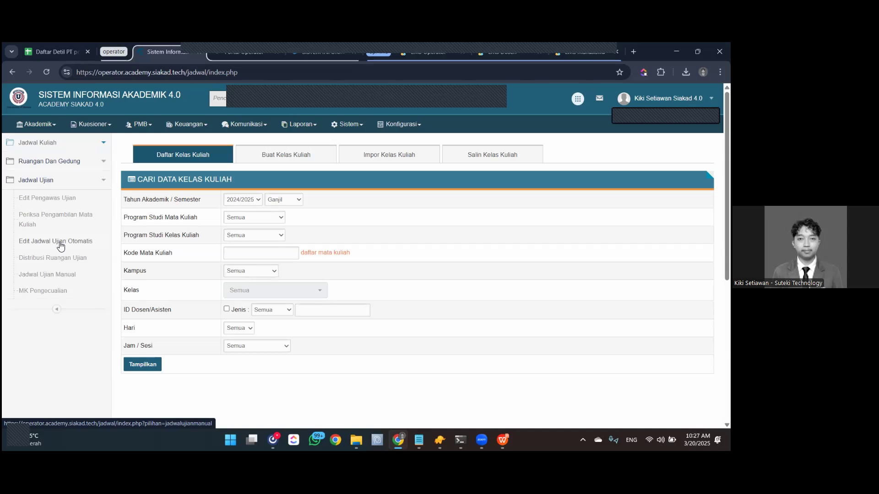
{"action": "left_click", "coordinate": [61, 243]}
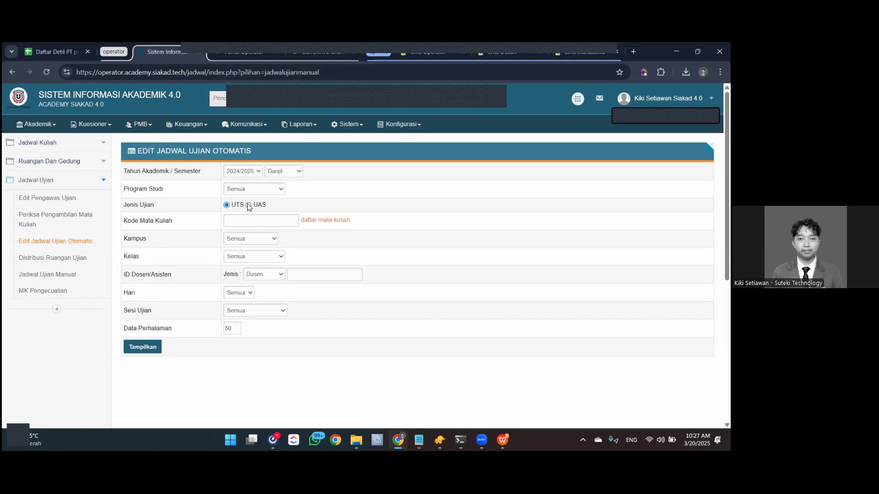
{"action": "left_click", "coordinate": [135, 352]}
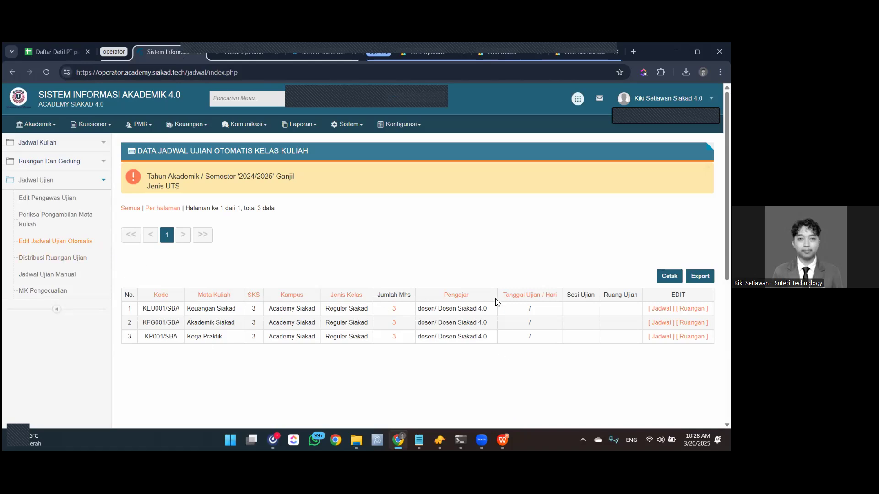
In Distribusi Ruangan Ujian, select all rooms, display the UTS classes for Sesi 1 on 20-03-2025, and review the filters.
{"action": "left_click", "coordinate": [78, 258]}
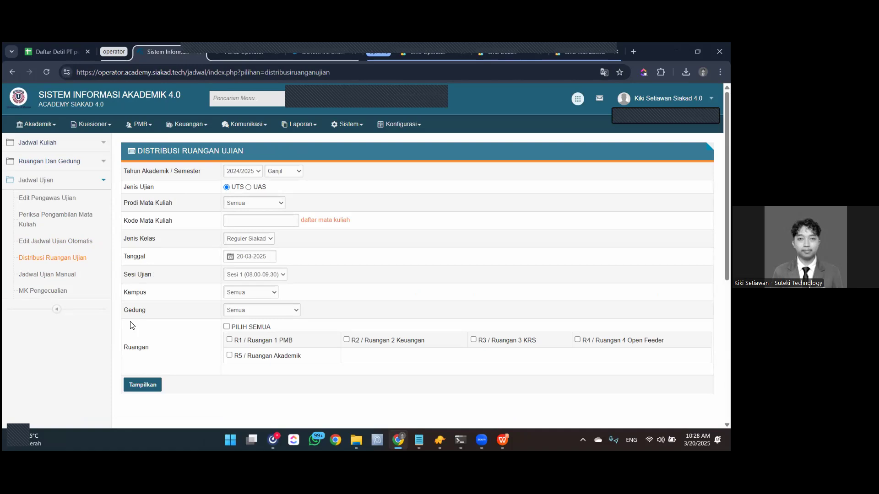
{"action": "left_click", "coordinate": [226, 327]}
{"action": "left_click", "coordinate": [133, 389]}
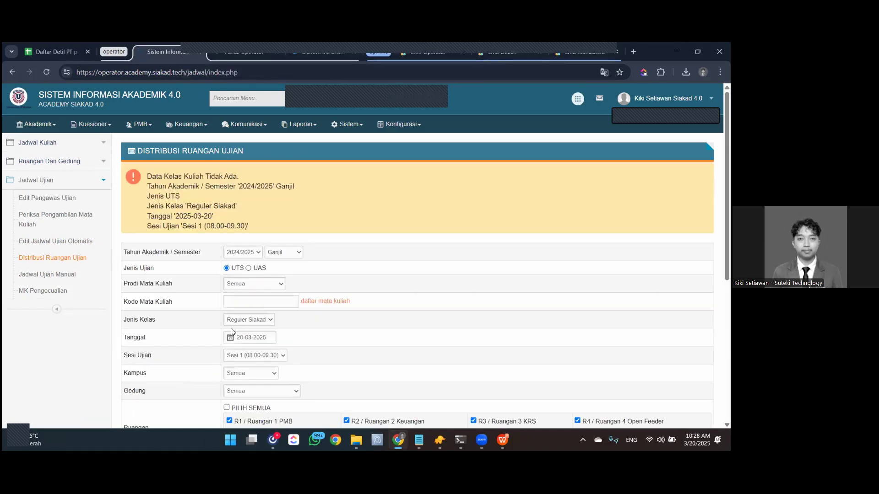
{"action": "scroll", "coordinate": [237, 273], "scroll_direction": "down", "scroll_amount": 2}
{"action": "left_click", "coordinate": [243, 223]}
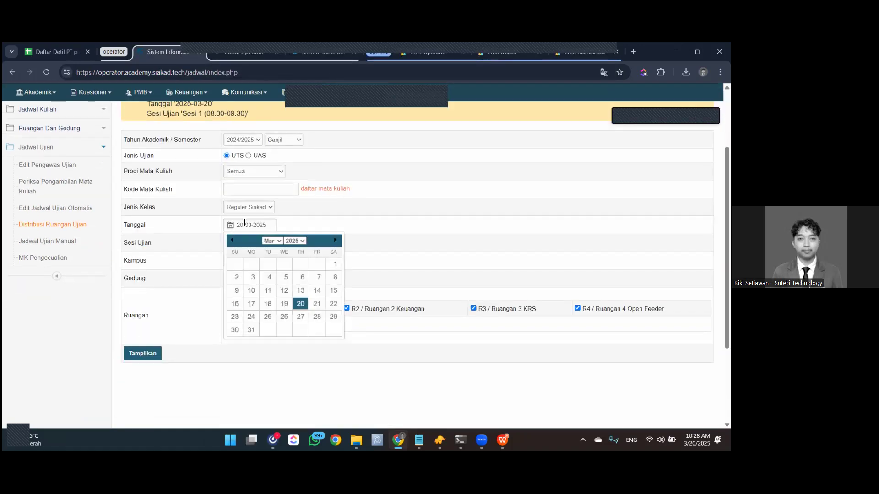
{"action": "left_click", "coordinate": [343, 219]}
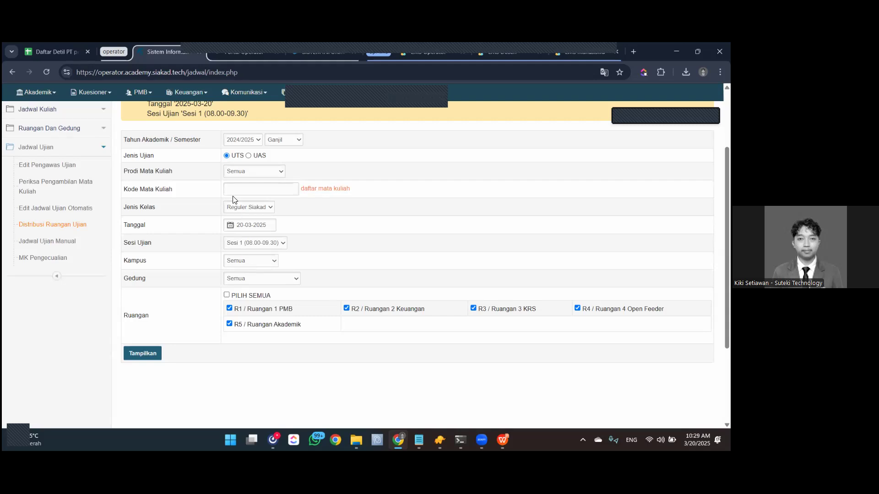
{"action": "scroll", "coordinate": [185, 198], "scroll_direction": "up", "scroll_amount": 2}
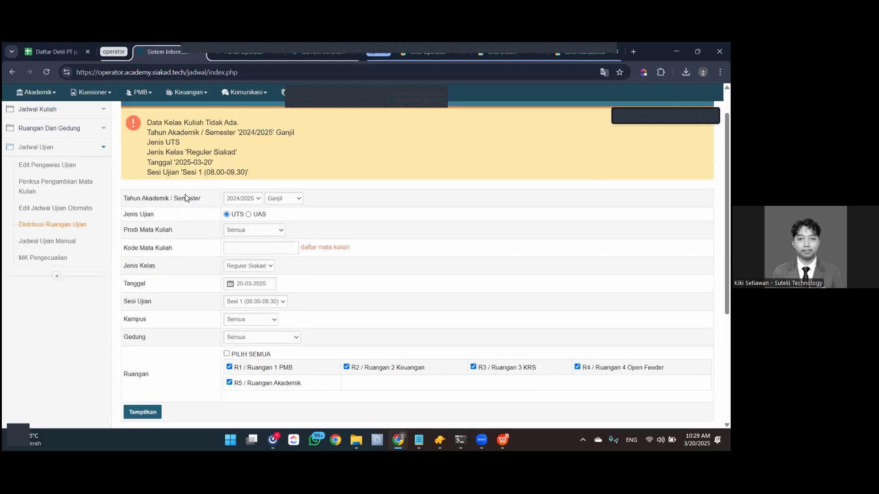
{"action": "scroll", "coordinate": [185, 197], "scroll_direction": "up", "scroll_amount": 2}
{"action": "scroll", "coordinate": [175, 206], "scroll_direction": "down", "scroll_amount": 4}
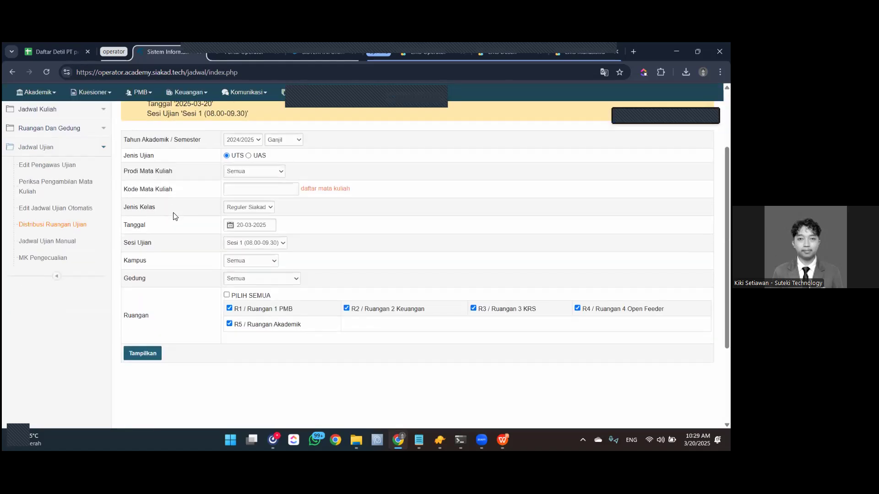
Return to Edit Jadwal Ujian Otomatis, list the UTS classes, and open the exam schedule of Keuangan Siakad.
{"action": "left_click", "coordinate": [63, 210]}
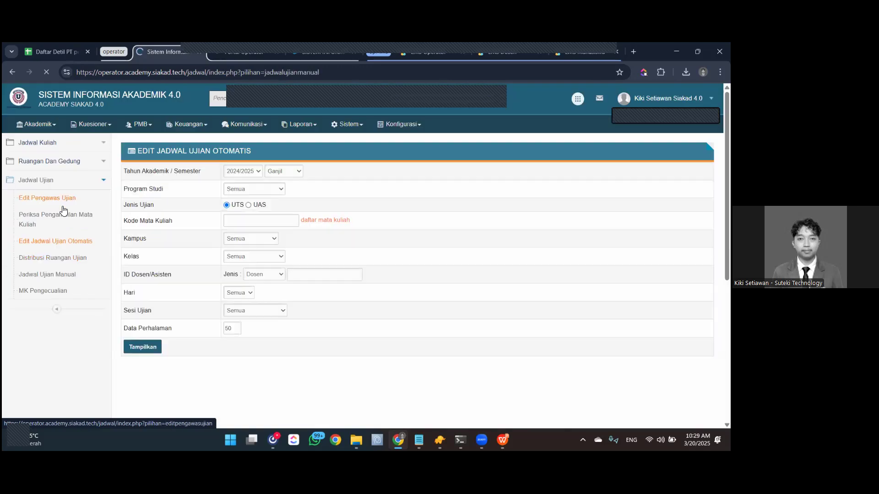
{"action": "left_click", "coordinate": [138, 356]}
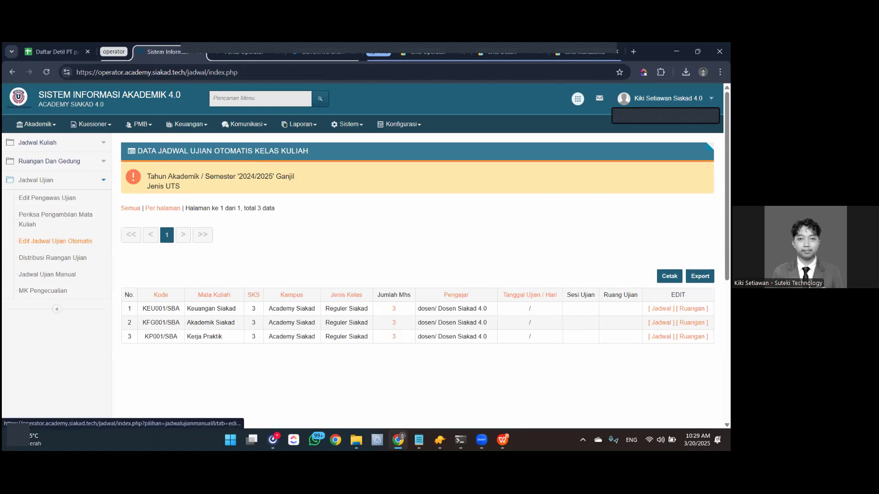
{"action": "left_click", "coordinate": [661, 309]}
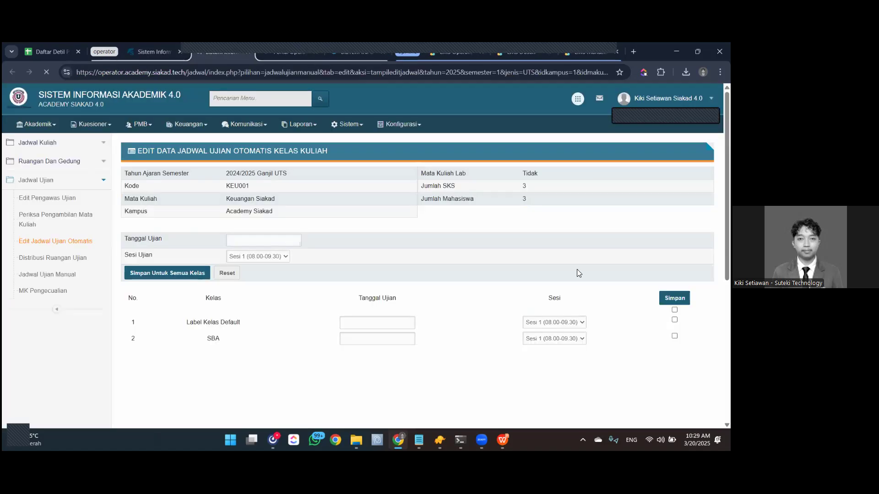
Set the Keuangan Siakad exam to 20-03-2025, Sesi 2 (10.00-11.30), and save the schedule for all classes.
{"action": "left_click", "coordinate": [249, 248]}
{"action": "left_click", "coordinate": [297, 329]}
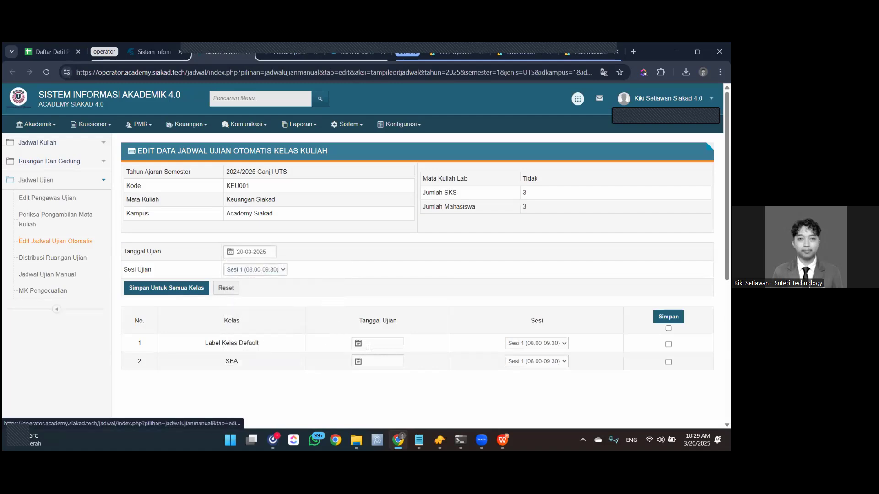
{"action": "left_click", "coordinate": [370, 347]}
{"action": "left_click", "coordinate": [319, 299]}
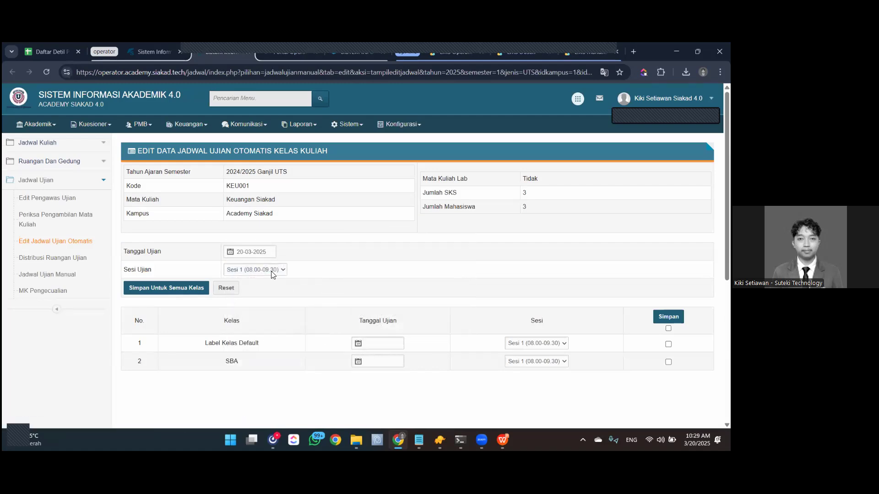
{"action": "left_click", "coordinate": [272, 275]}
{"action": "left_click", "coordinate": [263, 295]}
{"action": "left_click", "coordinate": [172, 288]}
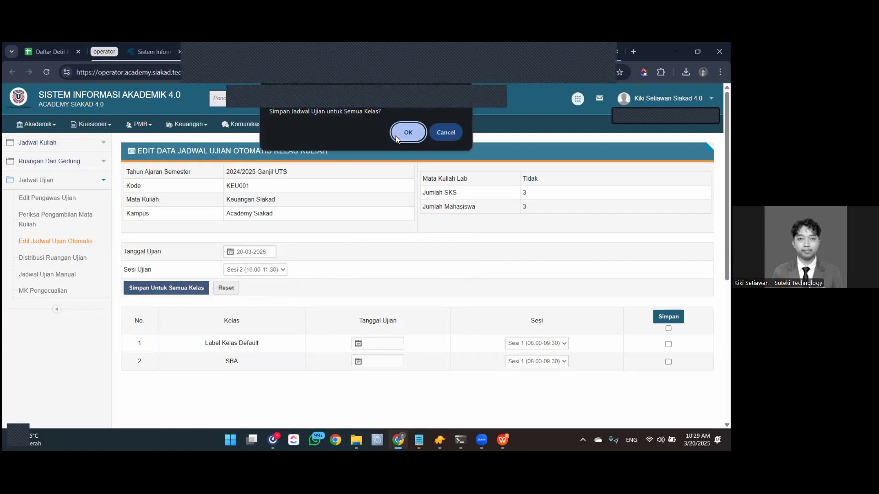
{"action": "left_click", "coordinate": [408, 132]}
Check the exam date and session saved for each Keuangan Siakad class, including the session choices for SBA.
{"action": "scroll", "coordinate": [388, 229], "scroll_direction": "down", "scroll_amount": 3}
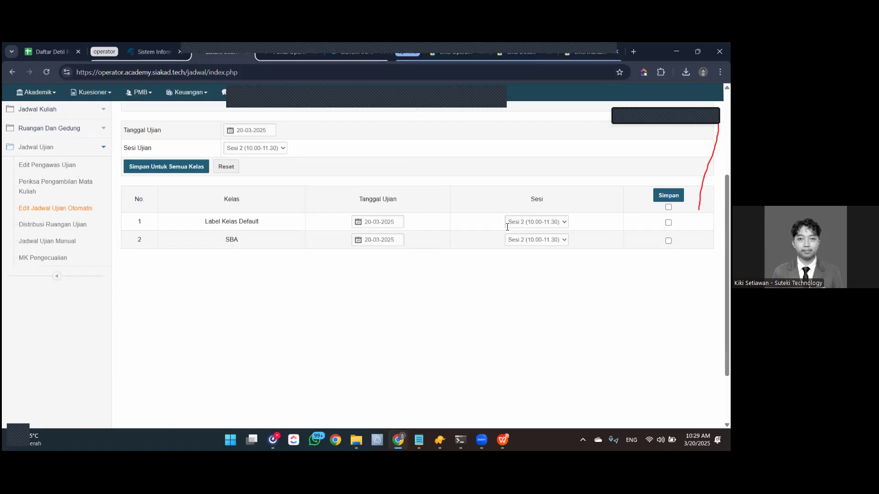
{"action": "left_click", "coordinate": [547, 243]}
{"action": "left_click", "coordinate": [533, 175]}
{"action": "scroll", "coordinate": [530, 174], "scroll_direction": "up", "scroll_amount": 3}
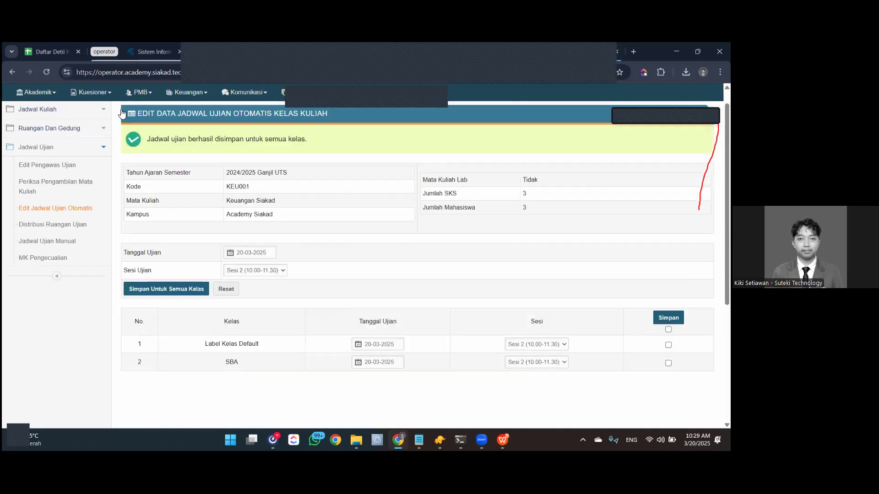
{"action": "scroll", "coordinate": [122, 113], "scroll_direction": "up", "scroll_amount": 1}
Reload the exam schedule page, list the UTS classes again, and check the exam date of Keuangan Siakad.
{"action": "left_click", "coordinate": [45, 78]}
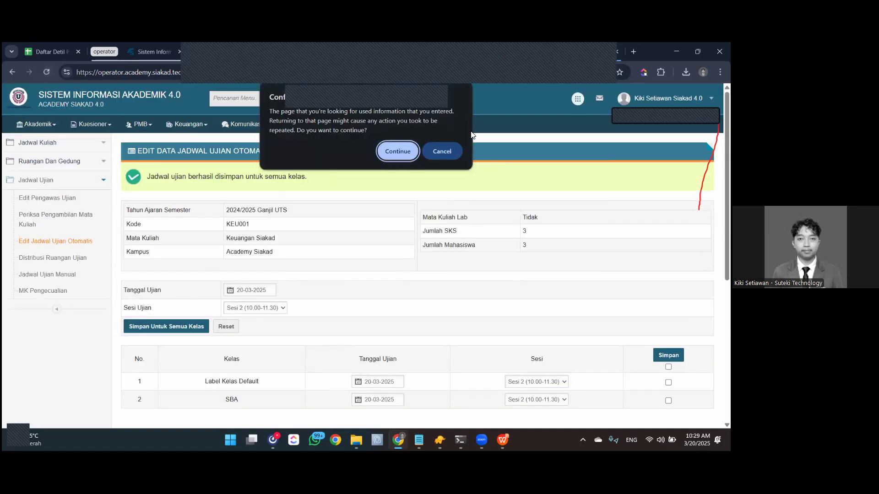
{"action": "left_click", "coordinate": [403, 149]}
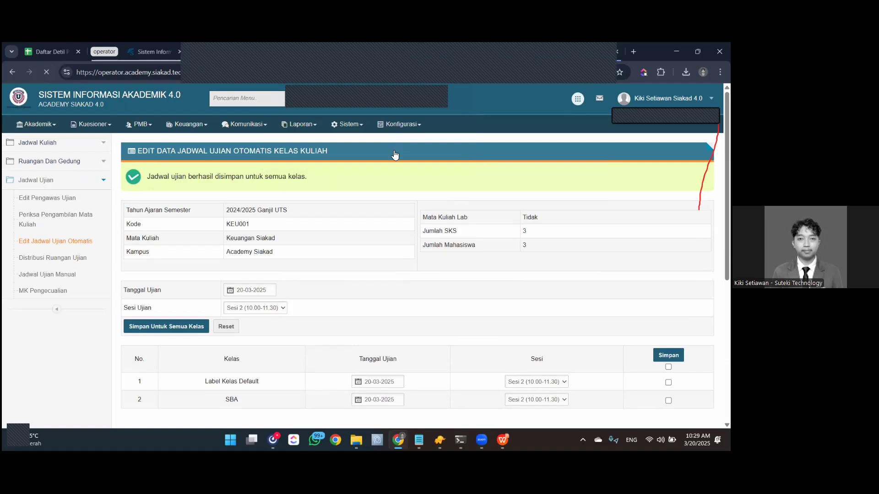
{"action": "left_click", "coordinate": [142, 348]}
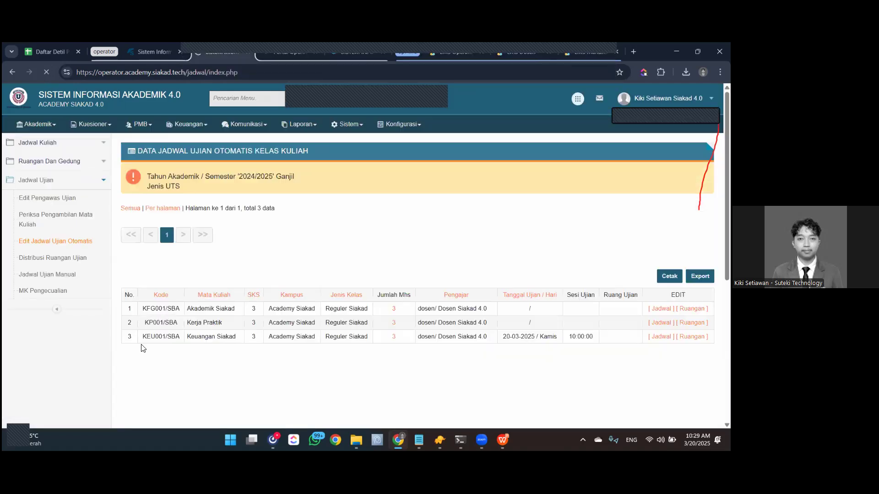
{"action": "double_click", "coordinate": [526, 336]}
{"action": "left_click_drag", "start_coordinate": [546, 334], "coordinate": [547, 335]}
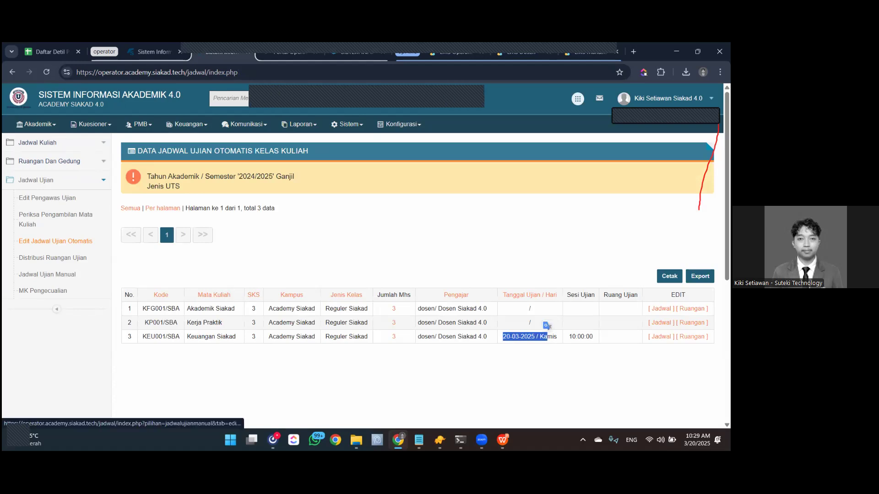
Open the exam room assignment for Keuangan Siakad, set Jumlah Centang to 3 to select the students, and search for rooms.
{"action": "left_click", "coordinate": [692, 337]}
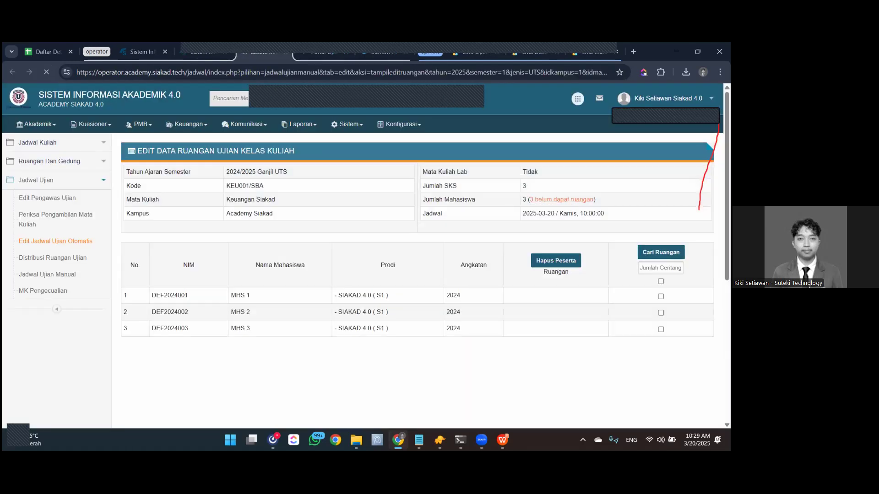
{"action": "left_click", "coordinate": [660, 297]}
{"action": "left_click", "coordinate": [660, 313]}
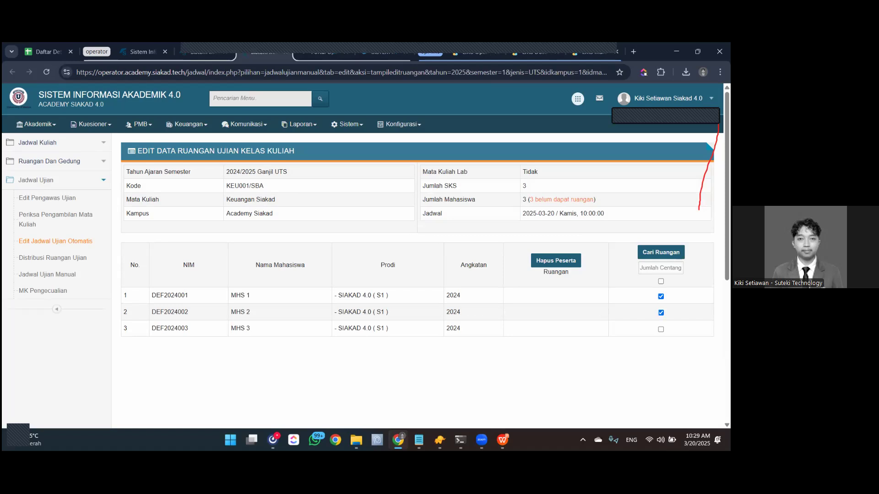
{"action": "left_click", "coordinate": [660, 268]}
{"action": "type", "text": "3"}
{"action": "left_click", "coordinate": [660, 281]}
{"action": "left_click", "coordinate": [660, 252]}
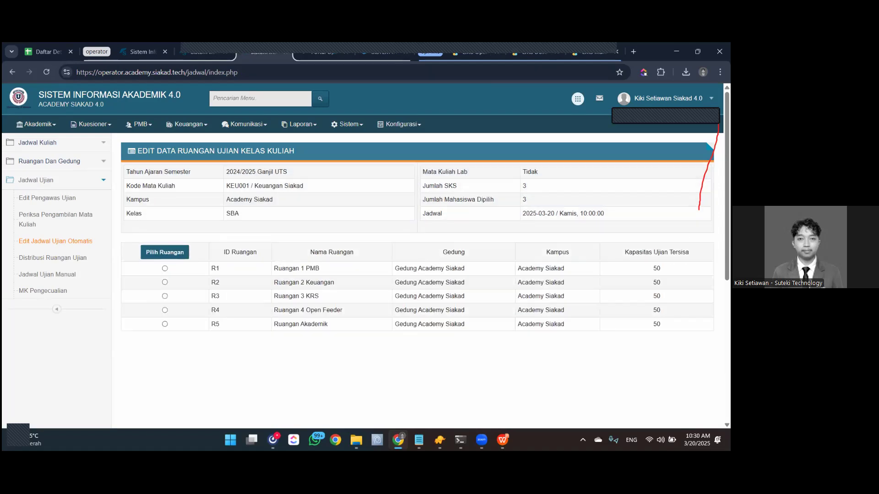
Assign Ruangan 1 PMB to the selected students, confirm, and check the Keuangan Siakad row in the schedule list.
{"action": "left_click", "coordinate": [165, 270]}
{"action": "left_click", "coordinate": [166, 252]}
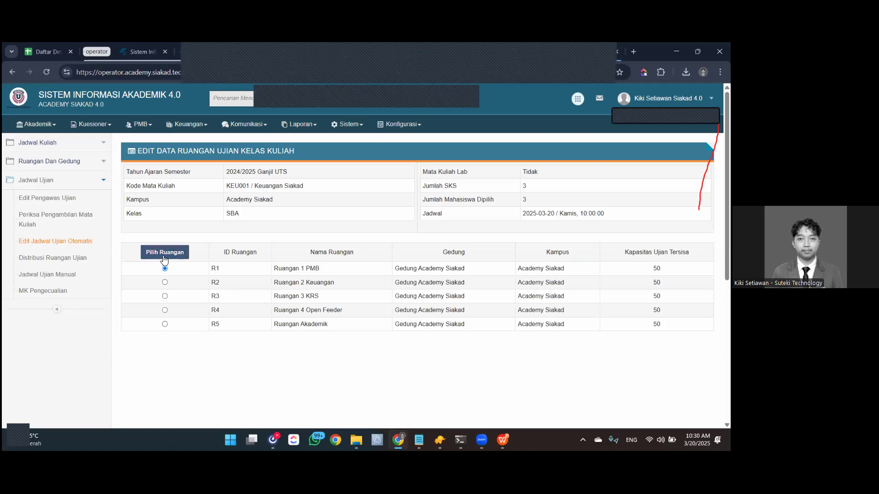
{"action": "left_click", "coordinate": [409, 132]}
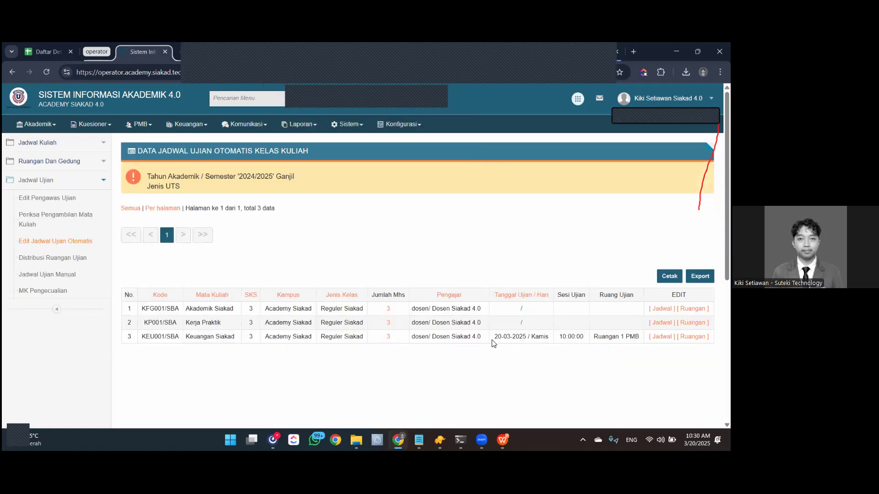
{"action": "left_click_drag", "start_coordinate": [493, 344], "coordinate": [553, 341]}
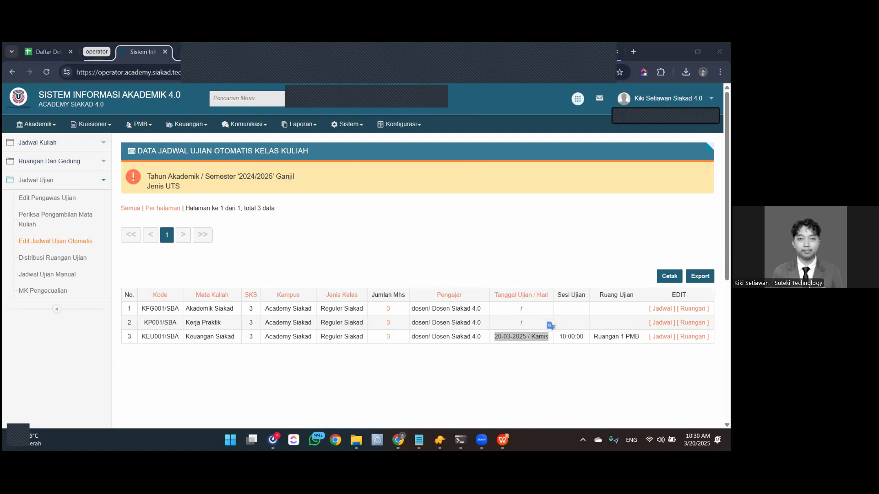
Set the Akademik Siakad exam to 20-03-2025, Sesi 2 (10.00-11.30), and save the schedule for all classes.
{"action": "left_click", "coordinate": [662, 309]}
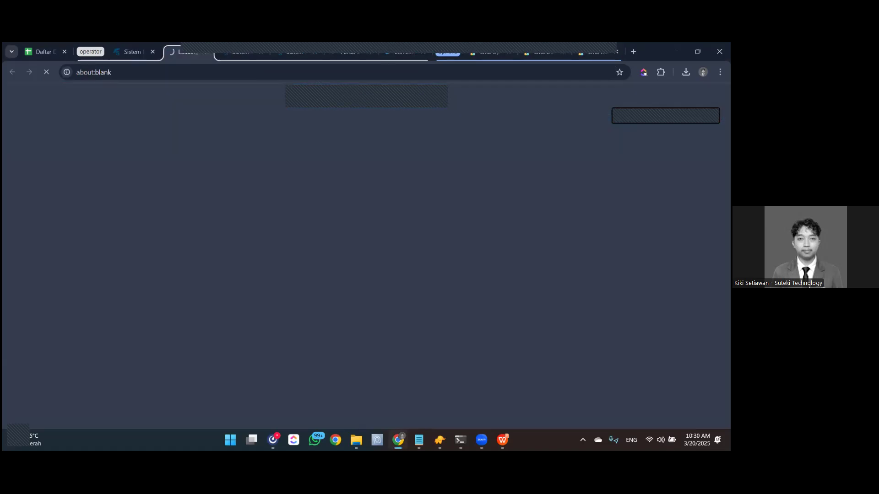
{"action": "left_click", "coordinate": [246, 250]}
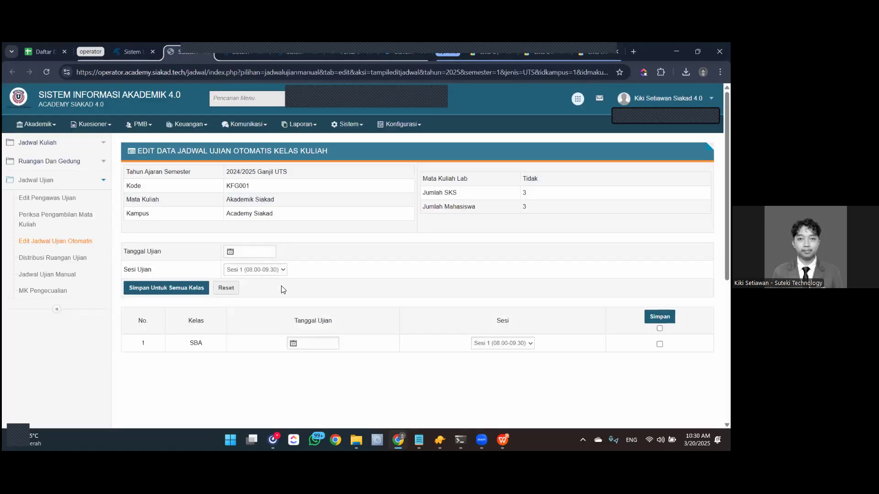
{"action": "left_click", "coordinate": [300, 330]}
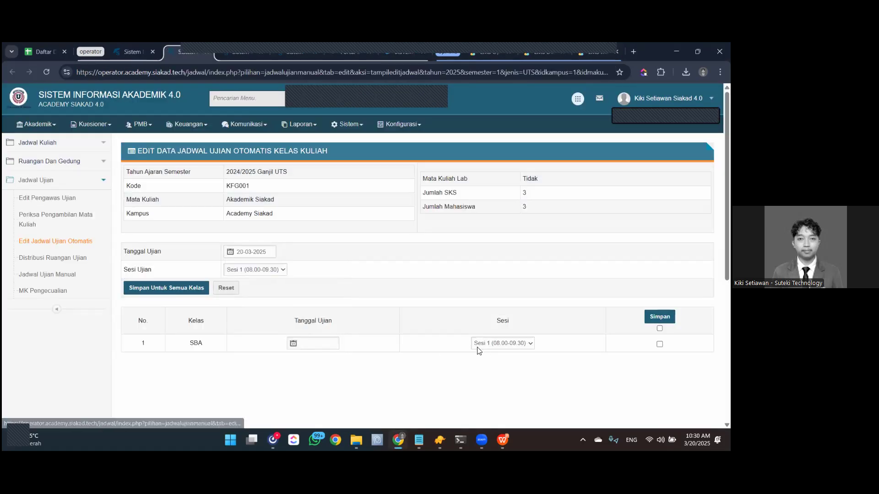
{"action": "left_click", "coordinate": [263, 268]}
{"action": "left_click", "coordinate": [250, 290]}
{"action": "left_click", "coordinate": [176, 291]}
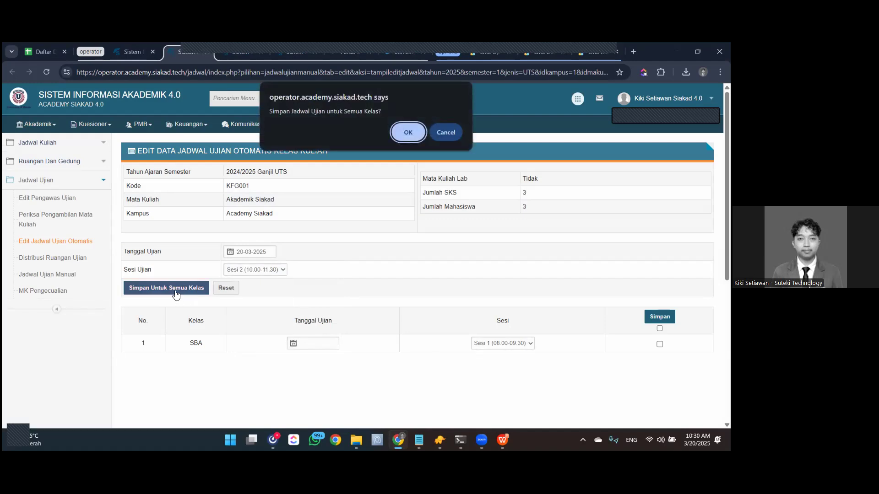
{"action": "left_click", "coordinate": [408, 133]}
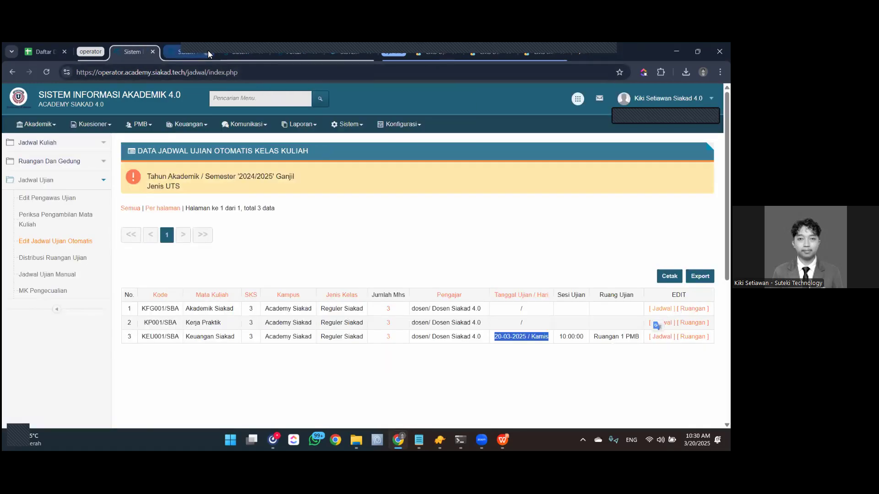
Reload the exam schedule list, open the room assignment for Akademik Siakad, select all its students, and search for rooms.
{"action": "left_click", "coordinate": [46, 72]}
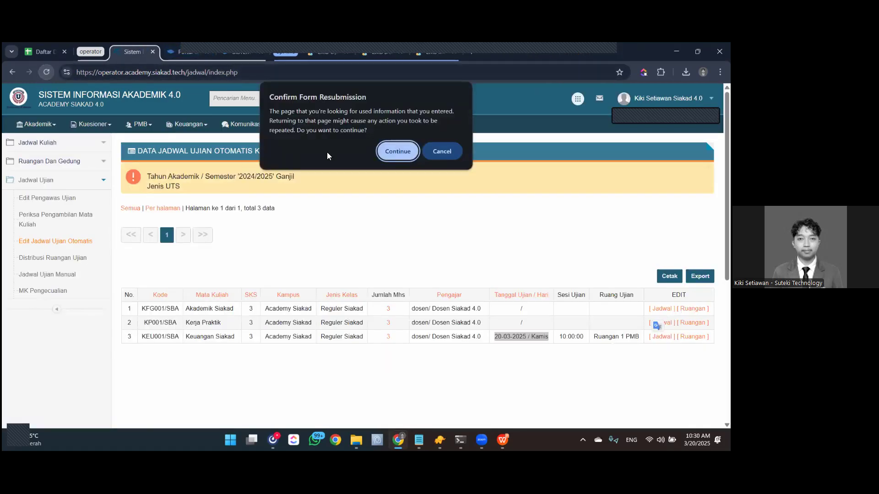
{"action": "left_click", "coordinate": [402, 147]}
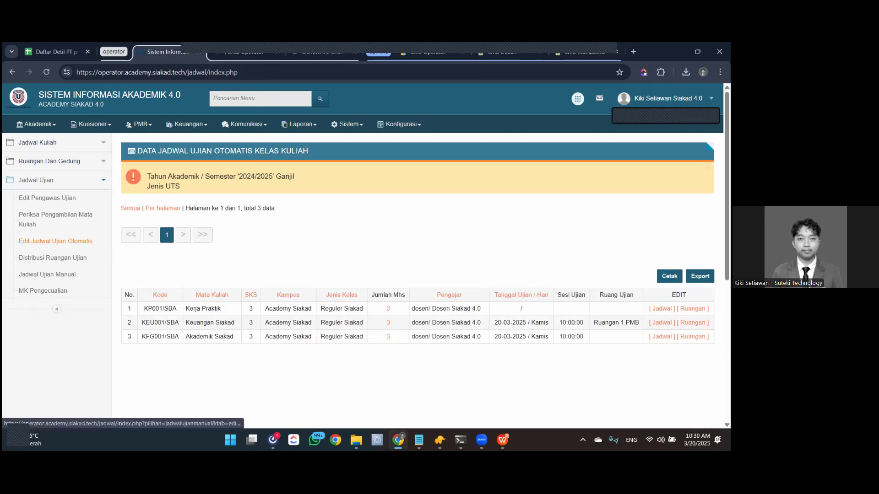
{"action": "left_click", "coordinate": [692, 337]}
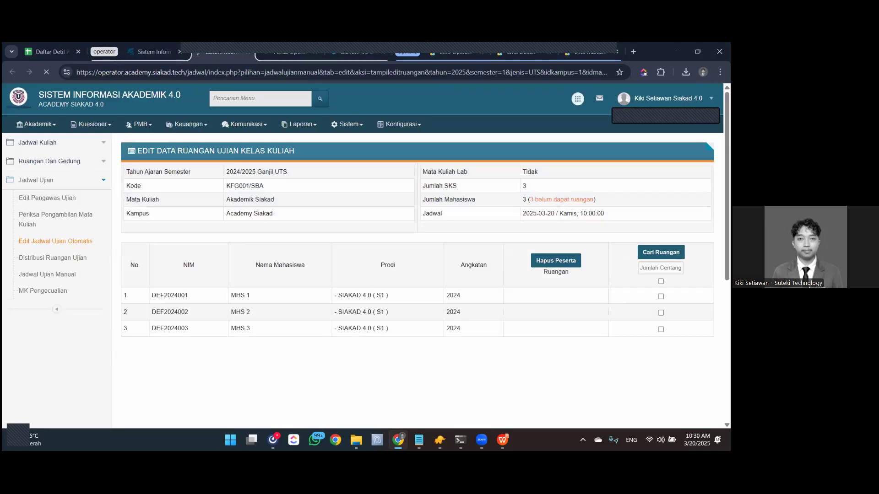
{"action": "left_click", "coordinate": [661, 252]}
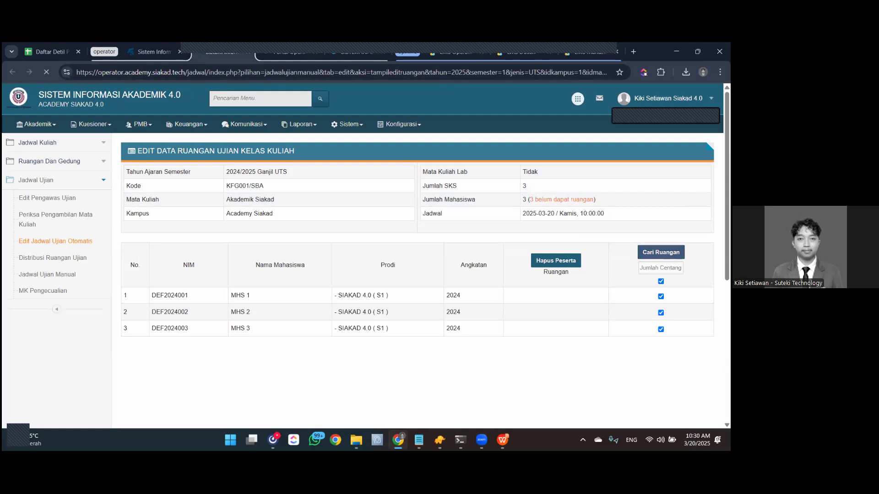
Assign Ruangan 1 PMB to the selected Akademik Siakad students, confirm, and check the course's row in the reloaded schedule list.
{"action": "left_click", "coordinate": [165, 268]}
{"action": "left_click", "coordinate": [159, 257]}
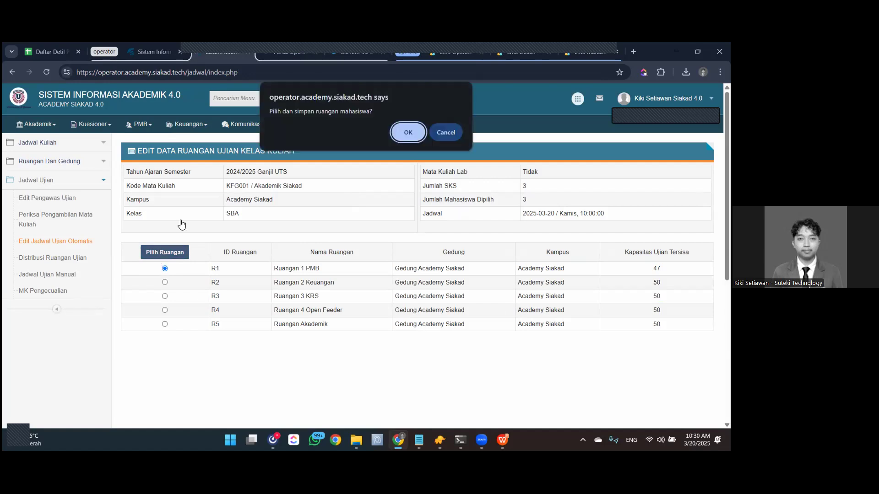
{"action": "left_click", "coordinate": [396, 134]}
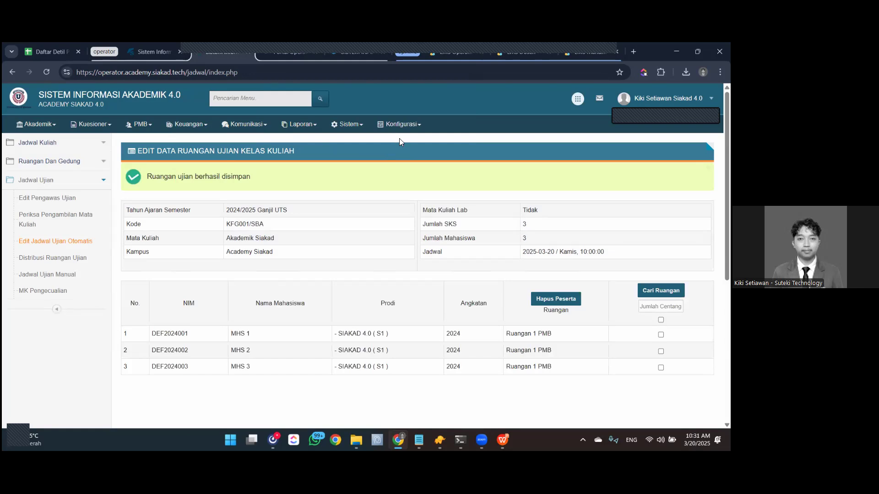
{"action": "left_click", "coordinate": [248, 52]}
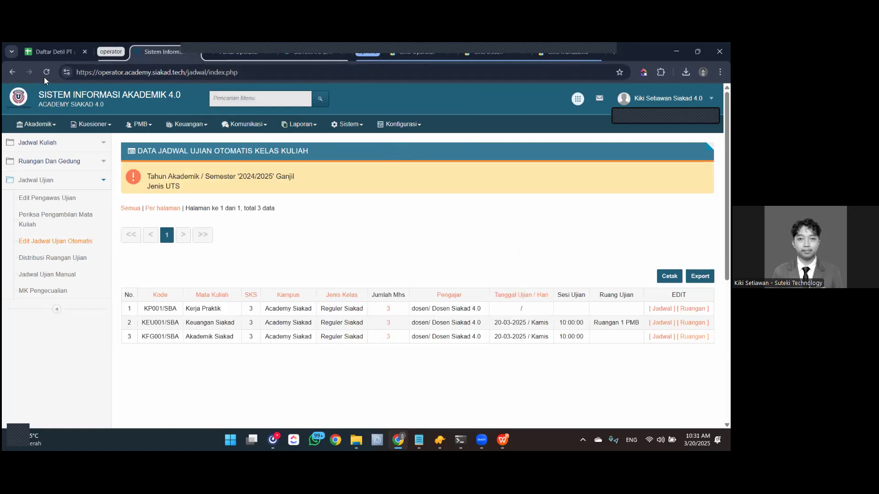
{"action": "left_click", "coordinate": [399, 148]}
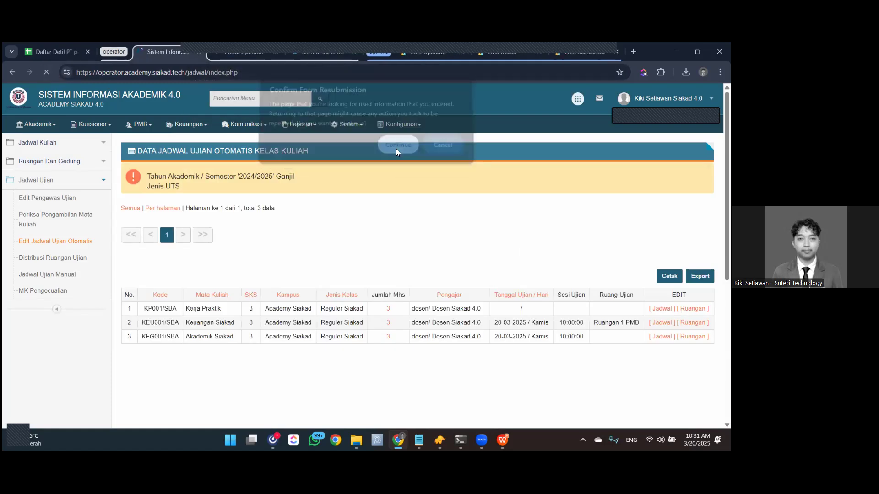
{"action": "left_click_drag", "start_coordinate": [480, 341], "coordinate": [601, 338]}
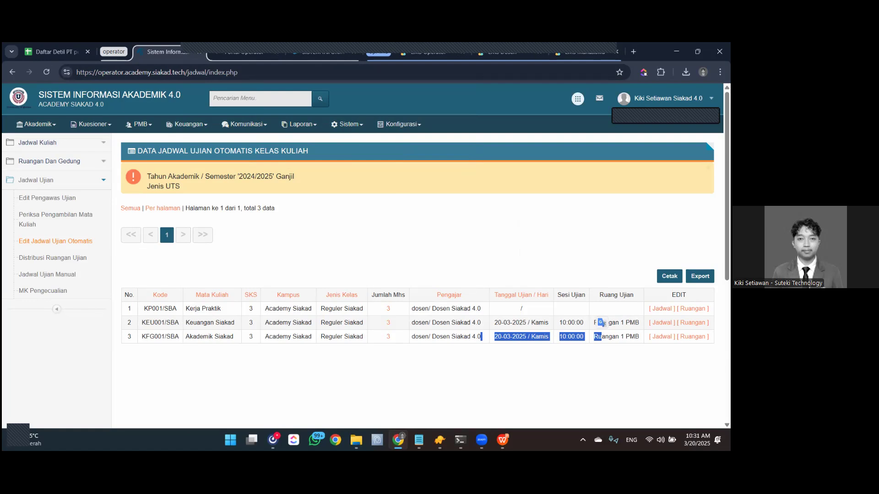
{"action": "left_click", "coordinate": [562, 332]}
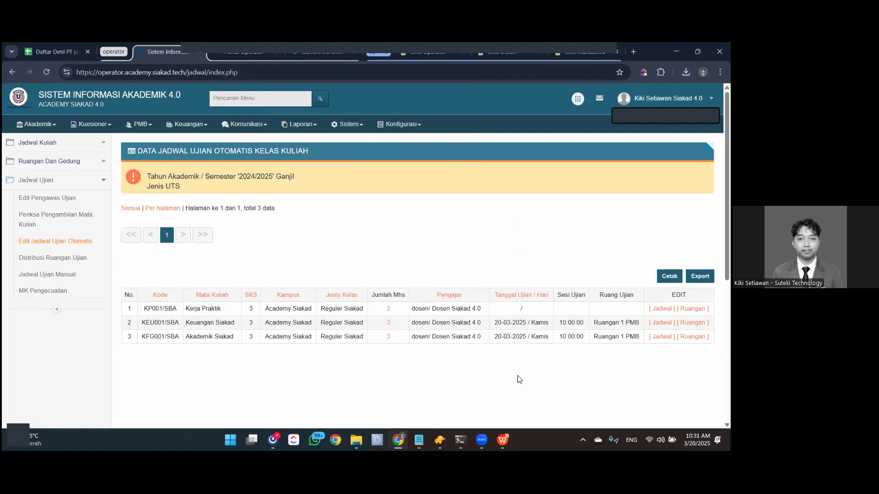
Switch to the WPS presentation, review the "Alur Setting Ujian di SIAKAD 4.0" slide, and return to the schedule page.
{"action": "left_click", "coordinate": [503, 439]}
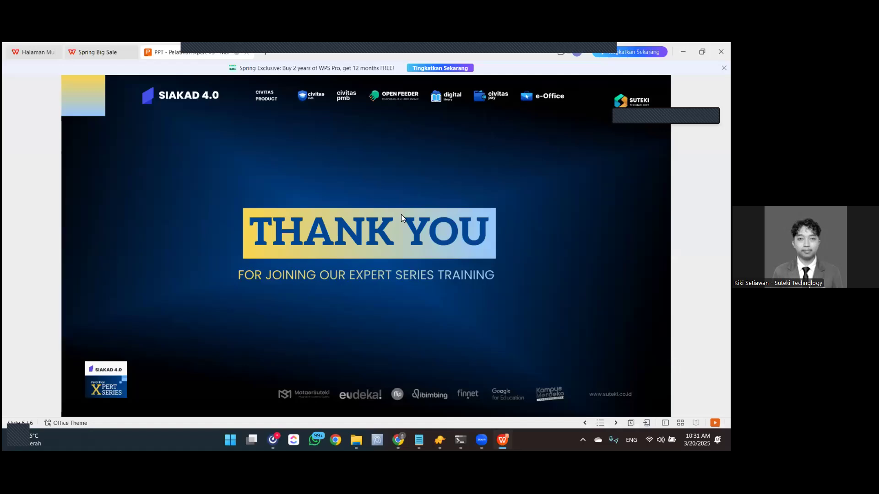
{"action": "scroll", "coordinate": [401, 214], "scroll_direction": "up", "scroll_amount": 1}
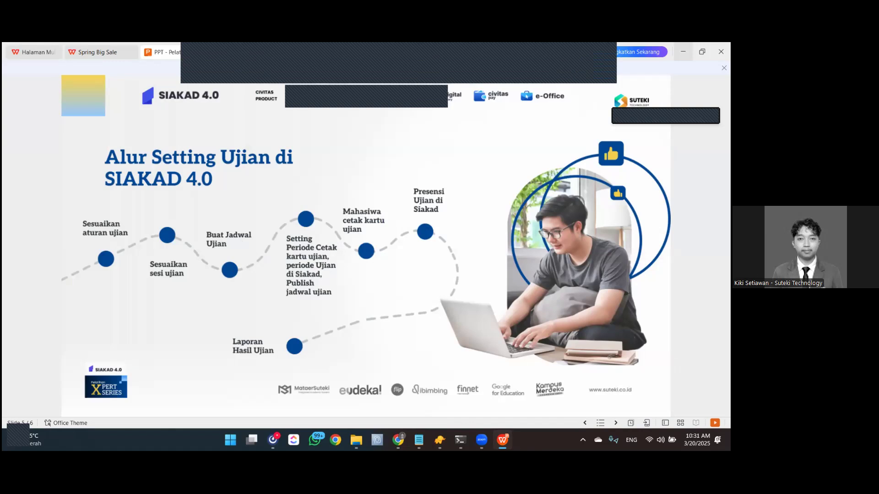
{"action": "left_click", "coordinate": [683, 51]}
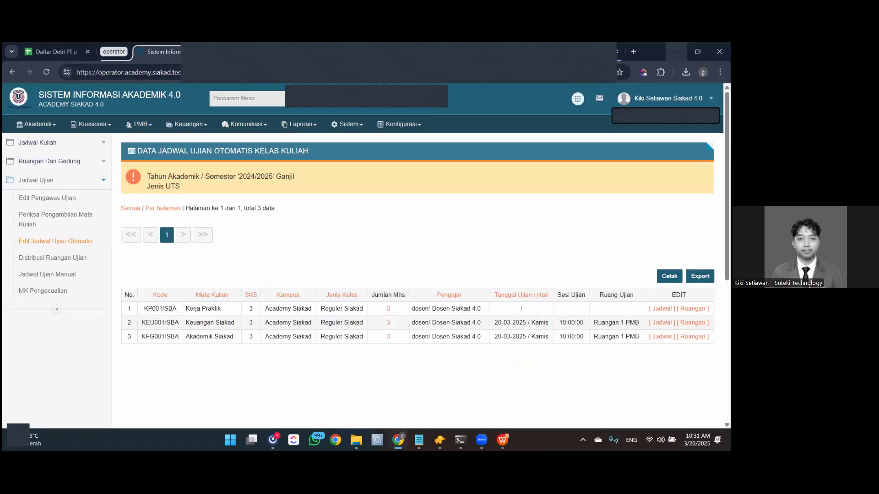
Open the Periode Ujian & Cetak Kartu settings of Jadwal Sistem Akademik.
{"action": "left_click", "coordinate": [417, 122]}
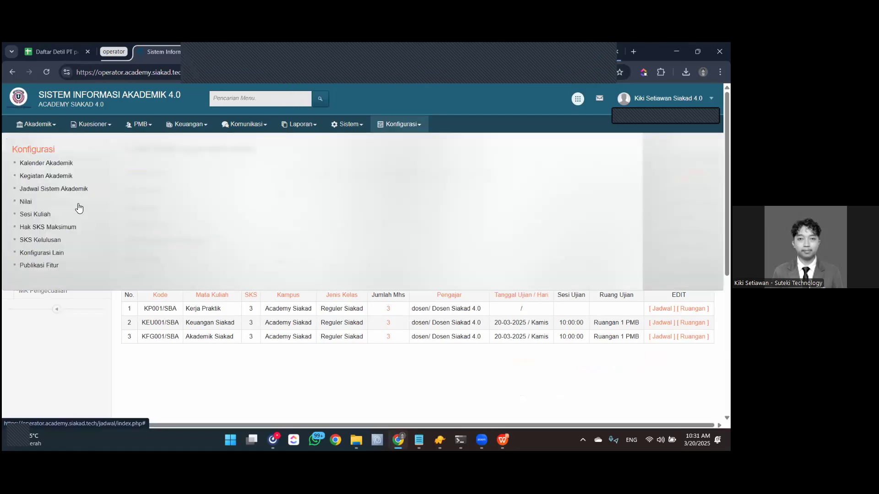
{"action": "left_click", "coordinate": [77, 193]}
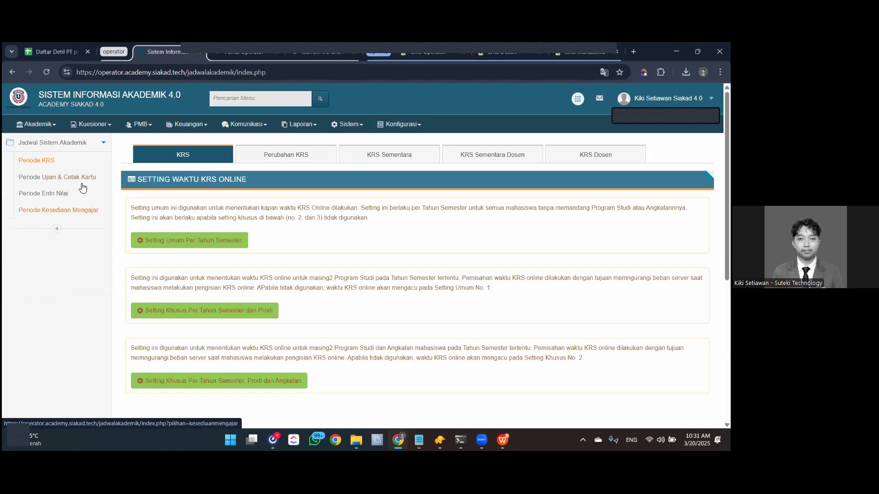
{"action": "left_click", "coordinate": [81, 184]}
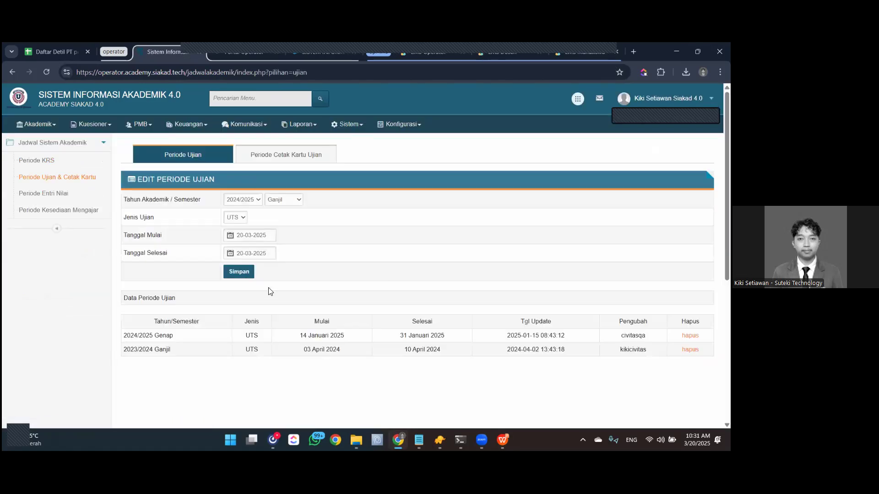
Set the start date of the 2024/2025 Ganjil UTS exam period to 24-03-2025.
{"action": "left_click", "coordinate": [251, 238]}
{"action": "left_click", "coordinate": [234, 254]}
{"action": "left_click", "coordinate": [335, 251]}
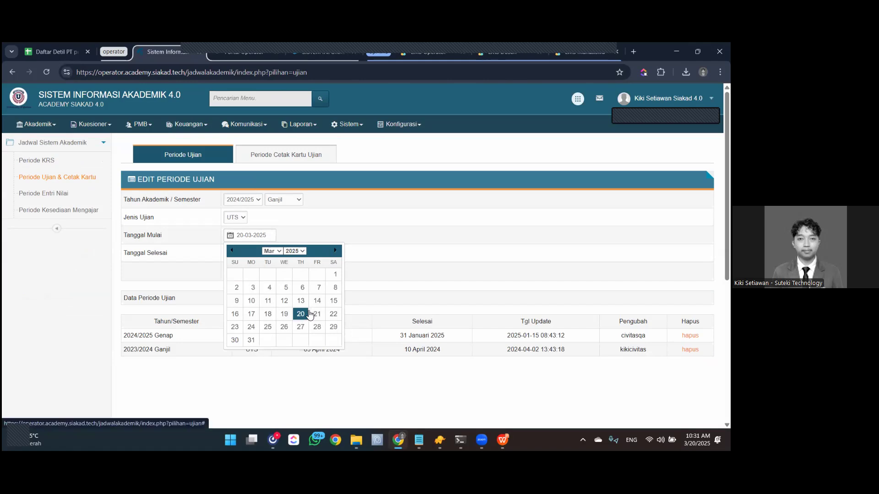
{"action": "left_click", "coordinate": [251, 327]}
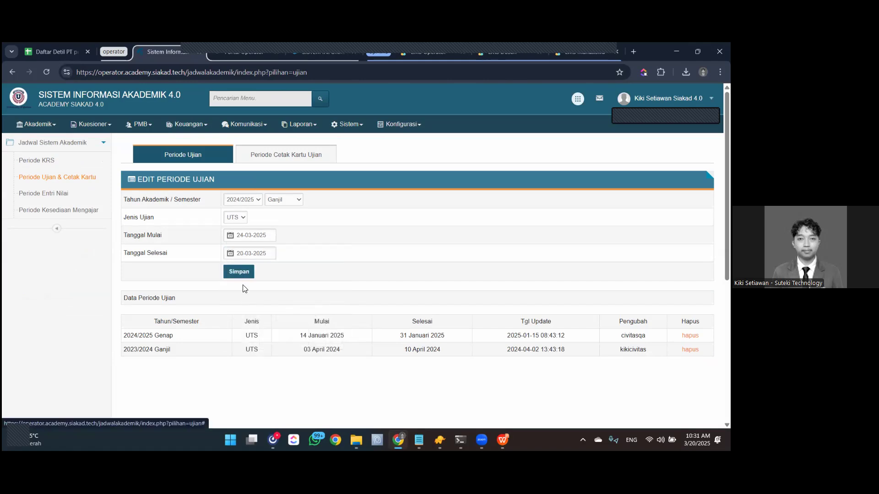
Set the 2024/2025 Ganjil UTS exam period to run from 17-03-2025 to 31-03-2025 and save it.
{"action": "left_click", "coordinate": [242, 242]}
{"action": "left_click", "coordinate": [251, 314]}
{"action": "left_click", "coordinate": [250, 253]}
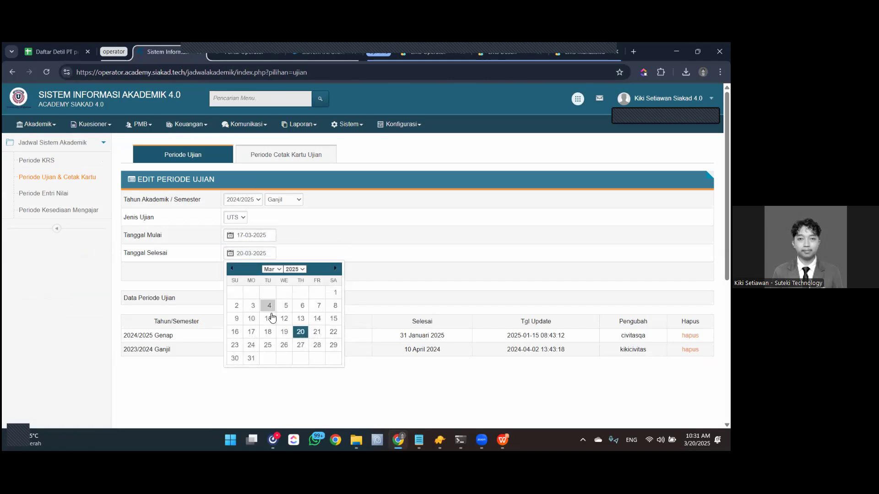
{"action": "left_click", "coordinate": [251, 358]}
{"action": "left_click", "coordinate": [229, 273]}
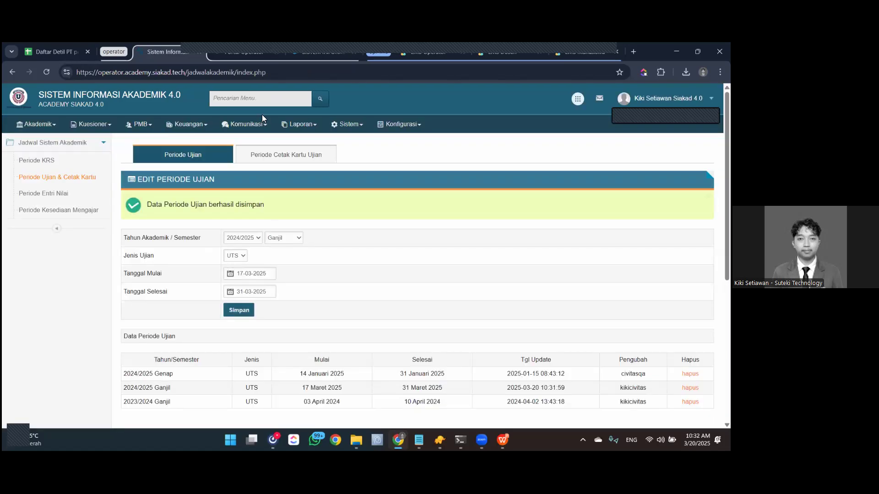
Set the exam card printing period for the 2024/2025 Ganjil UTS to 10-03-2025 through 21-03-2025 and save it.
{"action": "left_click", "coordinate": [271, 154]}
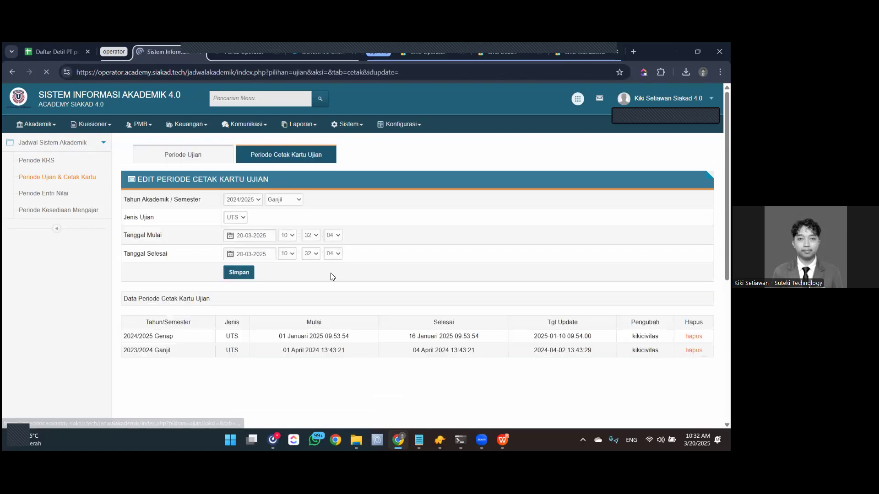
{"action": "left_click", "coordinate": [235, 218]}
{"action": "left_click", "coordinate": [253, 235]}
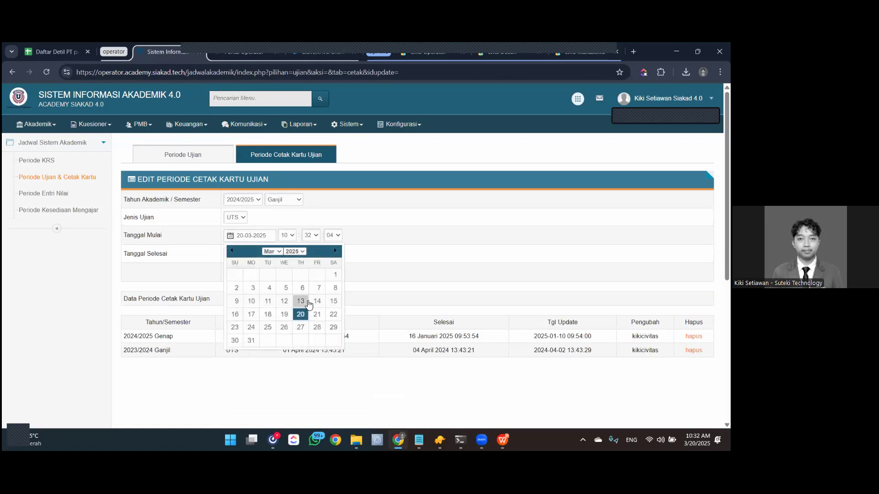
{"action": "left_click", "coordinate": [251, 302]}
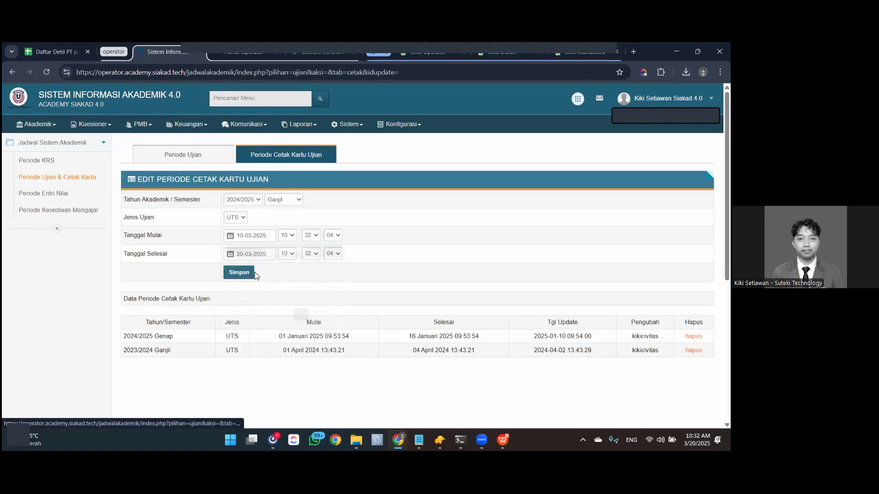
{"action": "left_click", "coordinate": [250, 254]}
{"action": "left_click", "coordinate": [316, 334]}
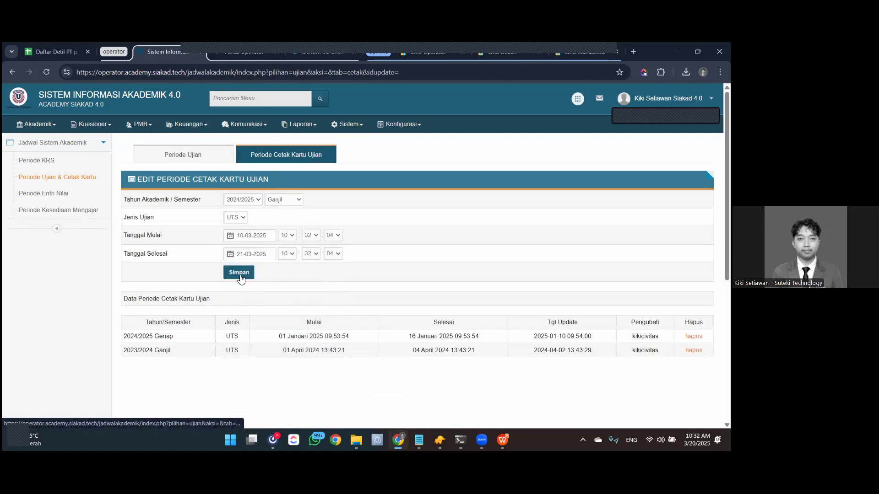
{"action": "left_click", "coordinate": [240, 277]}
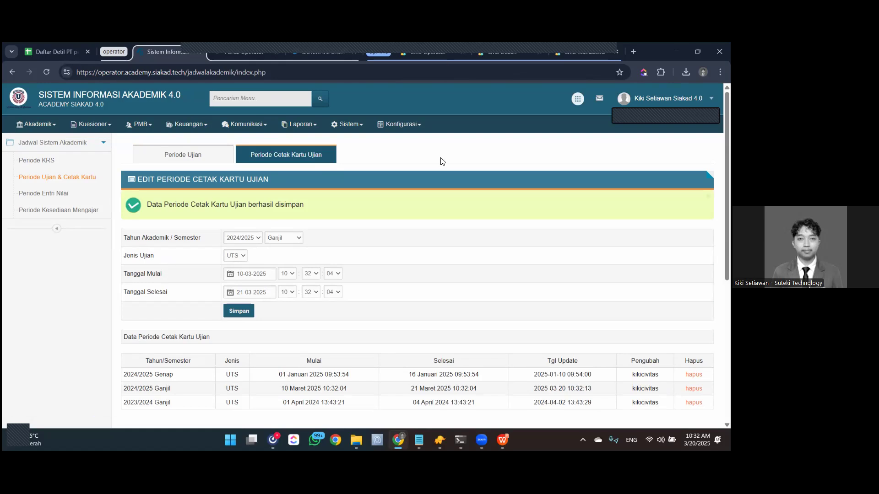
Switch to the student portal, reload Jadwal dan Presensi, and check the UTS schedule for 2024/2025 Ganjil.
{"action": "left_click", "coordinate": [316, 54]}
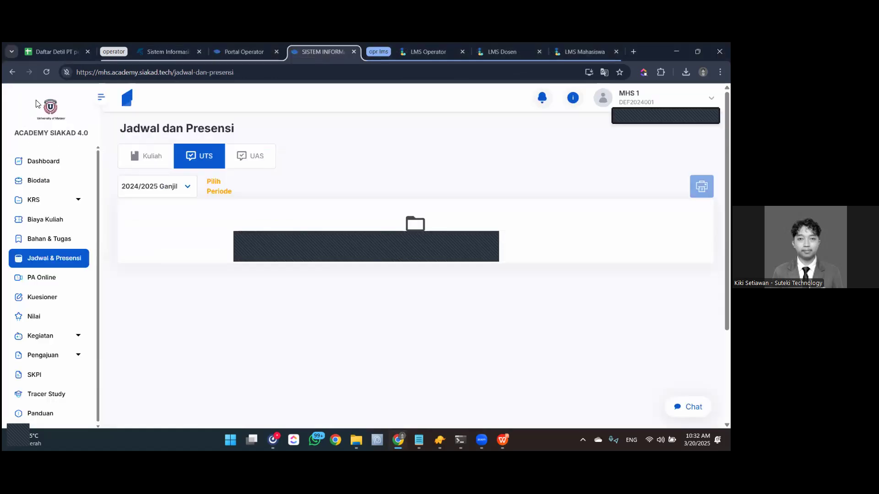
{"action": "left_click", "coordinate": [40, 79]}
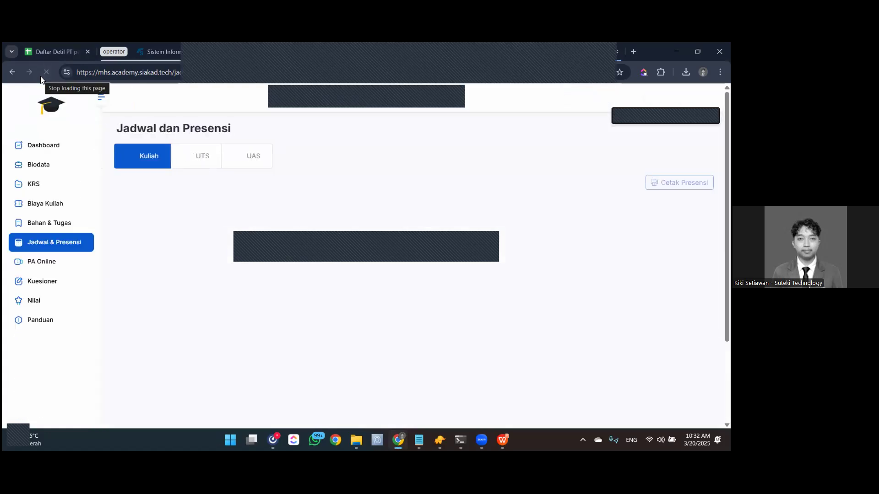
{"action": "left_click", "coordinate": [193, 166]}
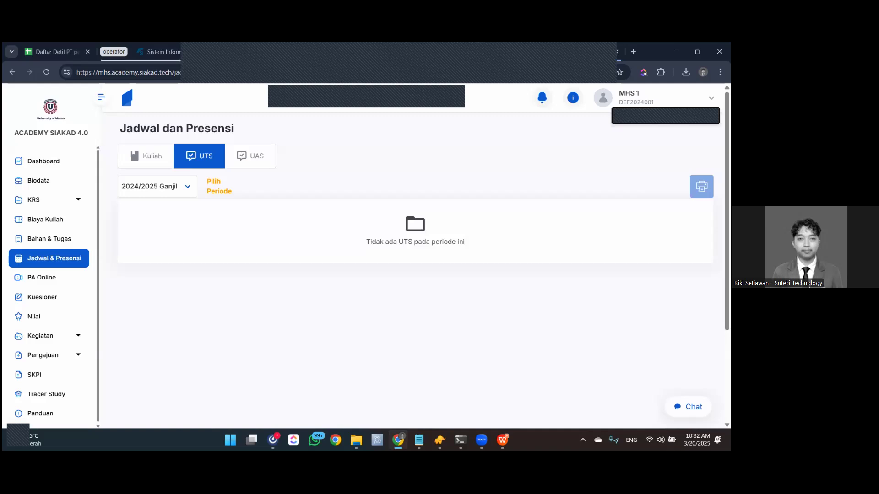
{"action": "left_click", "coordinate": [402, 96]}
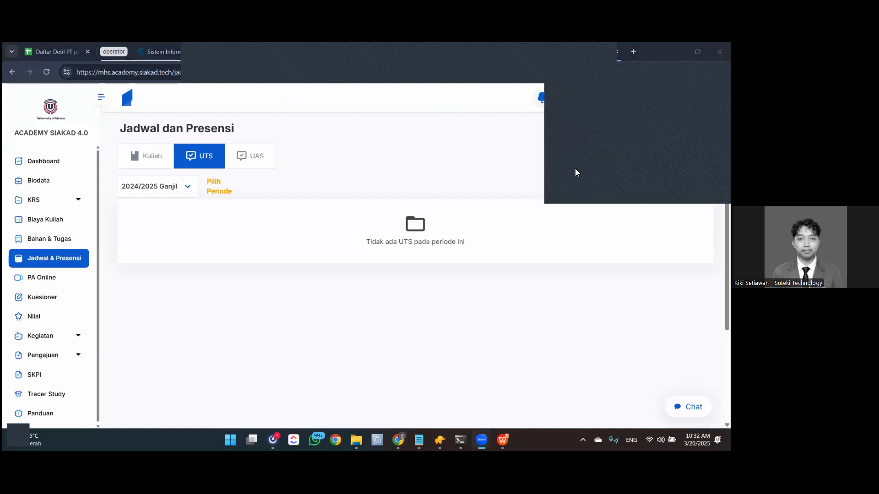
Return to the operator site, enable student exam schedule publication (Jadwal Ujian Mahasiswa) for 2025/2026 Ganjil and 2024/2025 Ganjil, and save.
{"action": "left_click", "coordinate": [189, 51]}
{"action": "left_click", "coordinate": [381, 125]}
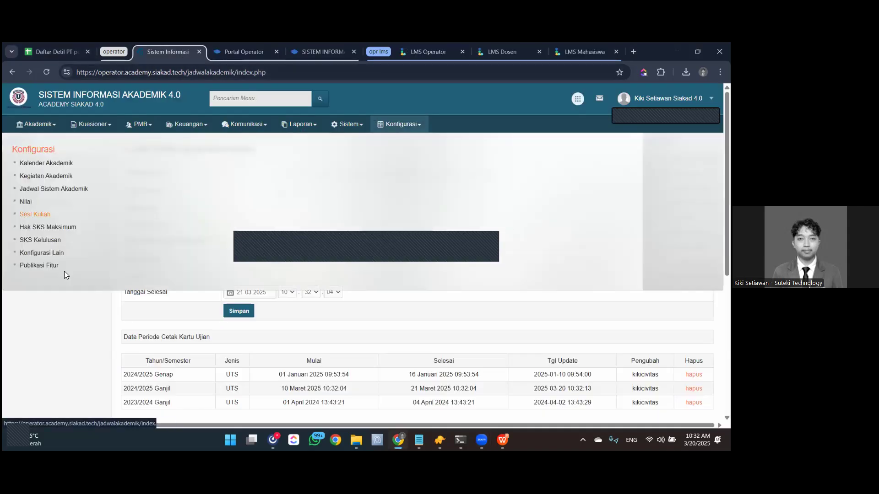
{"action": "left_click", "coordinate": [38, 268]}
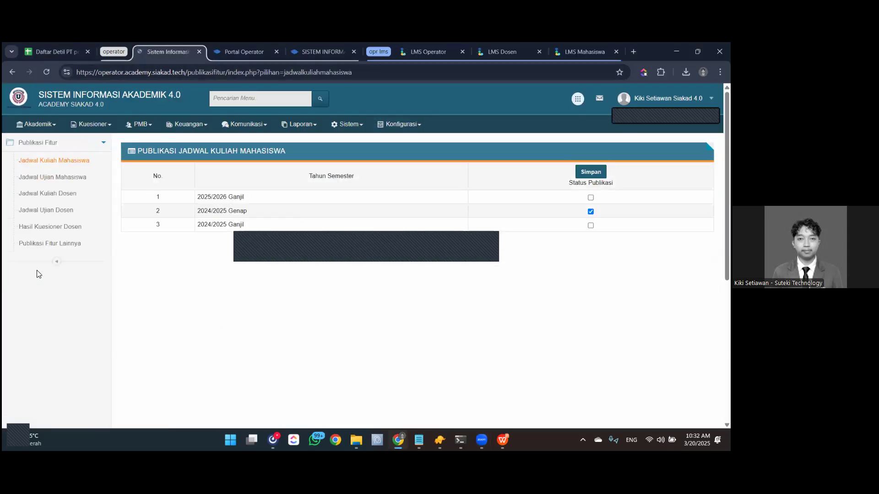
{"action": "left_click", "coordinate": [63, 184]}
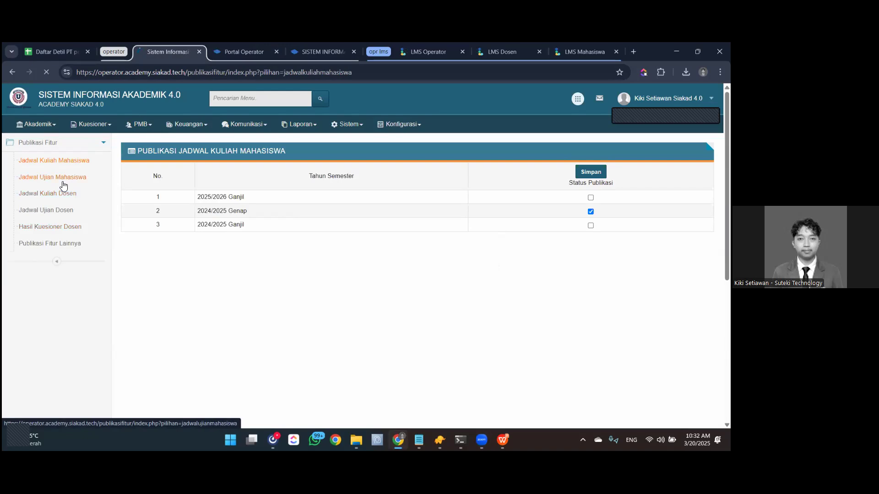
{"action": "left_click", "coordinate": [591, 198]}
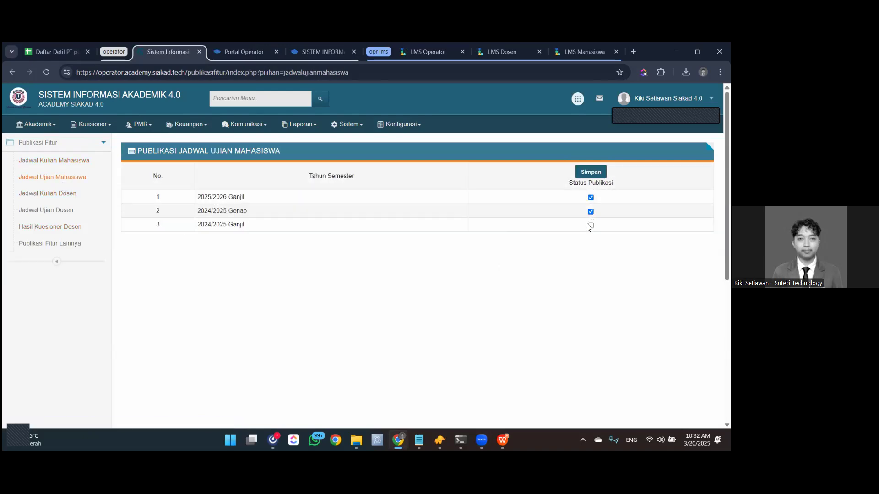
{"action": "left_click", "coordinate": [591, 263]}
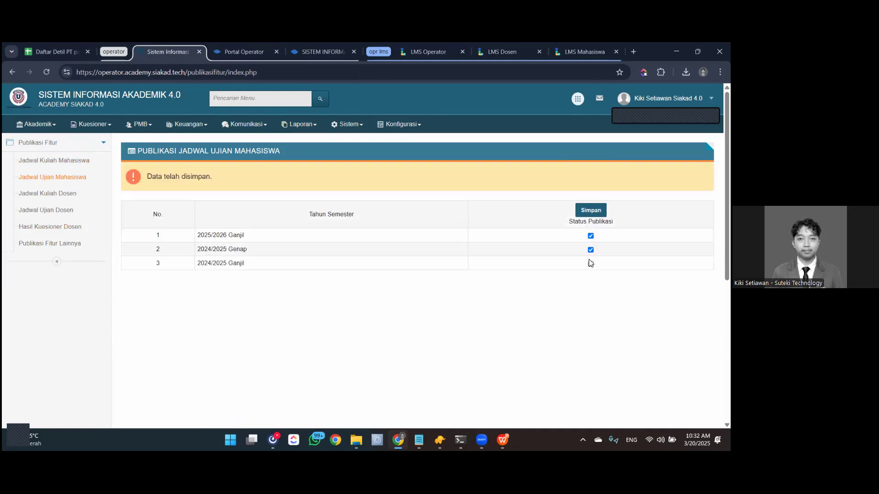
{"action": "left_click", "coordinate": [582, 211]}
Switch to the student portal, show the UTS schedule for 2024/2025 Ganjil, and open its exam card print options.
{"action": "left_click", "coordinate": [304, 54]}
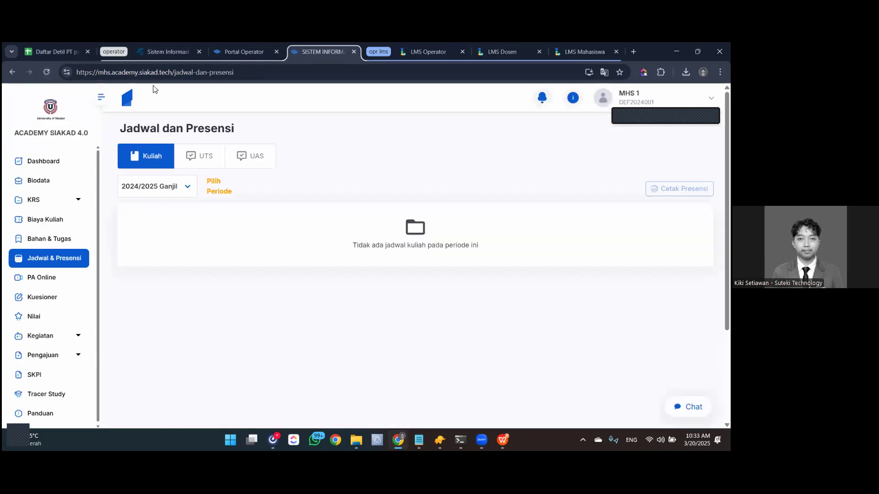
{"action": "left_click", "coordinate": [202, 163]}
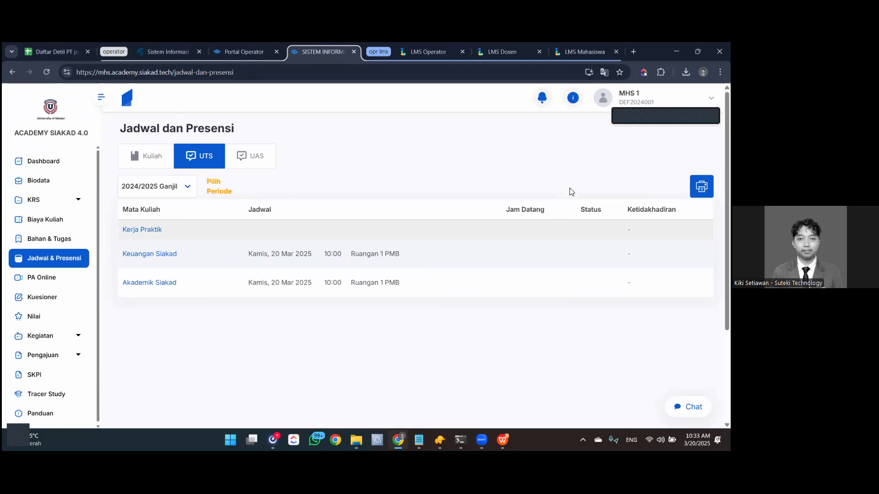
{"action": "left_click", "coordinate": [701, 187]}
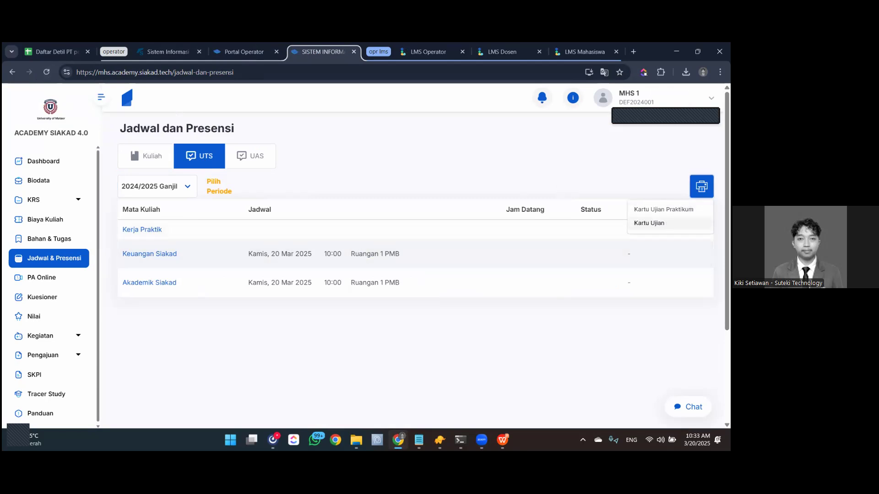
Return to the operator site, open the Kartu Ujian template settings in the operator portal, and review the Kartu Ujian Praktikum template's details.
{"action": "left_click", "coordinate": [174, 49]}
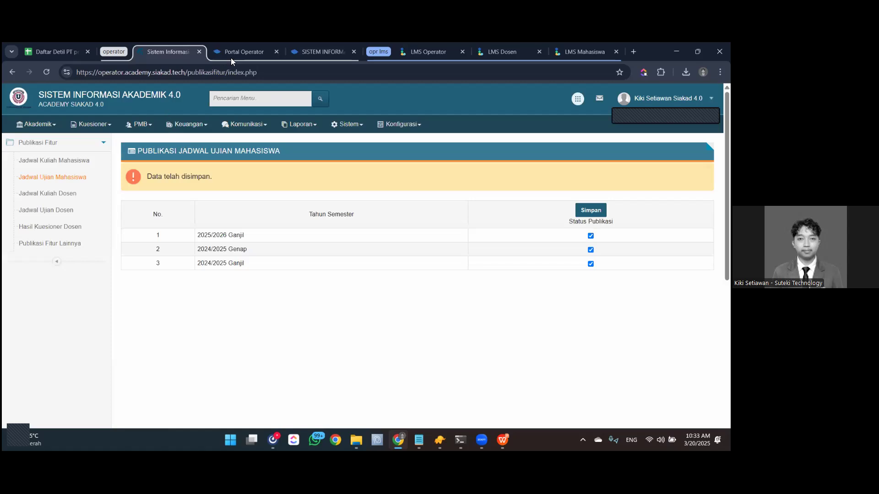
{"action": "left_click", "coordinate": [35, 124]}
{"action": "left_click", "coordinate": [384, 148]}
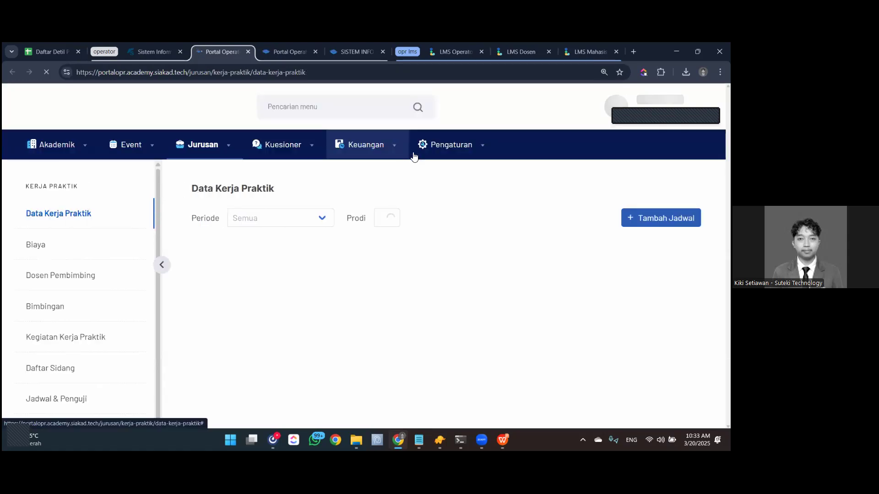
{"action": "left_click", "coordinate": [419, 154]}
{"action": "left_click", "coordinate": [440, 196]}
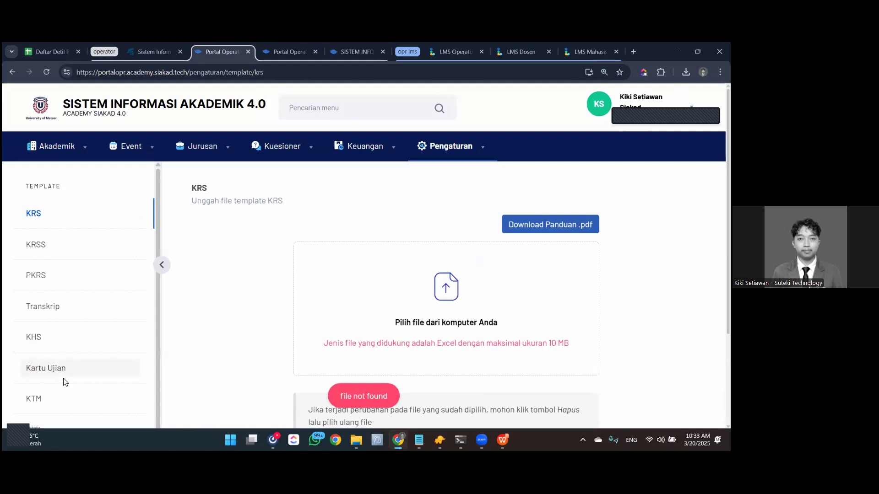
{"action": "left_click", "coordinate": [64, 371]}
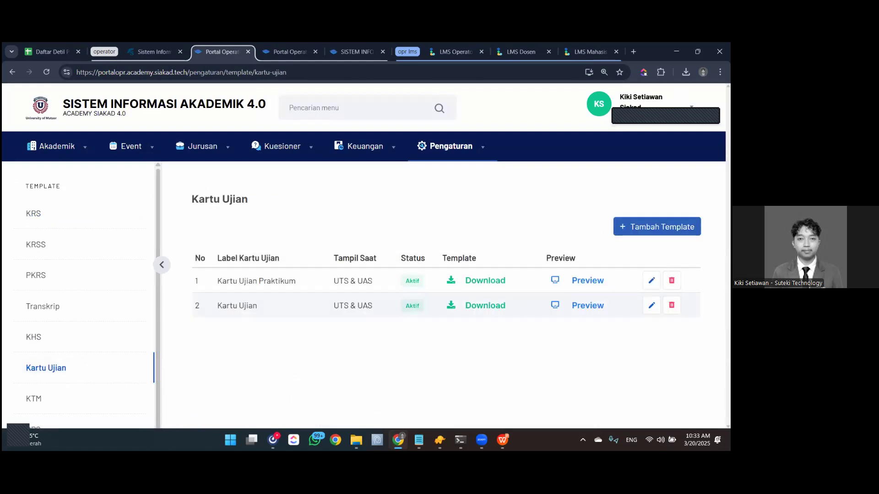
{"action": "left_click", "coordinate": [652, 281]}
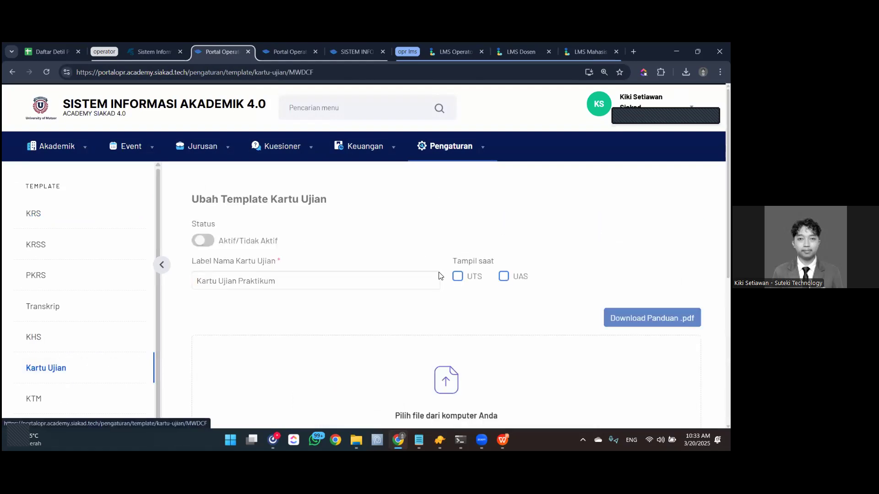
{"action": "scroll", "coordinate": [261, 194], "scroll_direction": "down", "scroll_amount": 3}
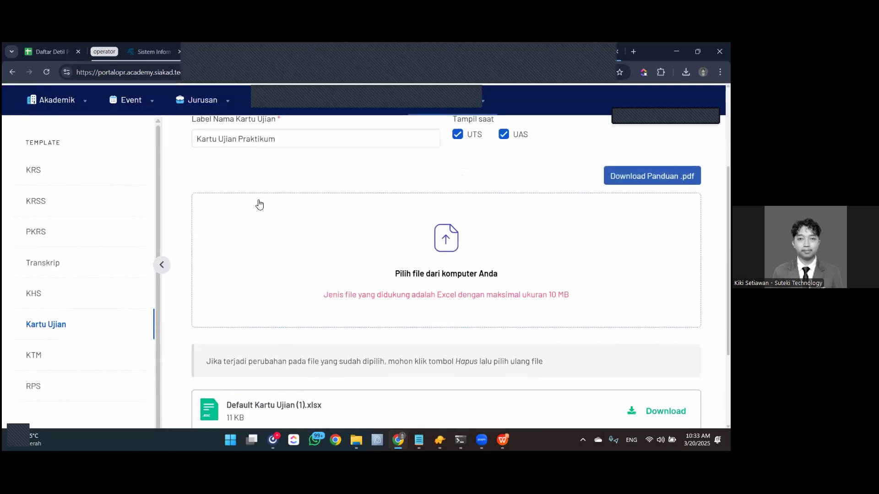
{"action": "scroll", "coordinate": [259, 204], "scroll_direction": "up", "scroll_amount": 3}
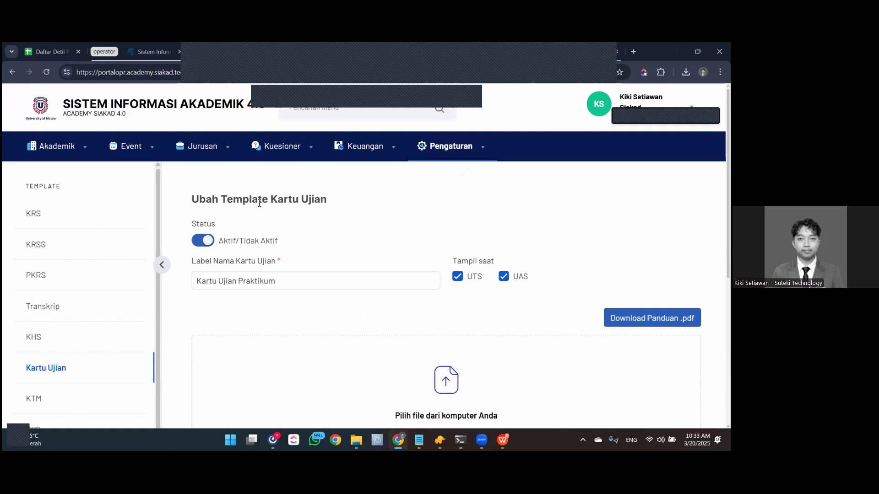
Return to the student portal, download the Kartu Ujian for the 2024/2025 Ganjil UTS, and open the PDF.
{"action": "left_click", "coordinate": [247, 53]}
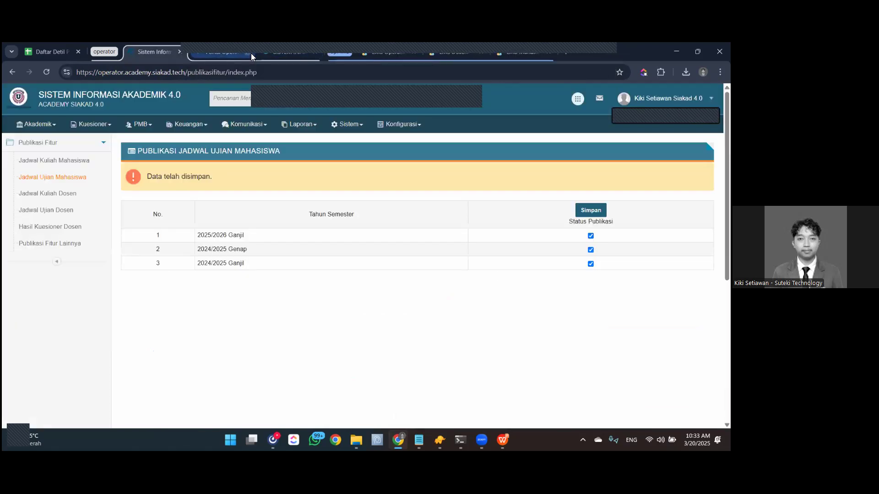
{"action": "left_click", "coordinate": [266, 53]}
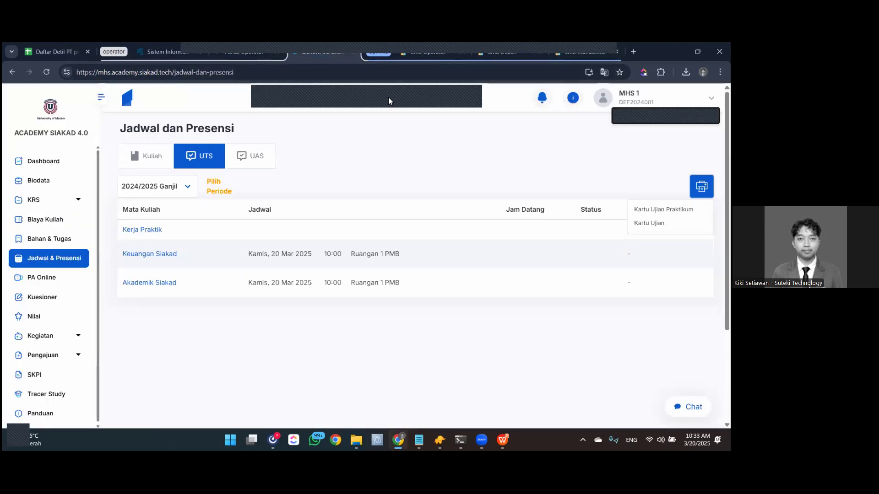
{"action": "left_click", "coordinate": [404, 96]}
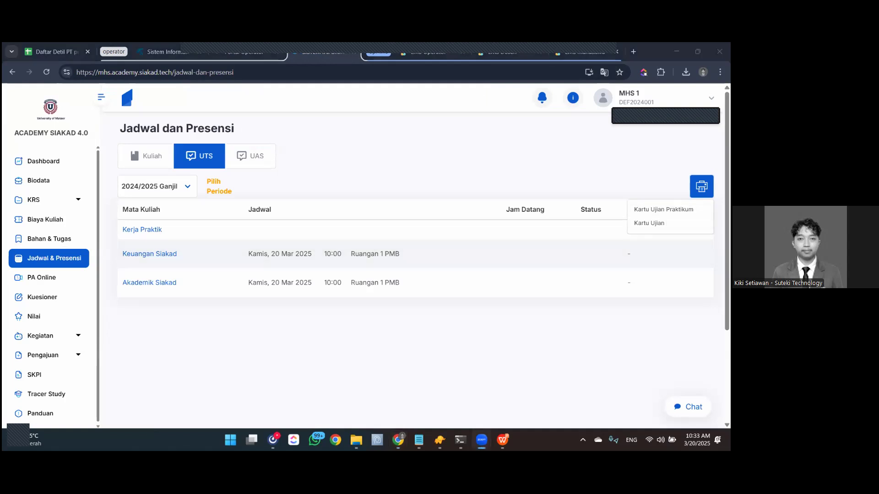
{"action": "left_click", "coordinate": [649, 223]}
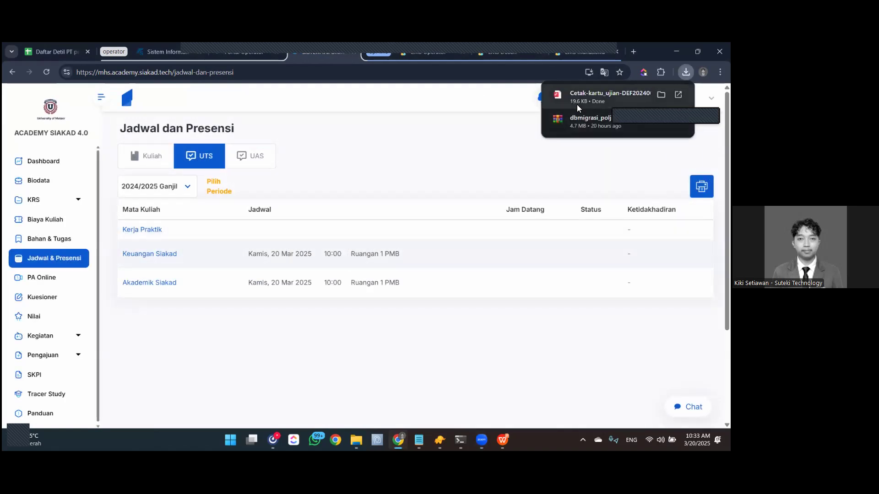
{"action": "left_click", "coordinate": [577, 103]}
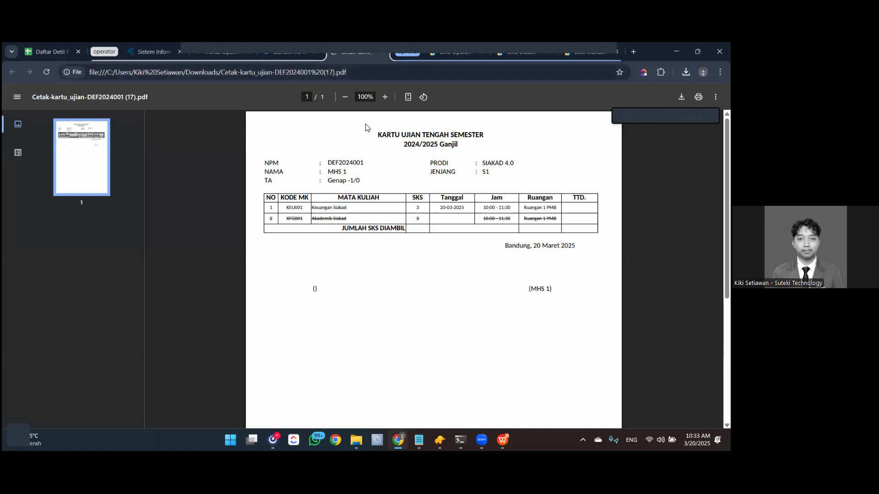
Go back to the operator site, then review the Alur Setting Ujian di SIAKAD 4.0 slide in WPS and close that view.
{"action": "left_click", "coordinate": [289, 50]}
{"action": "left_click", "coordinate": [224, 50]}
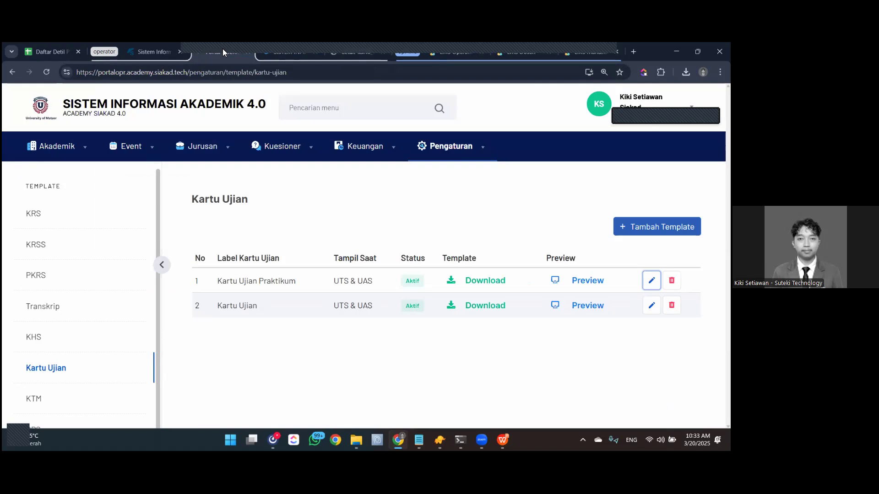
{"action": "left_click", "coordinate": [165, 56]}
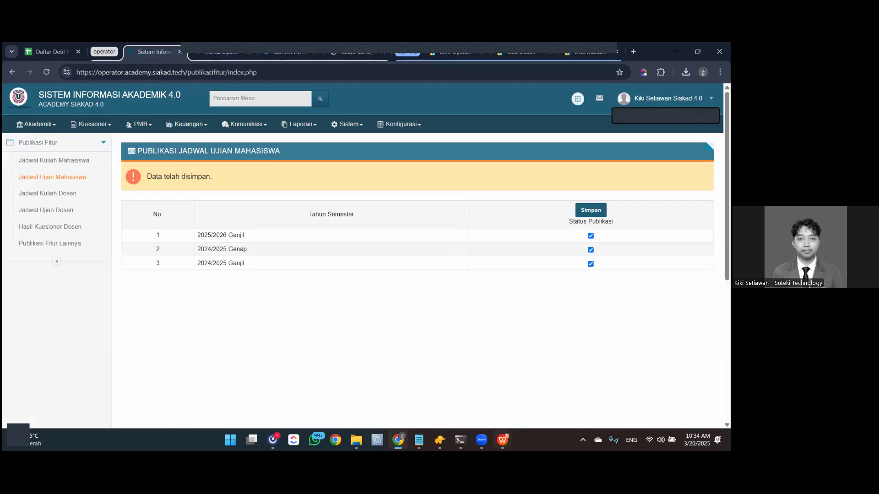
{"action": "left_click", "coordinate": [503, 440]}
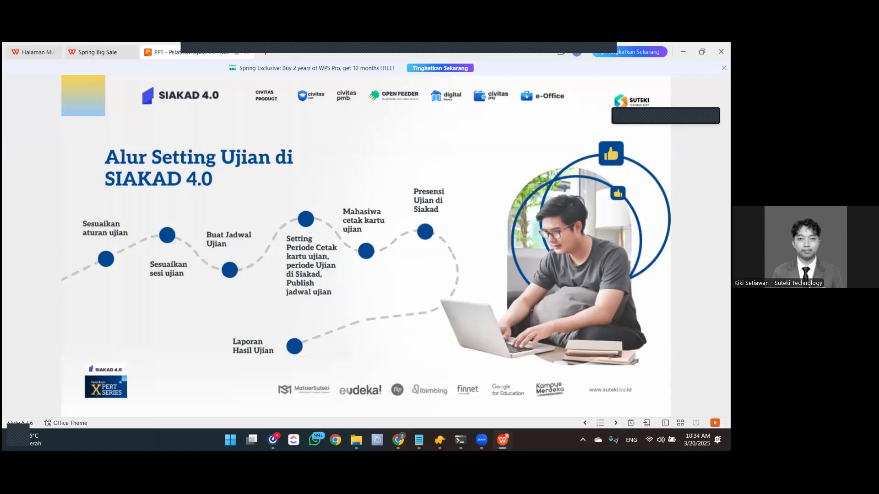
{"action": "left_click", "coordinate": [503, 440]}
{"action": "left_click", "coordinate": [503, 439]}
{"action": "mouse_move", "coordinate": [481, 440]}
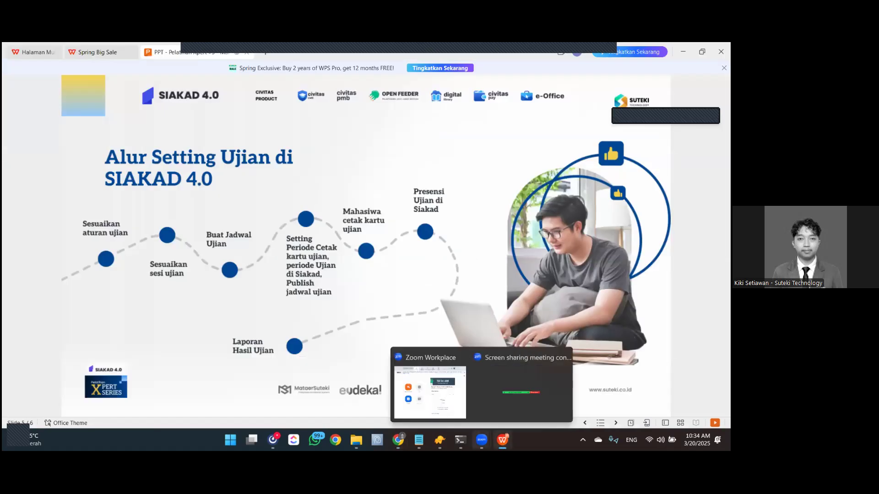
{"action": "left_click", "coordinate": [502, 440]}
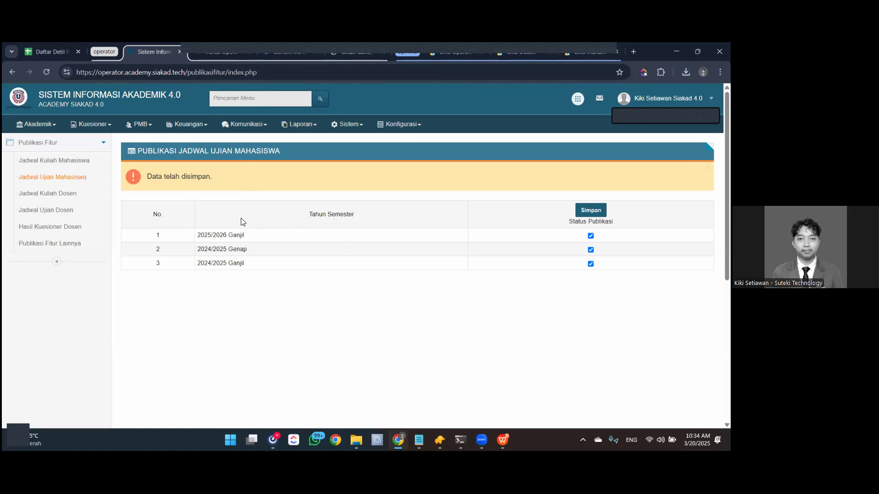
Open the student exam attendance (Presensi Ujian Mahasiswa) of the Akademik Siakad class for the 2024/2025 Ganjil UTS on 20-03-2025.
{"action": "key", "text": "ctrl+plus"}
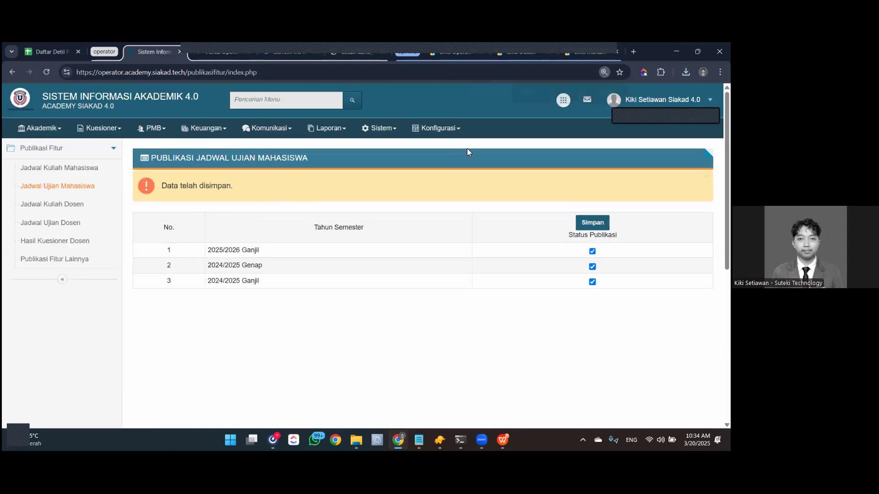
{"action": "left_click", "coordinate": [31, 129]}
{"action": "left_click", "coordinate": [224, 242]}
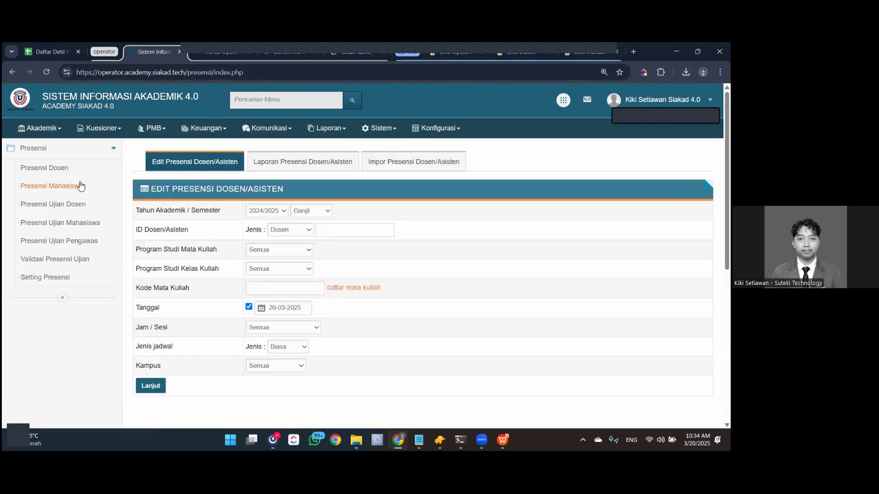
{"action": "left_click", "coordinate": [65, 225]}
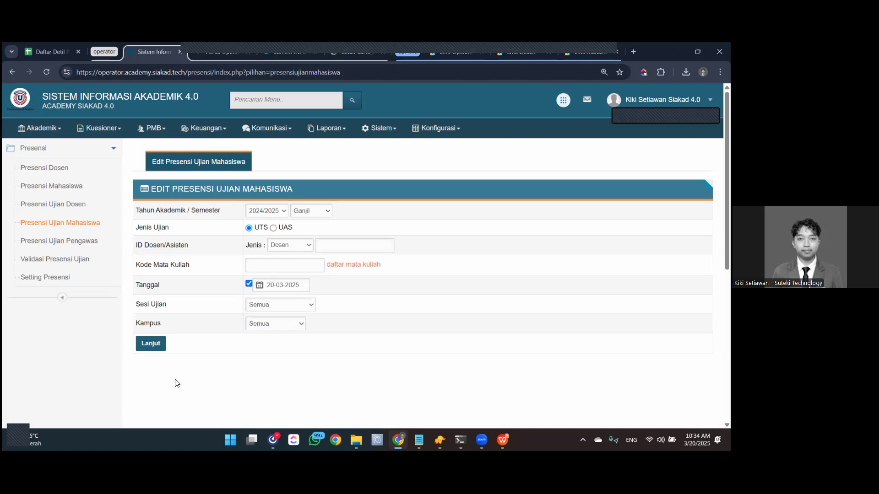
{"action": "left_click", "coordinate": [138, 349]}
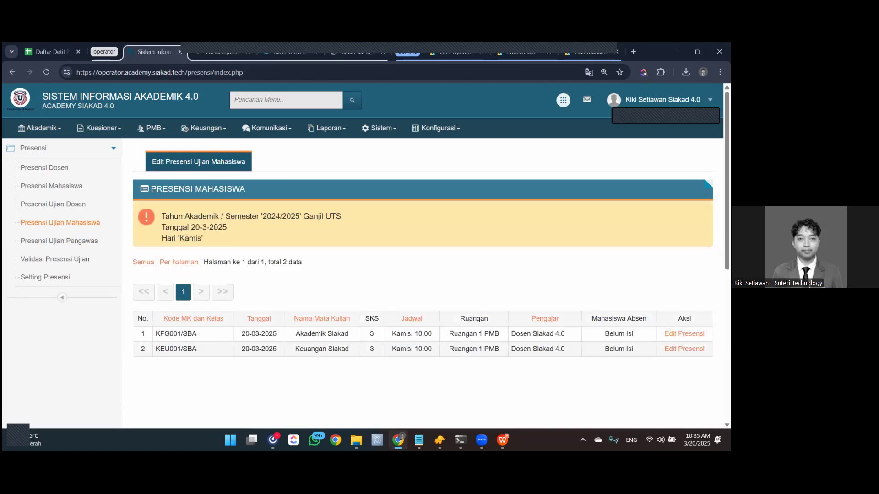
{"action": "left_click", "coordinate": [684, 334]}
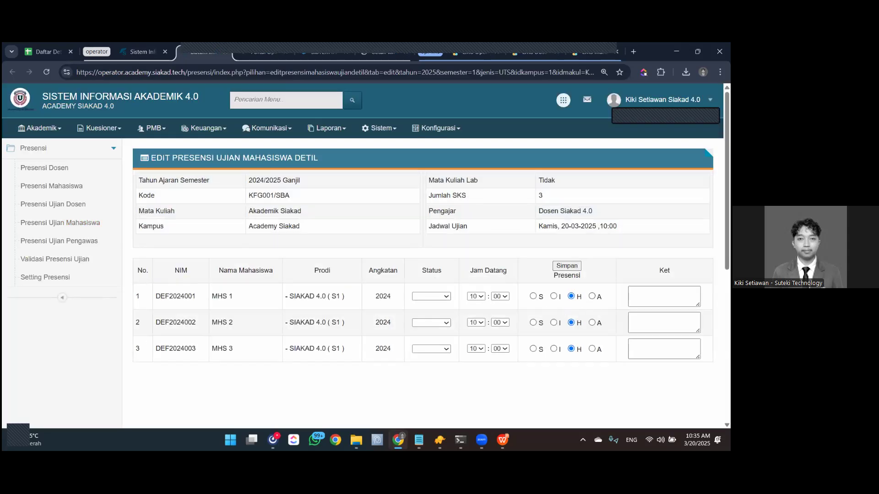
Mark the first student as H in the Akademik Siakad UTS attendance, review the status options, and save the attendance.
{"action": "left_click", "coordinate": [554, 297]}
{"action": "left_click", "coordinate": [426, 296]}
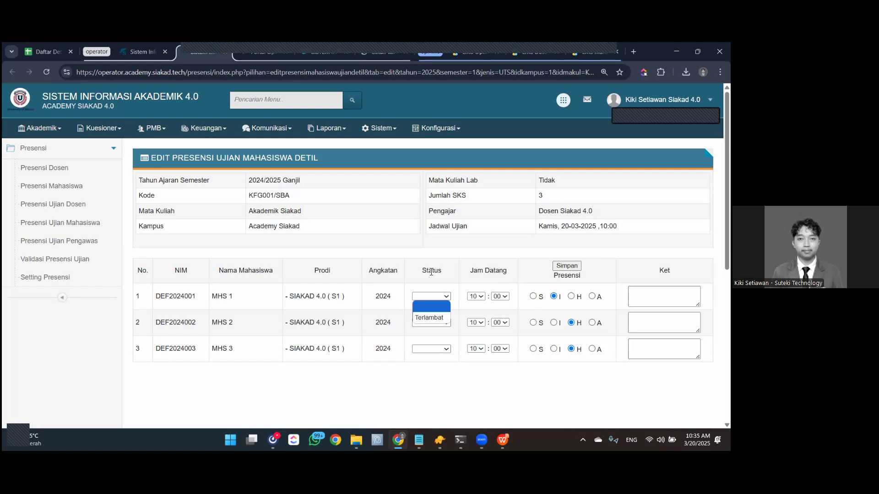
{"action": "left_click", "coordinate": [493, 281]}
{"action": "left_click", "coordinate": [571, 296]}
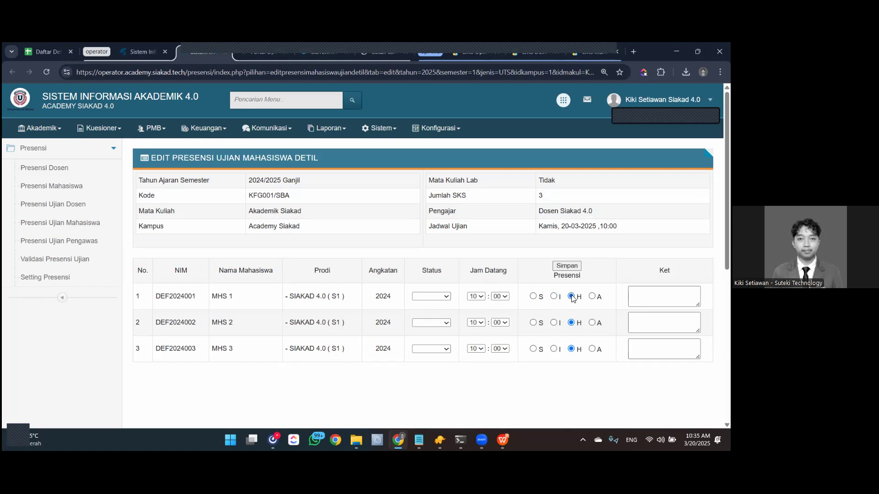
{"action": "left_click", "coordinate": [567, 265]}
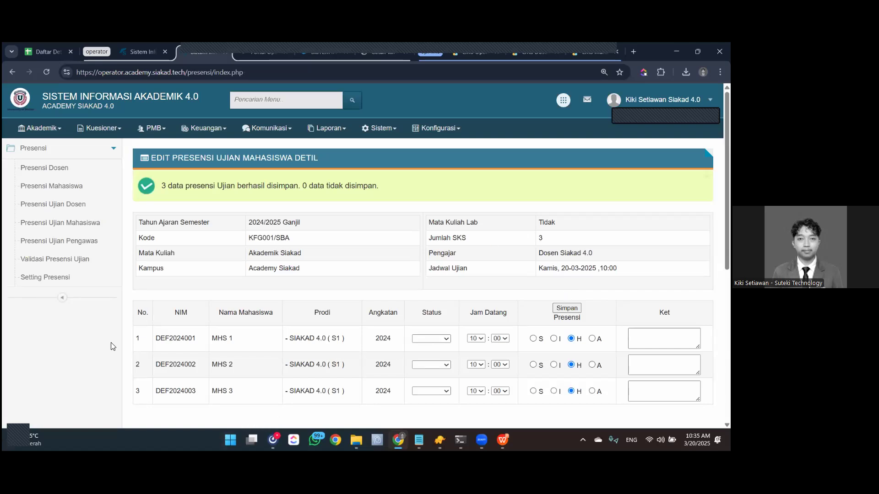
Try to save the lecturer's UTS attendance for 20-03-2025 with H for Akademik Siakad and S for Keuangan Siakad.
{"action": "left_click", "coordinate": [74, 207]}
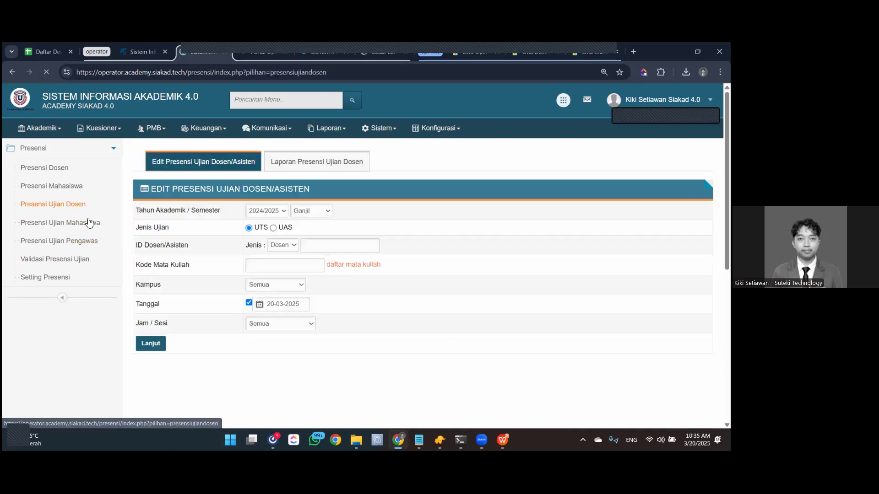
{"action": "left_click", "coordinate": [147, 350]}
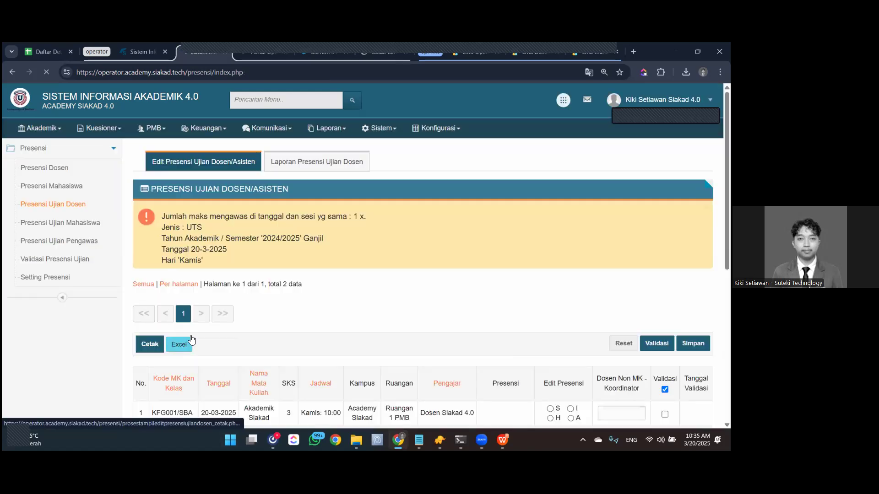
{"action": "scroll", "coordinate": [531, 293], "scroll_direction": "down", "scroll_amount": 3}
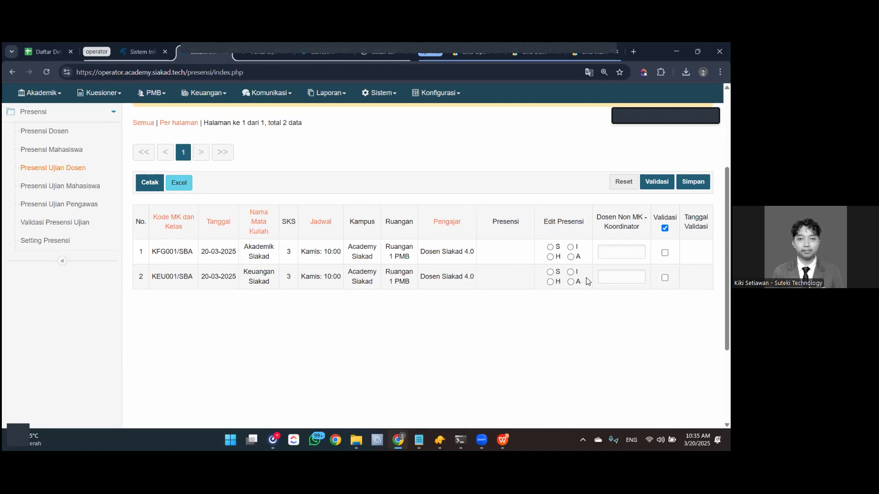
{"action": "left_click", "coordinate": [550, 257]}
{"action": "left_click", "coordinate": [550, 272]}
{"action": "left_click", "coordinate": [693, 182]}
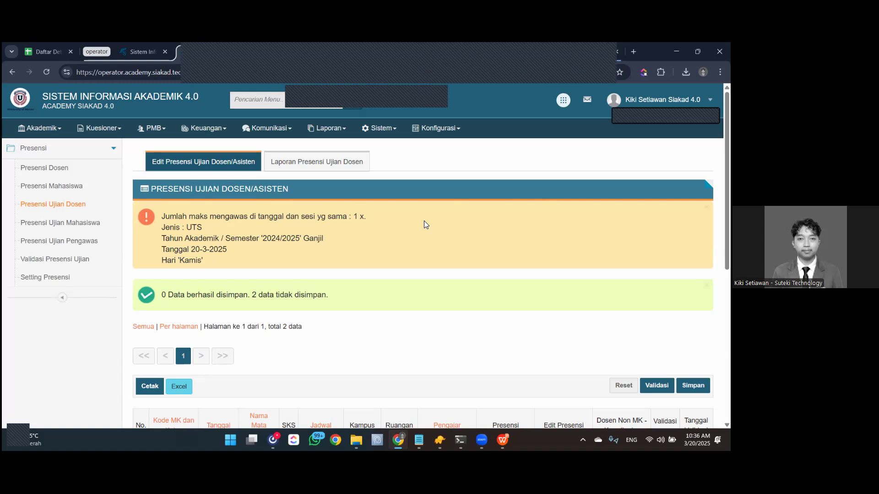
Open the general per-component grade entry period settings (Waktu Entri Nilai Umum Per Komponen) in the academic system schedule.
{"action": "left_click", "coordinate": [423, 131]}
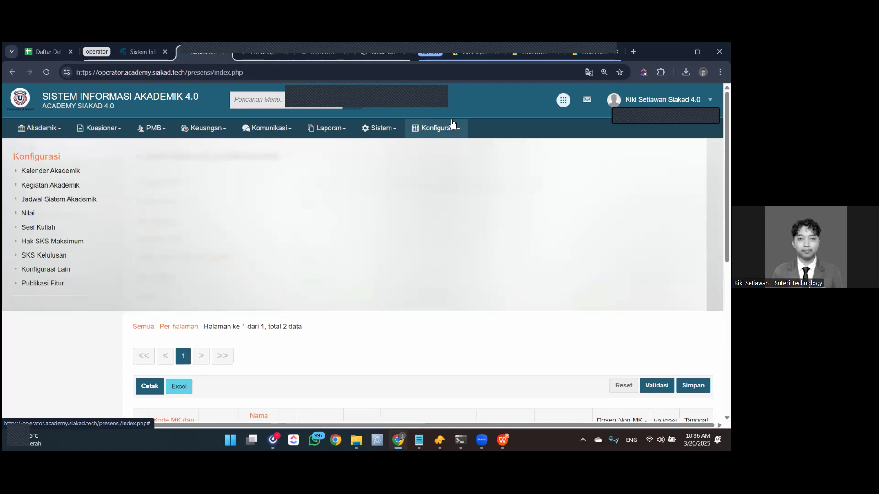
{"action": "left_click", "coordinate": [39, 200]}
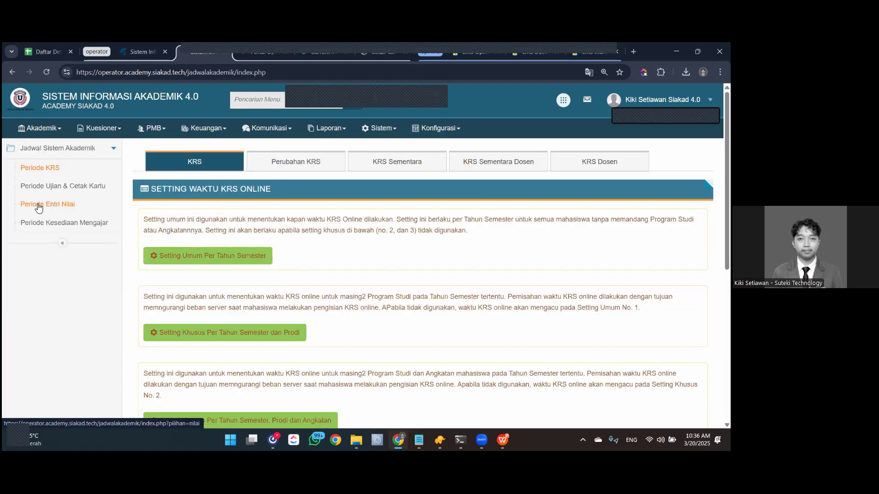
{"action": "left_click", "coordinate": [82, 204]}
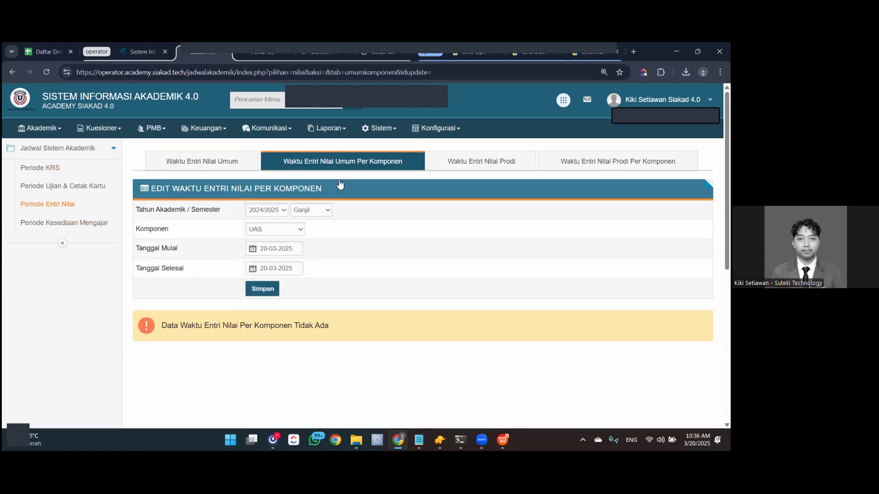
Save a 2024/2025 Ganjil grade entry period for the UTS component from 19-03-2025 to 21-03-2025.
{"action": "left_click", "coordinate": [273, 229]}
{"action": "left_click", "coordinate": [271, 253]}
{"action": "left_click", "coordinate": [280, 248]}
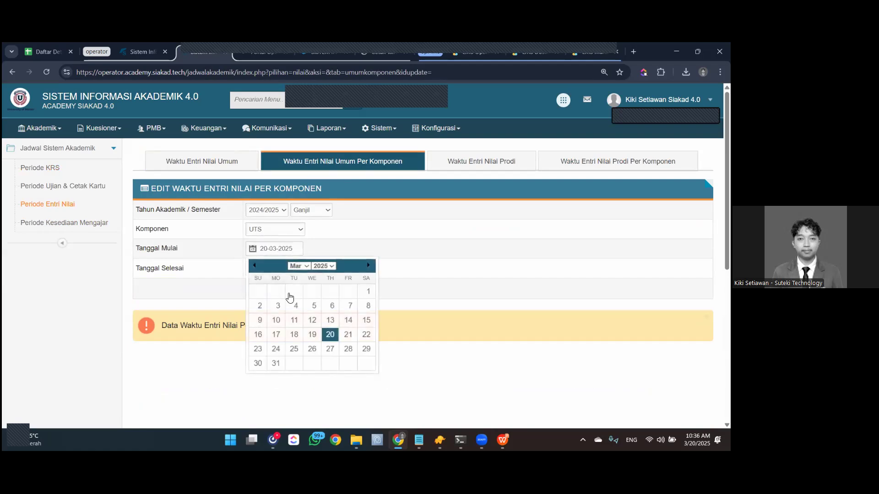
{"action": "left_click", "coordinate": [312, 334]}
{"action": "left_click", "coordinate": [276, 268]}
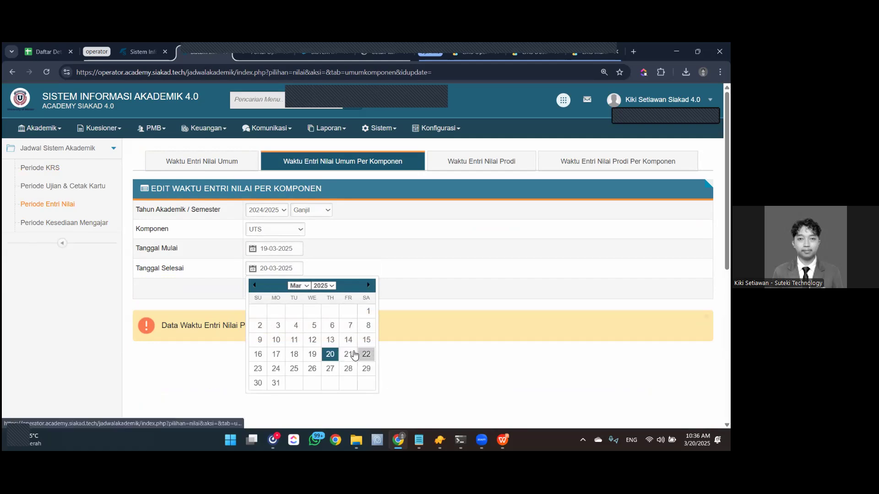
{"action": "left_click", "coordinate": [349, 354]}
{"action": "left_click", "coordinate": [263, 289]}
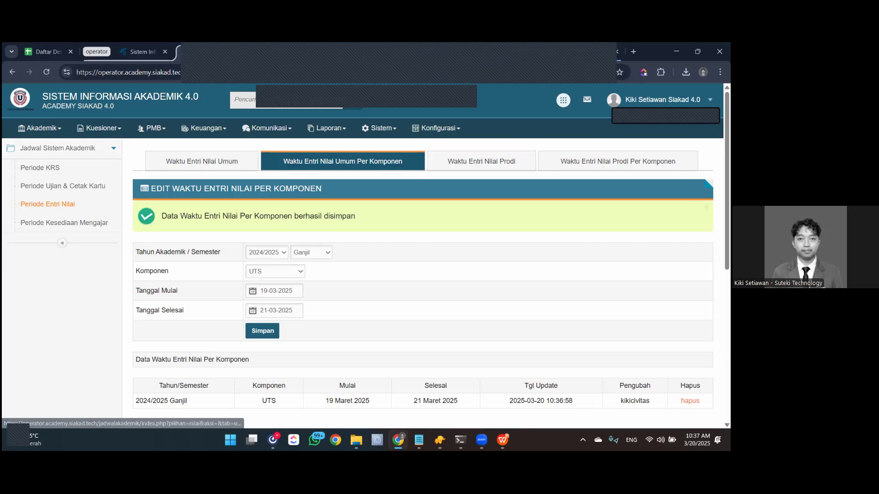
Check the Alur Setting Ujian di SIAKAD 4.0 slide in WPS, return to the operator site and open Validasi Presensi Ujian.
{"action": "key", "text": "alt+Tab"}
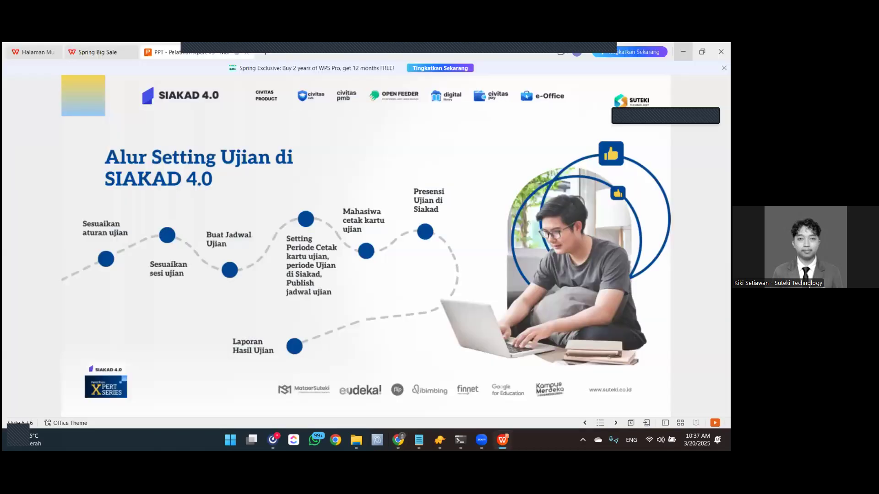
{"action": "key", "text": "alt+Tab"}
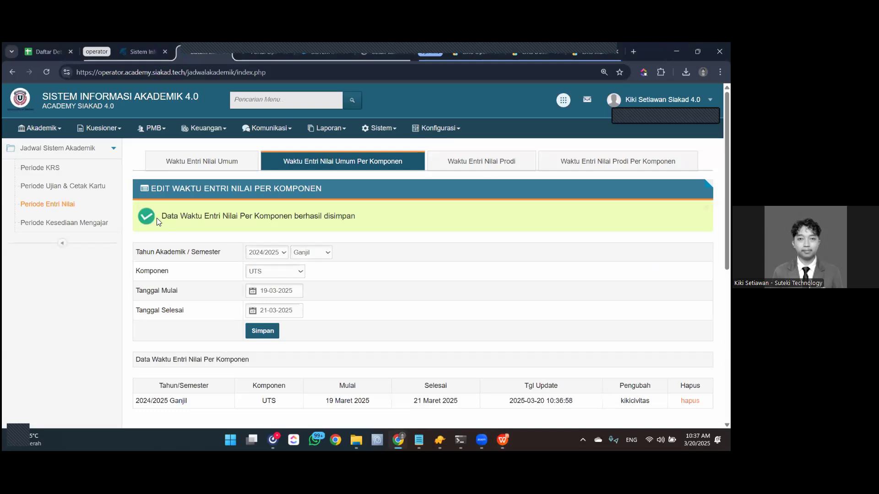
{"action": "left_click", "coordinate": [58, 129]}
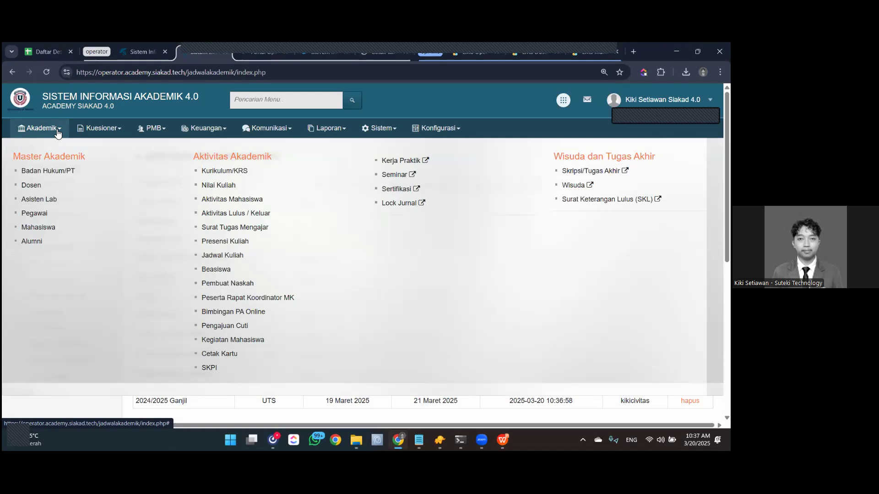
{"action": "left_click", "coordinate": [58, 132]}
{"action": "left_click", "coordinate": [56, 132]}
{"action": "left_click", "coordinate": [227, 242]}
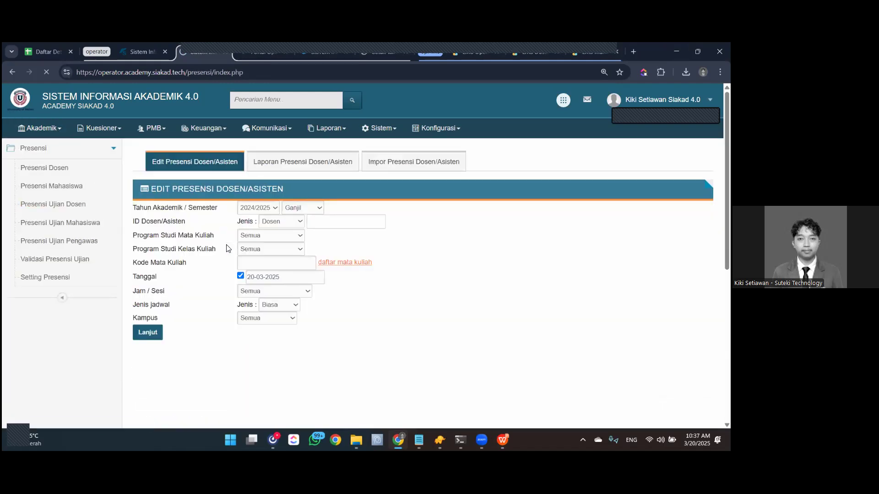
{"action": "left_click", "coordinate": [59, 259]}
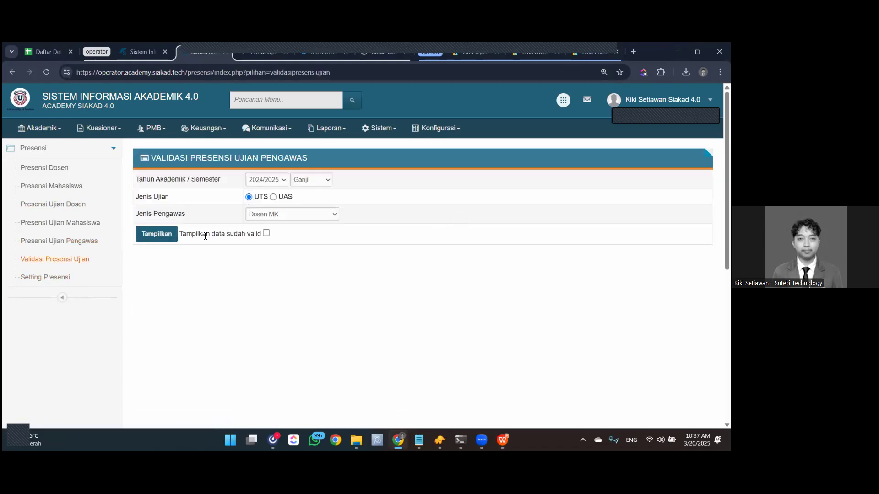
List the 2024/2025 Ganjil UTS student attendance for 20-03-2025 and view the attendance details and absent students of Akademik Siakad.
{"action": "left_click", "coordinate": [37, 228]}
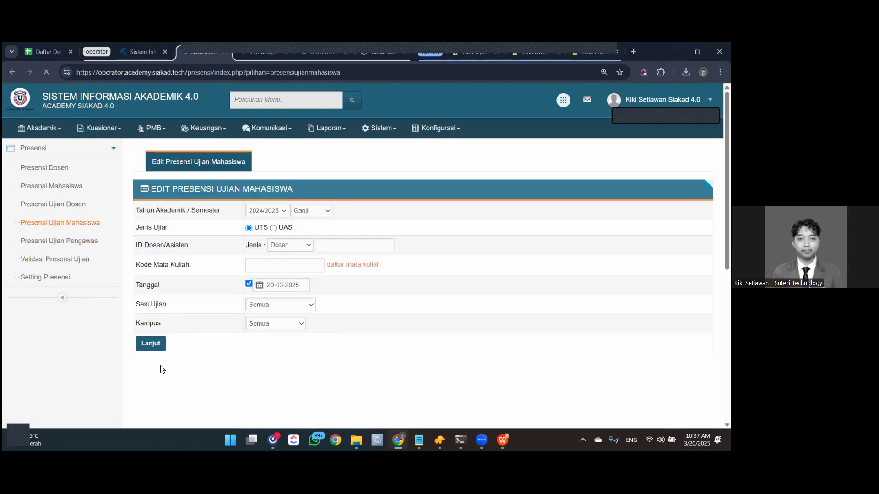
{"action": "left_click", "coordinate": [152, 350]}
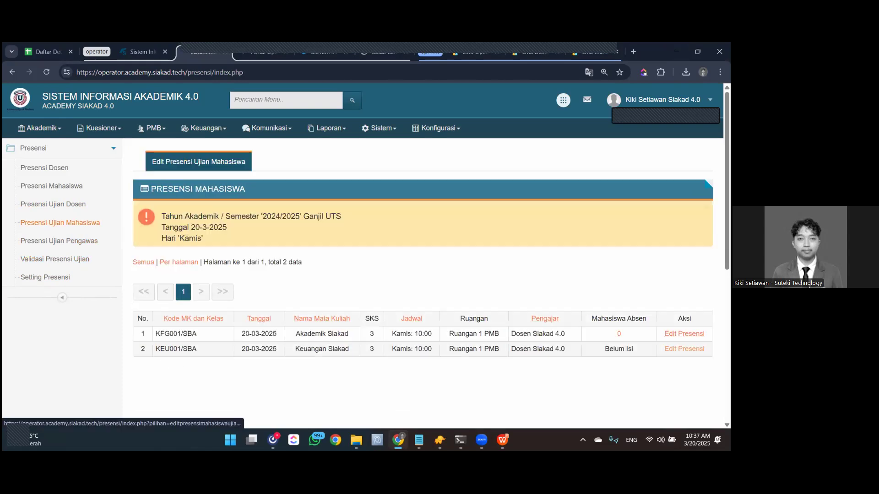
{"action": "left_click", "coordinate": [684, 334]}
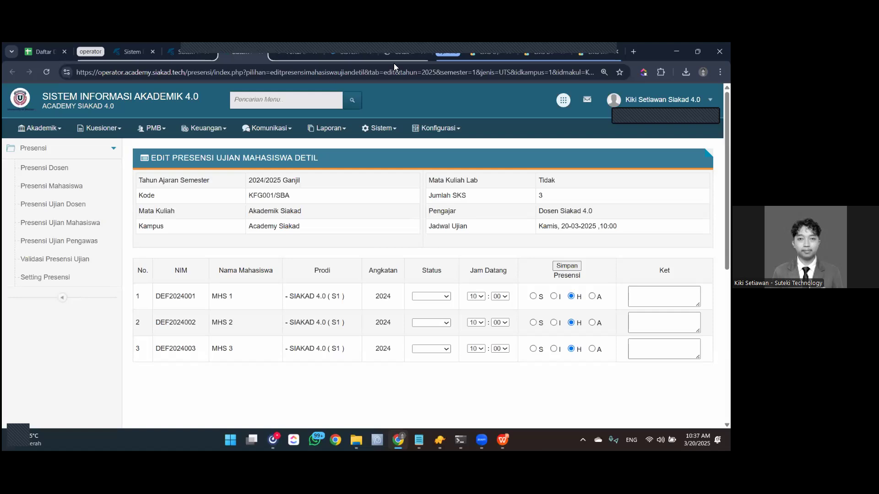
{"action": "key", "text": "alt+Left"}
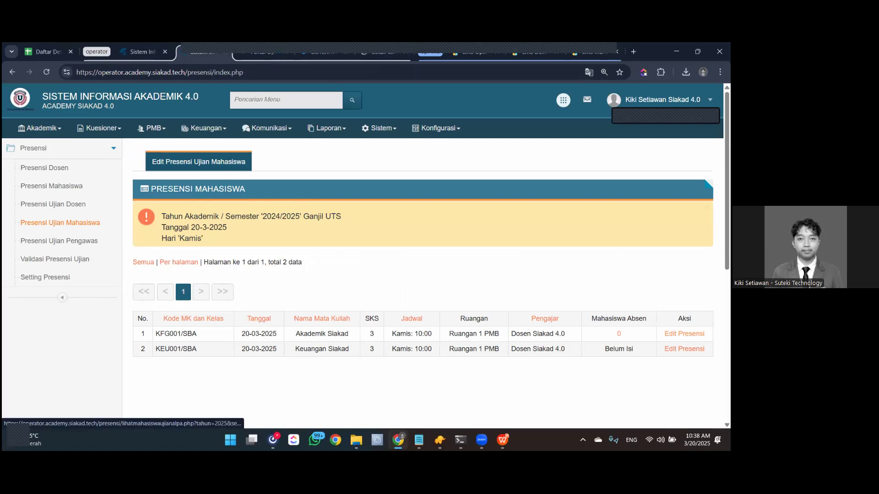
{"action": "left_click", "coordinate": [618, 334]}
{"action": "left_click", "coordinate": [483, 360]}
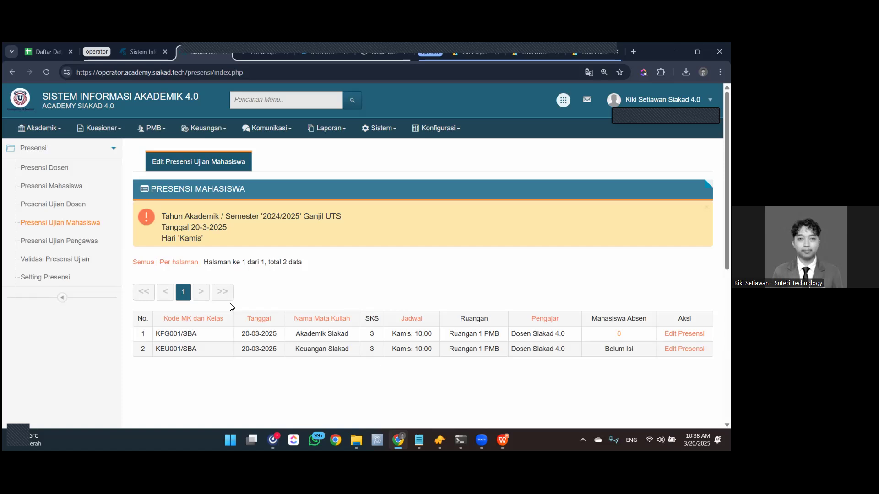
Switch to the lecturer LMS and open Pertemuan UTS in the KFG001 Akademik Siakad class.
{"action": "left_click", "coordinate": [519, 55]}
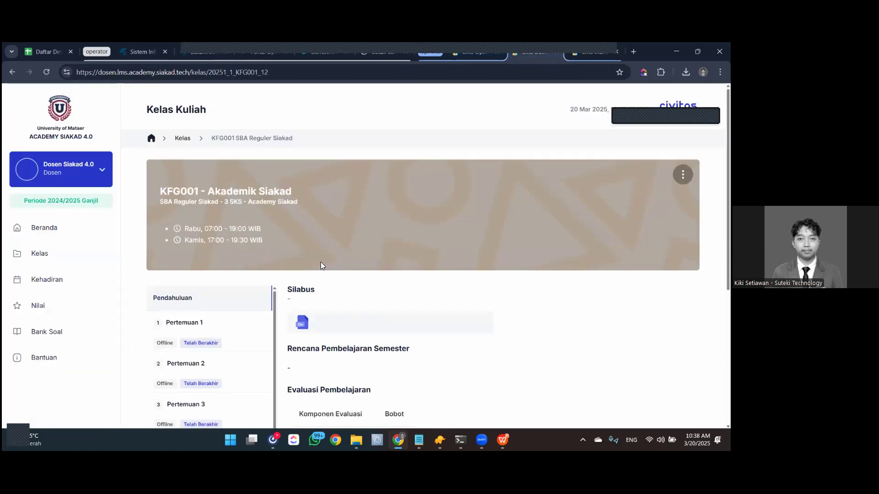
{"action": "scroll", "coordinate": [321, 262], "scroll_direction": "down", "scroll_amount": 3}
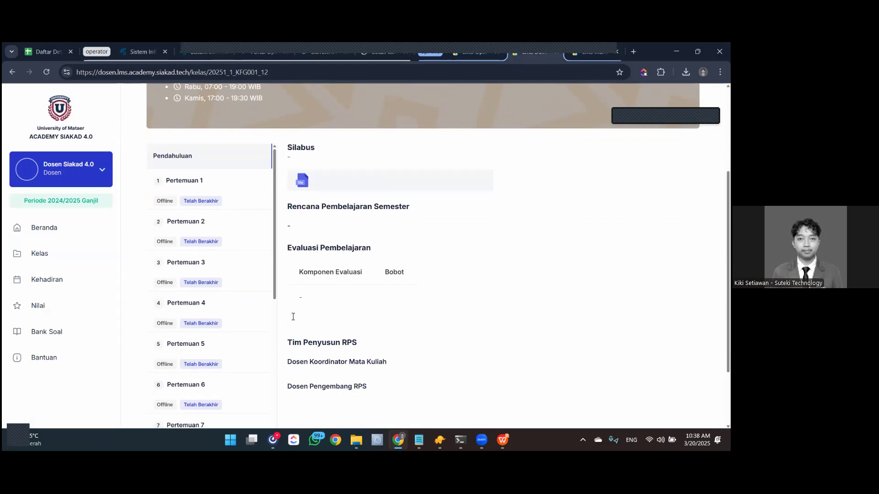
{"action": "scroll", "coordinate": [280, 317], "scroll_direction": "down", "scroll_amount": 2}
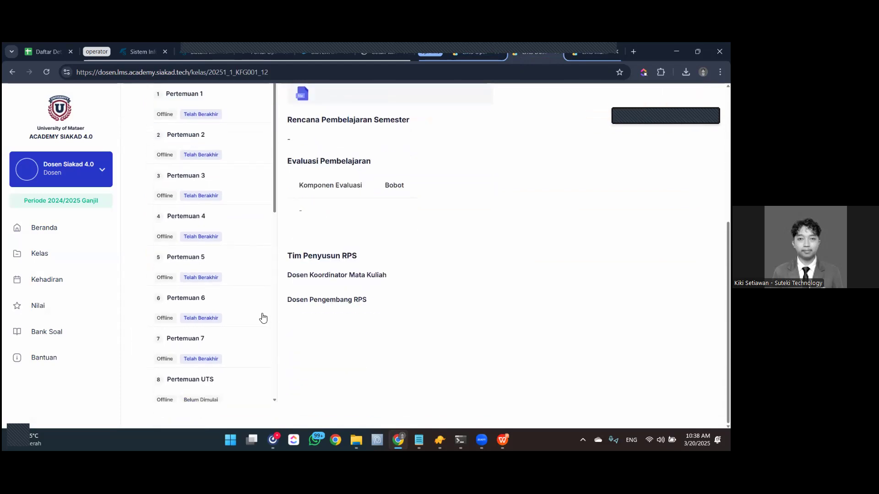
{"action": "scroll", "coordinate": [263, 318], "scroll_direction": "down", "scroll_amount": 4}
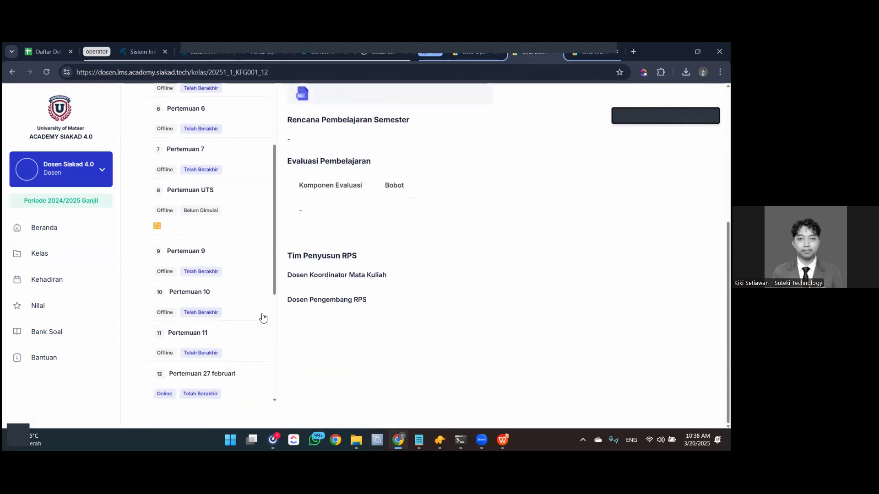
{"action": "left_click", "coordinate": [246, 227]}
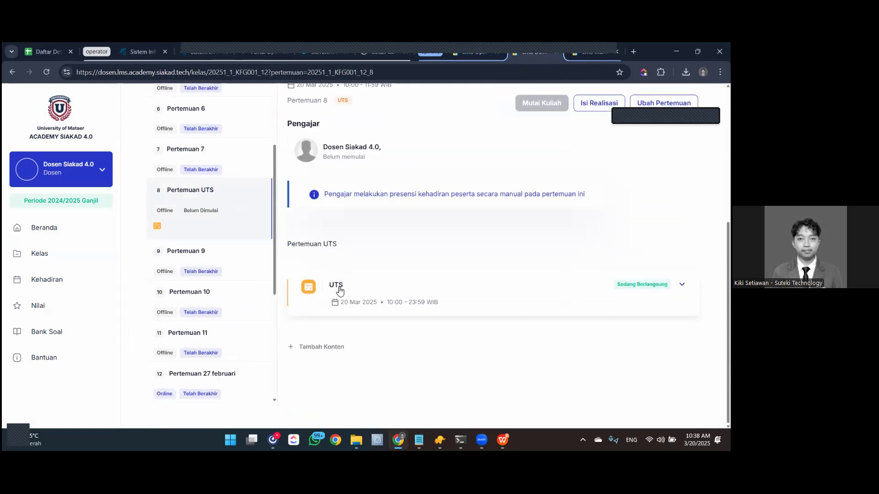
Review the Pertemuan UTS meeting data, including its type, date, room and session, and close the form without changes.
{"action": "scroll", "coordinate": [339, 290], "scroll_direction": "up", "scroll_amount": 2}
{"action": "left_click", "coordinate": [664, 198]}
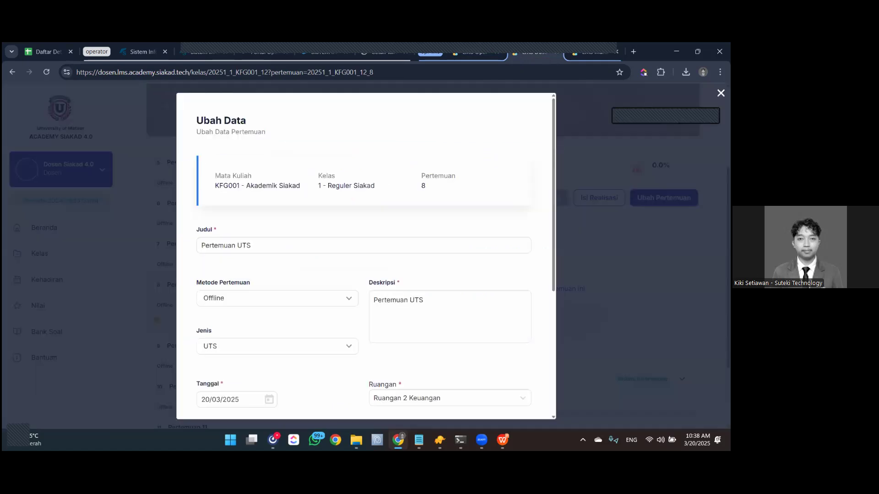
{"action": "scroll", "coordinate": [300, 298], "scroll_direction": "down", "scroll_amount": 3}
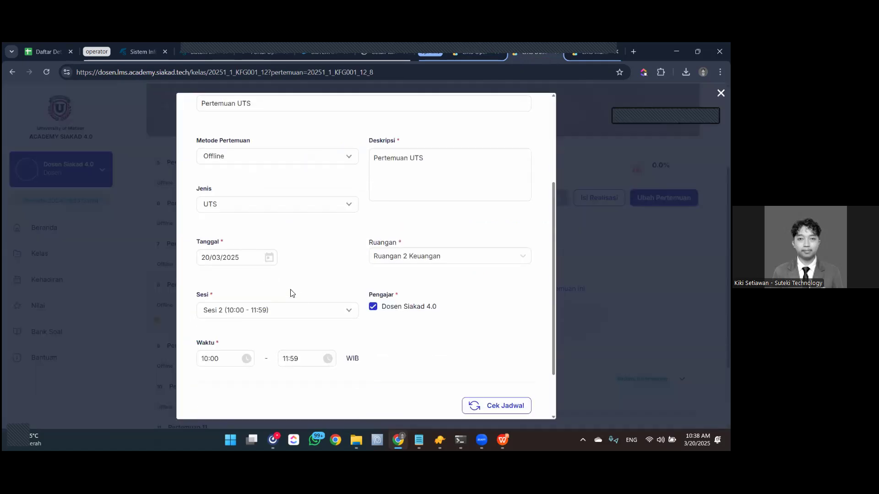
{"action": "scroll", "coordinate": [298, 307], "scroll_direction": "down", "scroll_amount": 2}
{"action": "left_click", "coordinate": [435, 389]}
Check the schedule of the UTS content in Pertemuan UTS and open its exam page.
{"action": "scroll", "coordinate": [380, 353], "scroll_direction": "down", "scroll_amount": 3}
{"action": "left_click_drag", "start_coordinate": [406, 297], "coordinate": [408, 306]}
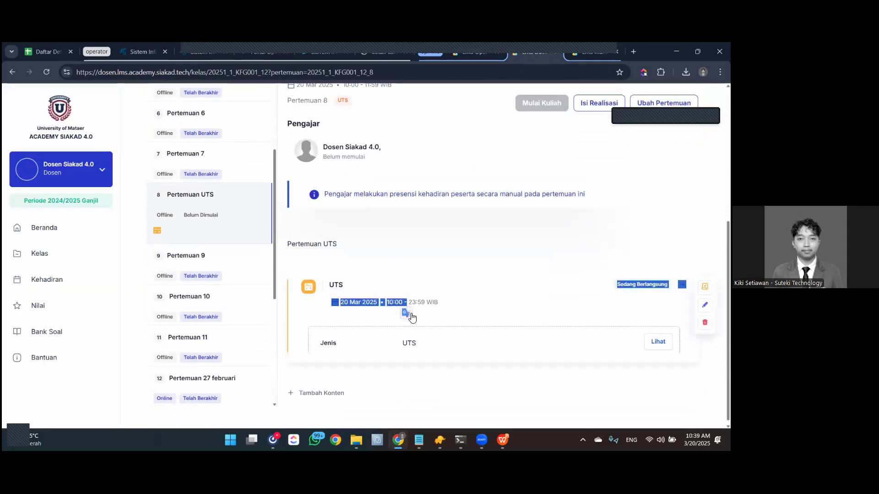
{"action": "left_click", "coordinate": [658, 341]}
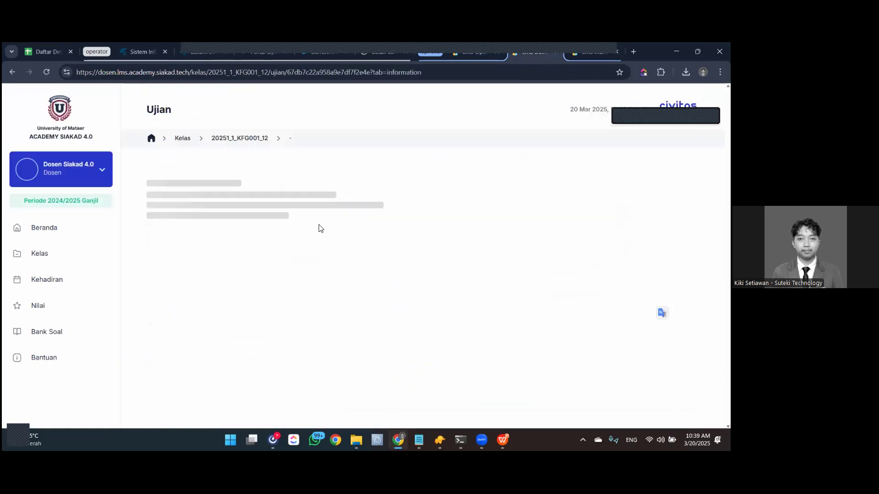
Review the UTS exam's questions (Soal), covering the multiple-choice, true/false and essay items and the second question group.
{"action": "left_click", "coordinate": [240, 178]}
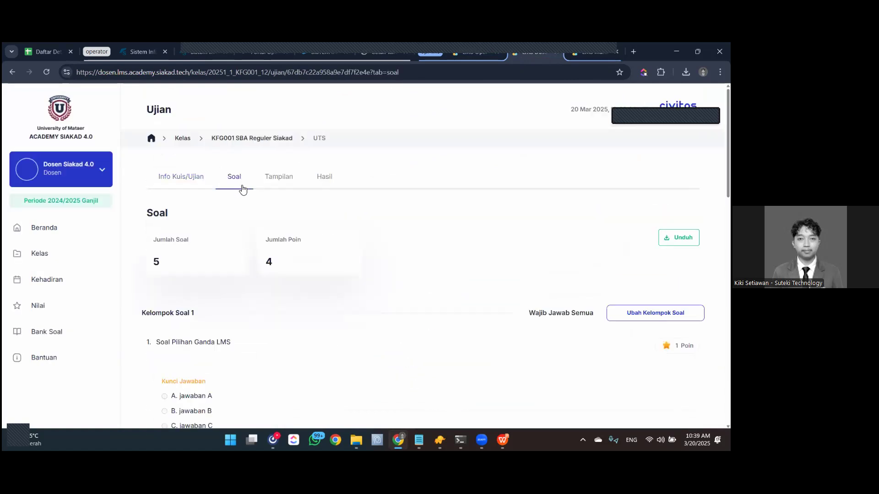
{"action": "scroll", "coordinate": [251, 220], "scroll_direction": "down", "scroll_amount": 4}
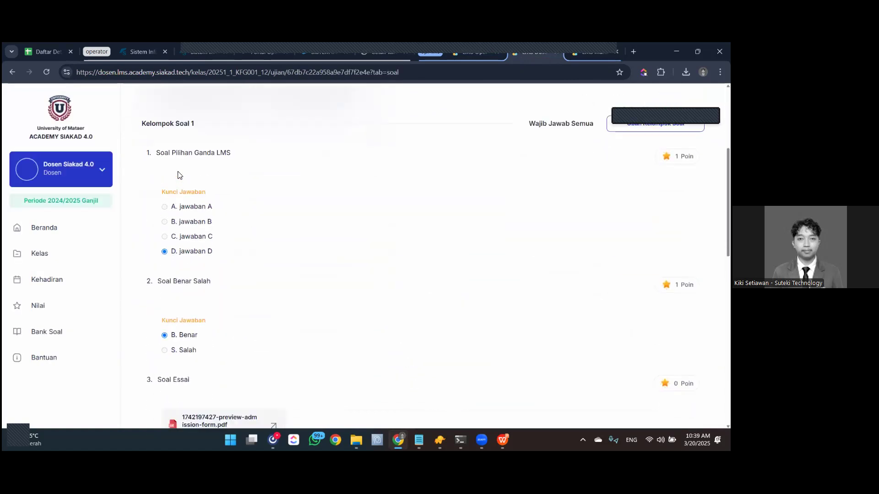
{"action": "left_click_drag", "start_coordinate": [164, 152], "coordinate": [215, 153]}
{"action": "left_click_drag", "start_coordinate": [181, 281], "coordinate": [211, 282]}
{"action": "scroll", "coordinate": [197, 320], "scroll_direction": "down", "scroll_amount": 2}
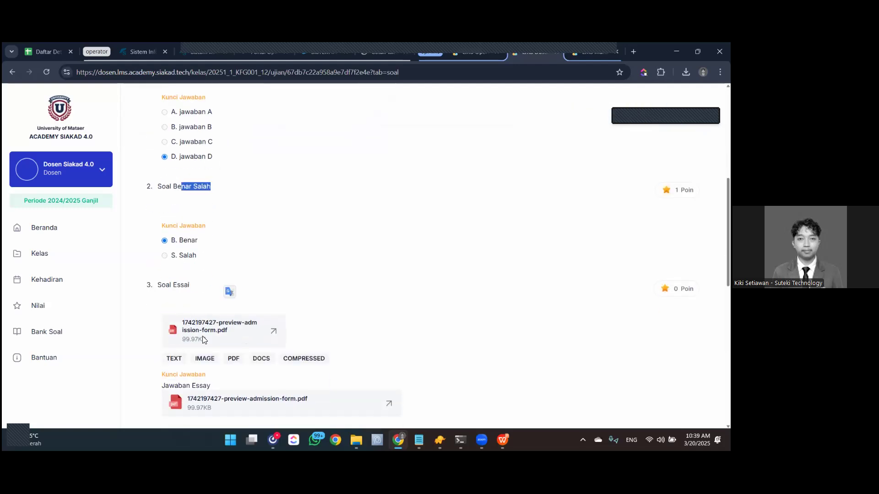
{"action": "scroll", "coordinate": [202, 336], "scroll_direction": "down", "scroll_amount": 3}
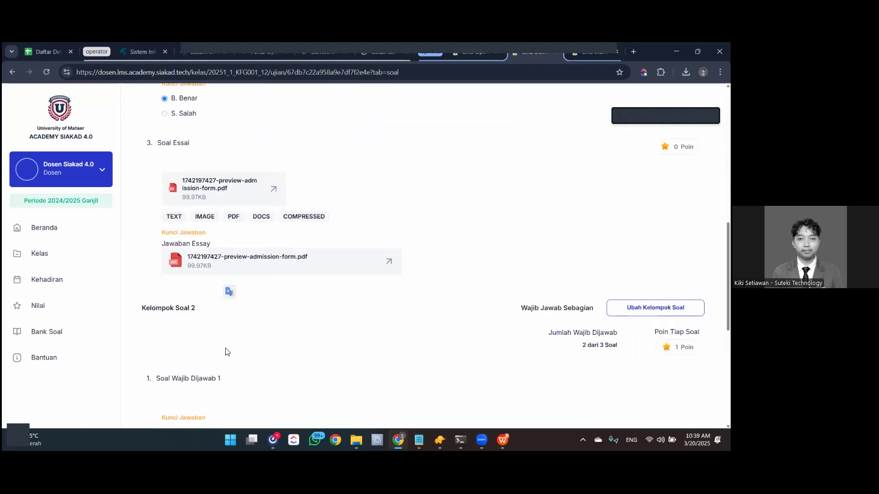
{"action": "scroll", "coordinate": [218, 344], "scroll_direction": "up", "scroll_amount": 4}
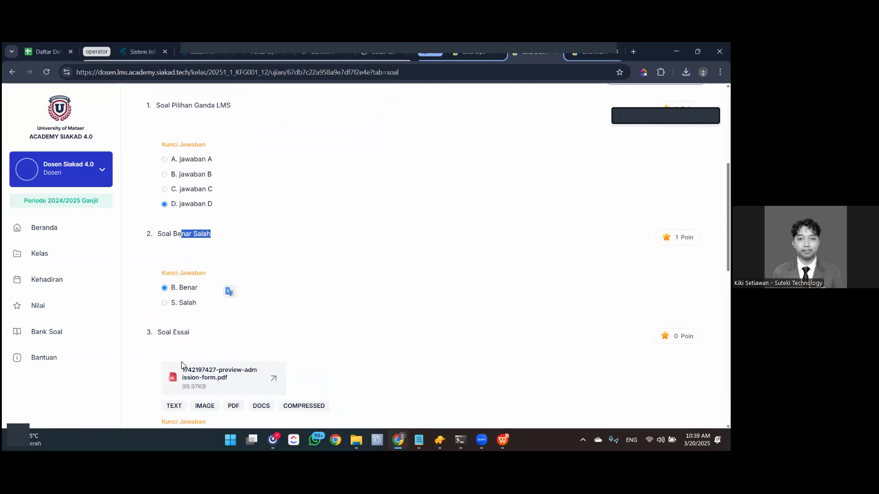
Preview how participants see the UTS exam (Tampilan) across both question groups.
{"action": "scroll", "coordinate": [181, 365], "scroll_direction": "up", "scroll_amount": 5}
{"action": "left_click", "coordinate": [268, 192]}
{"action": "scroll", "coordinate": [256, 320], "scroll_direction": "down", "scroll_amount": 8}
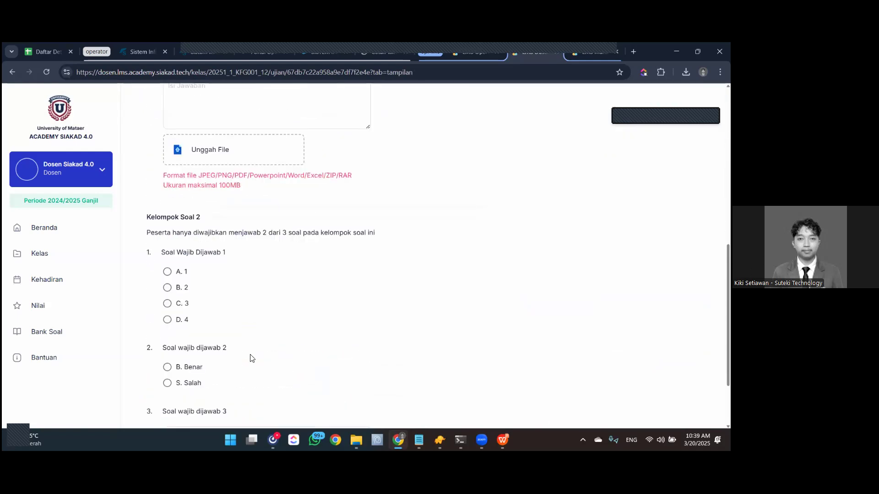
{"action": "scroll", "coordinate": [234, 251], "scroll_direction": "up", "scroll_amount": 2}
{"action": "scroll", "coordinate": [235, 251], "scroll_direction": "up", "scroll_amount": 5}
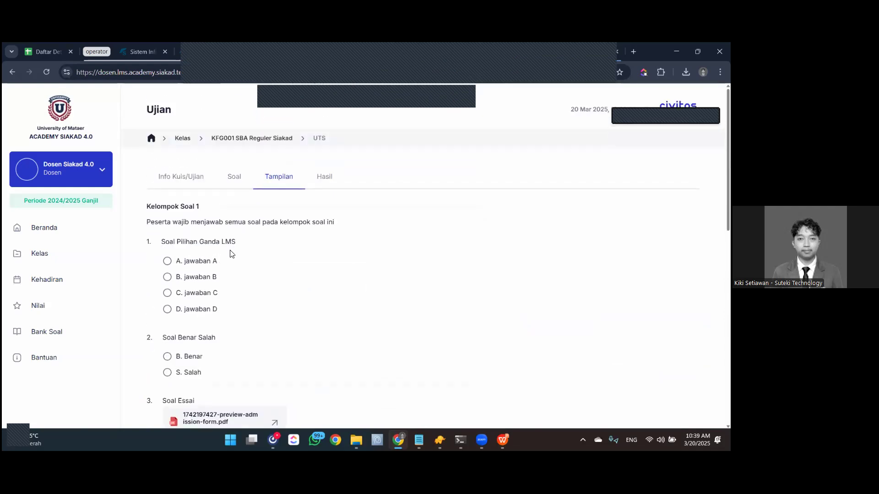
Switch to the student LMS, reload the Akademik Siakad Pertemuan UTS page and examine the minimum attendance requirement.
{"action": "left_click", "coordinate": [589, 54]}
{"action": "left_click", "coordinate": [579, 55]}
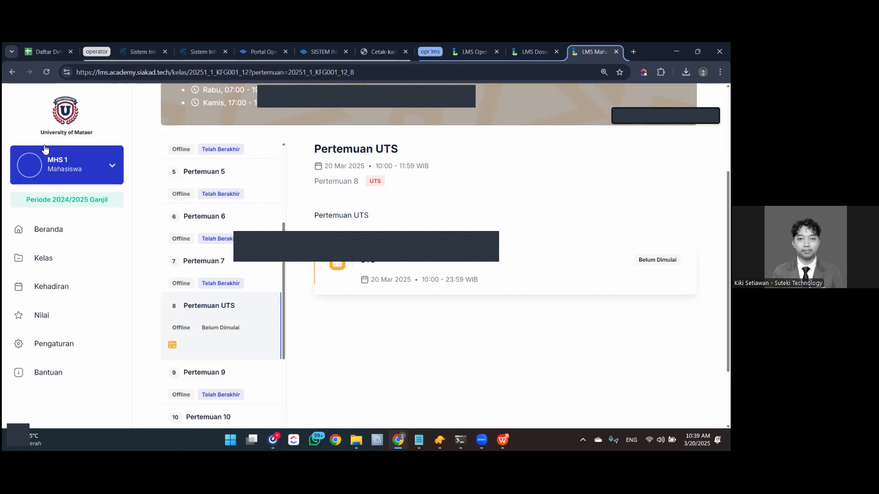
{"action": "left_click", "coordinate": [42, 75]}
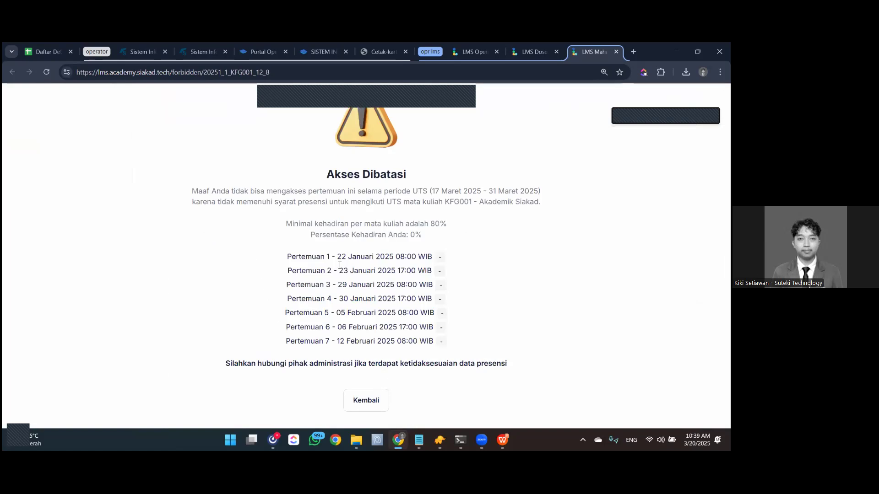
{"action": "left_click_drag", "start_coordinate": [285, 225], "coordinate": [371, 254]}
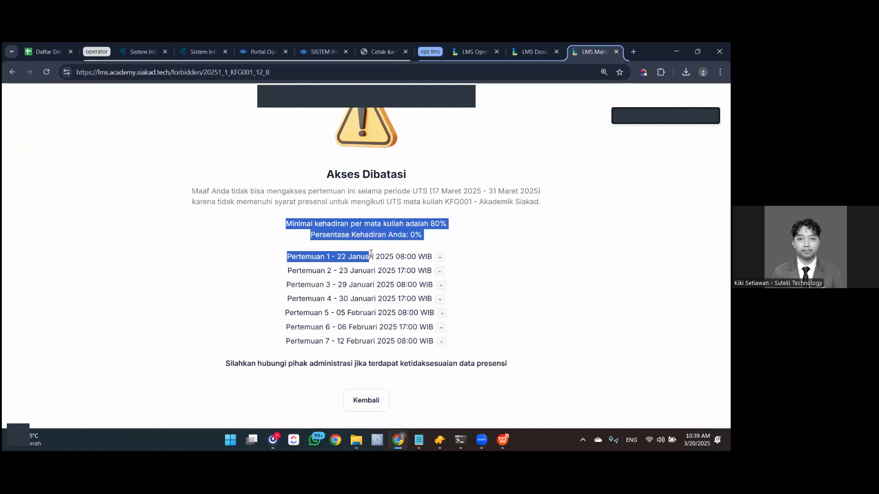
Review the listed attendance for Pertemuan 1 to Pertemuan 7 on the restricted UTS page.
{"action": "left_click", "coordinate": [345, 313]}
{"action": "left_click_drag", "start_coordinate": [284, 257], "coordinate": [396, 341]}
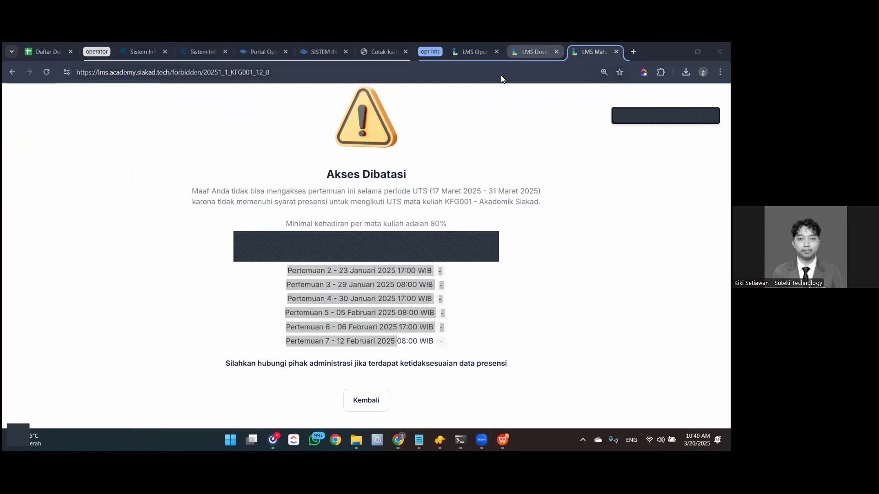
Switch to the operator SIAKAD and open the system rules page (Aturan).
{"action": "left_click", "coordinate": [148, 48]}
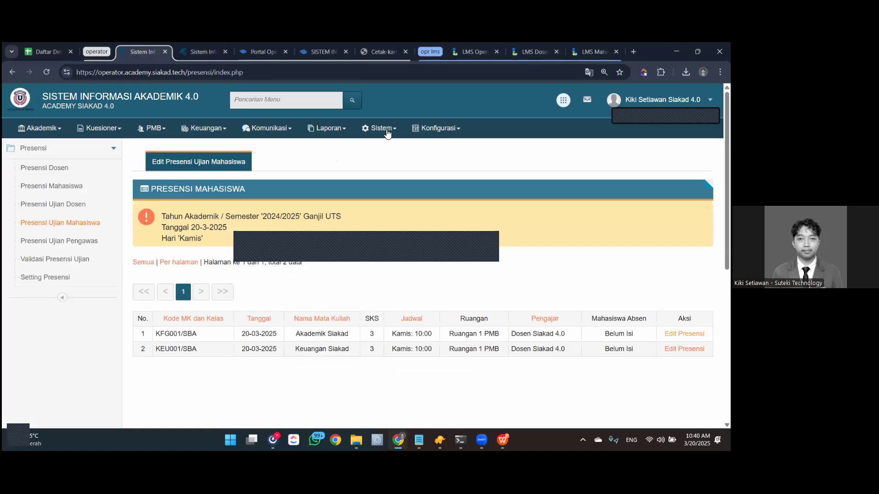
{"action": "left_click", "coordinate": [387, 130]}
{"action": "left_click", "coordinate": [86, 192]}
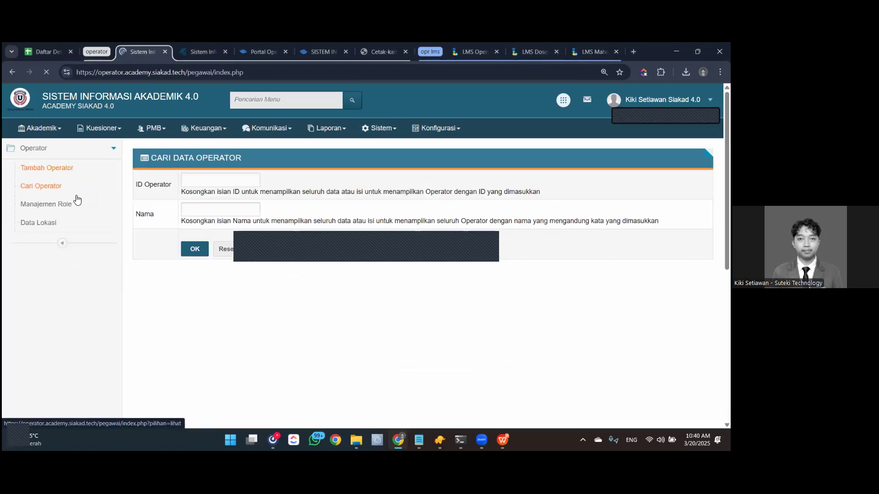
{"action": "left_click", "coordinate": [362, 130]}
{"action": "left_click", "coordinate": [112, 194]}
{"action": "left_click", "coordinate": [66, 203]}
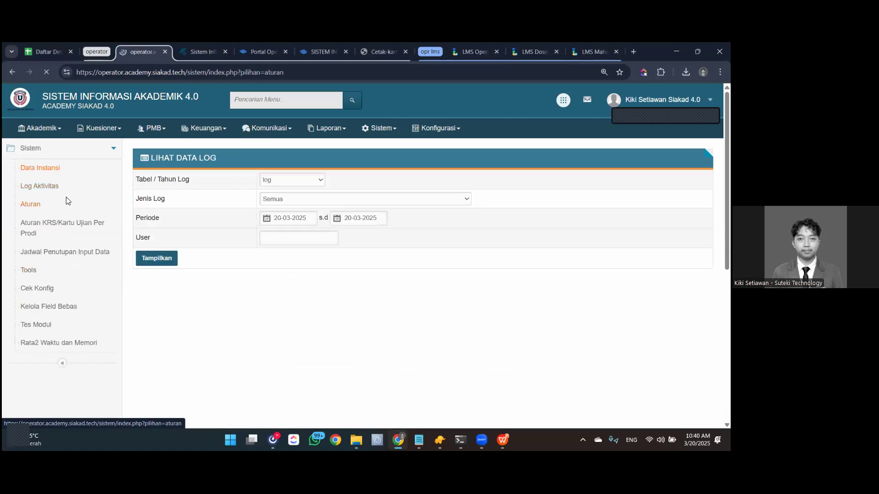
In the KRS, Cetak Kartu Ujian rules, set KARTU UJIAN dan ABSENSI UJIAN to Tanpa Syarat Kehadiran and save.
{"action": "scroll", "coordinate": [217, 307], "scroll_direction": "down", "scroll_amount": 5}
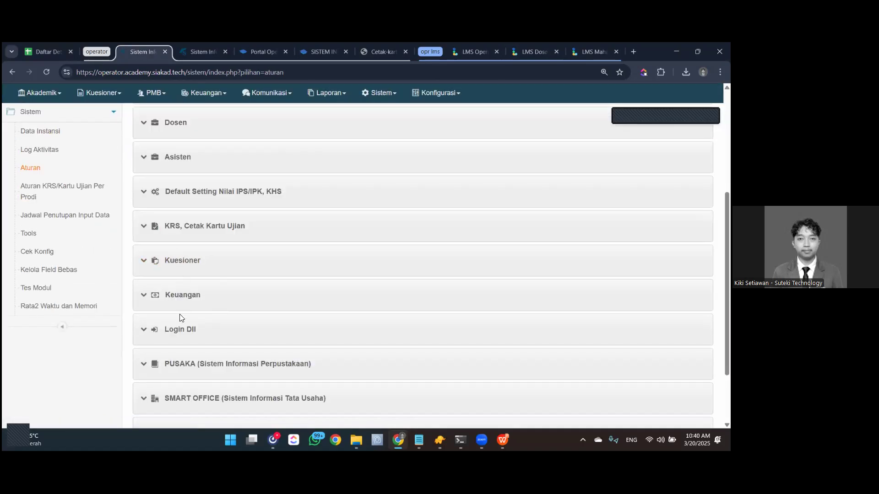
{"action": "left_click", "coordinate": [177, 230]}
{"action": "scroll", "coordinate": [210, 275], "scroll_direction": "down", "scroll_amount": 4}
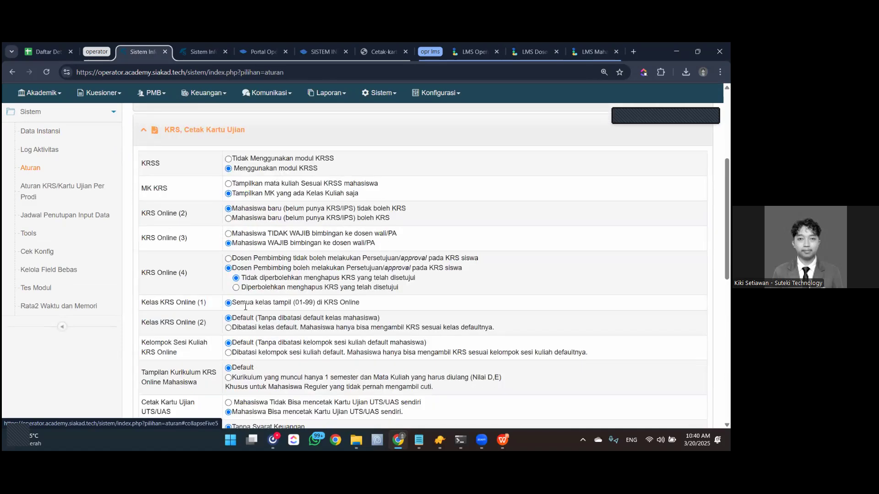
{"action": "scroll", "coordinate": [233, 339], "scroll_direction": "down", "scroll_amount": 2}
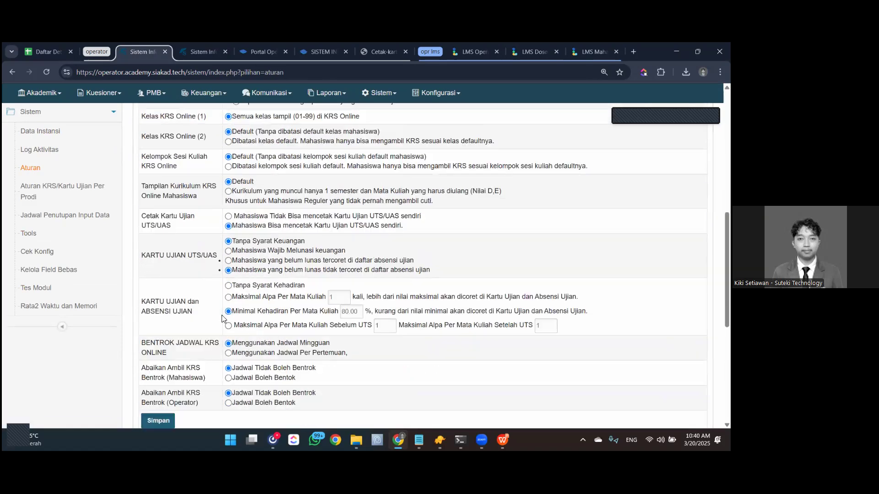
{"action": "left_click", "coordinate": [158, 403]}
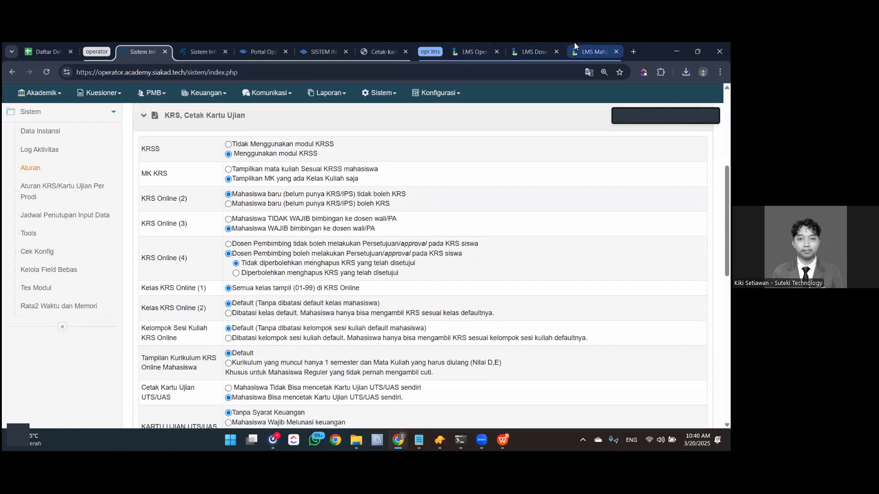
Reload the restricted UTS page in the student LMS and recheck the saved exam attendance rule in the operator SIAKAD.
{"action": "left_click", "coordinate": [581, 49]}
{"action": "left_click", "coordinate": [52, 72]}
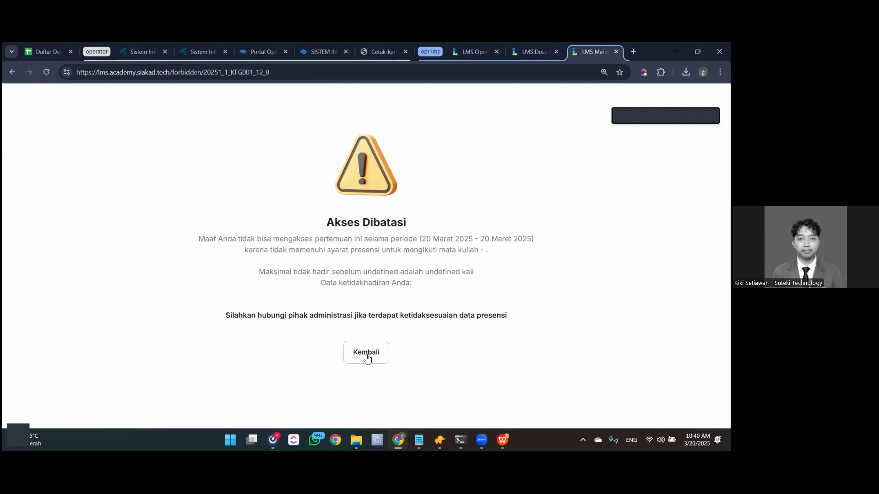
{"action": "left_click", "coordinate": [202, 45]}
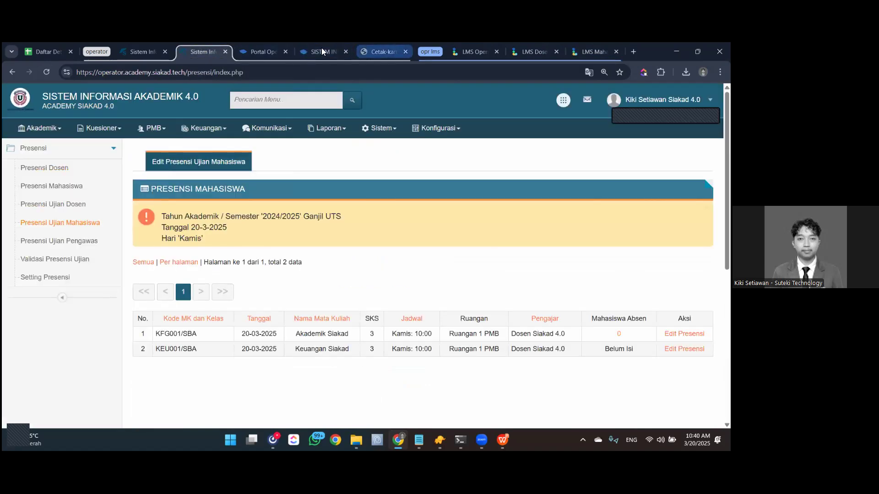
{"action": "left_click", "coordinate": [145, 51]}
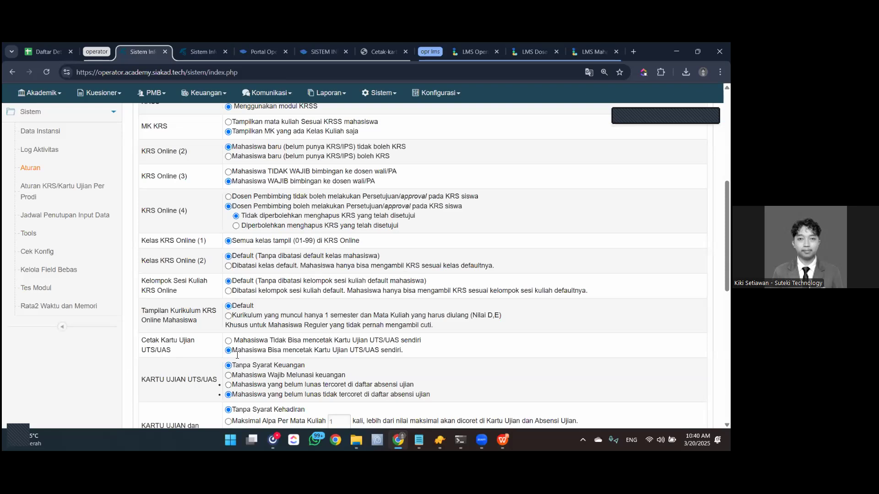
{"action": "scroll", "coordinate": [237, 355], "scroll_direction": "down", "scroll_amount": 5}
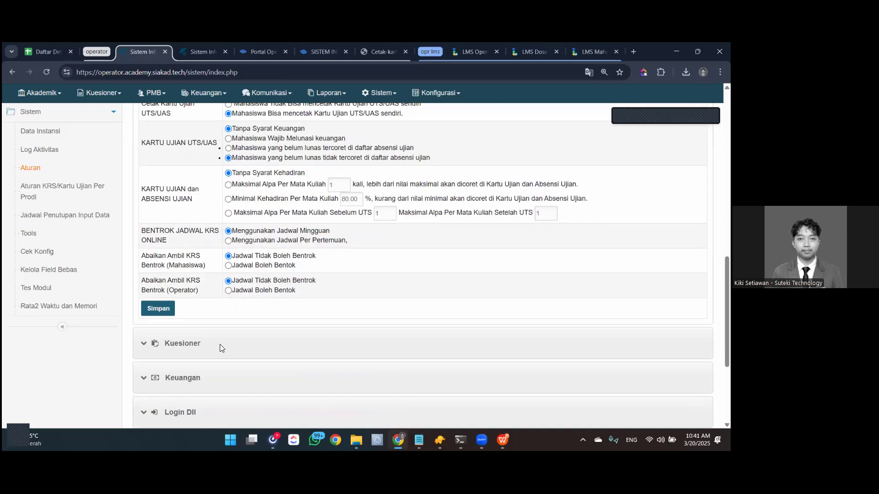
{"action": "left_click", "coordinate": [578, 52]}
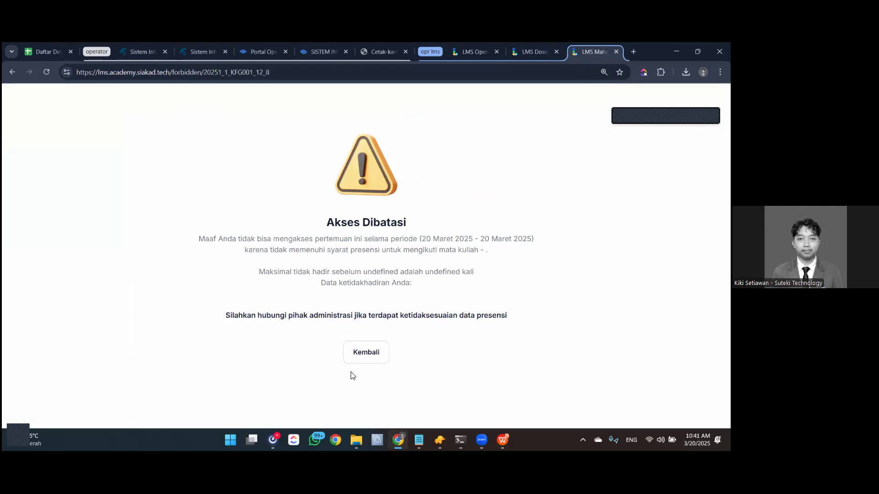
Switch to the lecturer LMS and examine the participants and results (Hasil) of the UTS exam.
{"action": "left_click", "coordinate": [530, 48]}
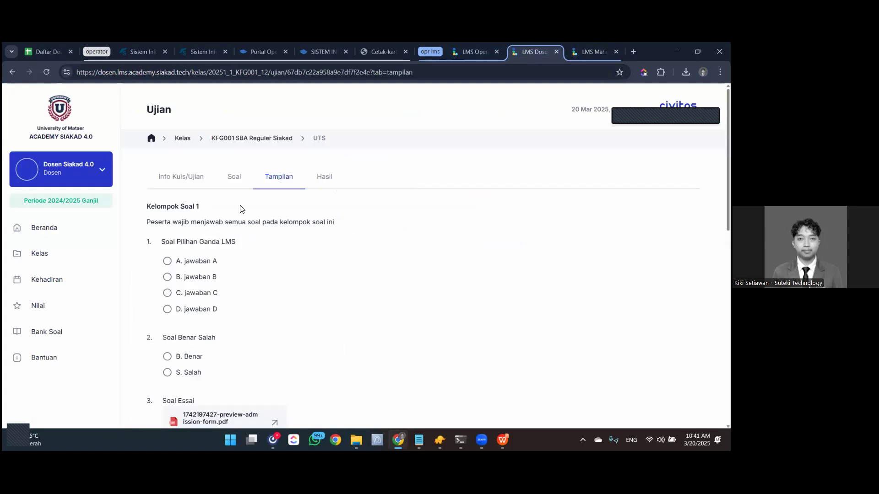
{"action": "scroll", "coordinate": [264, 256], "scroll_direction": "down", "scroll_amount": 5}
{"action": "scroll", "coordinate": [382, 253], "scroll_direction": "up", "scroll_amount": 5}
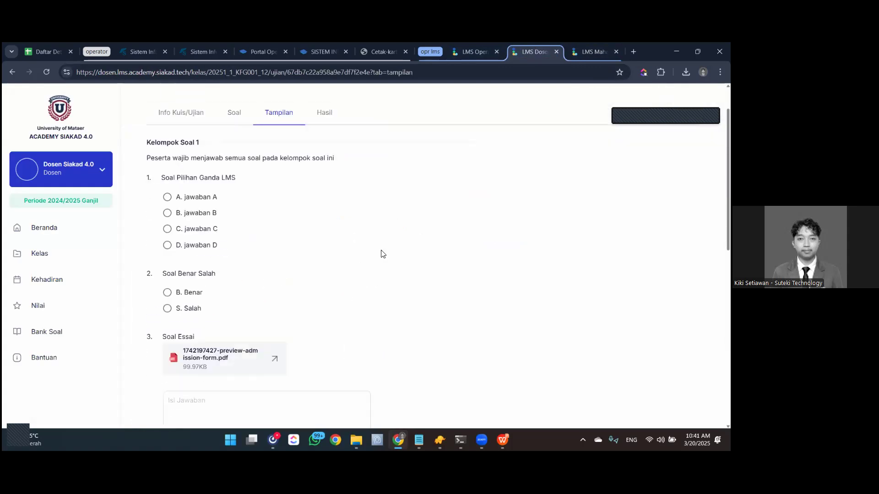
{"action": "left_click", "coordinate": [325, 177]}
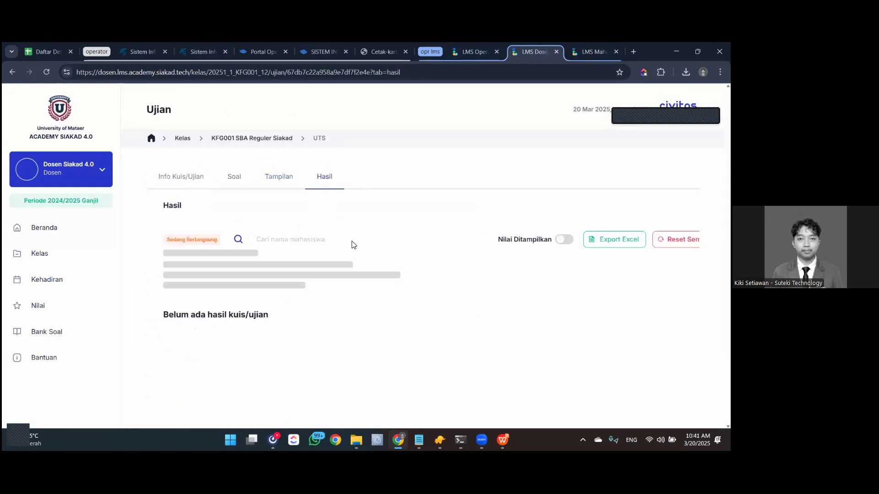
{"action": "scroll", "coordinate": [223, 239], "scroll_direction": "down", "scroll_amount": 3}
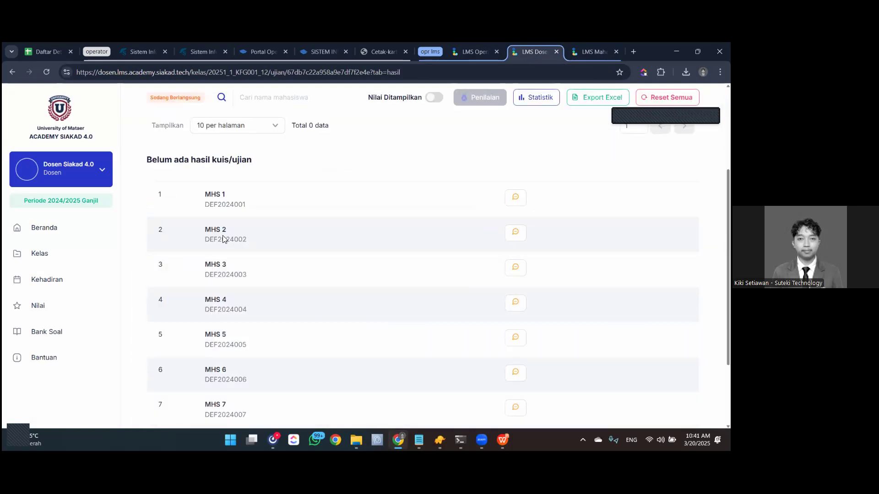
{"action": "double_click", "coordinate": [236, 213]}
{"action": "left_click", "coordinate": [109, 178]}
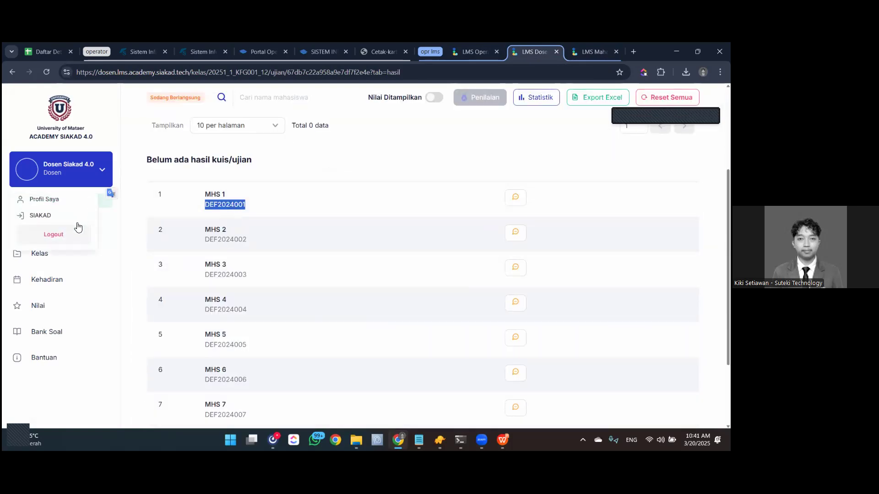
{"action": "left_click", "coordinate": [77, 216]}
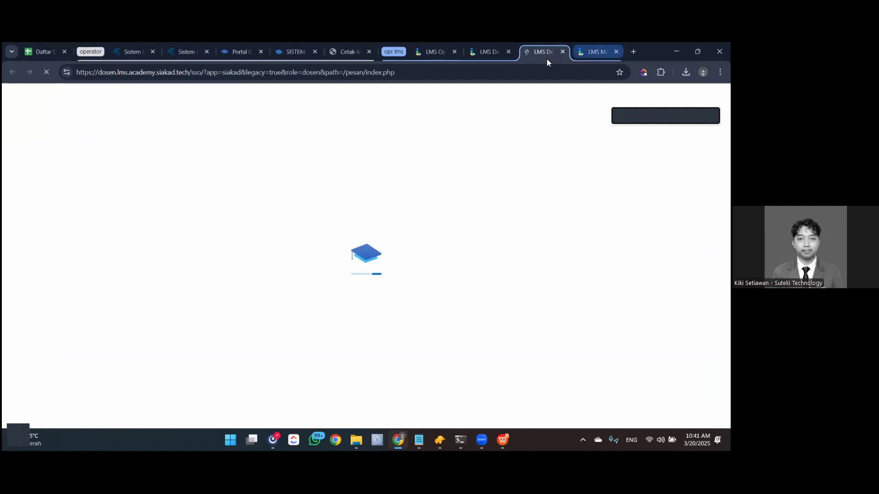
{"action": "left_click", "coordinate": [561, 53]}
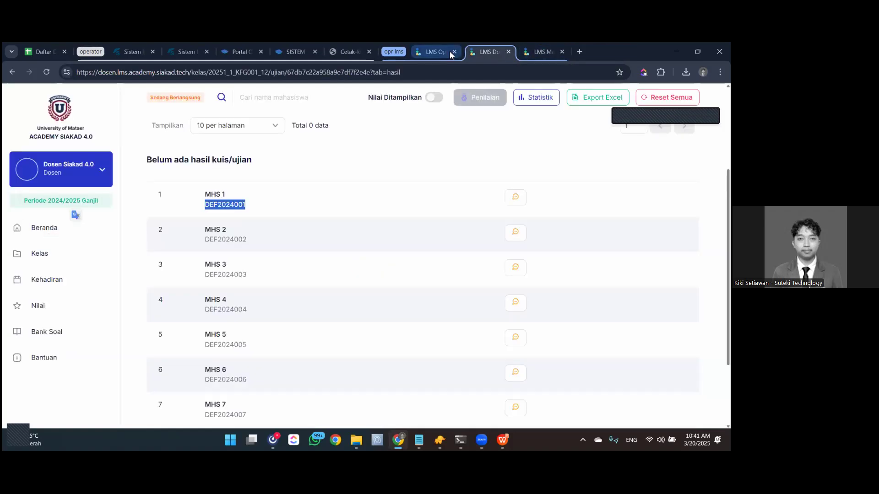
From the operator LMS, log in to the Mahasiswa portal as the first listed student and close the superseded LMS tabs.
{"action": "left_click", "coordinate": [449, 51]}
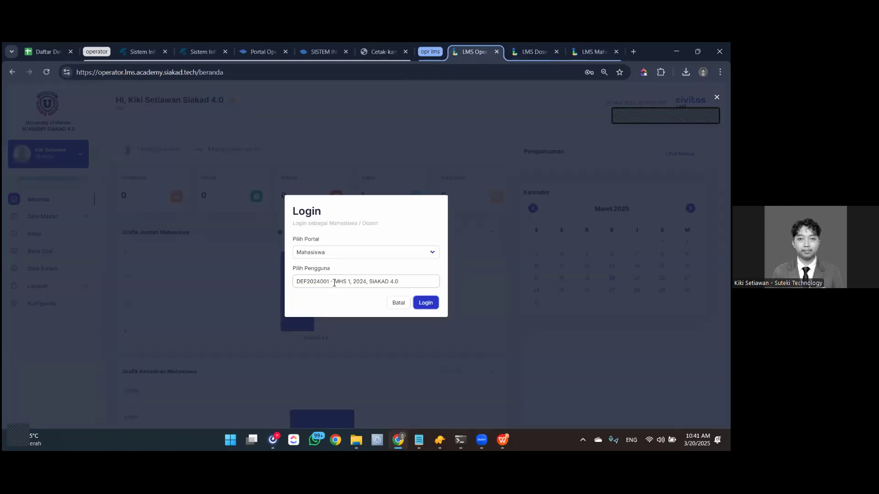
{"action": "left_click", "coordinate": [424, 304]}
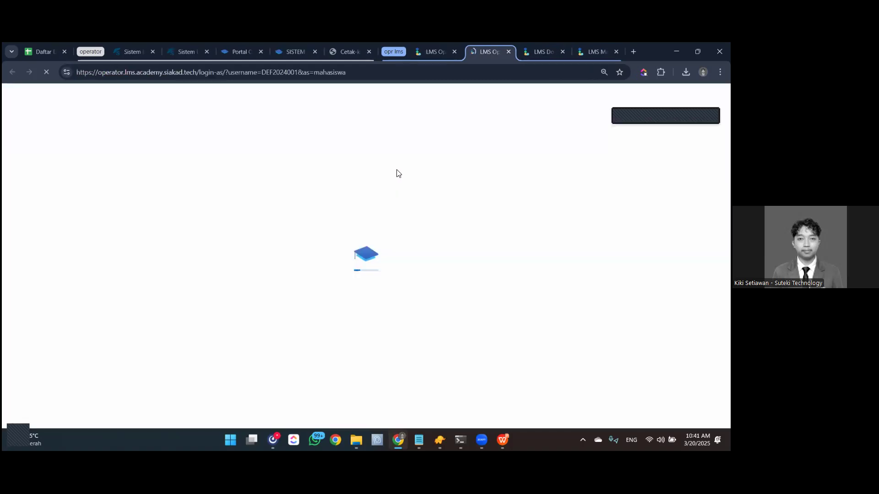
{"action": "left_click", "coordinate": [586, 52]}
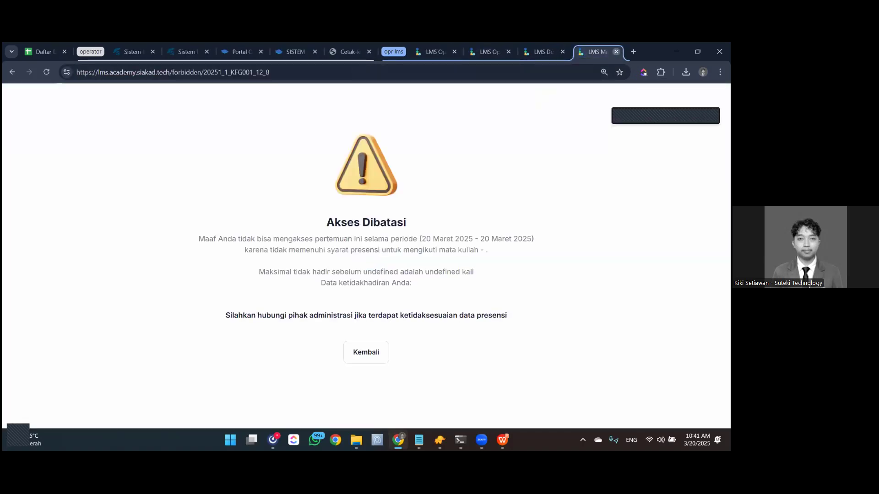
{"action": "left_click", "coordinate": [616, 51]}
{"action": "left_click", "coordinate": [497, 52]}
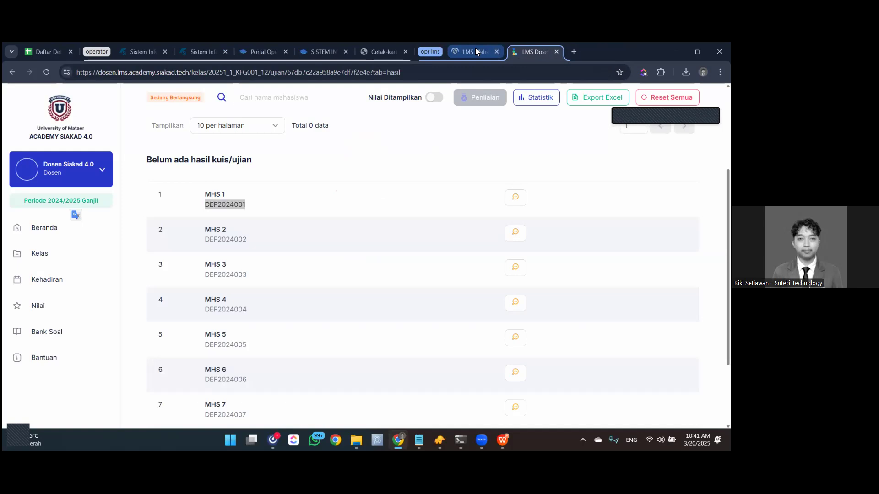
{"action": "left_click", "coordinate": [475, 52]}
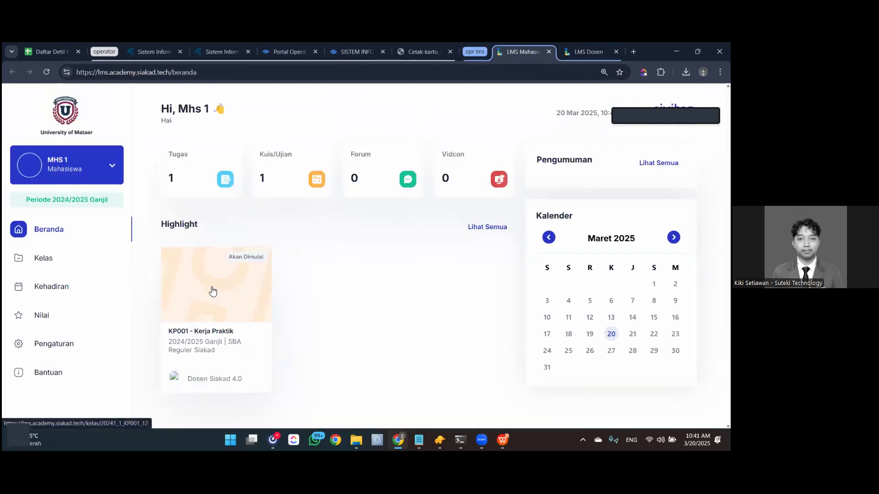
{"action": "left_click", "coordinate": [205, 304]}
{"action": "scroll", "coordinate": [210, 320], "scroll_direction": "down", "scroll_amount": 9}
{"action": "scroll", "coordinate": [217, 339], "scroll_direction": "up", "scroll_amount": 7}
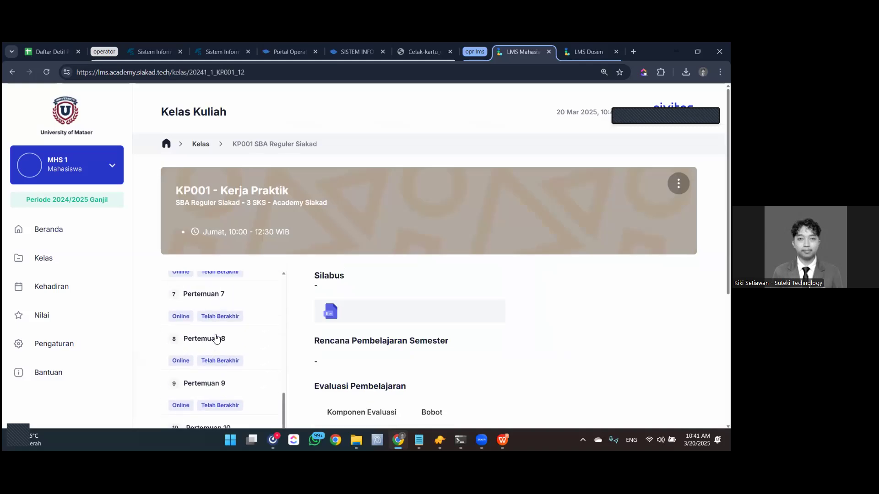
Filter the student's classes to the 2025/2026 Ganjil period and open KFG001 - Akademik Siakad.
{"action": "left_click", "coordinate": [68, 257]}
{"action": "left_click", "coordinate": [216, 181]}
{"action": "left_click", "coordinate": [227, 206]}
{"action": "left_click", "coordinate": [218, 252]}
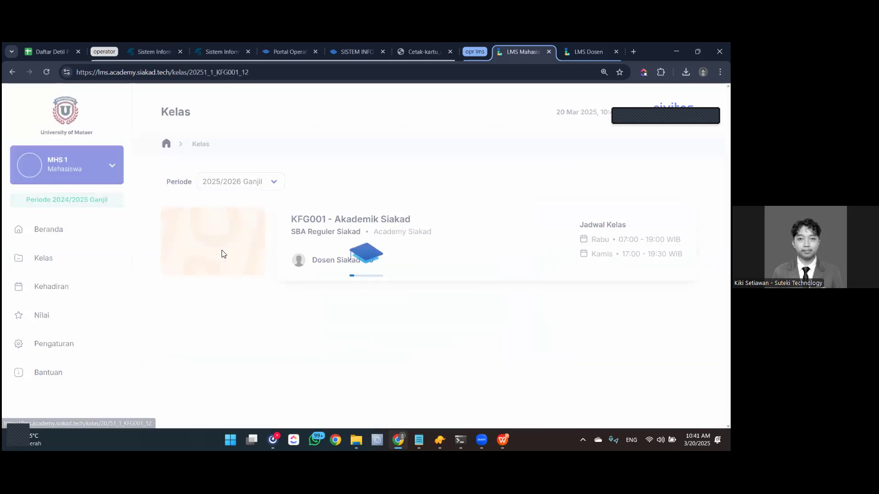
Open Pertemuan UTS in the Akademik Siakad class and expand the UTS exam's details.
{"action": "scroll", "coordinate": [219, 293], "scroll_direction": "down", "scroll_amount": 5}
{"action": "scroll", "coordinate": [215, 289], "scroll_direction": "down", "scroll_amount": 3}
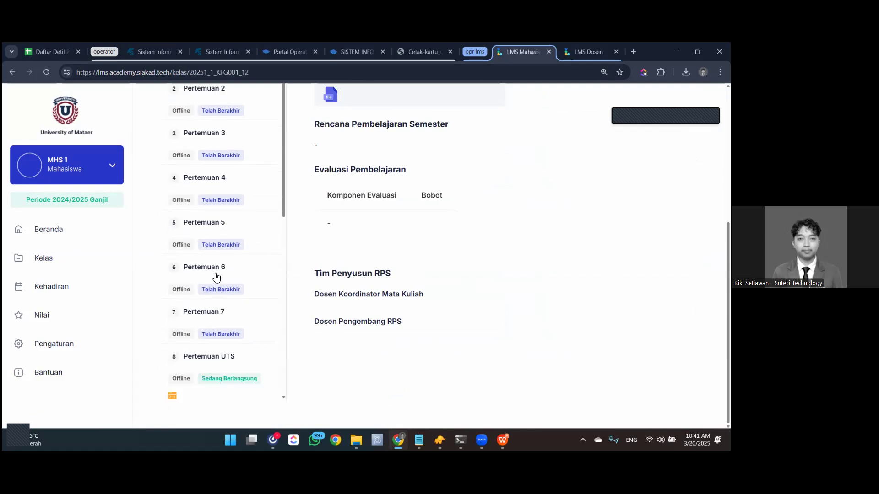
{"action": "left_click", "coordinate": [221, 289]}
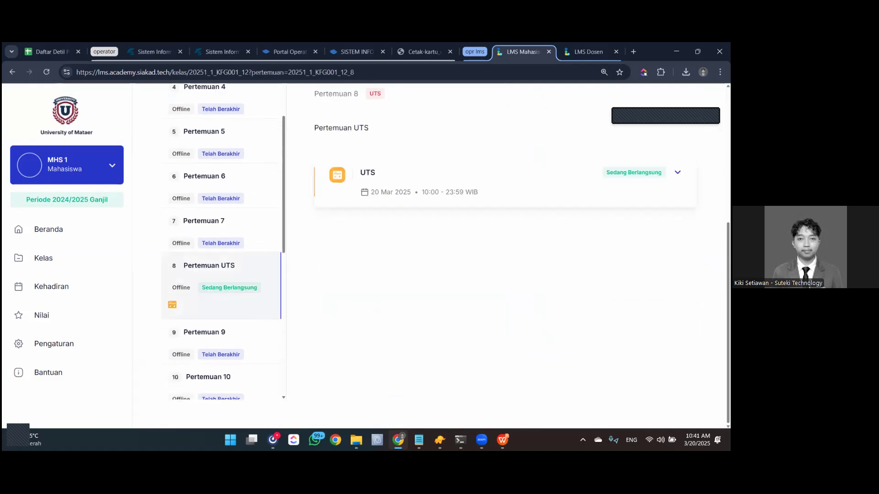
{"action": "left_click", "coordinate": [553, 173]}
{"action": "scroll", "coordinate": [481, 293], "scroll_direction": "down", "scroll_amount": 2}
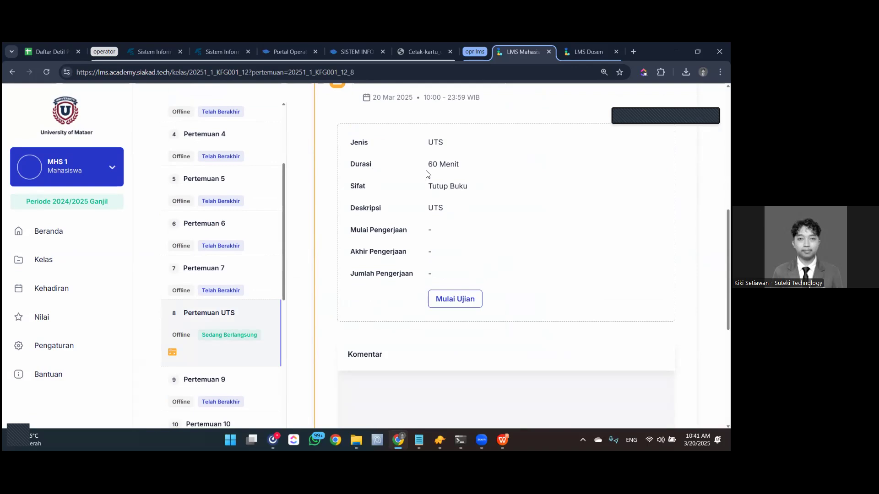
Start the UTS exam, agreeing to the exam information, and keep it in full screen at the first question.
{"action": "left_click", "coordinate": [452, 297]}
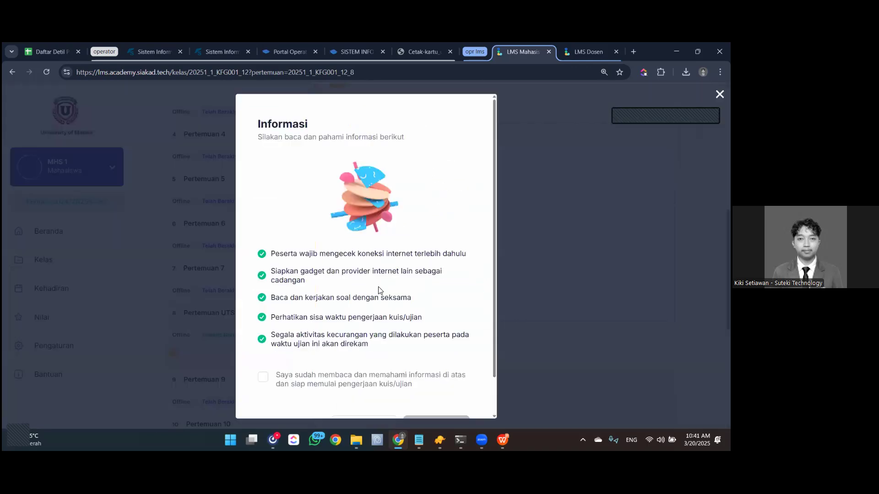
{"action": "scroll", "coordinate": [277, 368], "scroll_direction": "down", "scroll_amount": 1}
{"action": "left_click", "coordinate": [263, 335]}
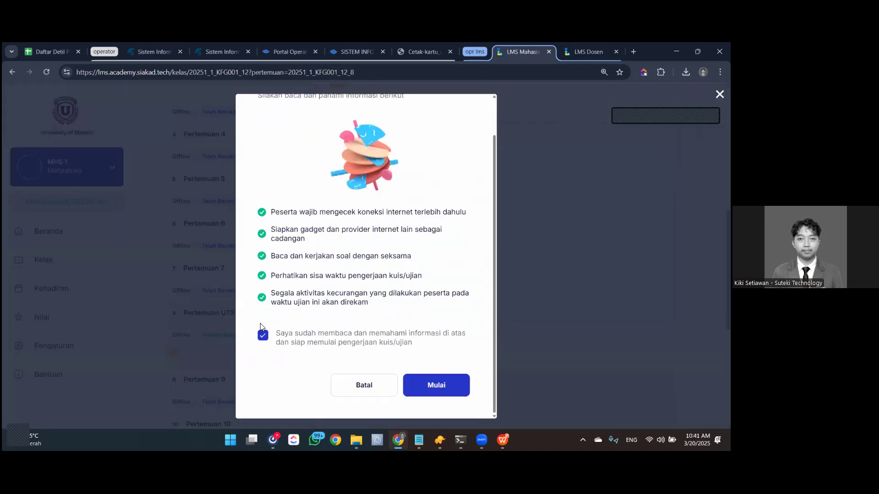
{"action": "left_click", "coordinate": [422, 383]}
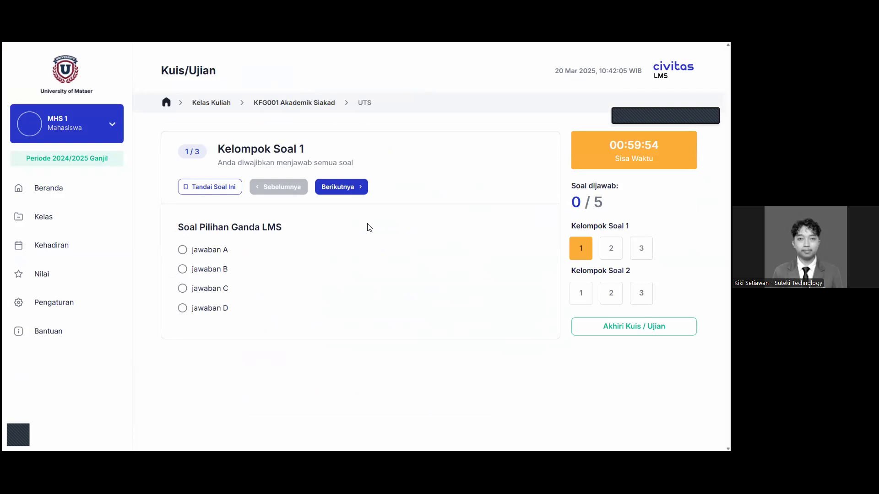
{"action": "key", "text": "Escape"}
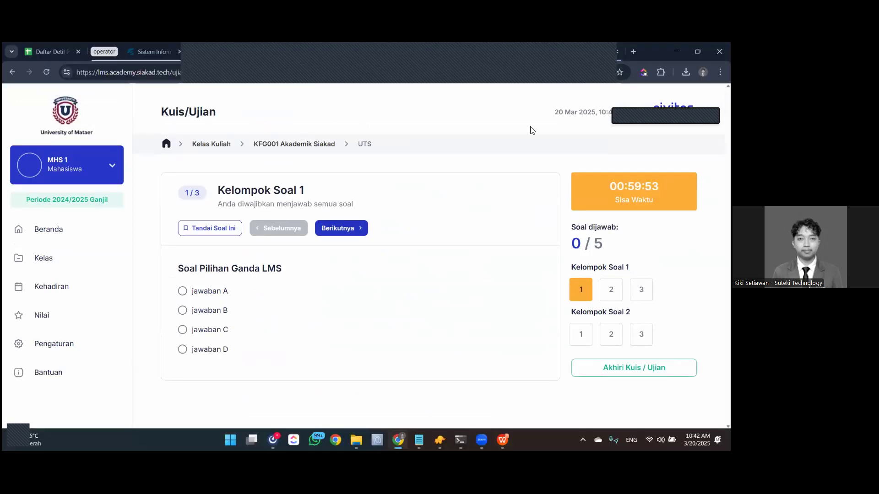
{"action": "left_click", "coordinate": [362, 269]}
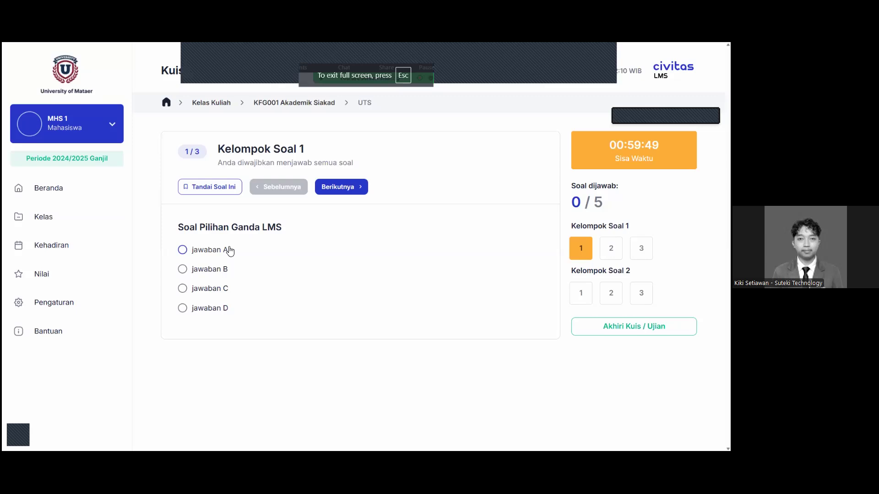
Answer Kelompok Soal 1's multiple-choice question with jawaban D and the true/false question with Benar.
{"action": "left_click", "coordinate": [202, 312]}
{"action": "left_click", "coordinate": [332, 187]}
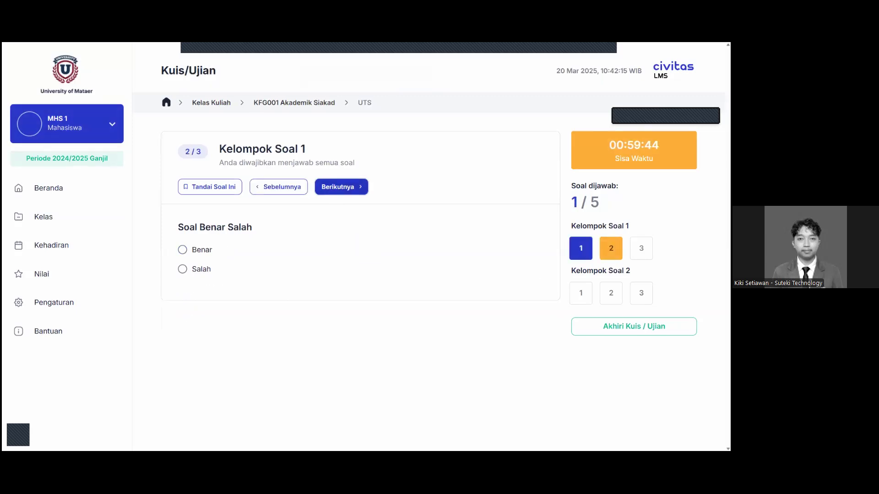
{"action": "left_click", "coordinate": [182, 250]}
{"action": "left_click", "coordinate": [350, 187]}
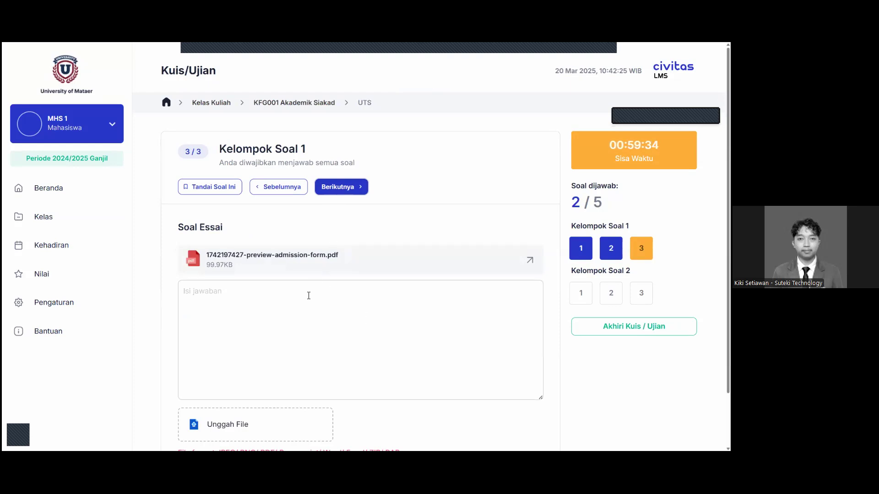
Enter "Jawaban Essay" as the answer to the Soal Essai question in Kelompok Soal 1.
{"action": "left_click", "coordinate": [226, 328]}
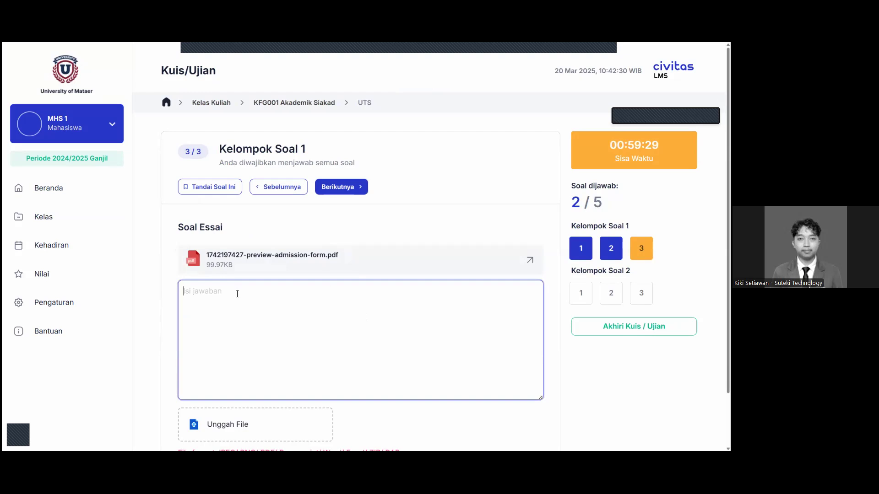
{"action": "type", "text": "Jawaban Essay"}
{"action": "key", "text": "ctrl+a"}
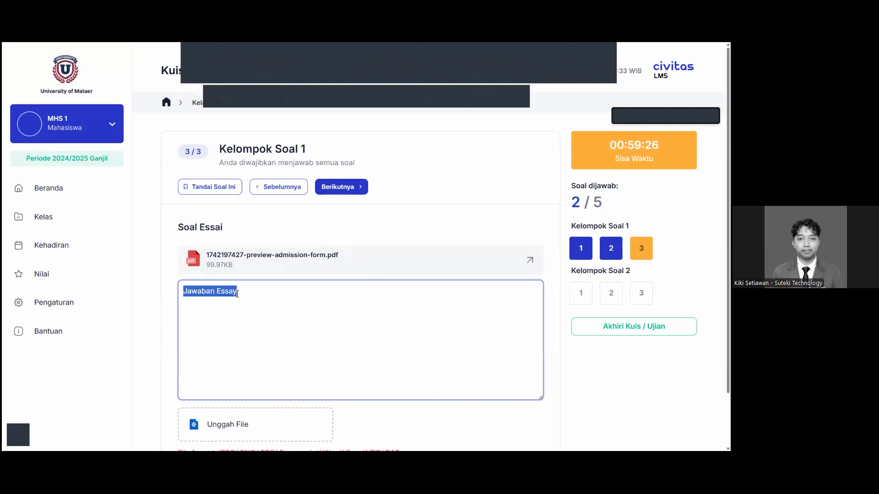
{"action": "scroll", "coordinate": [237, 294], "scroll_direction": "down", "scroll_amount": 2}
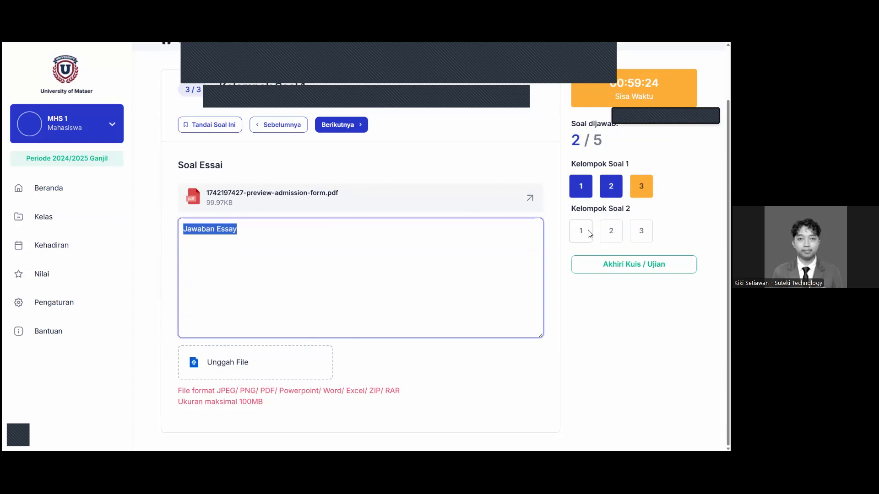
Answer the first two questions of Kelompok Soal 2, choosing 1 for the first, and end the exam with confirmation.
{"action": "left_click", "coordinate": [183, 224]}
{"action": "left_click", "coordinate": [611, 293]}
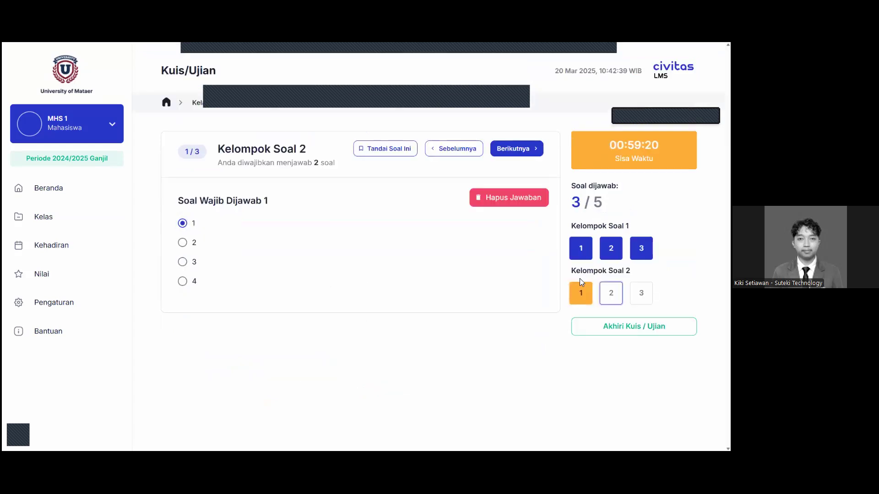
{"action": "left_click", "coordinate": [183, 223]}
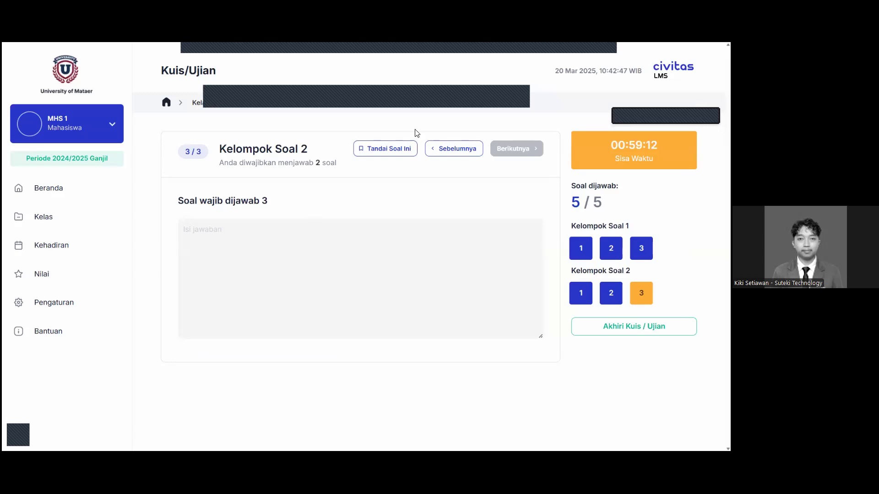
{"action": "left_click", "coordinate": [634, 326]}
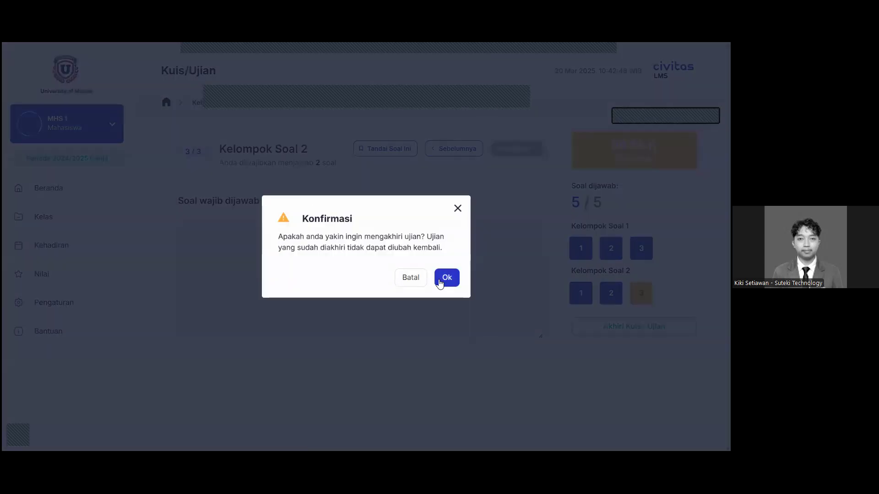
{"action": "left_click", "coordinate": [440, 278]}
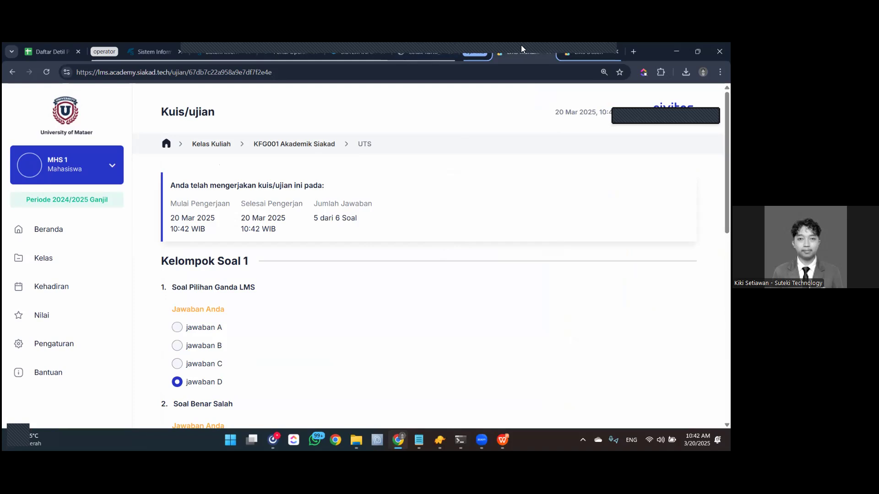
In the lecturer LMS, reload the UTS exam's Hasil and open the Potensi Curang details of the student who submitted.
{"action": "left_click", "coordinate": [564, 54]}
{"action": "left_click", "coordinate": [520, 52]}
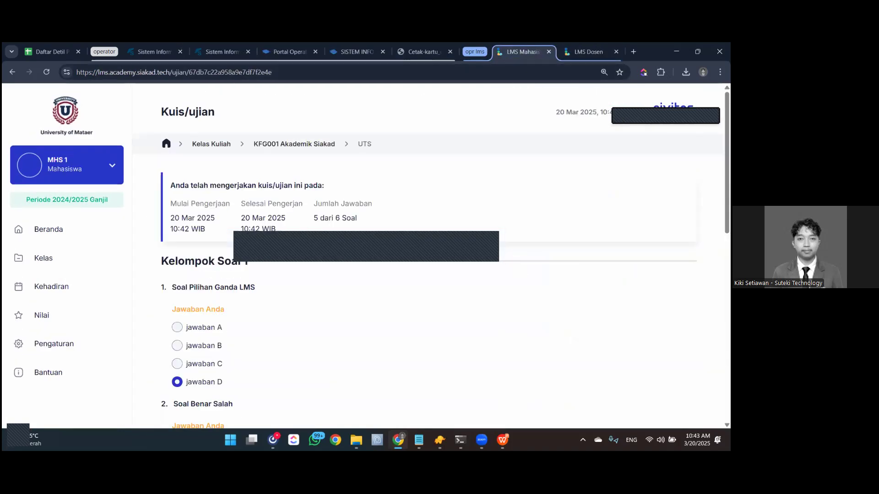
{"action": "left_click", "coordinate": [587, 51]}
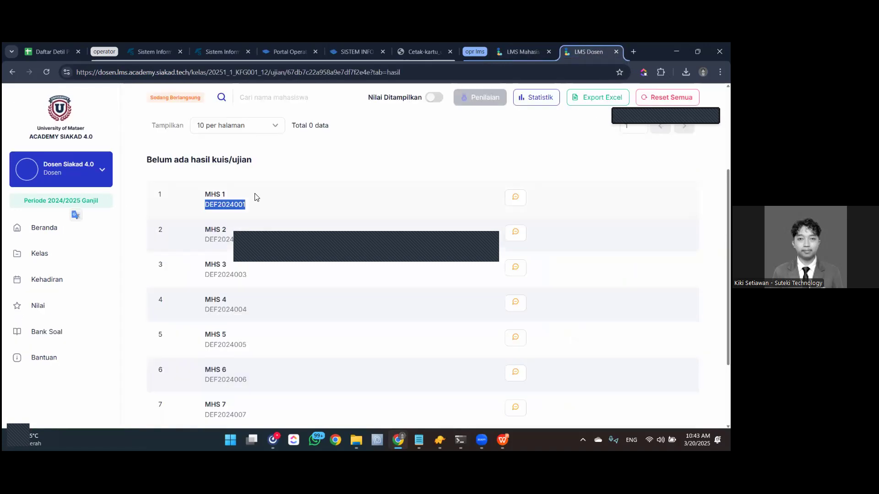
{"action": "scroll", "coordinate": [255, 198], "scroll_direction": "up", "scroll_amount": 3}
{"action": "left_click", "coordinate": [46, 70]}
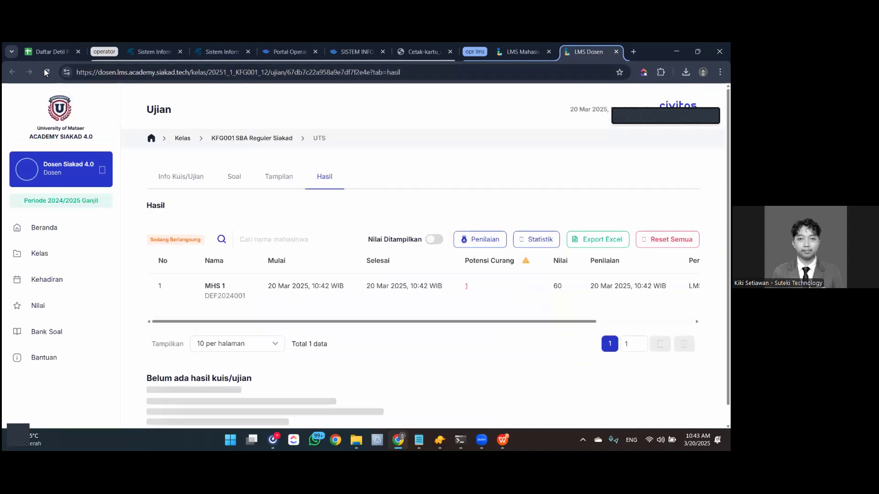
{"action": "left_click", "coordinate": [466, 286]}
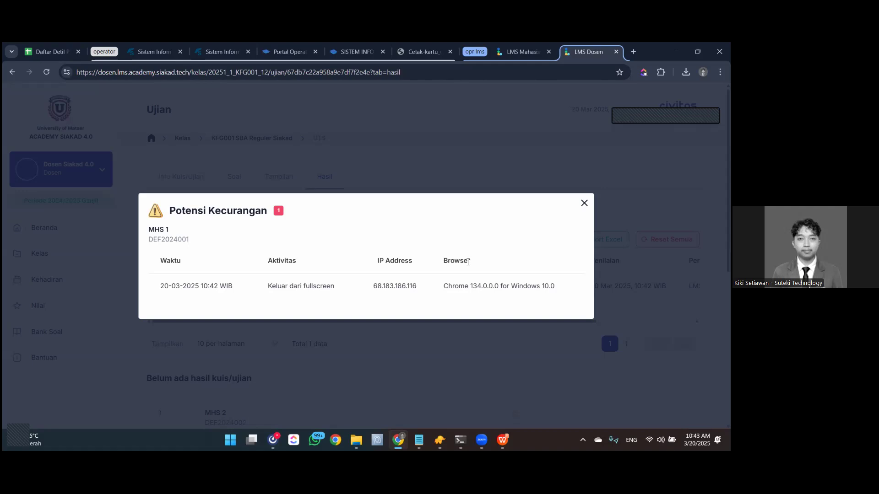
View the Presensi Ujian Mahasiswa list in SIAKAD and the UTS exam's Info Kuis/Ujian in the lecturer LMS.
{"action": "left_click", "coordinate": [222, 52]}
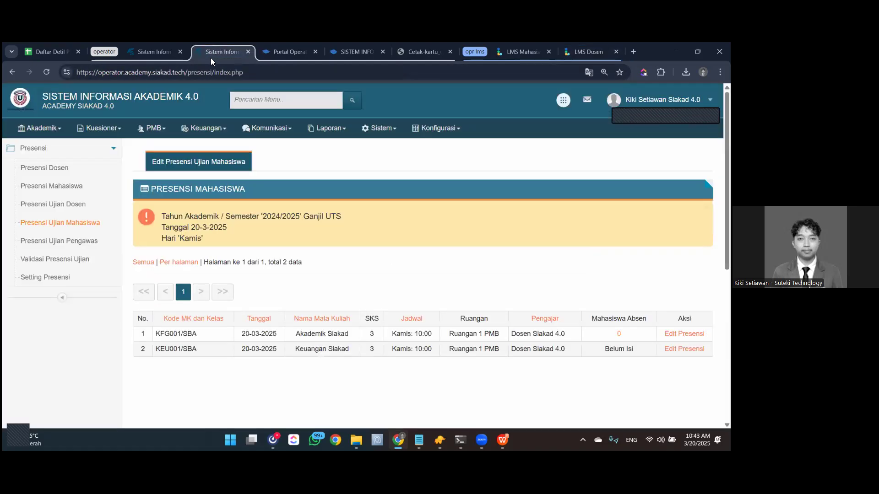
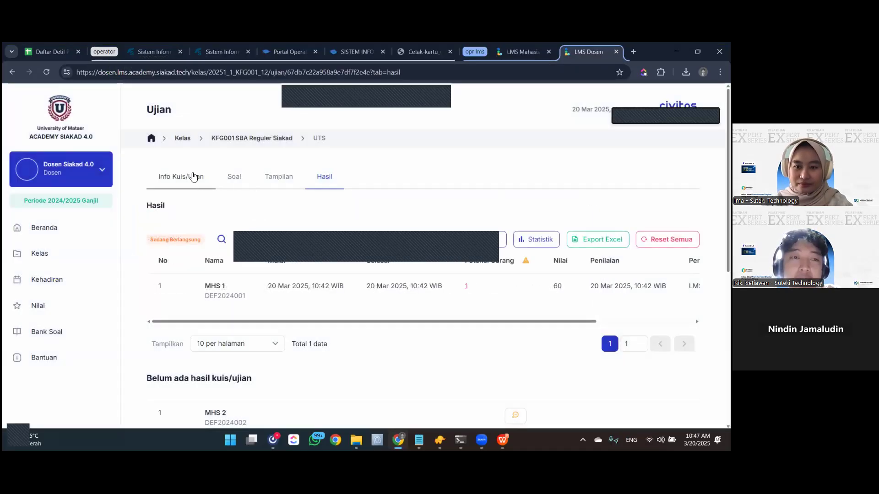
{"action": "left_click", "coordinate": [193, 176]}
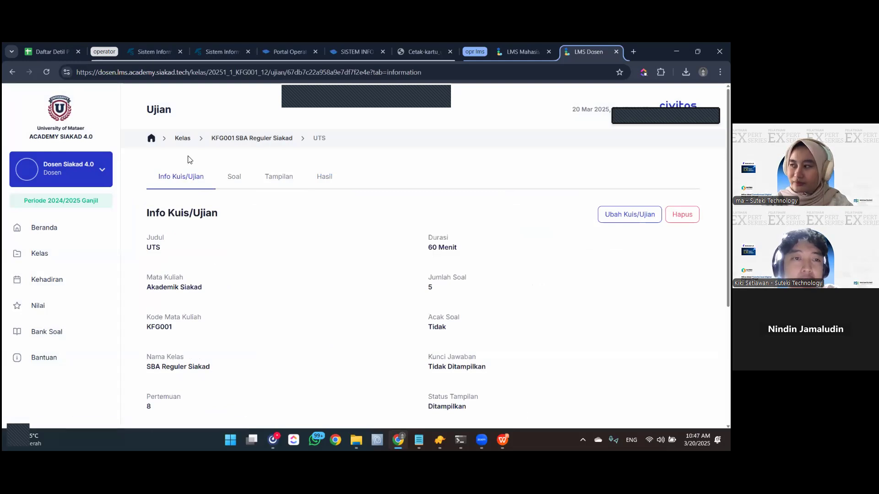
Open the Pertemuan UTS session in the KFG001 Akademik Siakad class.
{"action": "left_click", "coordinate": [183, 139]}
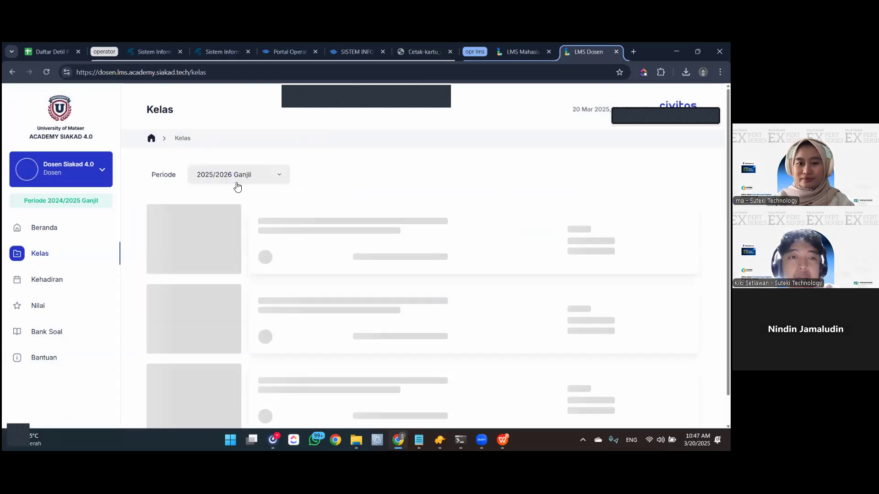
{"action": "left_click", "coordinate": [217, 267]}
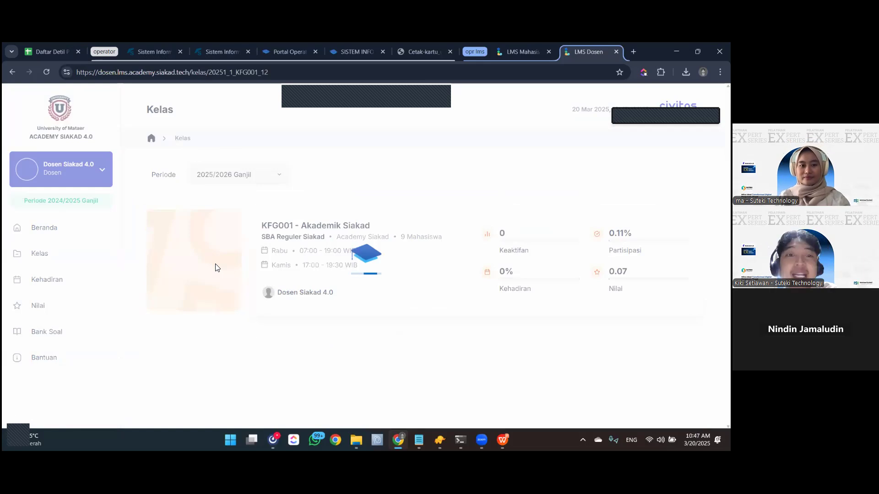
{"action": "scroll", "coordinate": [219, 296], "scroll_direction": "down", "scroll_amount": 5}
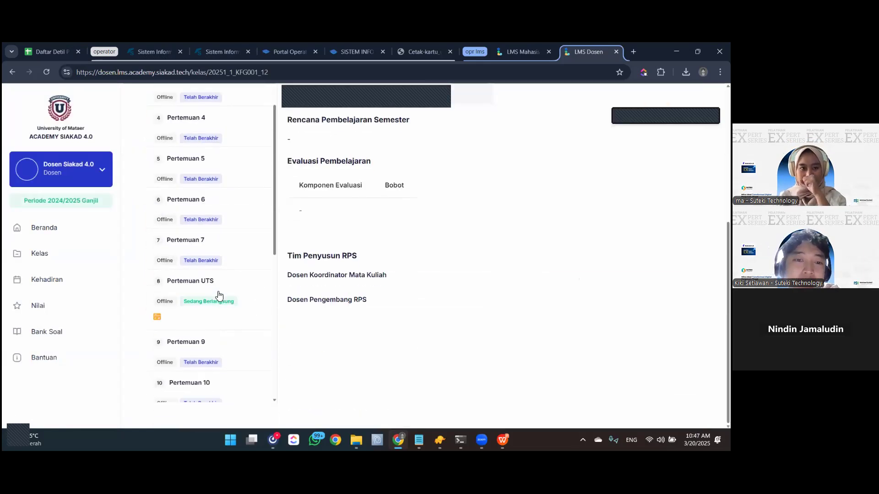
{"action": "scroll", "coordinate": [218, 295], "scroll_direction": "down", "scroll_amount": 2}
{"action": "left_click", "coordinate": [223, 203]}
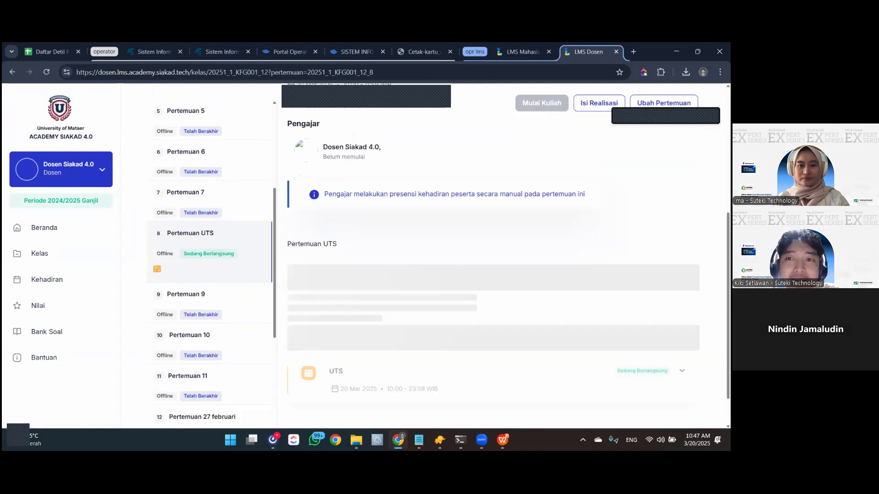
Change the UTS session's meeting method to Online, check the schedule for conflicts and save the session.
{"action": "scroll", "coordinate": [493, 257], "scroll_direction": "up", "scroll_amount": 3}
{"action": "left_click", "coordinate": [663, 245]}
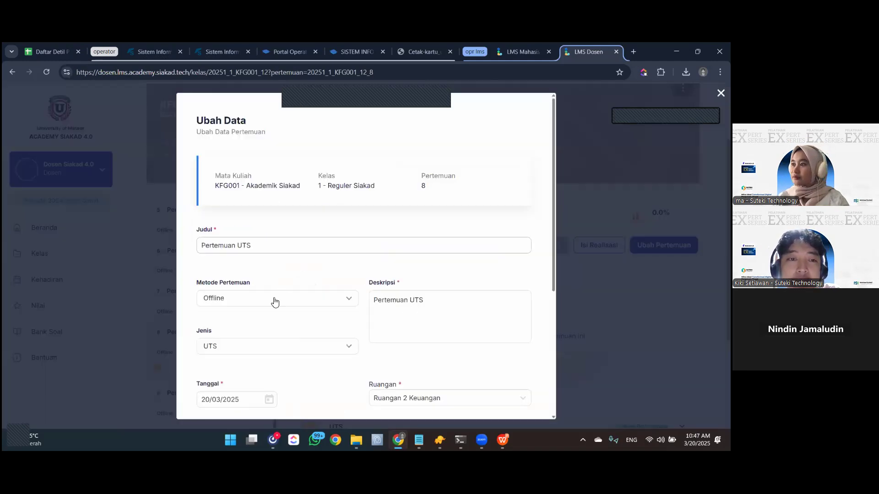
{"action": "scroll", "coordinate": [270, 284], "scroll_direction": "down", "scroll_amount": 2}
{"action": "left_click", "coordinate": [273, 209]}
{"action": "left_click", "coordinate": [273, 224]}
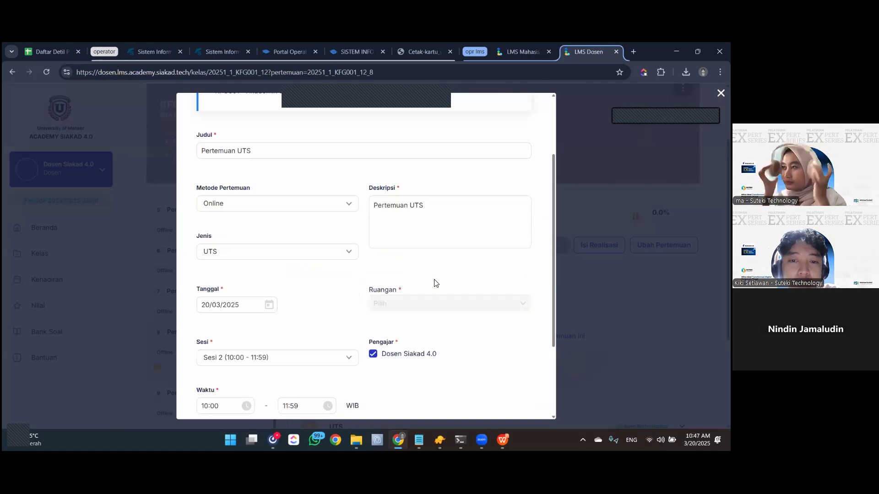
{"action": "scroll", "coordinate": [458, 321], "scroll_direction": "down", "scroll_amount": 2}
{"action": "left_click", "coordinate": [476, 341]}
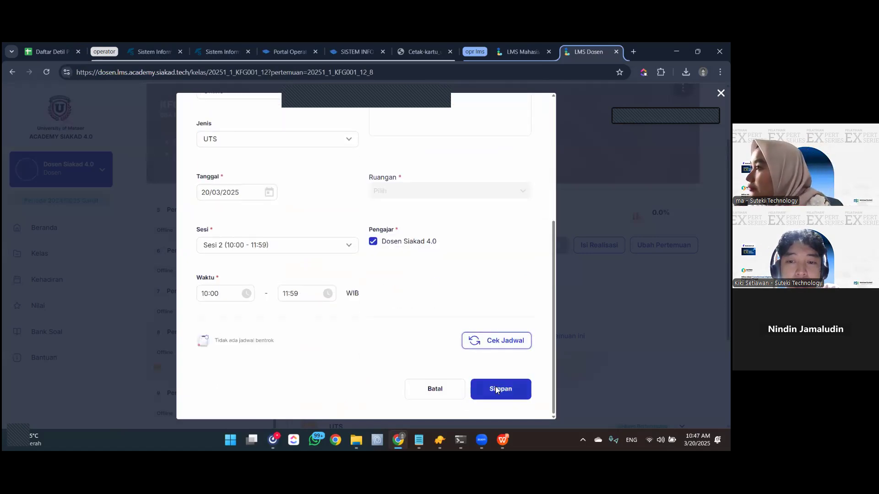
{"action": "left_click", "coordinate": [495, 387]}
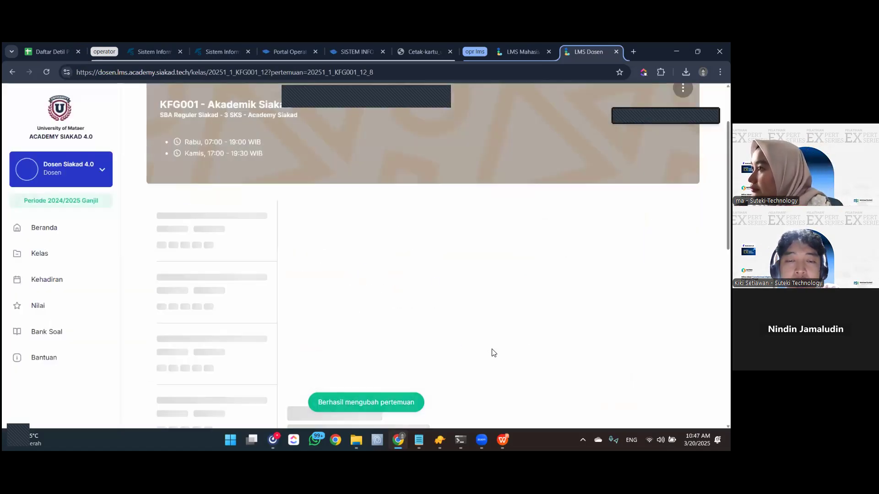
Base the session's attendance on Mengerjakan Kuis/Ujian and open its participant attendance list.
{"action": "scroll", "coordinate": [480, 309], "scroll_direction": "down", "scroll_amount": 4}
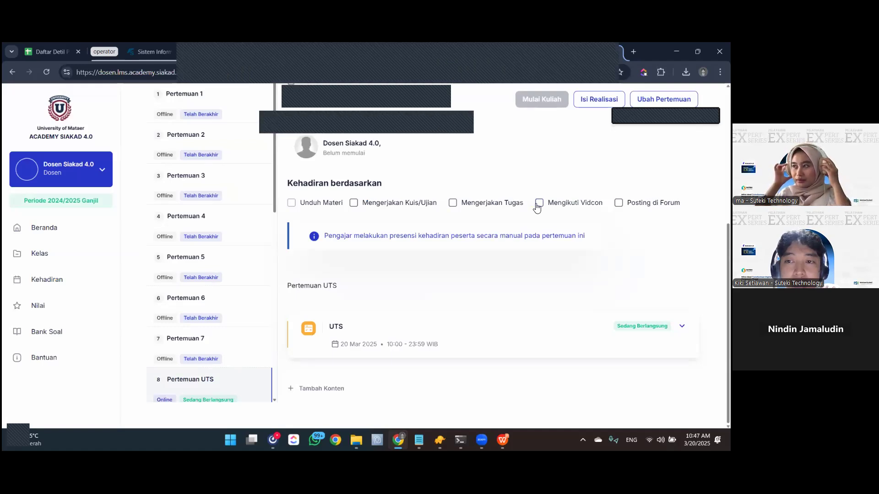
{"action": "left_click", "coordinate": [367, 203]}
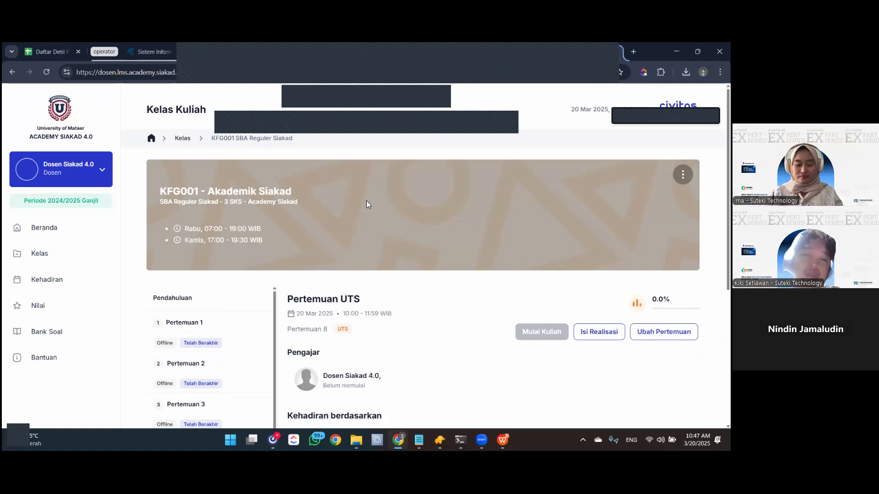
{"action": "scroll", "coordinate": [369, 206], "scroll_direction": "down", "scroll_amount": 2}
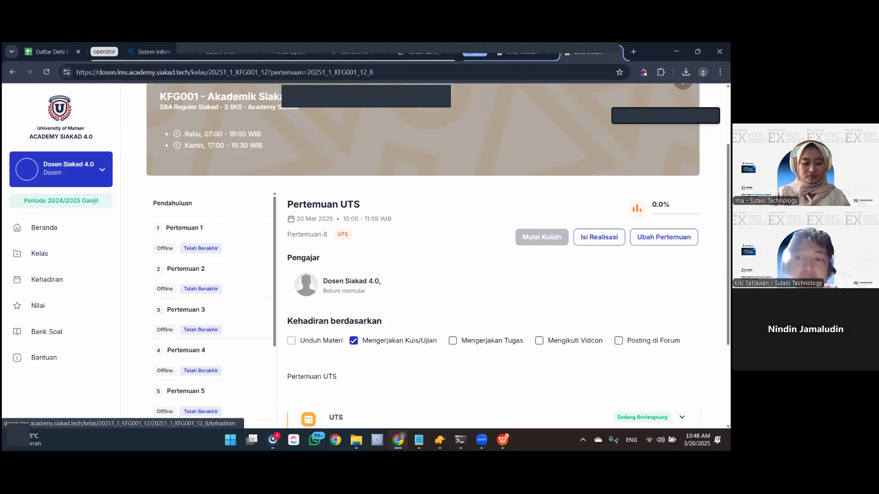
{"action": "left_click", "coordinate": [638, 209]}
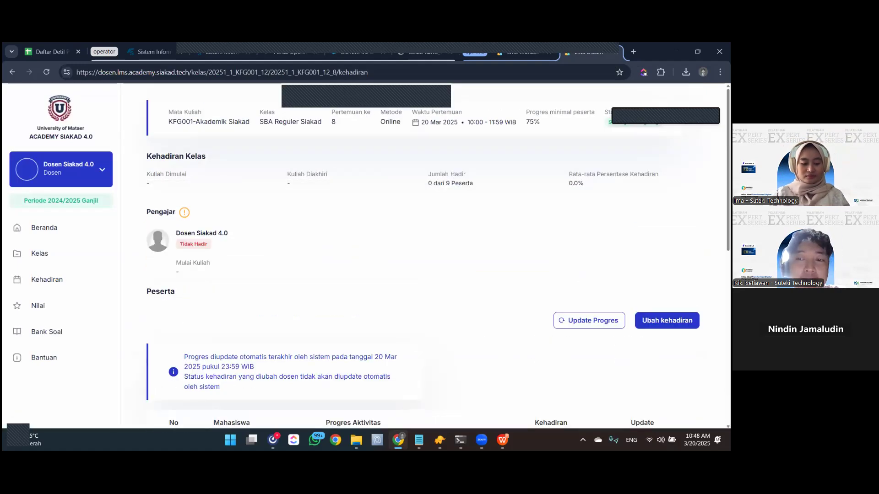
{"action": "scroll", "coordinate": [589, 192], "scroll_direction": "down", "scroll_amount": 3}
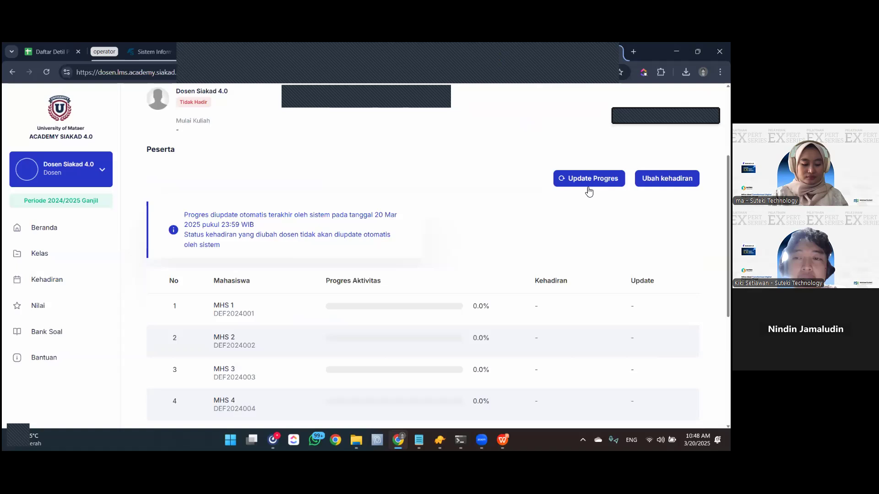
{"action": "scroll", "coordinate": [581, 199], "scroll_direction": "down", "scroll_amount": 1}
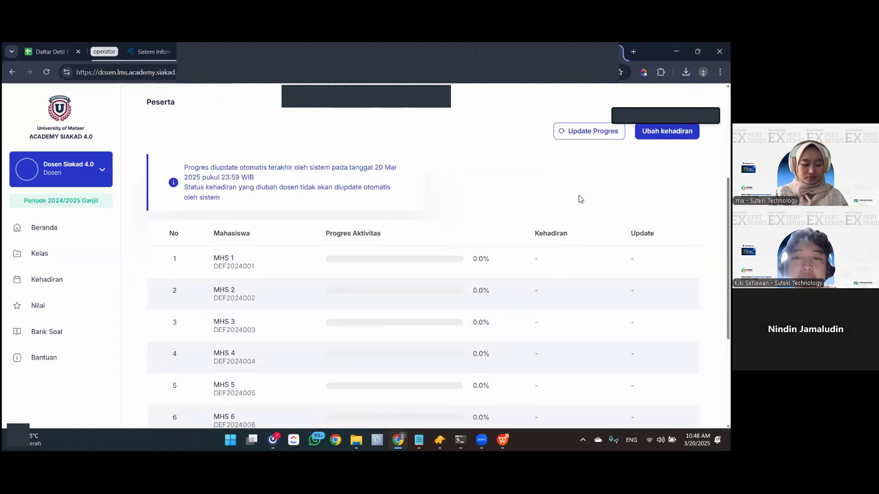
{"action": "scroll", "coordinate": [423, 256], "scroll_direction": "up", "scroll_amount": 1}
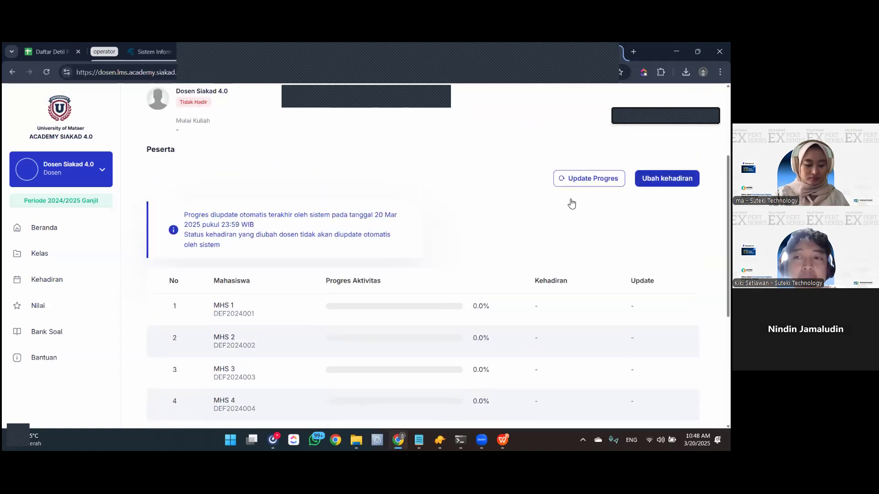
Try marking all students H except the second and third as A, and discard the attendance changes.
{"action": "left_click", "coordinate": [667, 178]}
{"action": "scroll", "coordinate": [570, 201], "scroll_direction": "down", "scroll_amount": 2}
{"action": "left_click", "coordinate": [561, 202]}
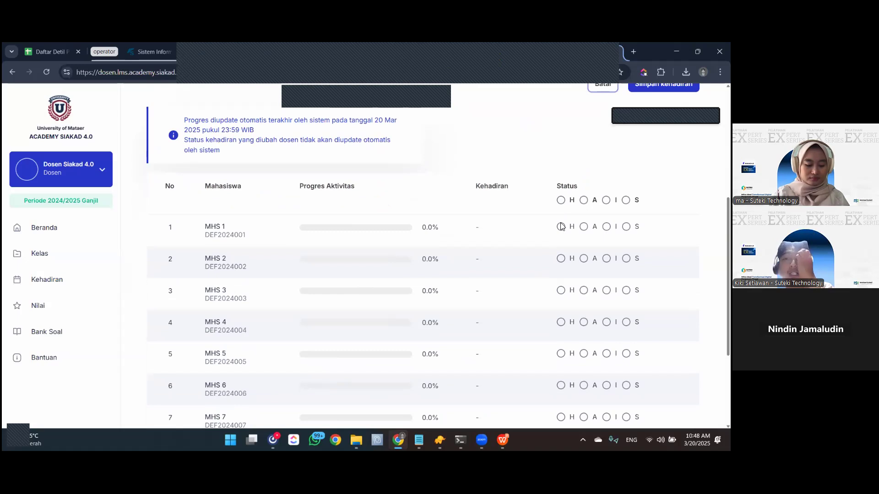
{"action": "left_click", "coordinate": [583, 259]}
{"action": "left_click", "coordinate": [583, 291]}
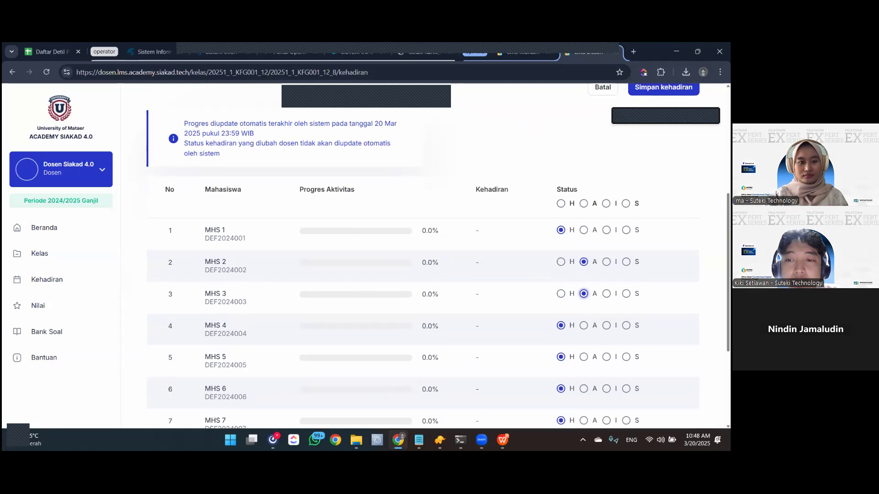
{"action": "scroll", "coordinate": [584, 291], "scroll_direction": "up", "scroll_amount": 4}
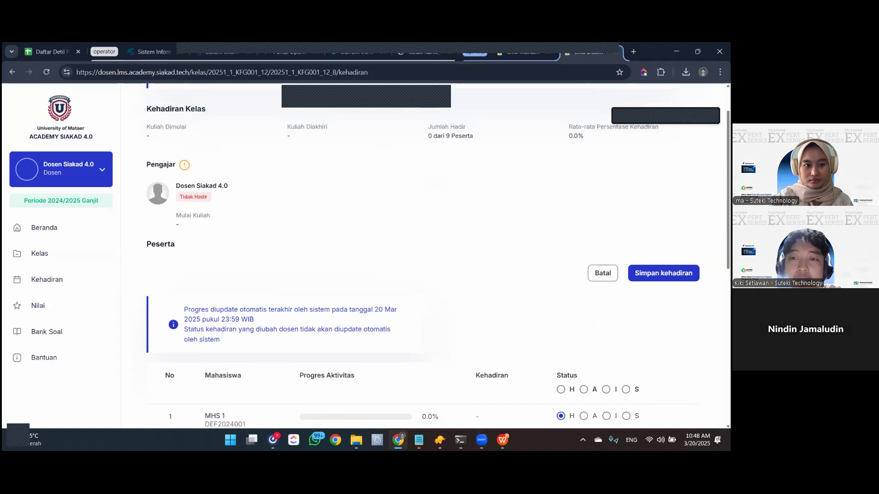
{"action": "left_click", "coordinate": [595, 274]}
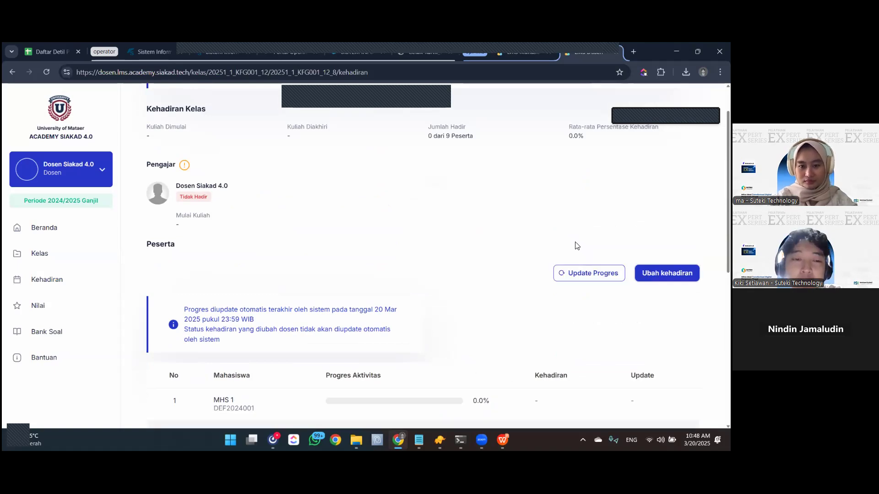
Read the notice about automatic progress updates and lecturer-edited attendance status above the participant list.
{"action": "scroll", "coordinate": [574, 247], "scroll_direction": "down", "scroll_amount": 2}
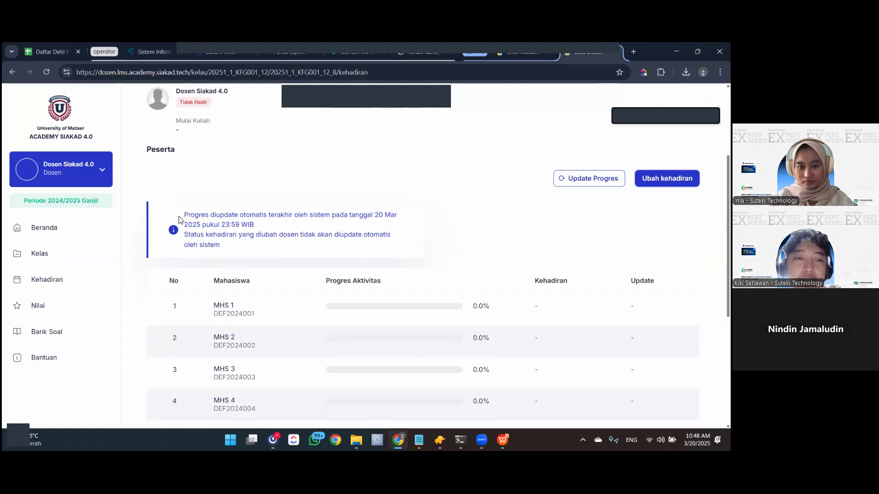
{"action": "left_click_drag", "start_coordinate": [185, 215], "coordinate": [220, 242]}
{"action": "left_click", "coordinate": [220, 241]}
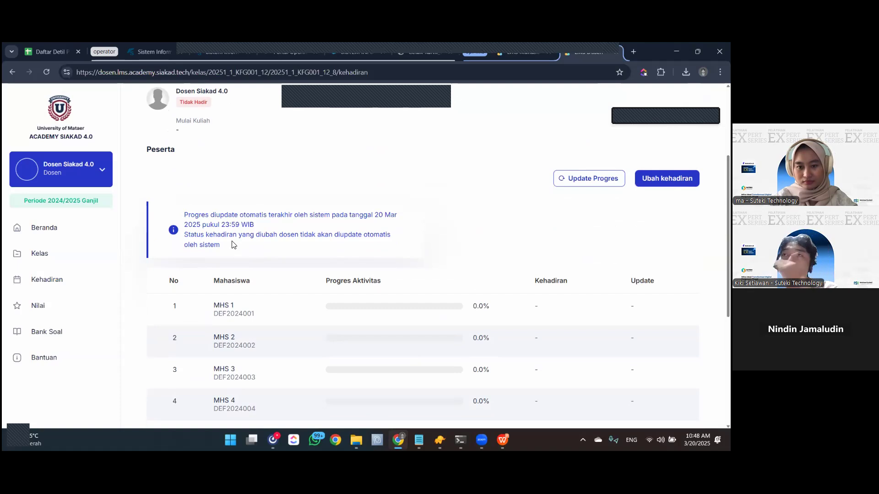
{"action": "scroll", "coordinate": [577, 225], "scroll_direction": "up", "scroll_amount": 3}
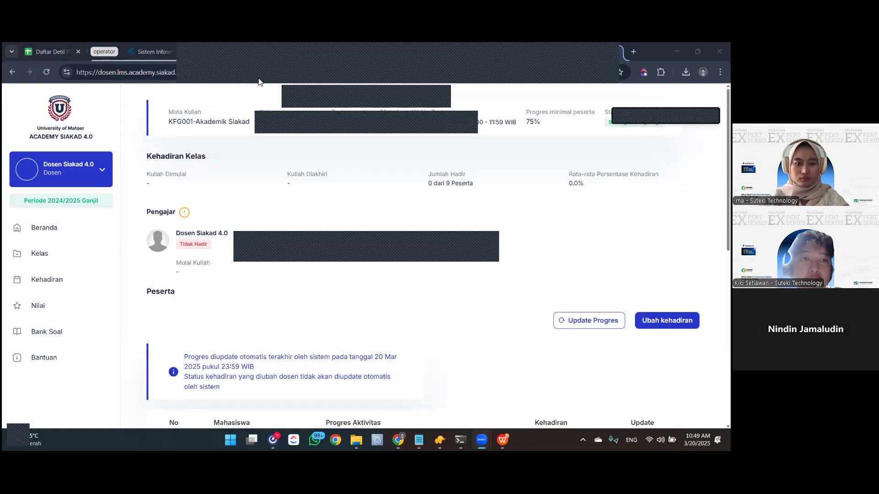
Switch to the operator academic system and open the exam period and exam card printing schedule settings.
{"action": "mouse_move", "coordinate": [147, 45]}
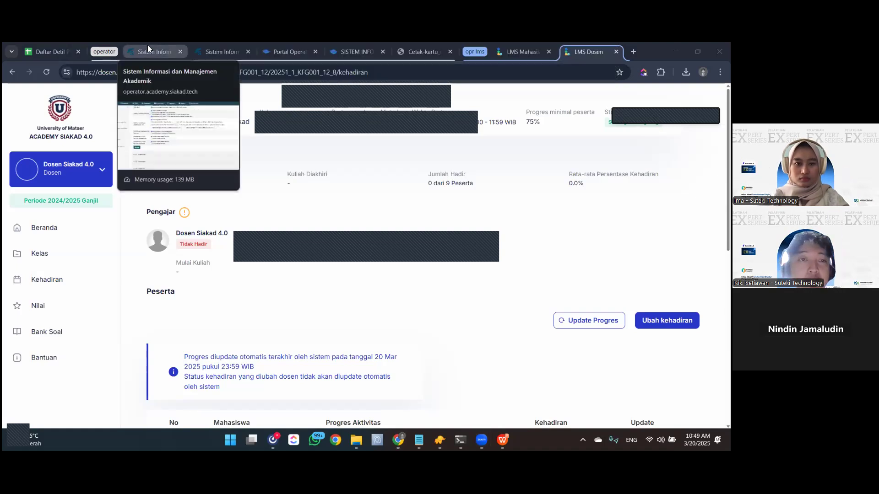
{"action": "left_click", "coordinate": [151, 51]}
{"action": "scroll", "coordinate": [385, 200], "scroll_direction": "up", "scroll_amount": 12}
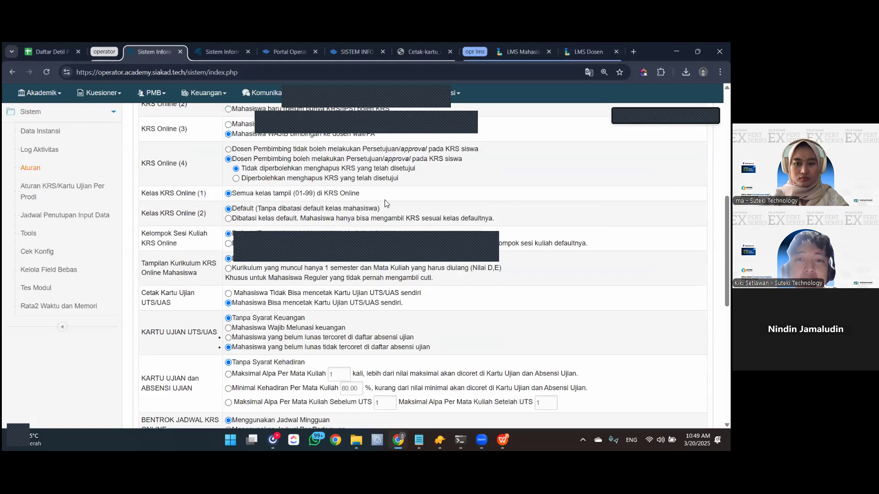
{"action": "left_click", "coordinate": [440, 128]}
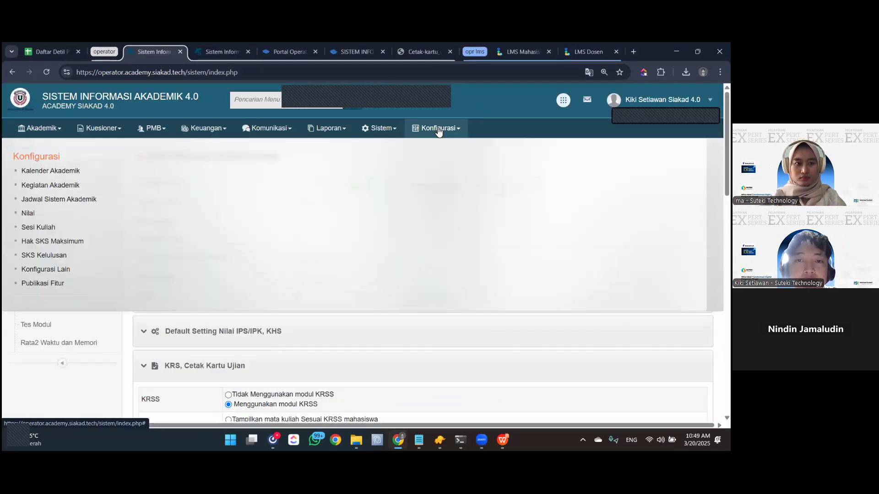
{"action": "left_click", "coordinate": [64, 200]}
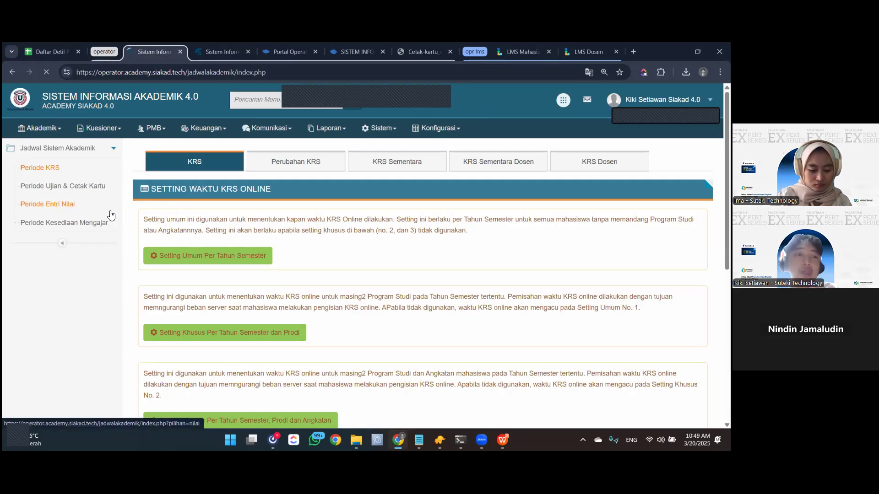
{"action": "left_click", "coordinate": [57, 195]}
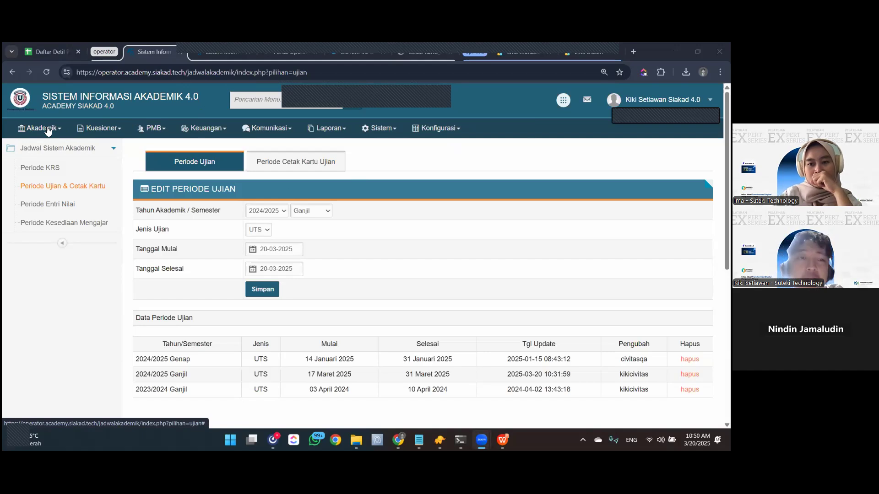
Open the student payment dispensation page under finance and read the description of what the feature covers.
{"action": "left_click", "coordinate": [187, 130]}
{"action": "mouse_move", "coordinate": [186, 129]}
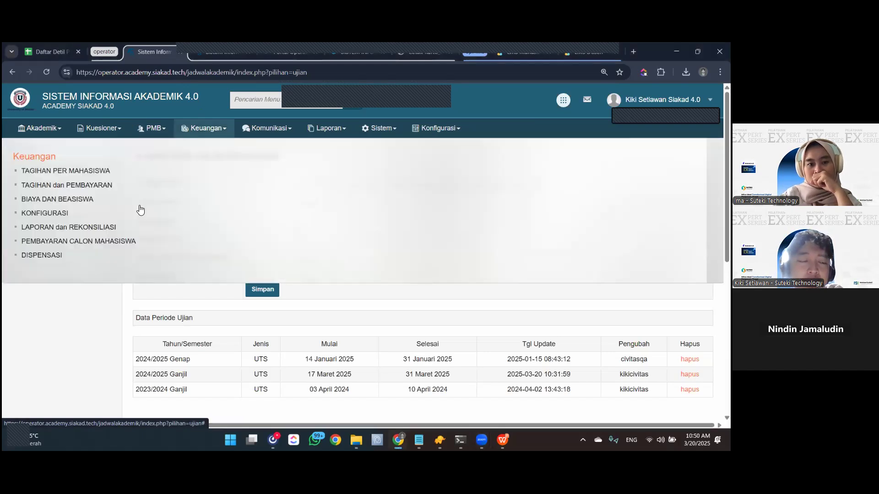
{"action": "left_click", "coordinate": [59, 259]}
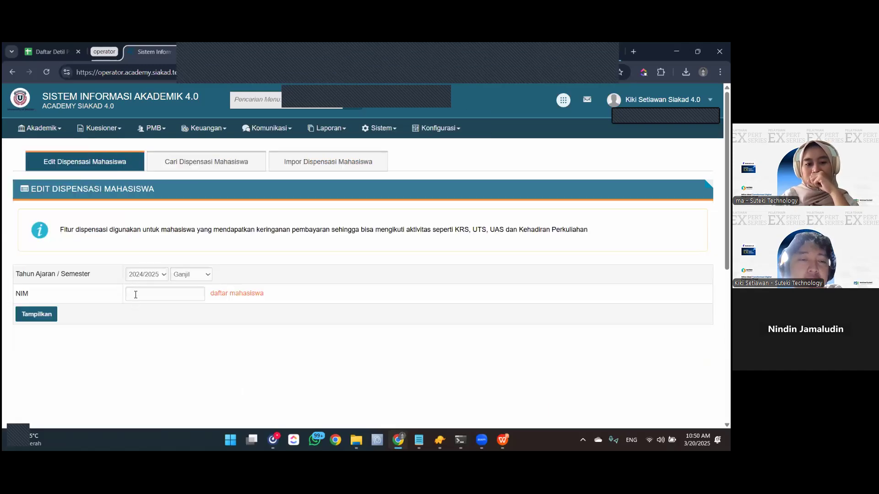
{"action": "left_click", "coordinate": [135, 295]}
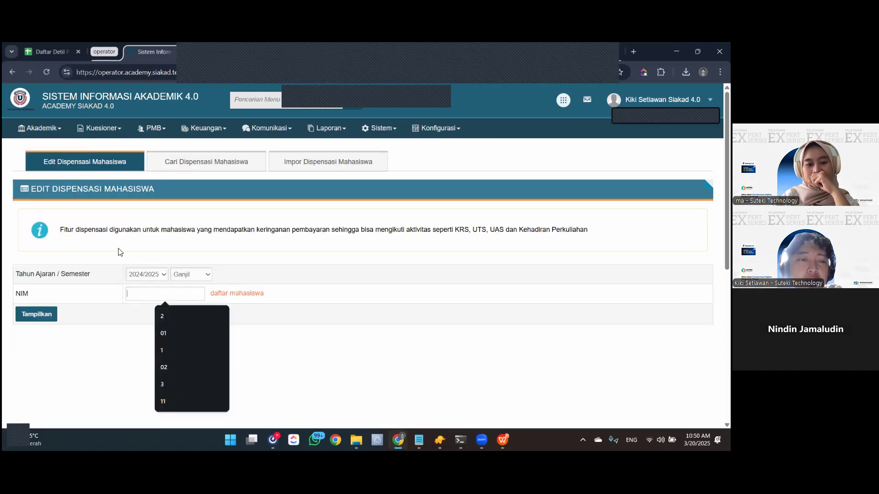
{"action": "left_click", "coordinate": [68, 234]}
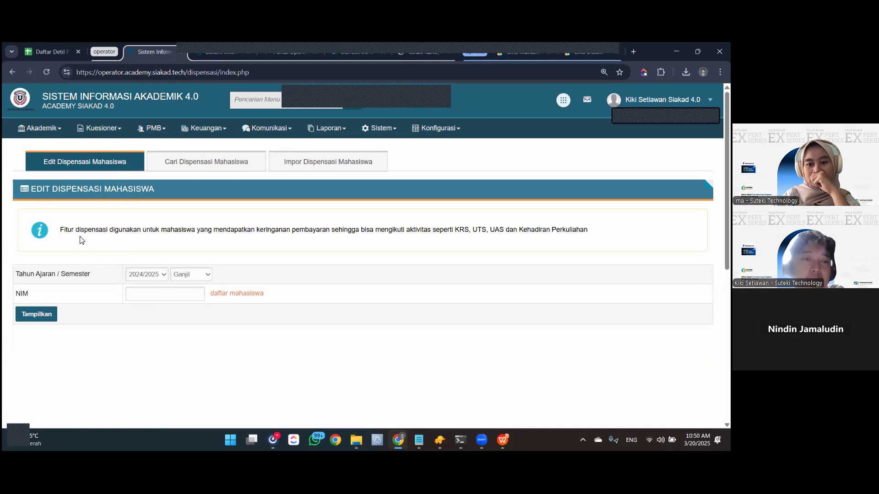
{"action": "left_click_drag", "start_coordinate": [60, 229], "coordinate": [588, 230]}
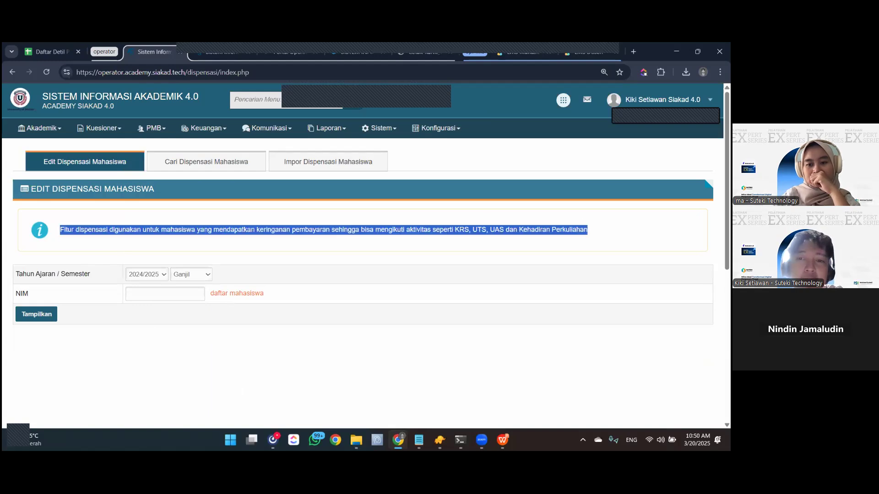
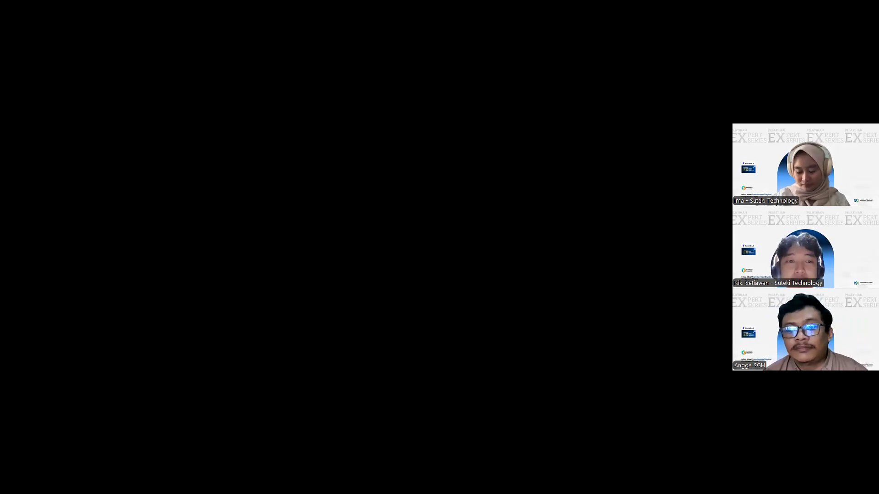
Look over the student's submitted UTS answers and return to the session's attendance page in the lecturer LMS.
{"action": "scroll", "coordinate": [325, 301], "scroll_direction": "down", "scroll_amount": 2}
{"action": "scroll", "coordinate": [326, 302], "scroll_direction": "up", "scroll_amount": 10}
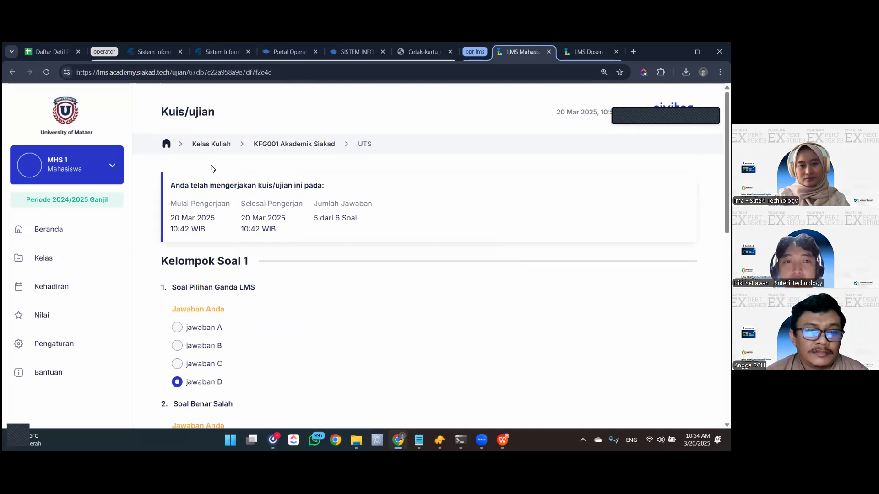
{"action": "left_click", "coordinate": [583, 53]}
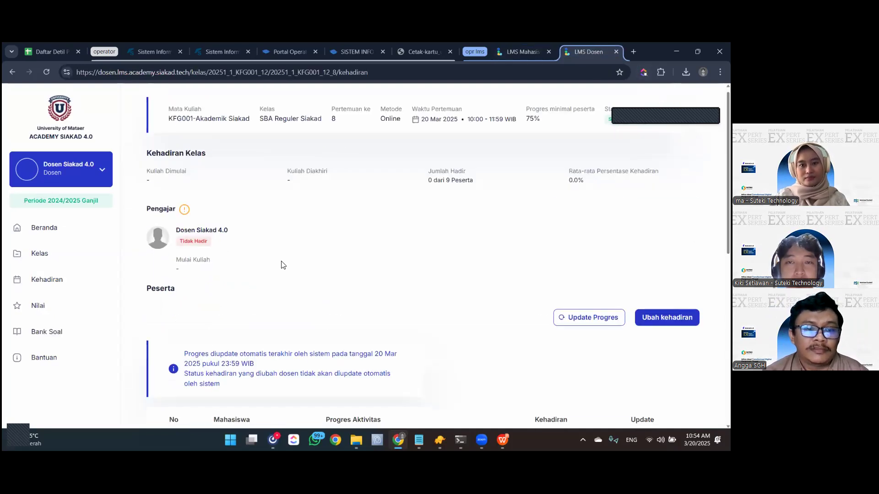
Open the KFG001 - Akademik Siakad class and select its Pertemuan UTS session.
{"action": "scroll", "coordinate": [235, 259], "scroll_direction": "down", "scroll_amount": 2}
{"action": "scroll", "coordinate": [234, 258], "scroll_direction": "up", "scroll_amount": 2}
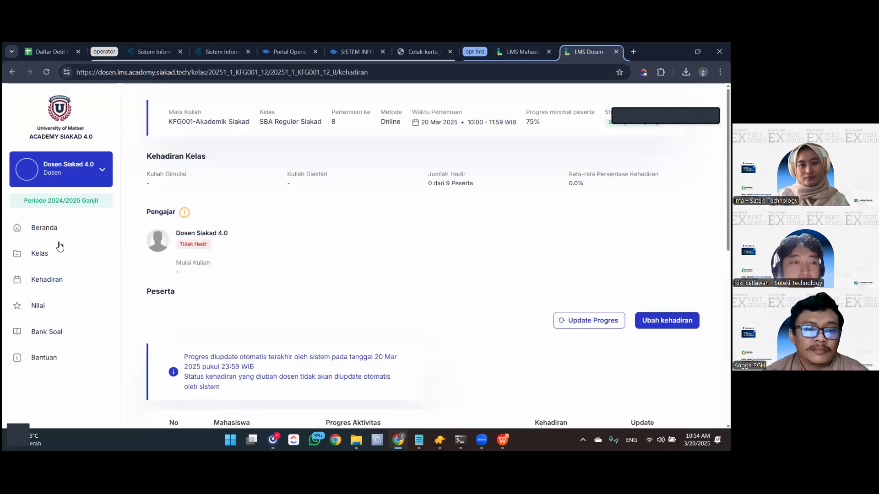
{"action": "left_click", "coordinate": [66, 262]}
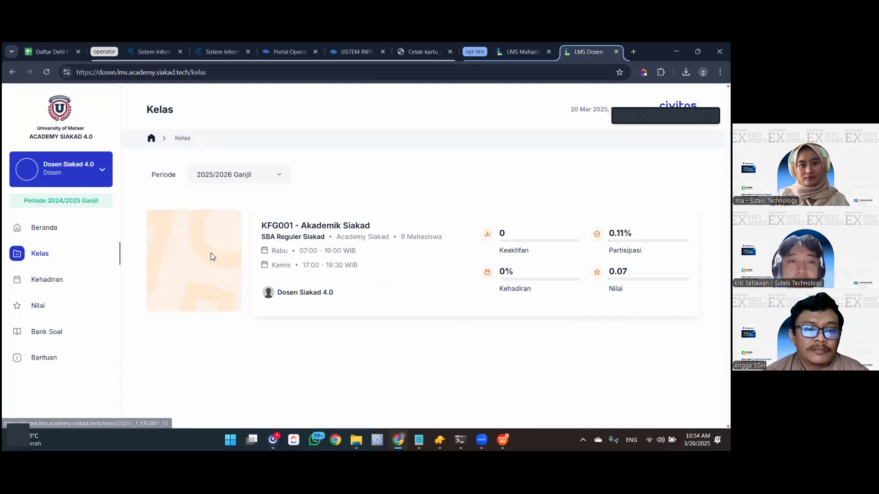
{"action": "left_click", "coordinate": [211, 254]}
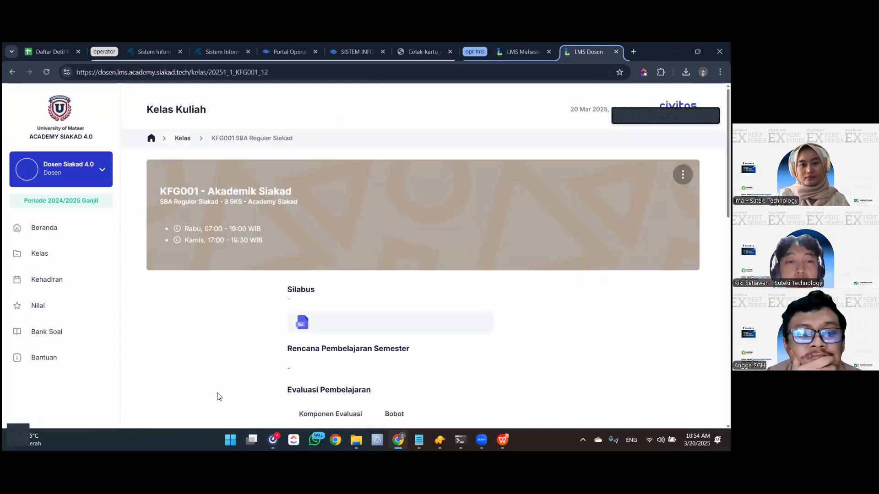
{"action": "left_click", "coordinate": [215, 387]}
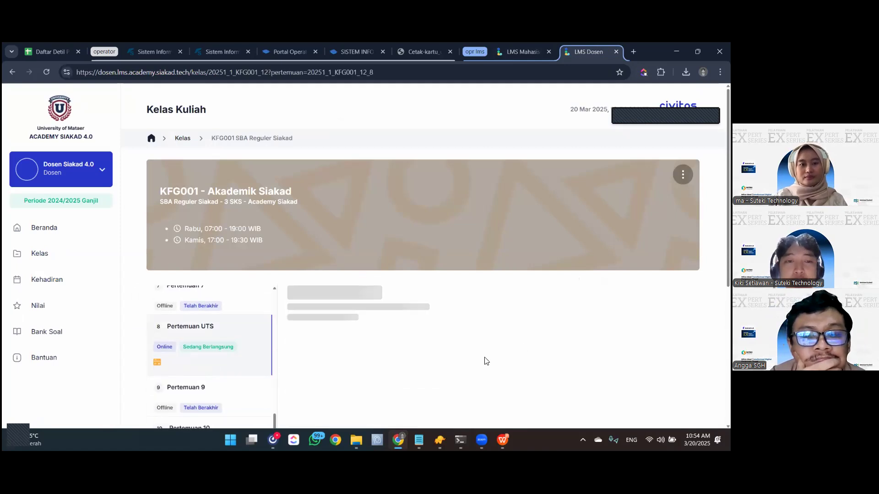
Open the UTS exam content of the session and show the student's entry in the exam results.
{"action": "scroll", "coordinate": [467, 293], "scroll_direction": "down", "scroll_amount": 3}
{"action": "scroll", "coordinate": [466, 293], "scroll_direction": "down", "scroll_amount": 2}
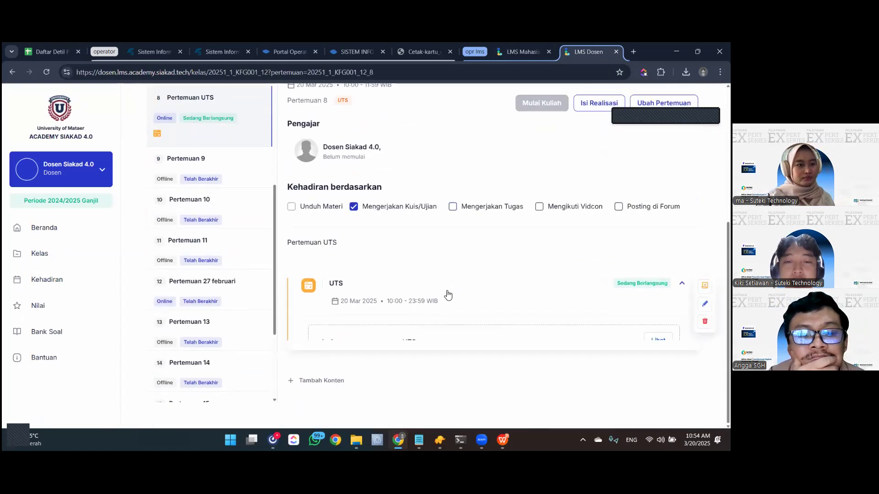
{"action": "left_click", "coordinate": [448, 296]}
{"action": "left_click", "coordinate": [658, 341]}
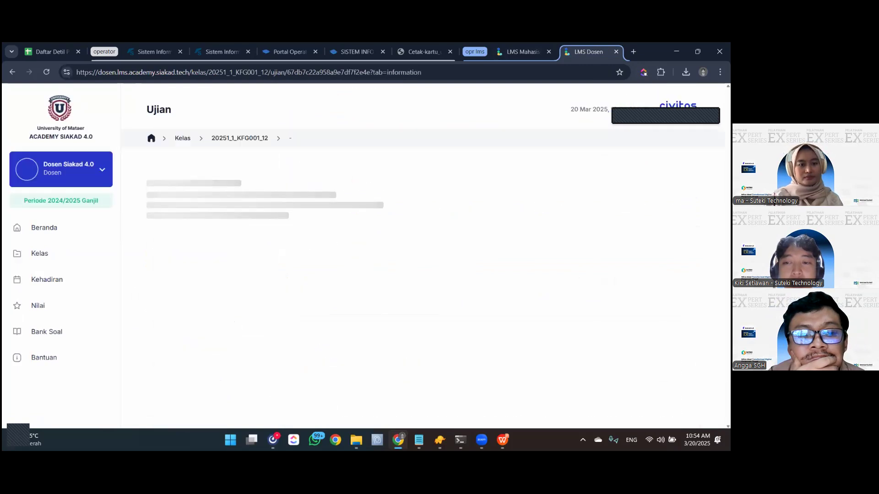
{"action": "left_click", "coordinate": [325, 177]}
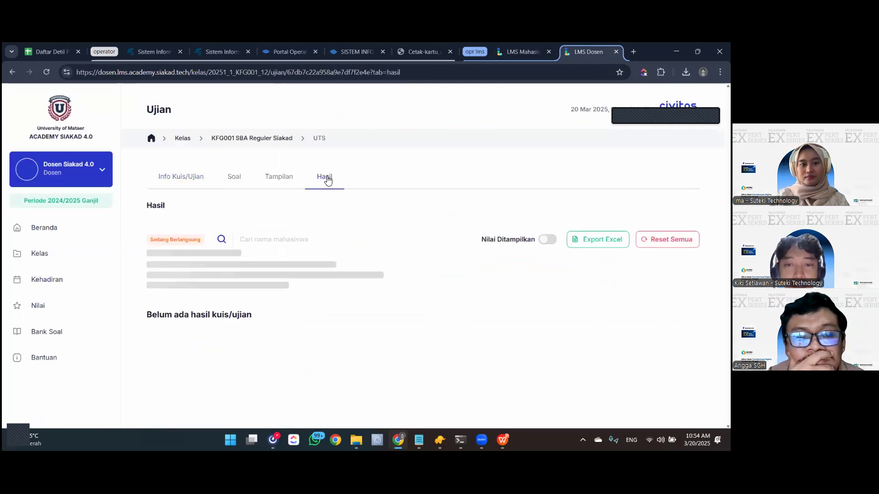
{"action": "left_click_drag", "start_coordinate": [324, 327], "coordinate": [590, 308]}
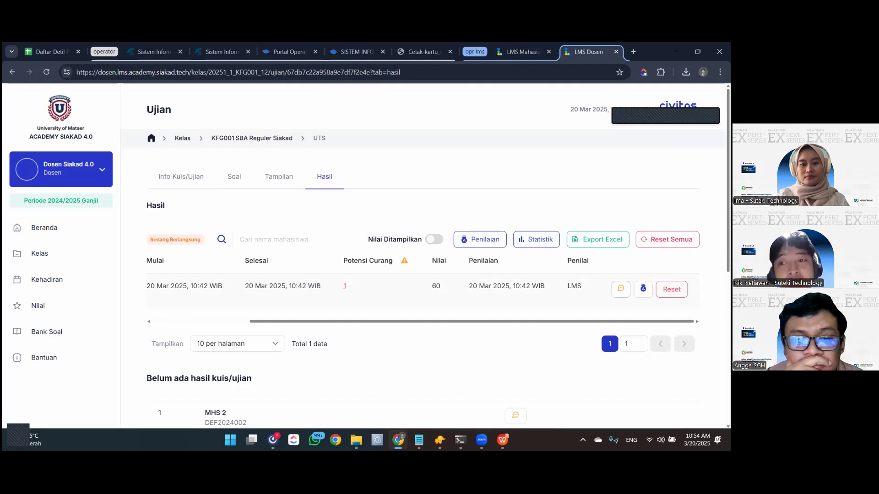
Check the exam comments on the student's UTS result and open the grading page for that result.
{"action": "left_click", "coordinate": [620, 288]}
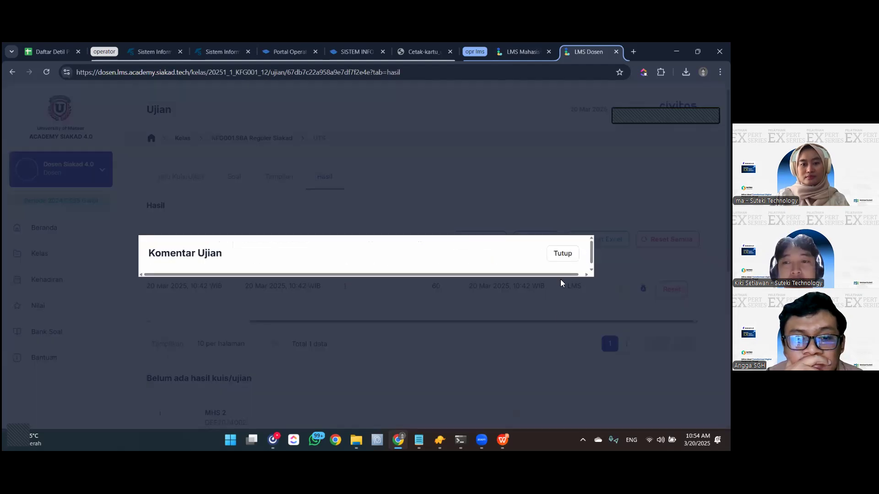
{"action": "left_click", "coordinate": [563, 140]}
{"action": "left_click", "coordinate": [643, 289]}
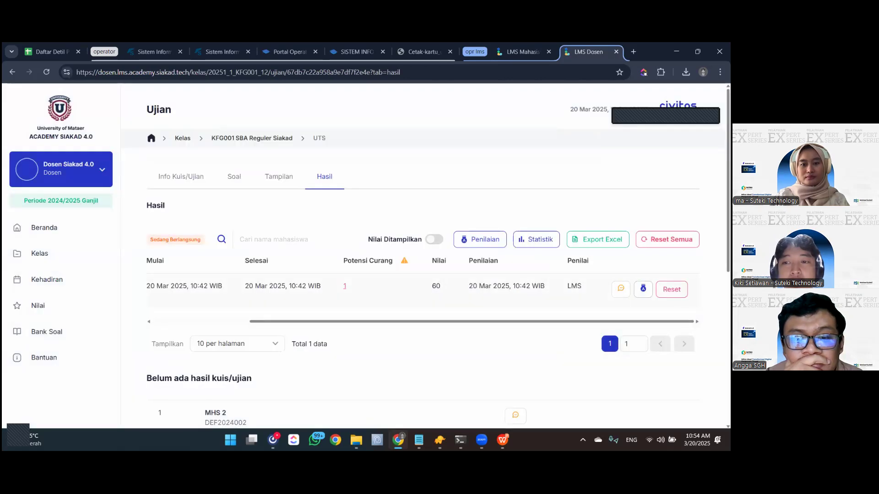
Examine the student's multiple-choice, true/false and essay answers with the answer keys and points for each question.
{"action": "scroll", "coordinate": [494, 304], "scroll_direction": "down", "scroll_amount": 6}
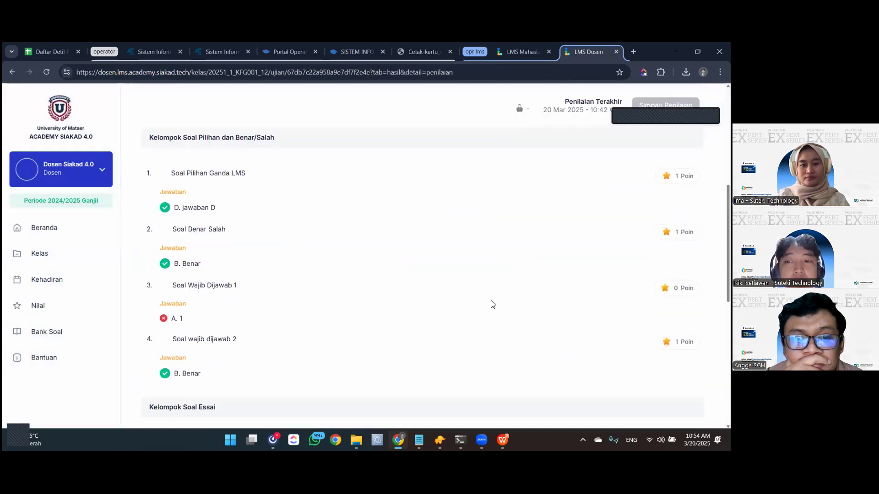
{"action": "scroll", "coordinate": [492, 304], "scroll_direction": "down", "scroll_amount": 7}
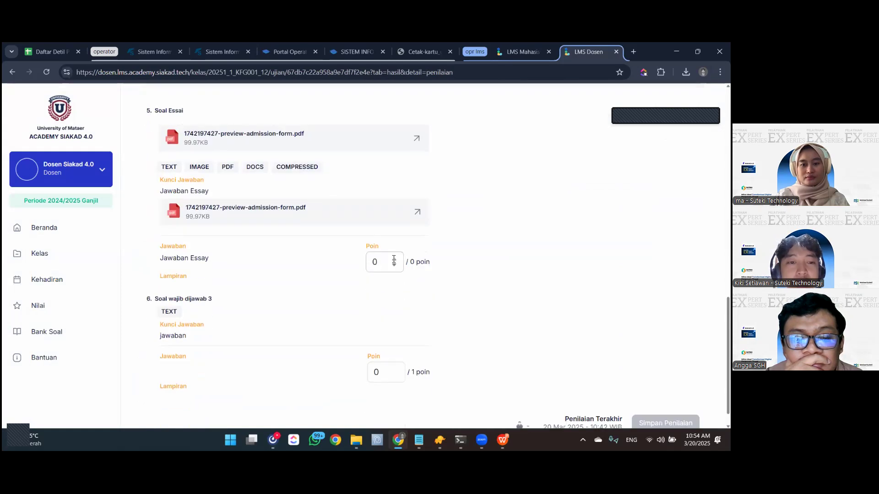
{"action": "scroll", "coordinate": [387, 317], "scroll_direction": "down", "scroll_amount": 1}
{"action": "scroll", "coordinate": [383, 305], "scroll_direction": "up", "scroll_amount": 6}
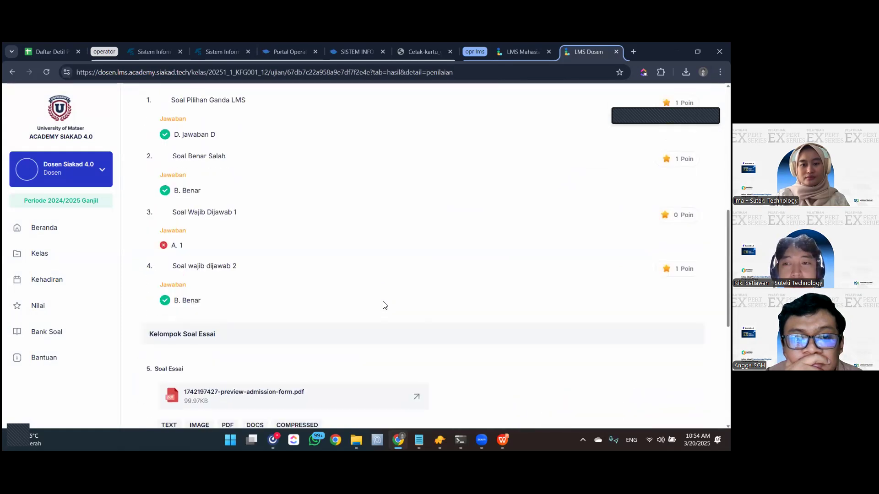
{"action": "scroll", "coordinate": [383, 304], "scroll_direction": "up", "scroll_amount": 1}
{"action": "scroll", "coordinate": [205, 305], "scroll_direction": "up", "scroll_amount": 1}
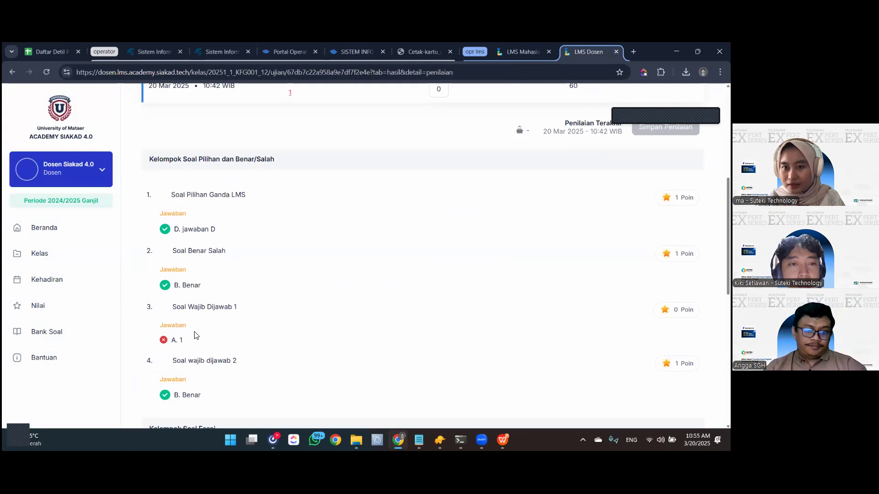
{"action": "scroll", "coordinate": [188, 299], "scroll_direction": "down", "scroll_amount": 3}
{"action": "scroll", "coordinate": [210, 295], "scroll_direction": "down", "scroll_amount": 2}
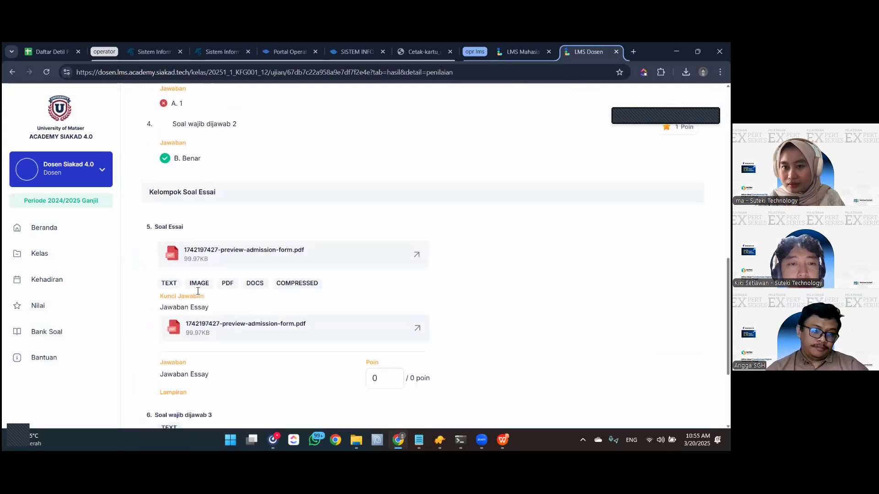
{"action": "scroll", "coordinate": [246, 309], "scroll_direction": "down", "scroll_amount": 2}
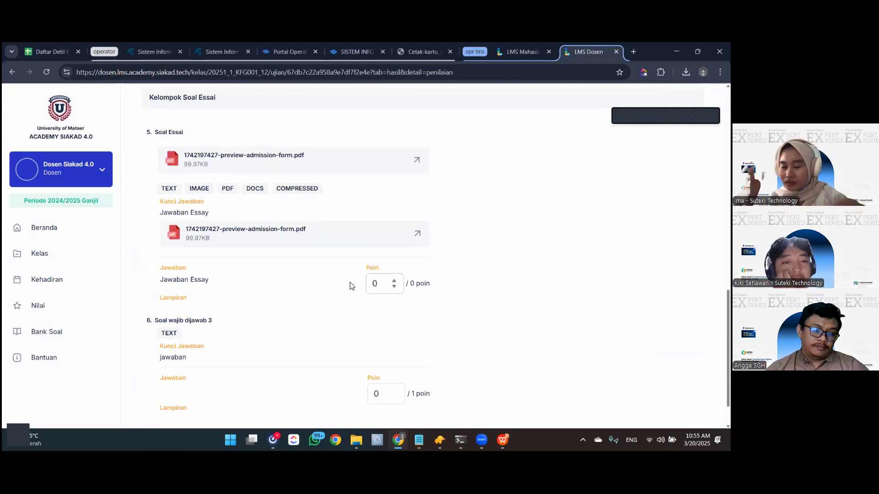
{"action": "scroll", "coordinate": [348, 275], "scroll_direction": "down", "scroll_amount": 1}
{"action": "scroll", "coordinate": [313, 229], "scroll_direction": "up", "scroll_amount": 1}
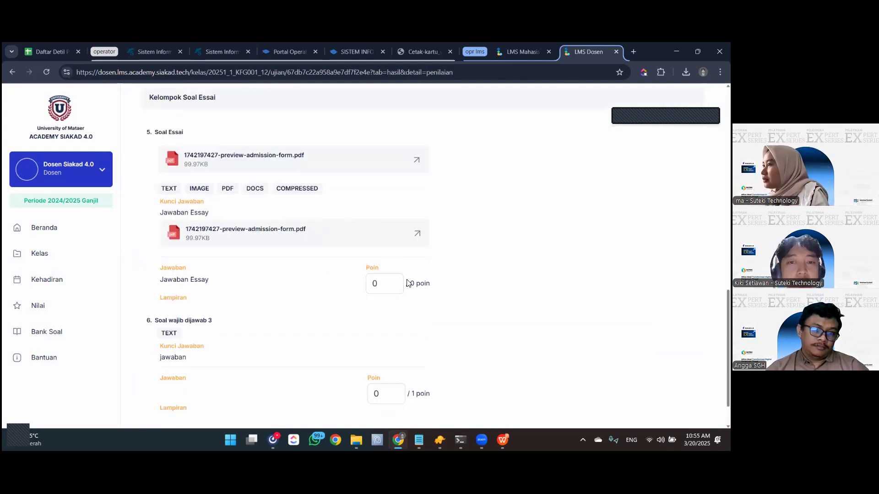
{"action": "scroll", "coordinate": [283, 311], "scroll_direction": "down", "scroll_amount": 1}
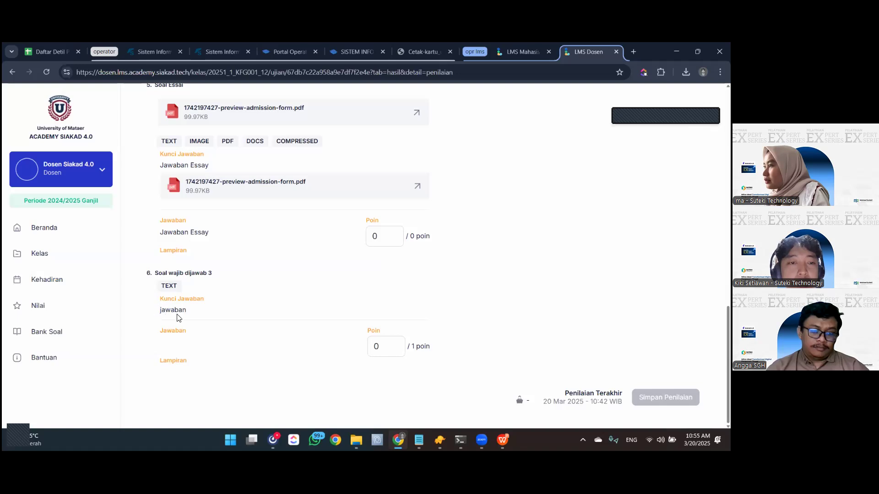
Award 1 point for essay question 6, "Soal wajib dijawab 3", and save the grading.
{"action": "left_click", "coordinate": [380, 347]}
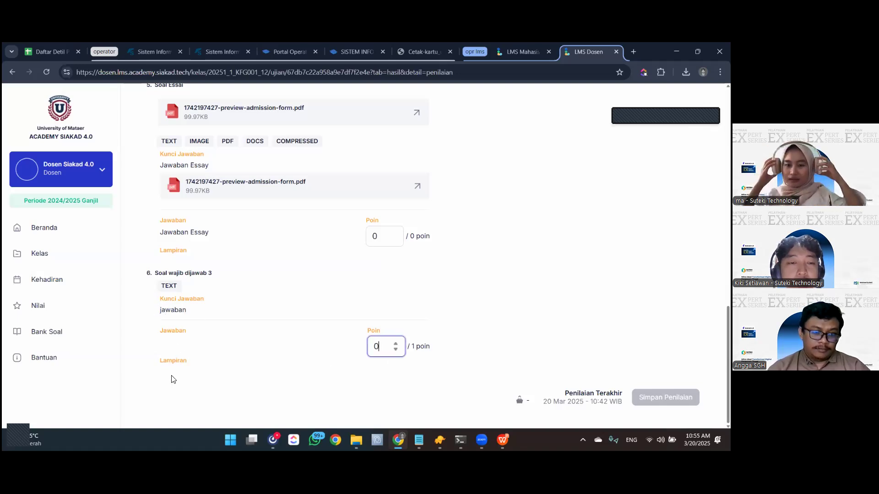
{"action": "key", "text": "ctrl+a"}
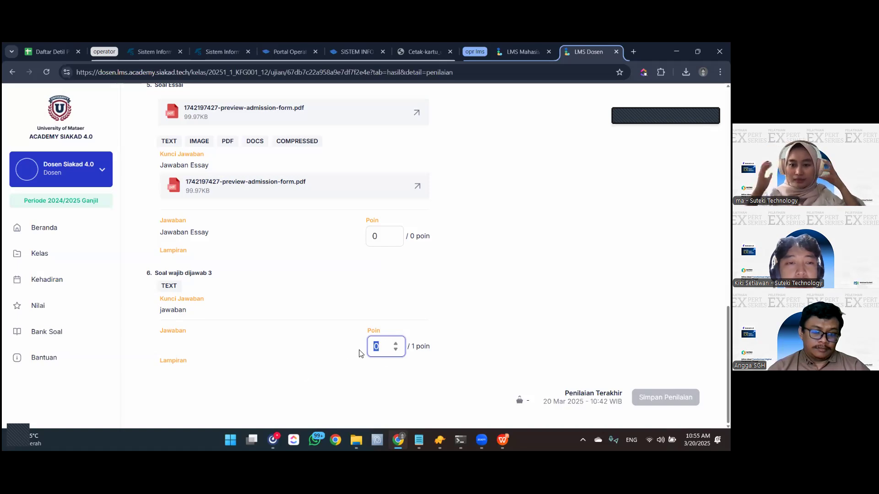
{"action": "type", "text": "1"}
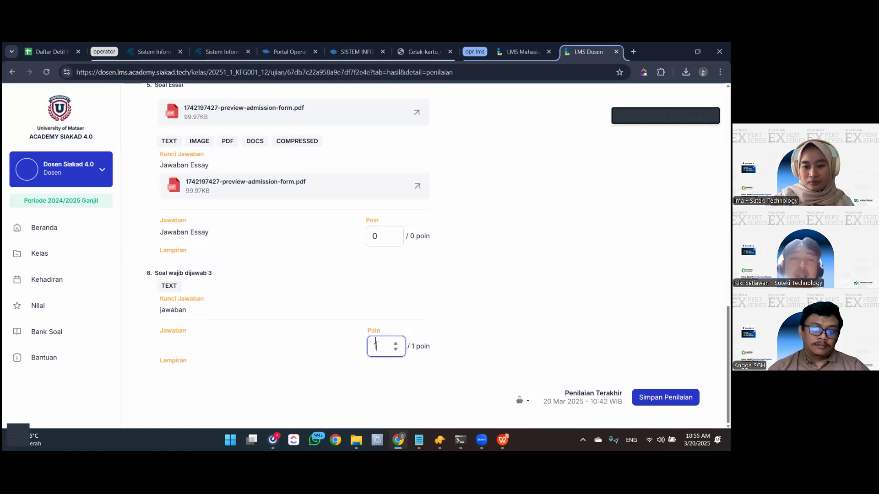
{"action": "scroll", "coordinate": [375, 340], "scroll_direction": "up", "scroll_amount": 2}
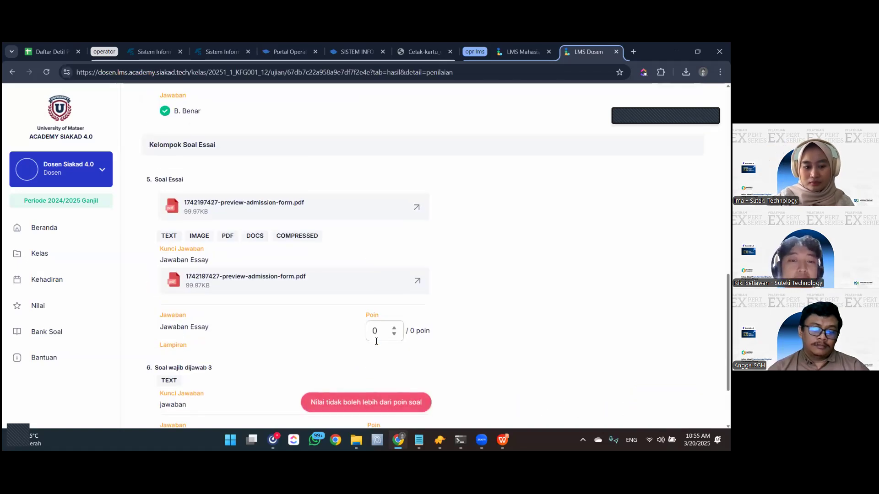
{"action": "scroll", "coordinate": [377, 343], "scroll_direction": "down", "scroll_amount": 2}
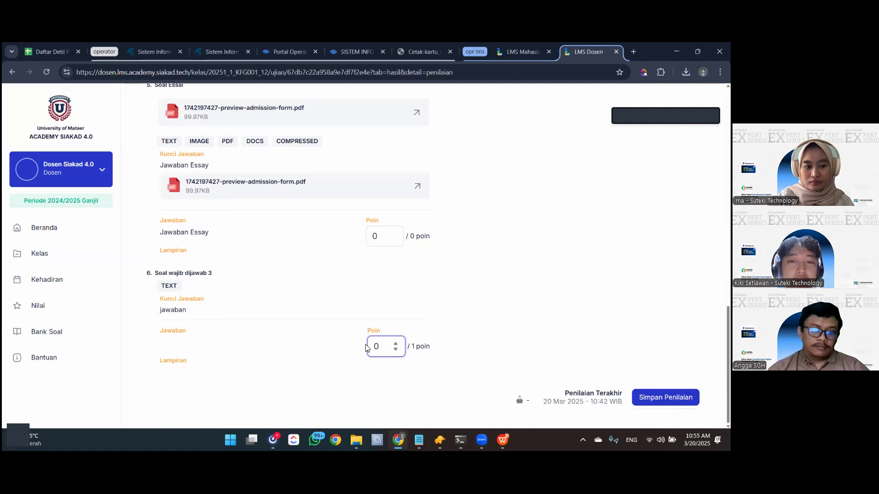
{"action": "type", "text": "1"}
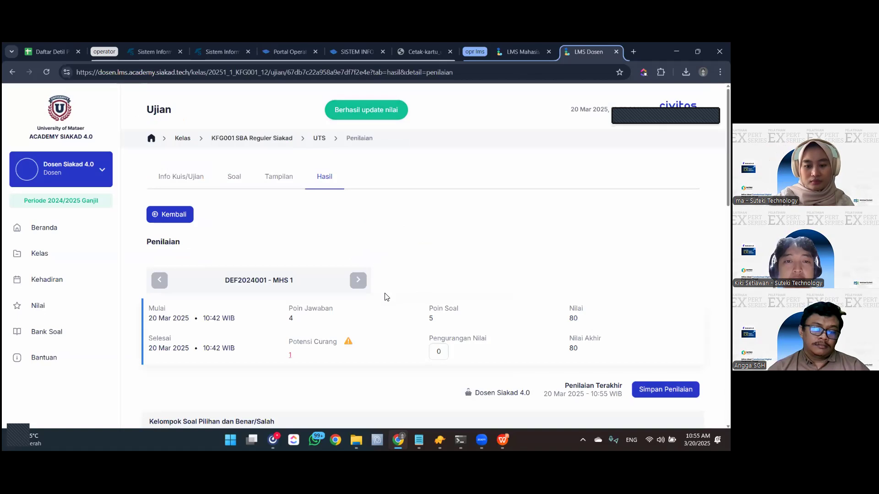
Check the saved essay points and score summary, and view the details of the student's potential cheating record.
{"action": "scroll", "coordinate": [384, 297], "scroll_direction": "down", "scroll_amount": 15}
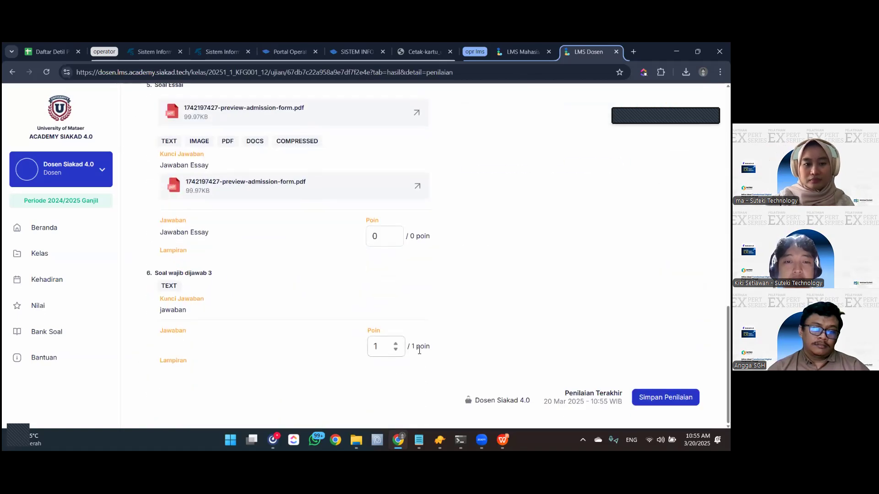
{"action": "scroll", "coordinate": [426, 257], "scroll_direction": "up", "scroll_amount": 15}
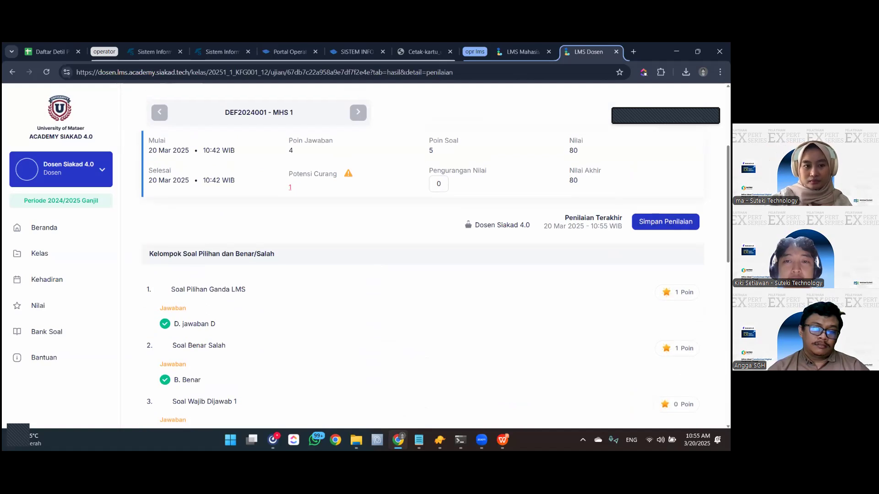
{"action": "left_click", "coordinate": [290, 191]}
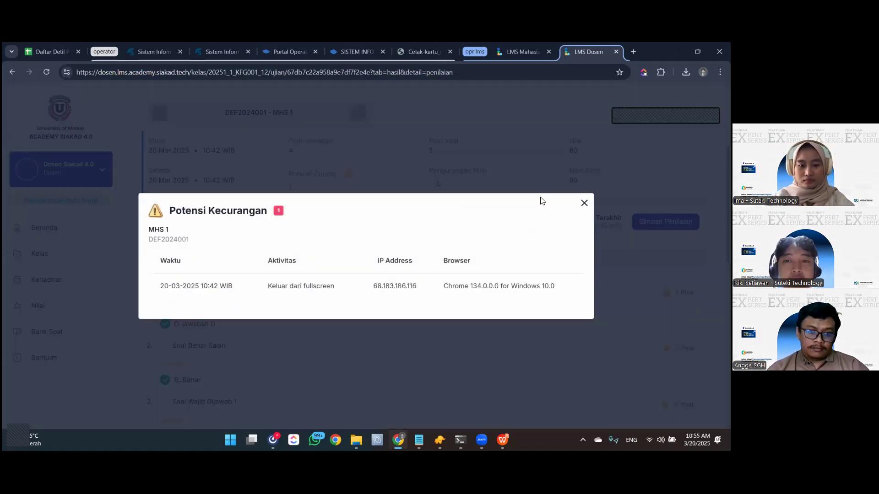
{"action": "left_click", "coordinate": [439, 154]}
Set the student's score deduction (Pengurangan Nilai) to 10 and apply it.
{"action": "left_click_drag", "start_coordinate": [442, 184], "coordinate": [427, 184]}
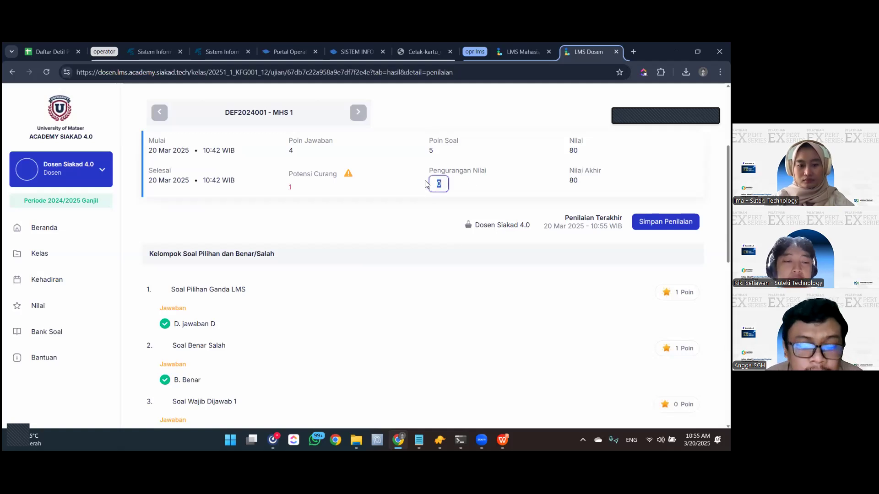
{"action": "type", "text": "10"}
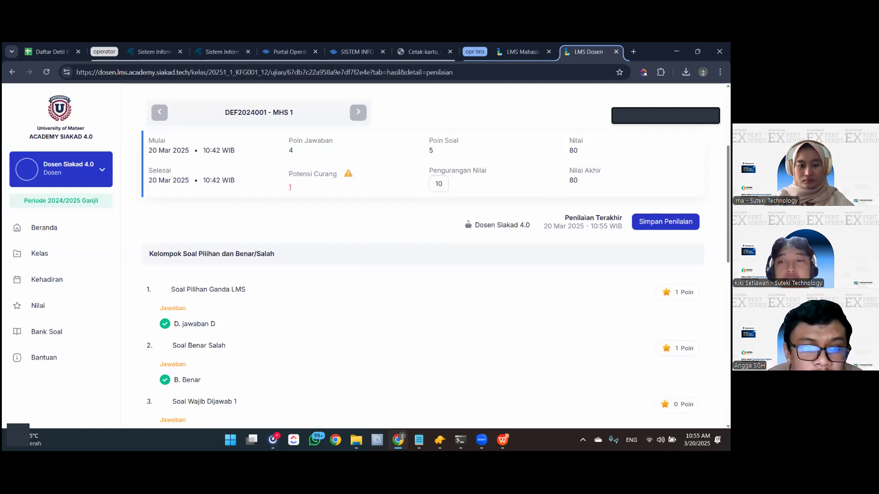
{"action": "key", "text": "Return"}
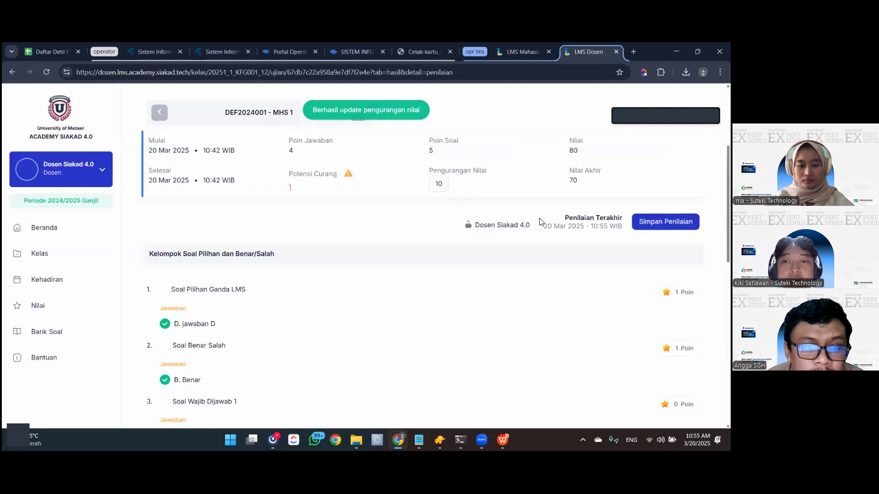
Review the potential cheating record again, and check the total question points against the essay questions' point allocations.
{"action": "scroll", "coordinate": [571, 236], "scroll_direction": "up", "scroll_amount": 1}
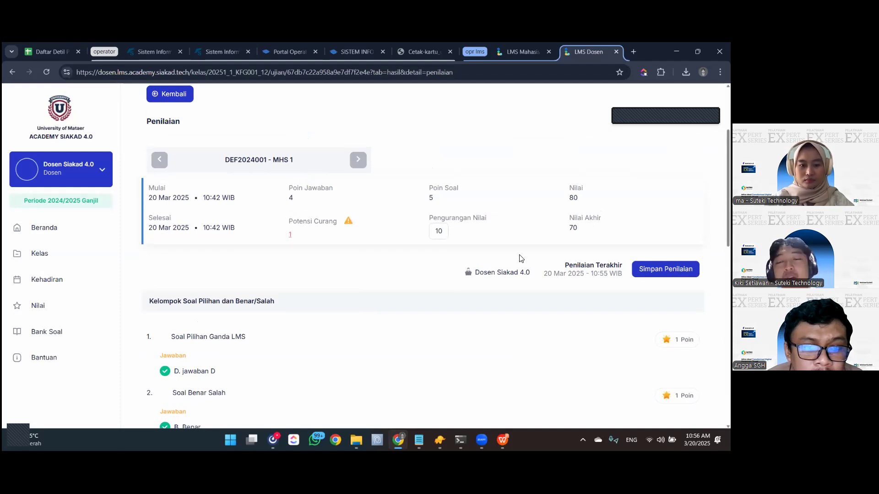
{"action": "left_click", "coordinate": [290, 235]}
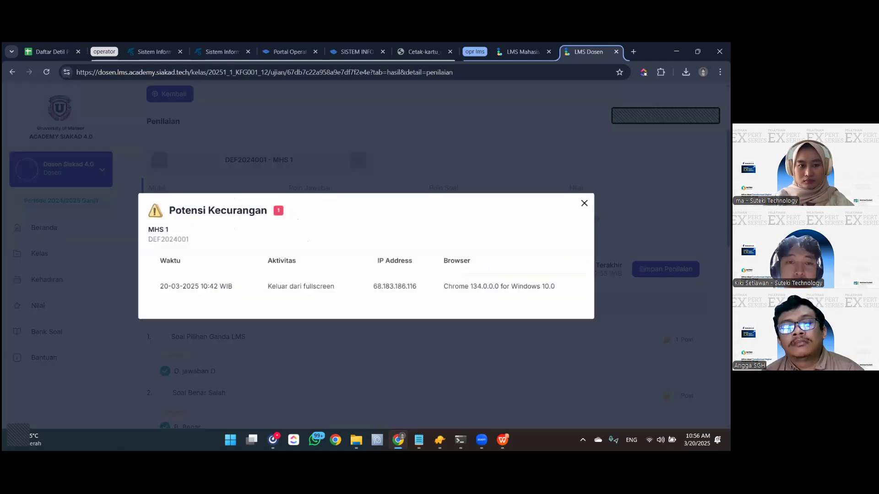
{"action": "left_click", "coordinate": [584, 203]}
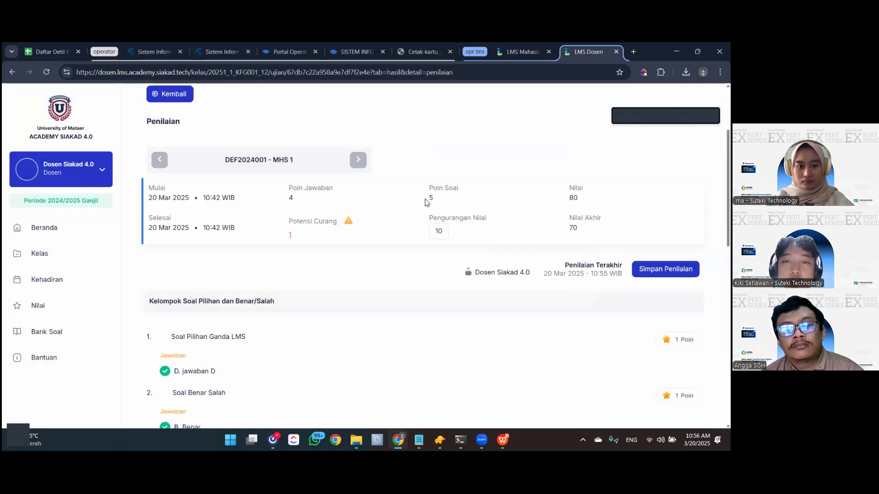
{"action": "left_click_drag", "start_coordinate": [430, 197], "coordinate": [436, 199]}
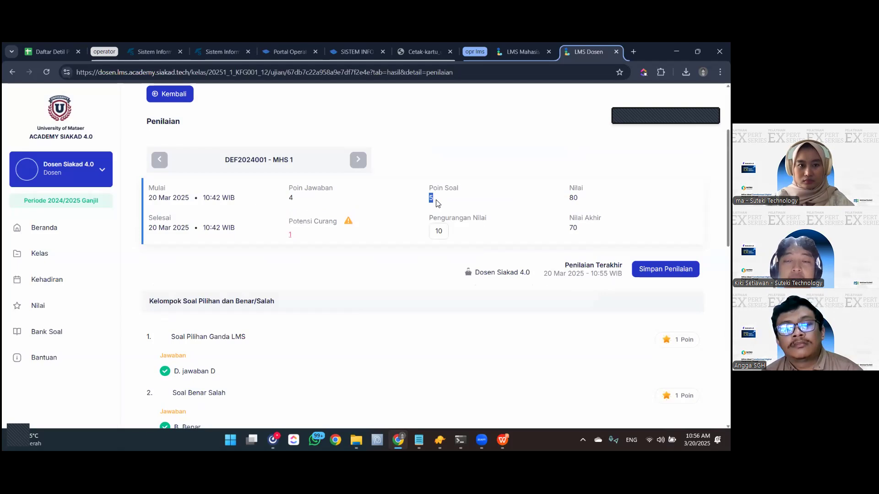
{"action": "scroll", "coordinate": [441, 248], "scroll_direction": "down", "scroll_amount": 10}
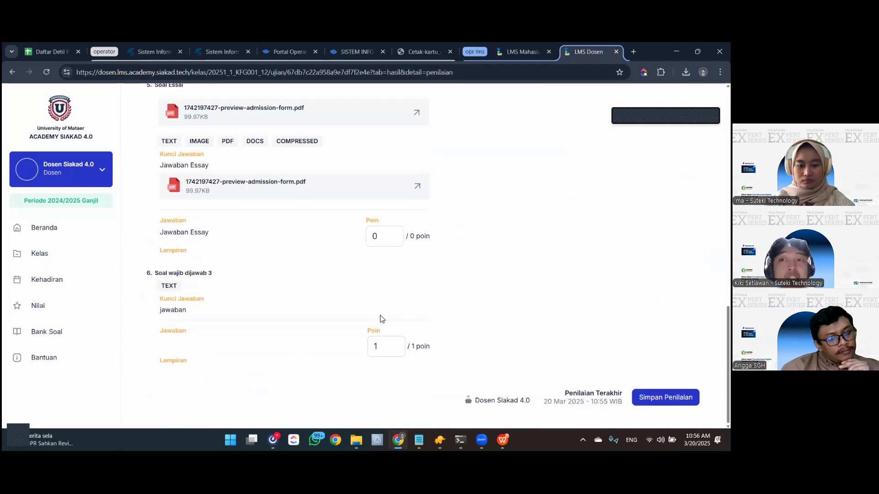
Leave the student's grading page for the UTS exam and go back to the class.
{"action": "scroll", "coordinate": [380, 315], "scroll_direction": "up", "scroll_amount": 10}
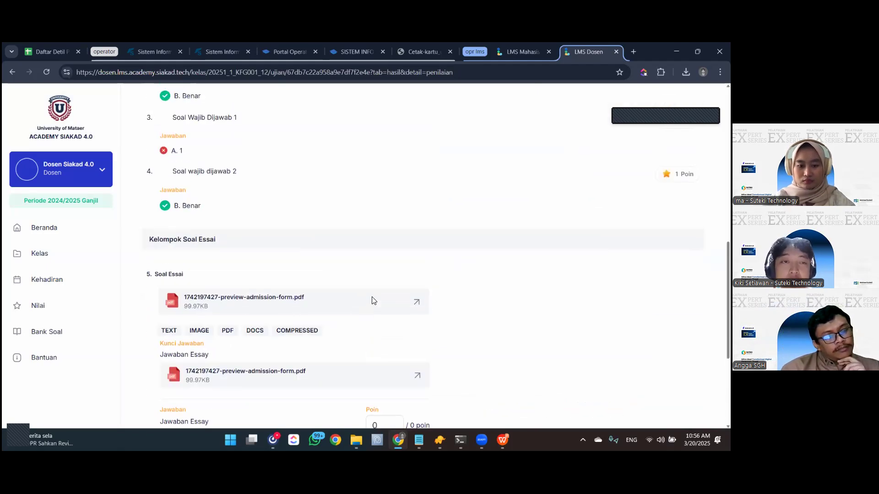
{"action": "scroll", "coordinate": [369, 297], "scroll_direction": "up", "scroll_amount": 5}
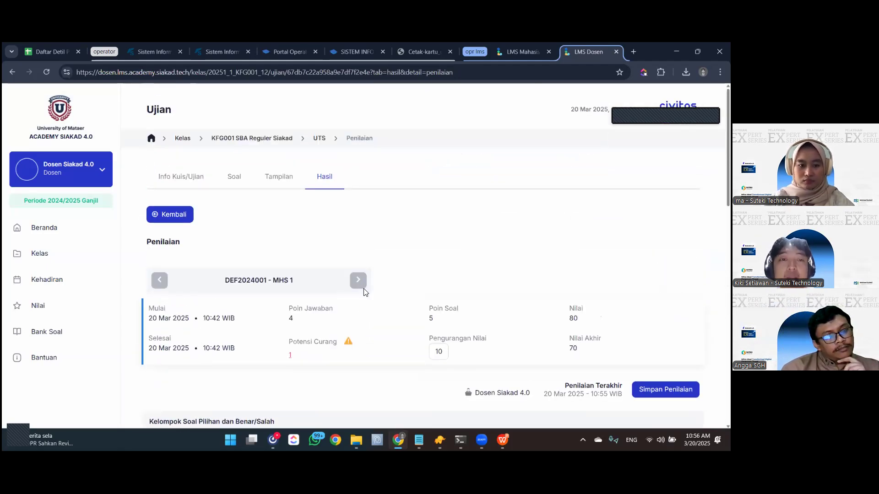
{"action": "left_click", "coordinate": [169, 215]}
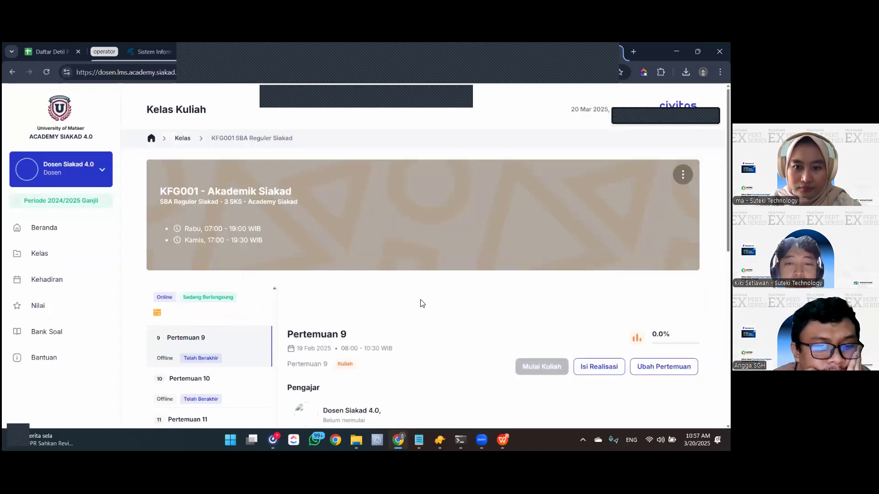
Start a new exam in Pertemuan 9 of the KFG001 class with "Kuis" as both its title and description.
{"action": "scroll", "coordinate": [422, 302], "scroll_direction": "down", "scroll_amount": 4}
{"action": "scroll", "coordinate": [421, 301], "scroll_direction": "down", "scroll_amount": 2}
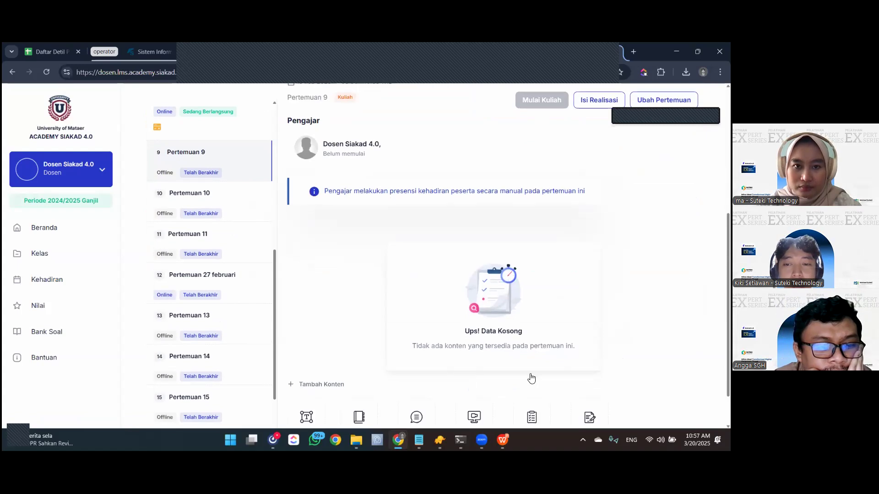
{"action": "scroll", "coordinate": [531, 378], "scroll_direction": "down", "scroll_amount": 1}
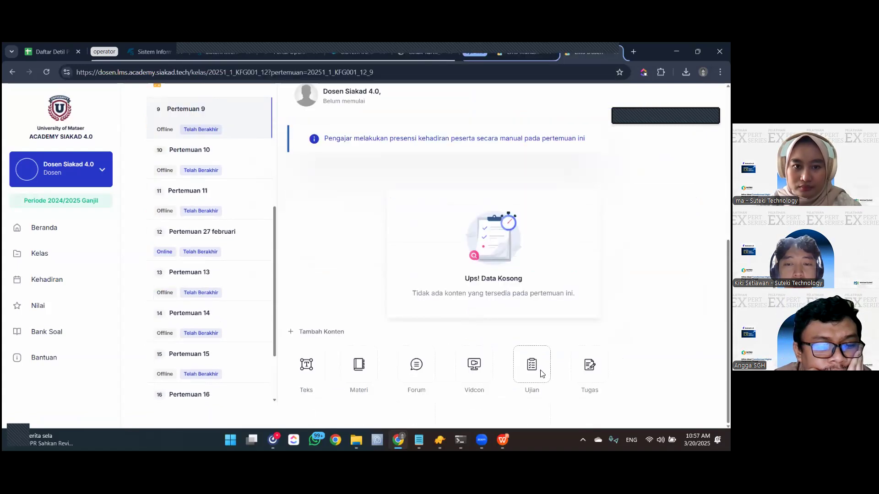
{"action": "left_click", "coordinate": [532, 366]}
{"action": "scroll", "coordinate": [234, 291], "scroll_direction": "down", "scroll_amount": 2}
{"action": "left_click", "coordinate": [248, 192]}
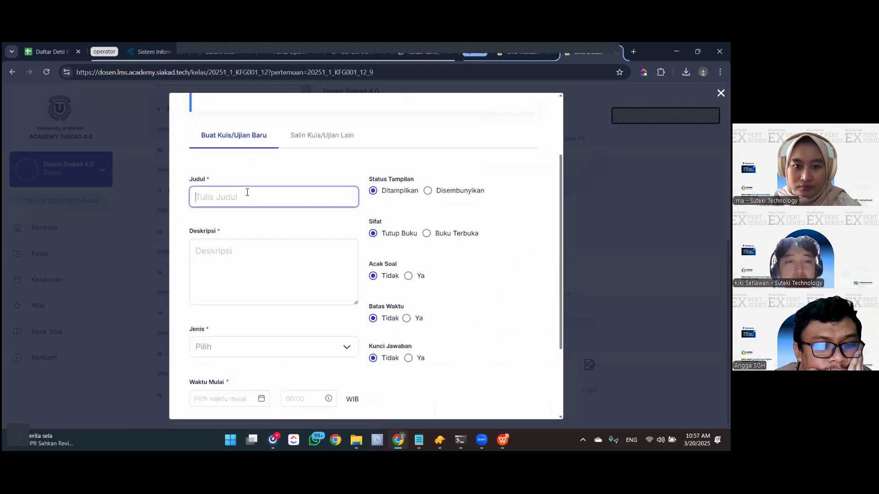
{"action": "double_click", "coordinate": [247, 203]}
{"action": "key", "text": "ctrl+c"}
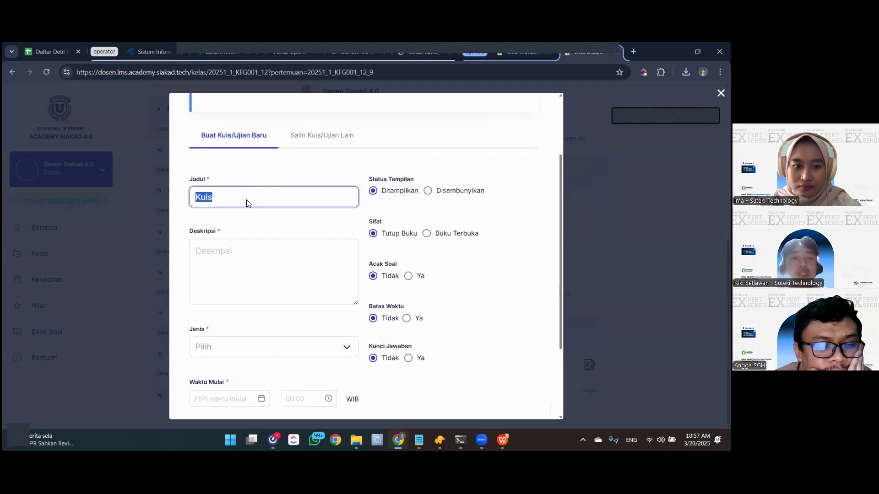
{"action": "left_click", "coordinate": [239, 256]}
{"action": "key", "text": "ctrl+v"}
{"action": "scroll", "coordinate": [231, 253], "scroll_direction": "down", "scroll_amount": 3}
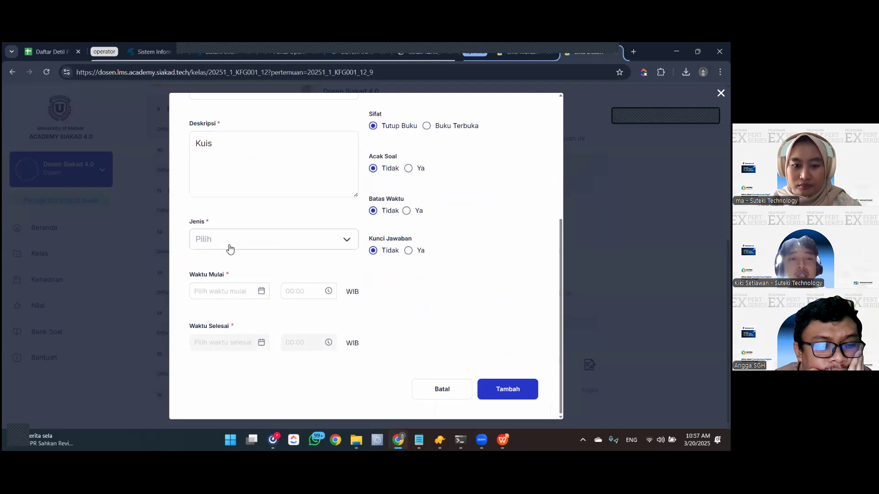
Set the exam type to Kuis and its start date to 15/04/2025.
{"action": "left_click", "coordinate": [231, 245]}
{"action": "left_click", "coordinate": [230, 257]}
{"action": "left_click", "coordinate": [235, 292]}
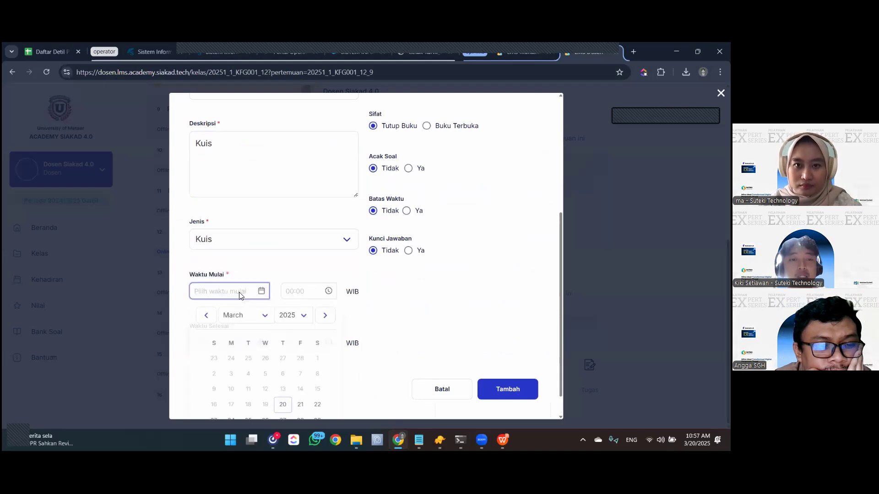
{"action": "left_click", "coordinate": [325, 315]}
{"action": "left_click", "coordinate": [325, 315]}
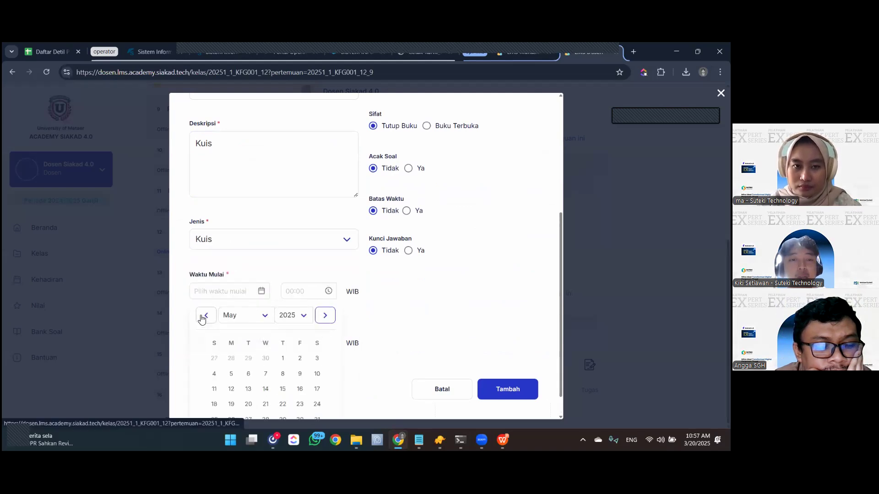
{"action": "left_click", "coordinate": [204, 316]}
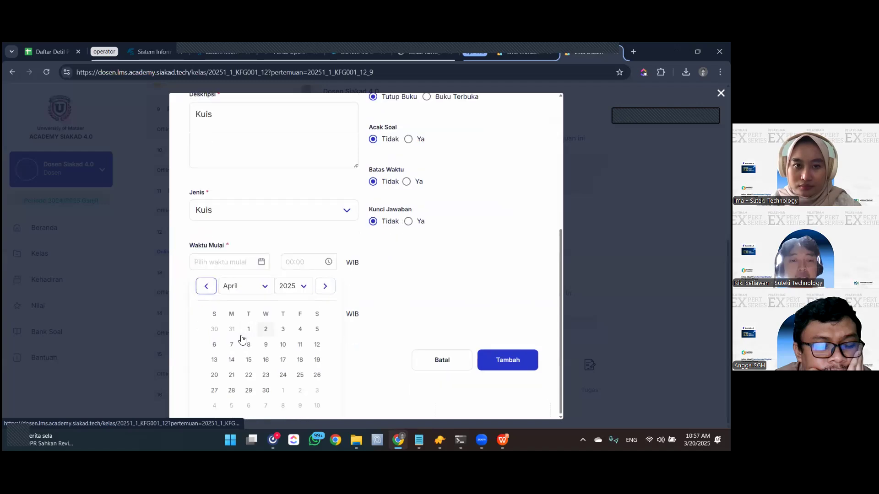
{"action": "left_click", "coordinate": [248, 389]}
Set the quiz's end time (Waktu Selesai) to 17/04/2025 at 23:00.
{"action": "left_click", "coordinate": [325, 366]}
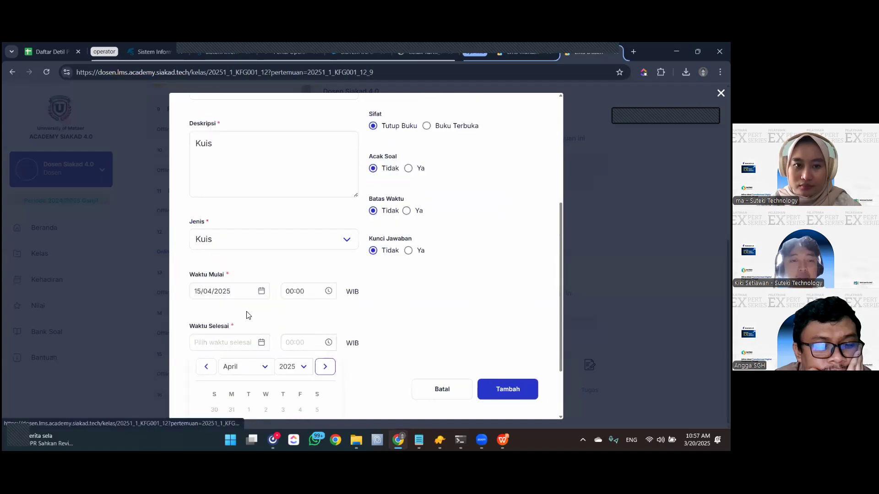
{"action": "scroll", "coordinate": [206, 293], "scroll_direction": "down", "scroll_amount": 2}
{"action": "left_click", "coordinate": [206, 286]}
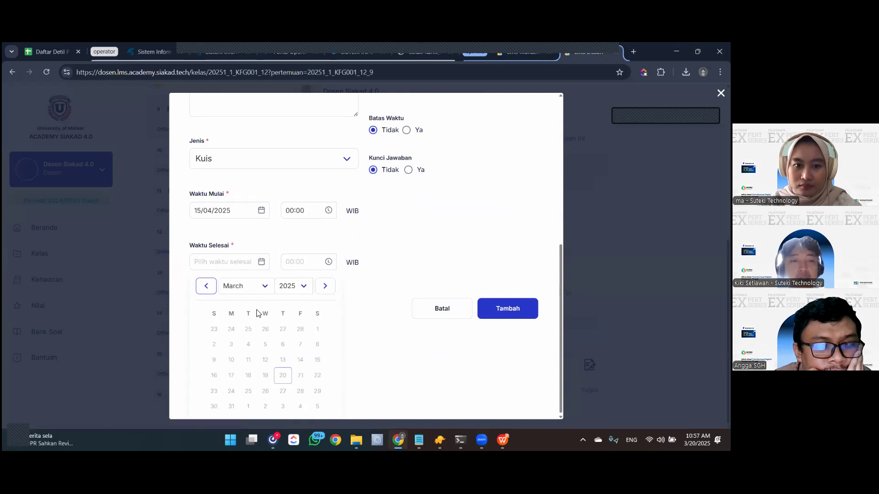
{"action": "left_click", "coordinate": [325, 288]}
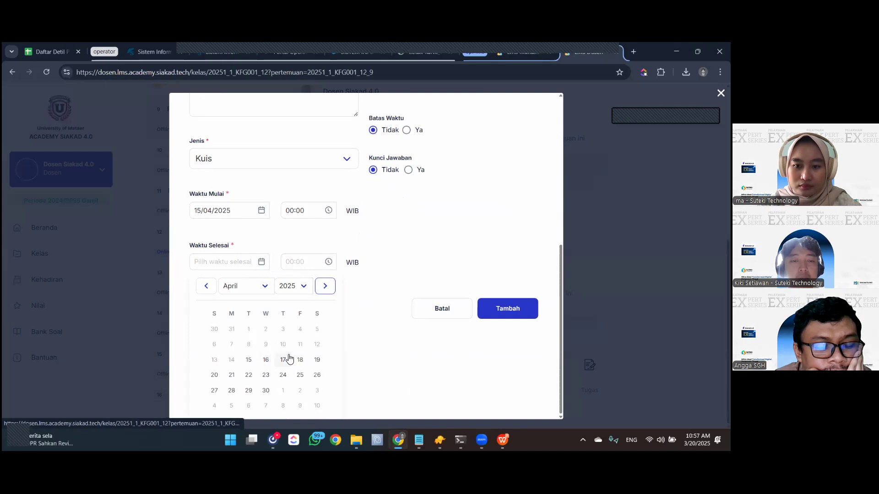
{"action": "left_click", "coordinate": [288, 358]}
{"action": "left_click", "coordinate": [295, 349]}
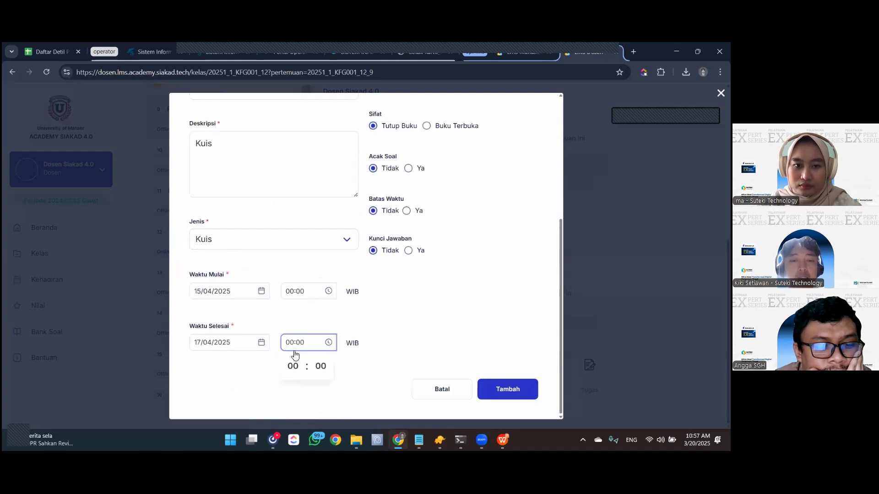
{"action": "left_click", "coordinate": [293, 367]}
{"action": "scroll", "coordinate": [293, 339], "scroll_direction": "down", "scroll_amount": 2}
{"action": "left_click", "coordinate": [293, 348]}
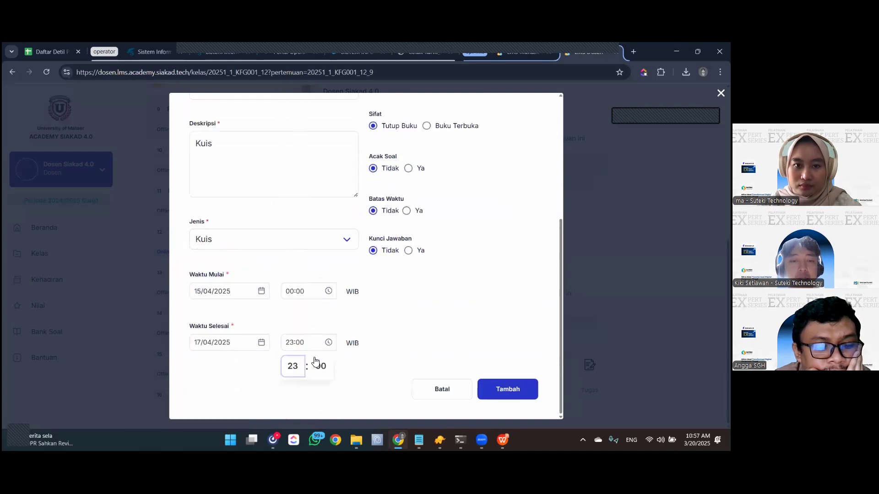
Review the quiz's remaining options and add the quiz to the meeting.
{"action": "scroll", "coordinate": [394, 274], "scroll_direction": "up", "scroll_amount": 3}
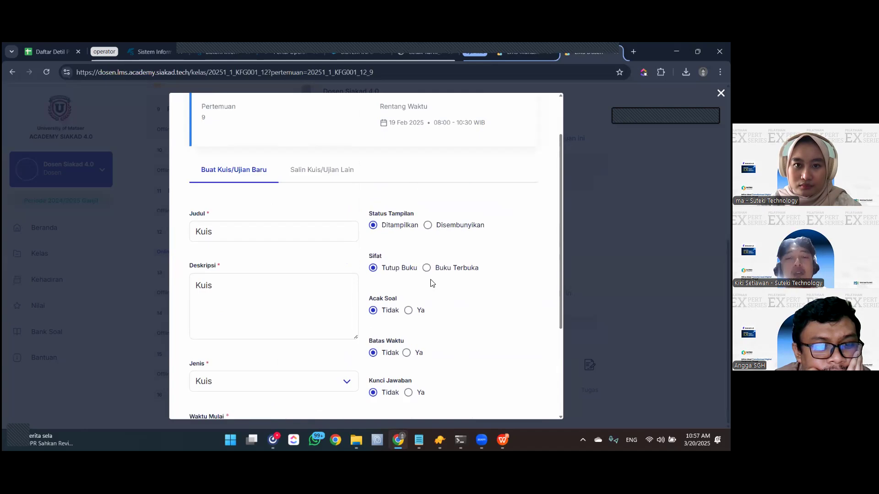
{"action": "scroll", "coordinate": [412, 275], "scroll_direction": "down", "scroll_amount": 5}
{"action": "scroll", "coordinate": [480, 357], "scroll_direction": "up", "scroll_amount": 6}
{"action": "scroll", "coordinate": [480, 357], "scroll_direction": "down", "scroll_amount": 5}
{"action": "left_click", "coordinate": [505, 387]}
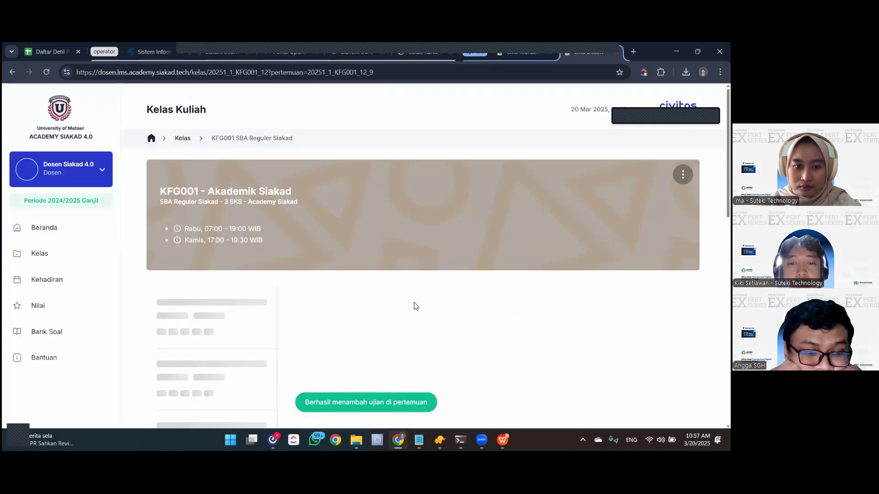
Open the questions (Soal) of the new Kuis in Pertemuan 9 and add a question group.
{"action": "scroll", "coordinate": [387, 271], "scroll_direction": "down", "scroll_amount": 5}
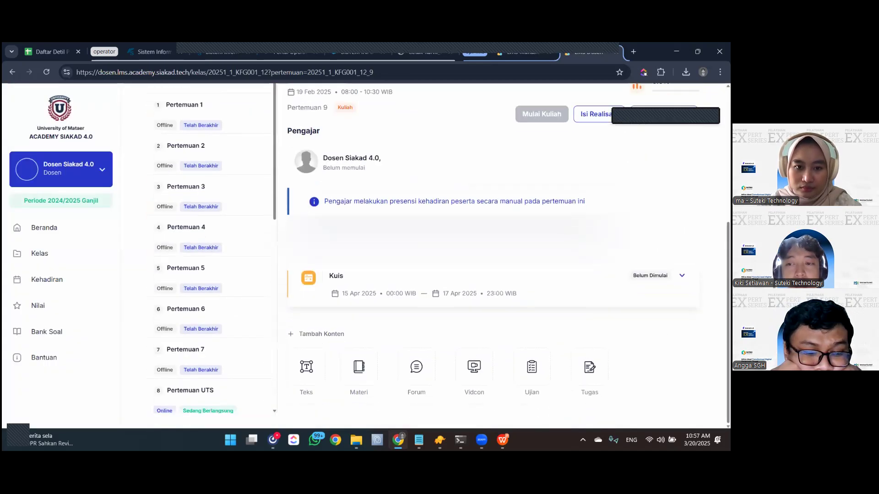
{"action": "left_click", "coordinate": [677, 264]}
{"action": "left_click", "coordinate": [658, 322]}
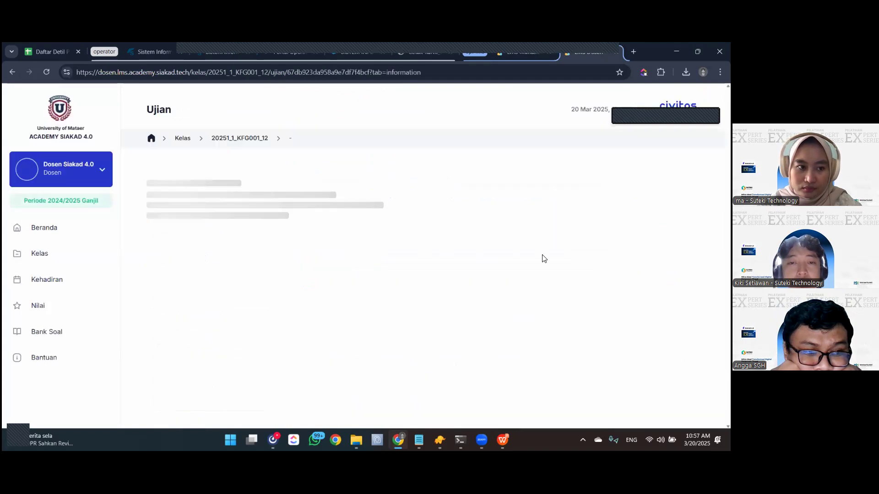
{"action": "left_click", "coordinate": [234, 178]}
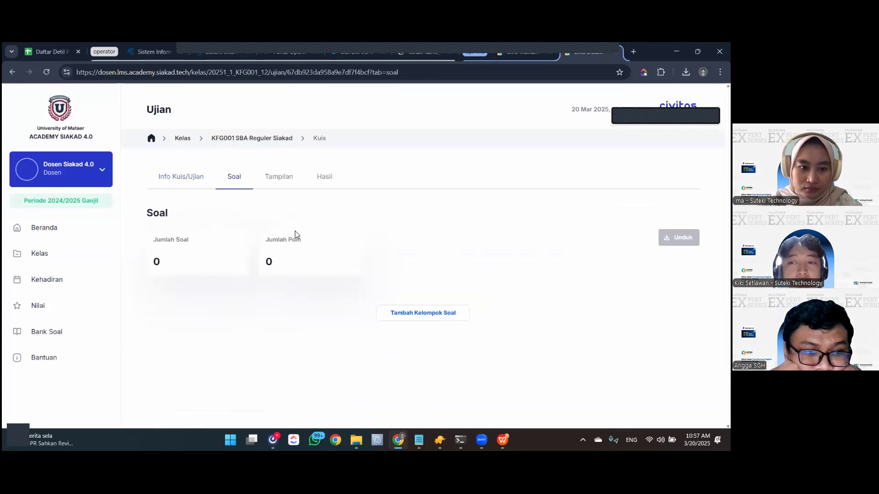
{"action": "left_click", "coordinate": [398, 311]}
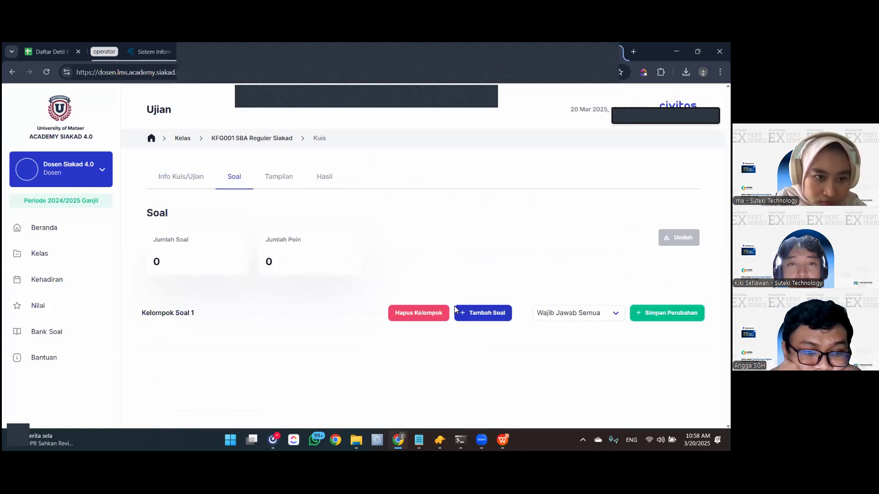
Check which question banks can be copied into Kelompok Soal 1, and close the list.
{"action": "left_click", "coordinate": [486, 318]}
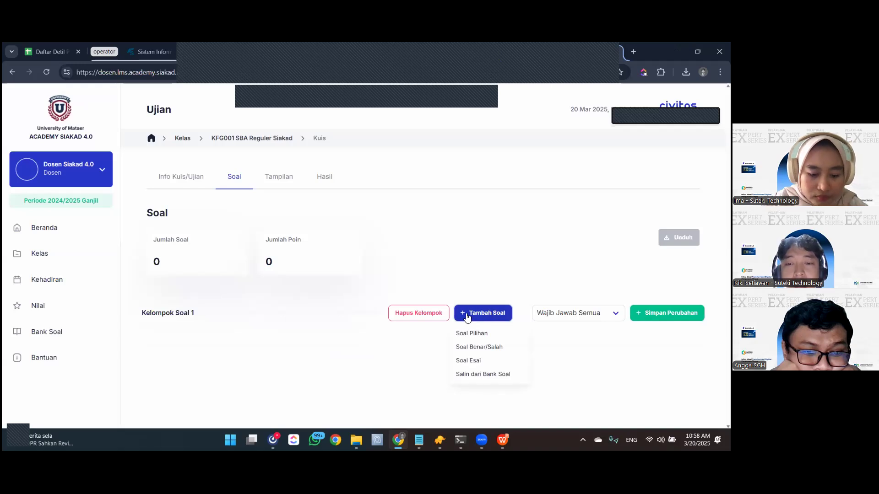
{"action": "left_click", "coordinate": [478, 375]}
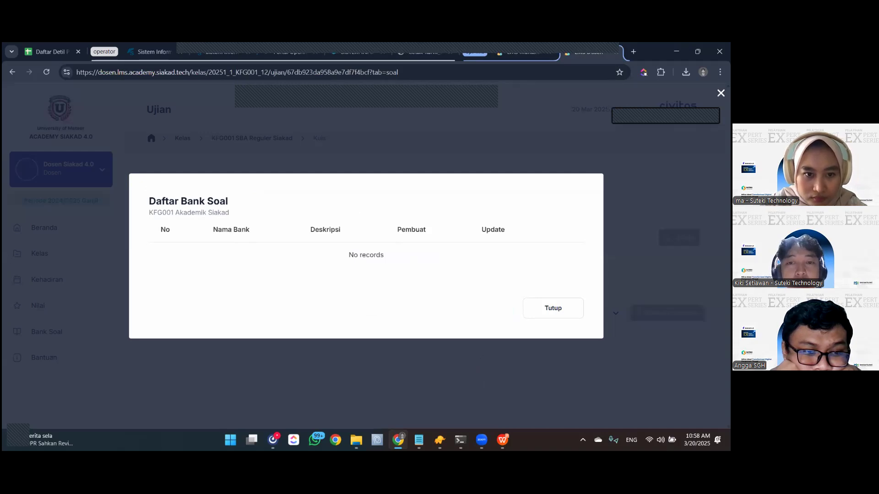
{"action": "left_click", "coordinate": [552, 312]}
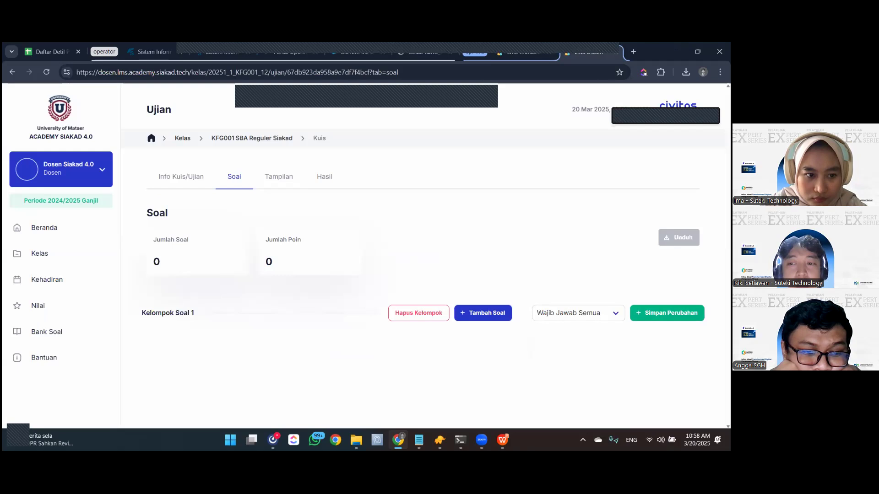
Start a new question bank with "Bank Soal Kuis" as both its title and description.
{"action": "left_click", "coordinate": [55, 337]}
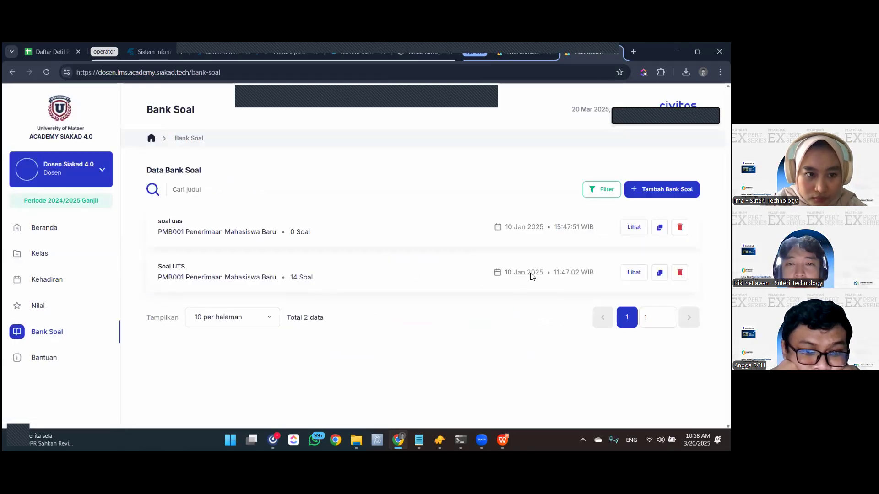
{"action": "left_click", "coordinate": [662, 189]}
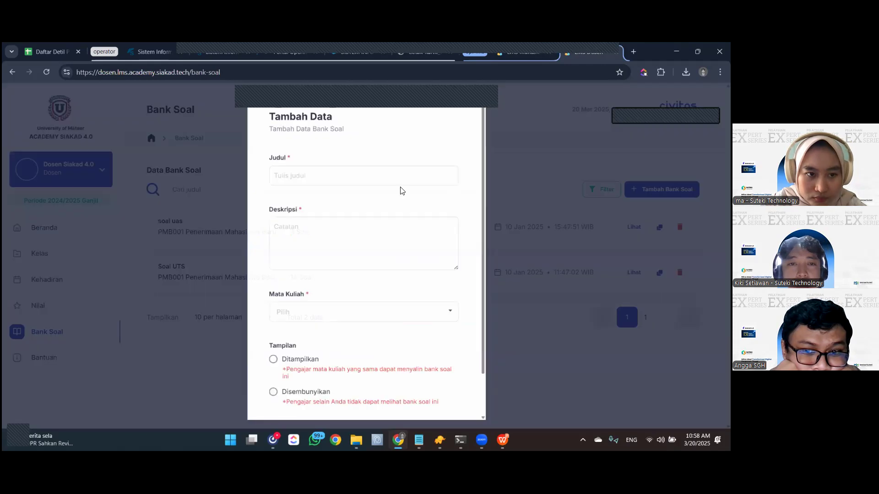
{"action": "left_click", "coordinate": [386, 177]}
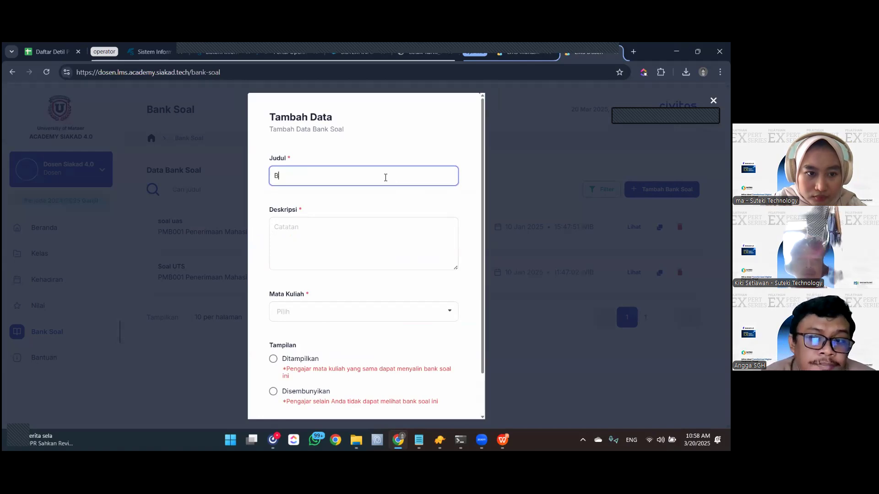
{"action": "key", "text": "ctrl+a"}
{"action": "key", "text": "ctrl+c"}
{"action": "left_click", "coordinate": [383, 240]}
{"action": "key", "text": "ctrl+v"}
{"action": "scroll", "coordinate": [343, 279], "scroll_direction": "down", "scroll_amount": 1}
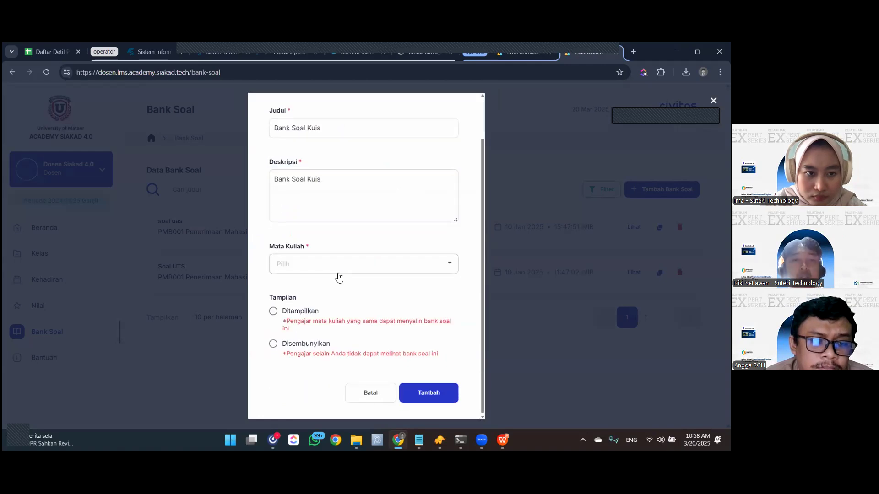
Assign the question bank to KFG001 - Akademik Siakad, set its visibility to Ditampilkan, and add it.
{"action": "left_click", "coordinate": [339, 273]}
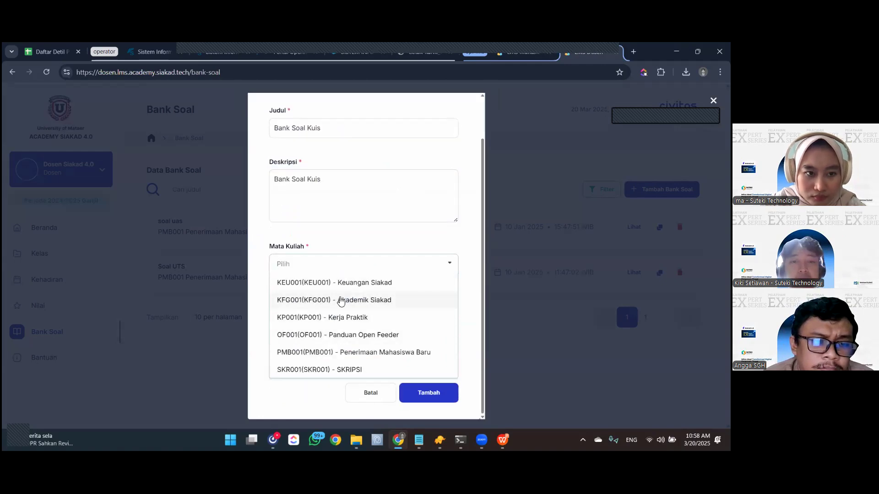
{"action": "left_click", "coordinate": [340, 300]}
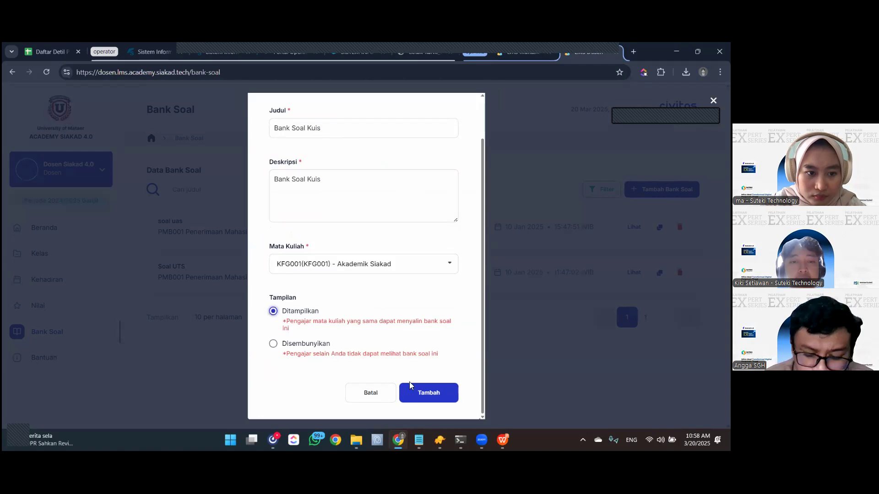
{"action": "left_click", "coordinate": [405, 394]}
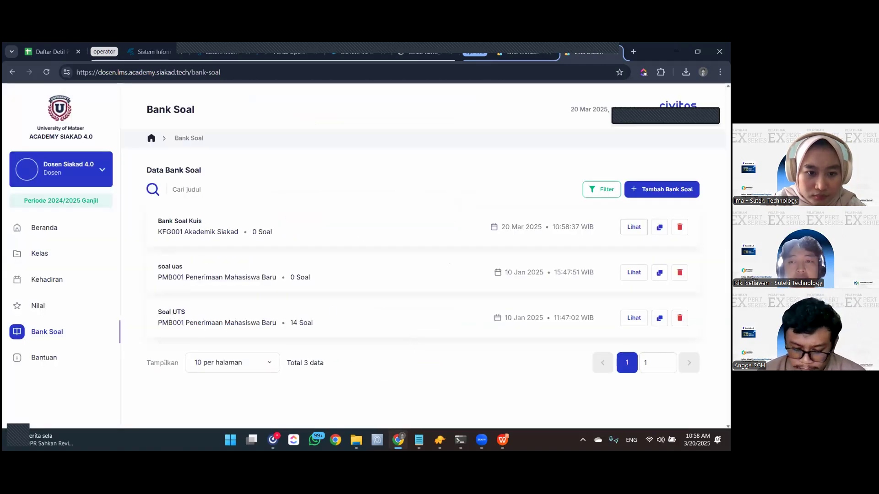
Open the Bank Soal Kuis question bank and write a new multiple-choice question reading "Soal Bank Soal Pilihan Ganda".
{"action": "left_click", "coordinate": [634, 226]}
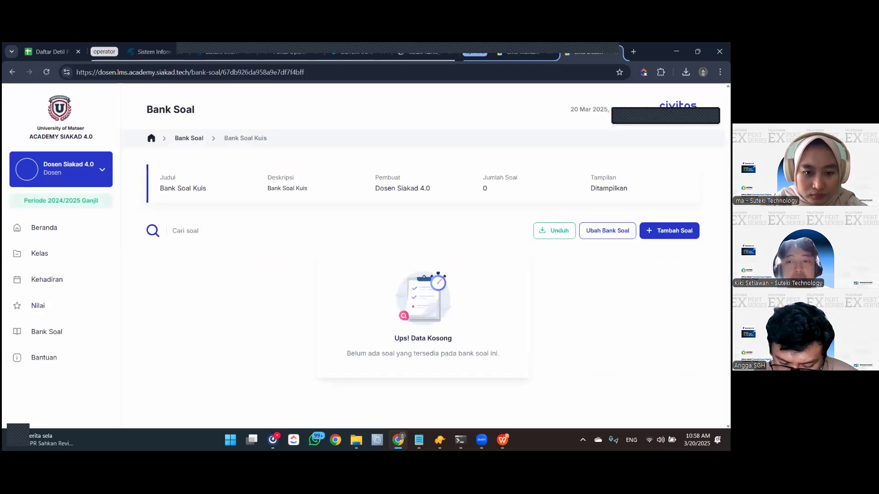
{"action": "left_click", "coordinate": [669, 231]}
{"action": "left_click", "coordinate": [644, 254]}
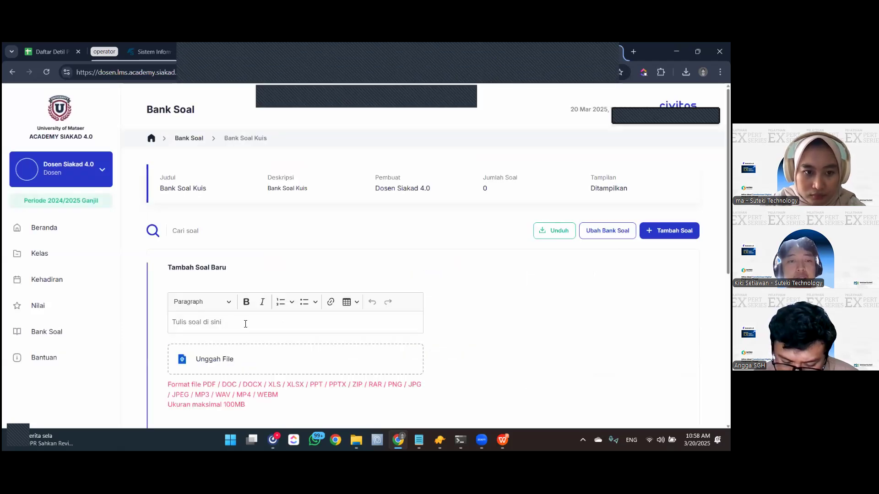
{"action": "scroll", "coordinate": [221, 239], "scroll_direction": "down", "scroll_amount": 4}
{"action": "scroll", "coordinate": [222, 233], "scroll_direction": "up", "scroll_amount": 2}
{"action": "left_click", "coordinate": [224, 228]}
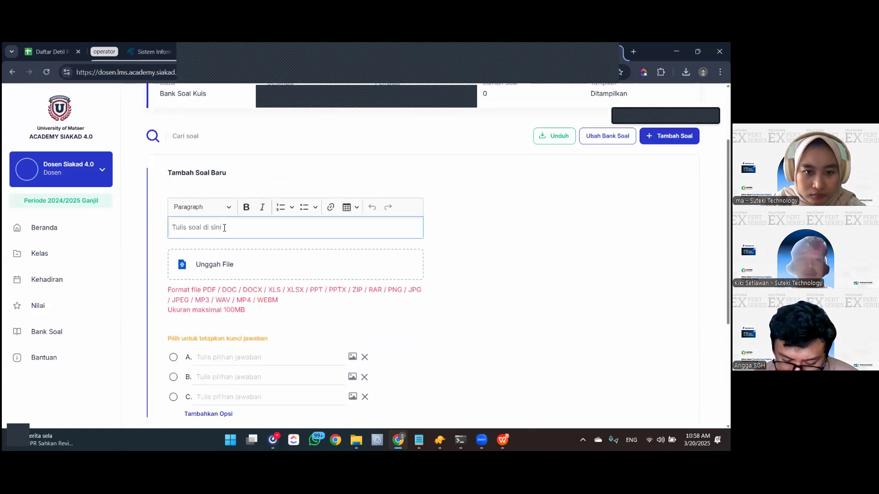
{"action": "type", "text": "Soal Bank Soal"}
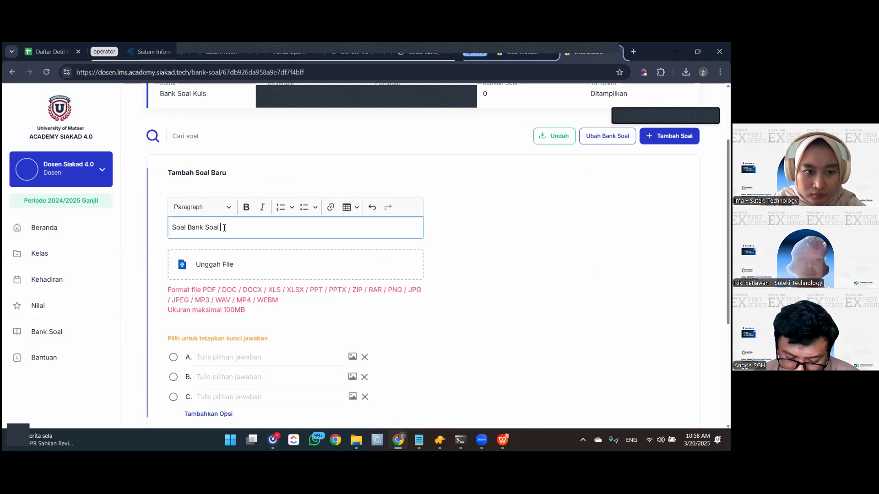
{"action": "type", "text": " Piliha"}
{"action": "key", "text": "BackSpace"}
{"action": "type", "text": "han Ganda"}
{"action": "key", "text": "ctrl+a"}
Give the question the answer options 1, 2 and 3, mark option B as the answer key, and add it.
{"action": "left_click", "coordinate": [229, 361]}
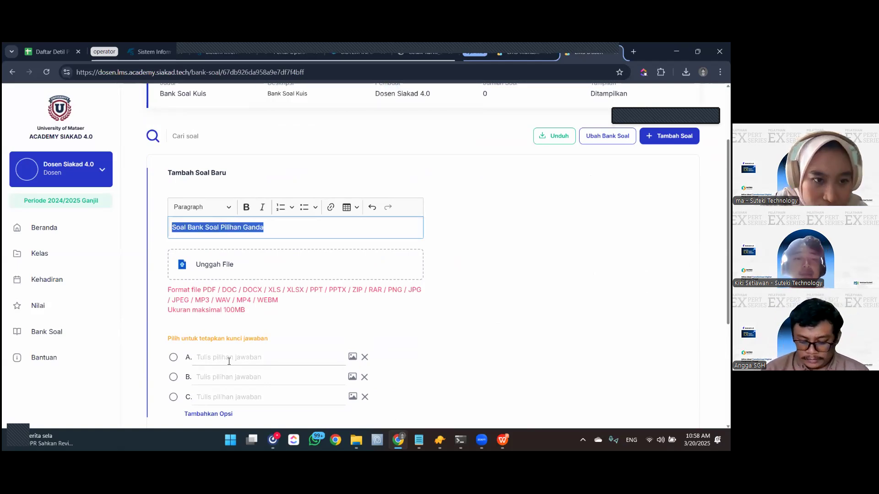
{"action": "type", "text": "1"}
{"action": "left_click", "coordinate": [234, 376]}
{"action": "type", "text": "2"}
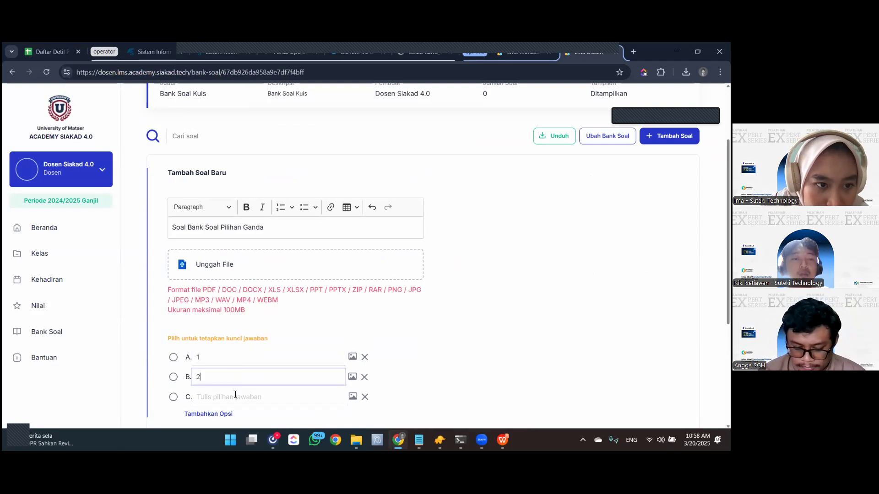
{"action": "left_click", "coordinate": [235, 395]}
{"action": "type", "text": "3"}
{"action": "scroll", "coordinate": [234, 398], "scroll_direction": "down", "scroll_amount": 2}
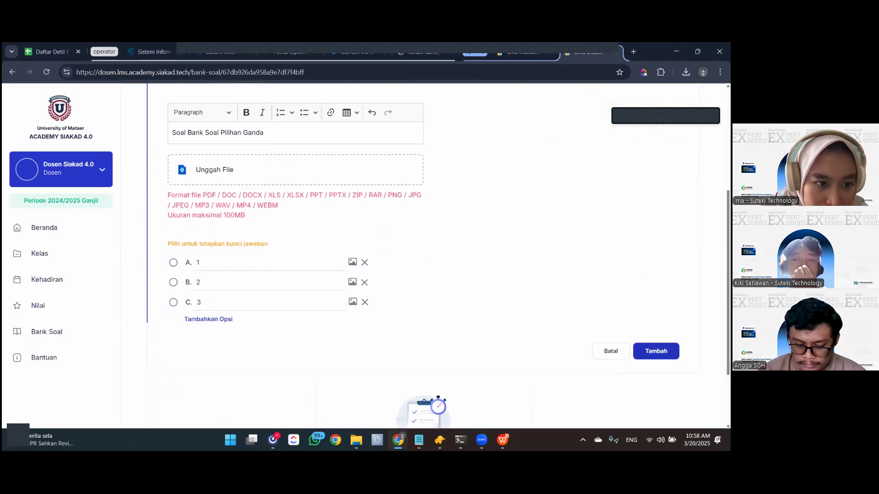
{"action": "left_click", "coordinate": [656, 351]}
{"action": "left_click", "coordinate": [173, 282]}
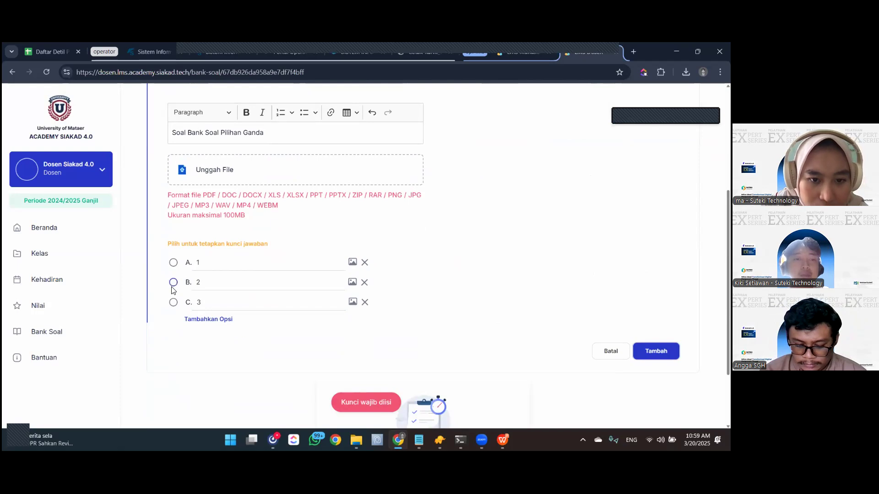
{"action": "left_click", "coordinate": [656, 351]}
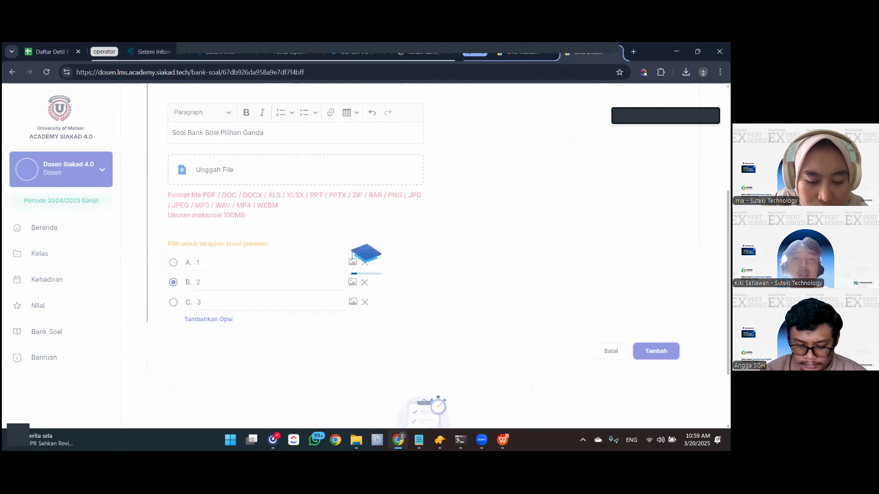
Add a true/false question reading "Soal Benar Salah Bank Soal" with its answer key selected.
{"action": "left_click", "coordinate": [669, 231]}
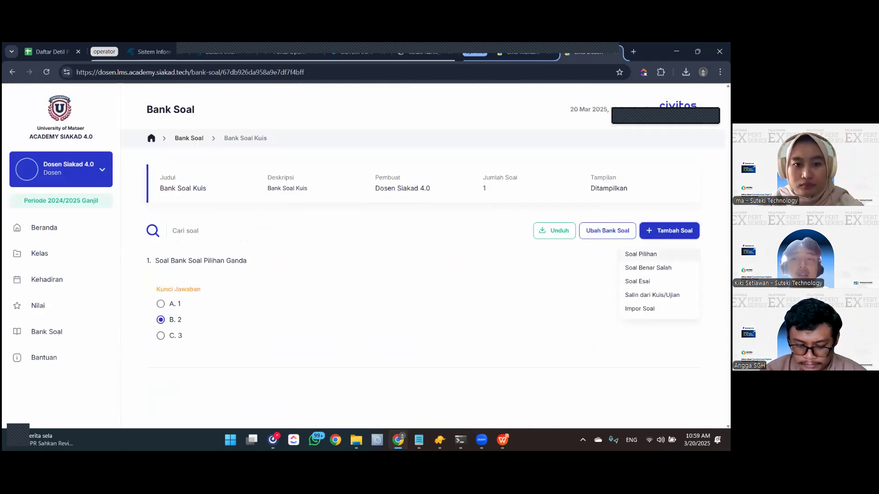
{"action": "left_click", "coordinate": [648, 268]}
{"action": "left_click", "coordinate": [279, 325]}
{"action": "type", "text": "So"}
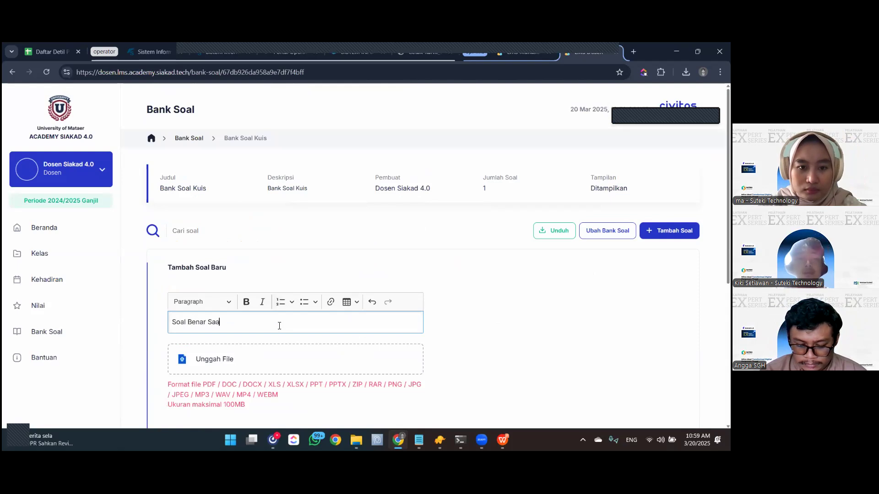
{"action": "type", "text": "al Benar Saa"}
{"action": "key", "text": "BackSpace"}
{"action": "type", "text": "l"}
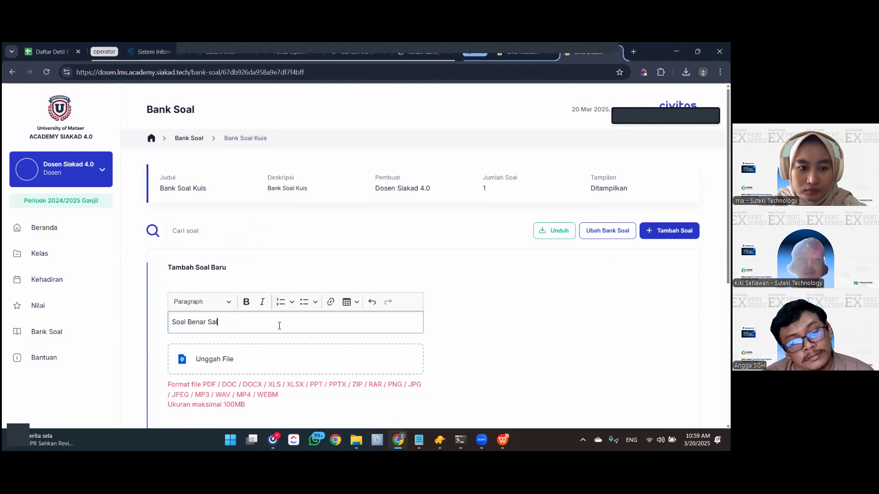
{"action": "type", "text": "ah Bank Soal"}
{"action": "left_click_drag", "start_coordinate": [294, 328], "coordinate": [177, 267]}
{"action": "scroll", "coordinate": [176, 267], "scroll_direction": "down", "scroll_amount": 4}
{"action": "left_click", "coordinate": [174, 260]}
{"action": "left_click", "coordinate": [666, 310]}
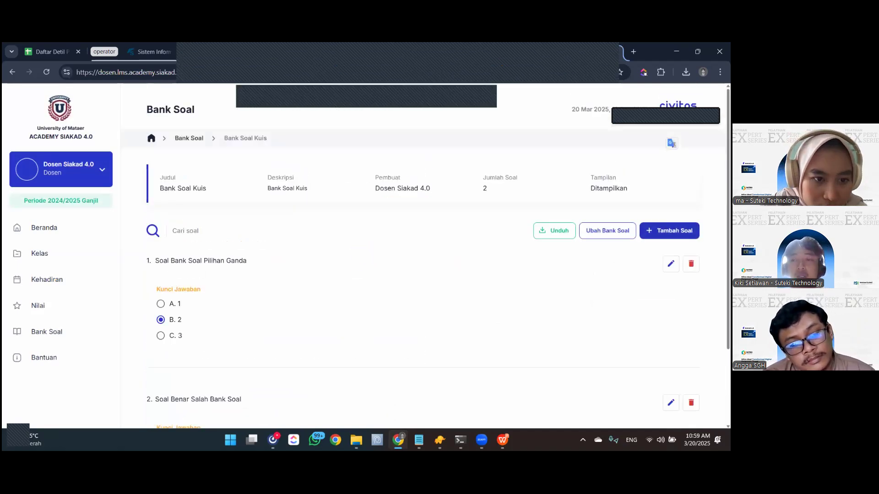
Start an essay question in the question bank with the text "Bank soal essay".
{"action": "left_click", "coordinate": [669, 231]}
{"action": "left_click", "coordinate": [644, 281]}
{"action": "left_click", "coordinate": [292, 325]}
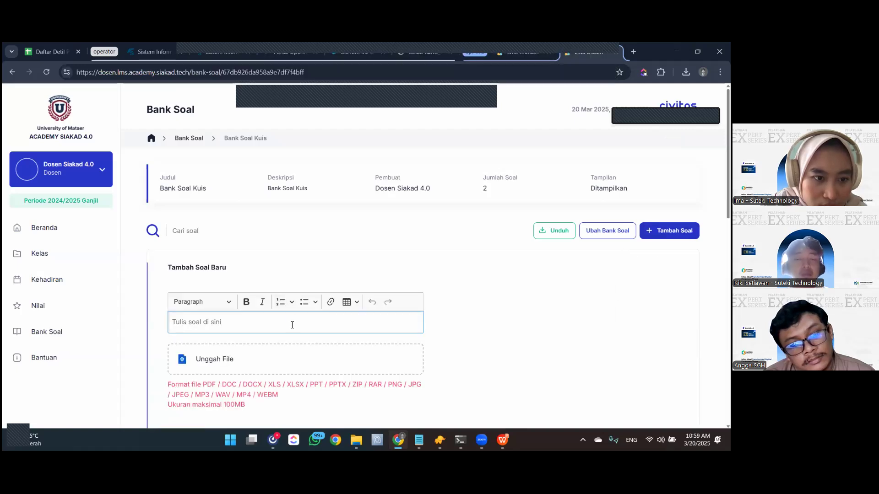
{"action": "type", "text": "B"}
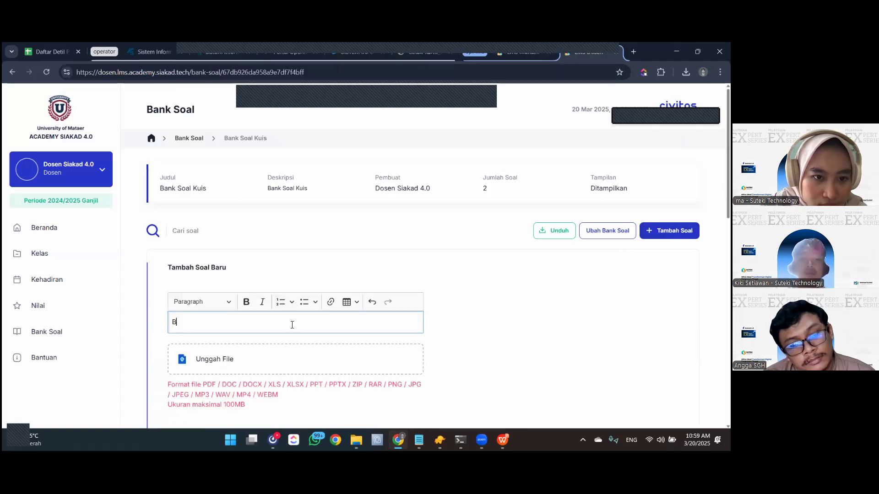
{"action": "type", "text": "ank soal essay"}
Enter "jawaban" as the essay's answer key, allow all answer types (Semua), and add the question.
{"action": "scroll", "coordinate": [298, 329], "scroll_direction": "down", "scroll_amount": 4}
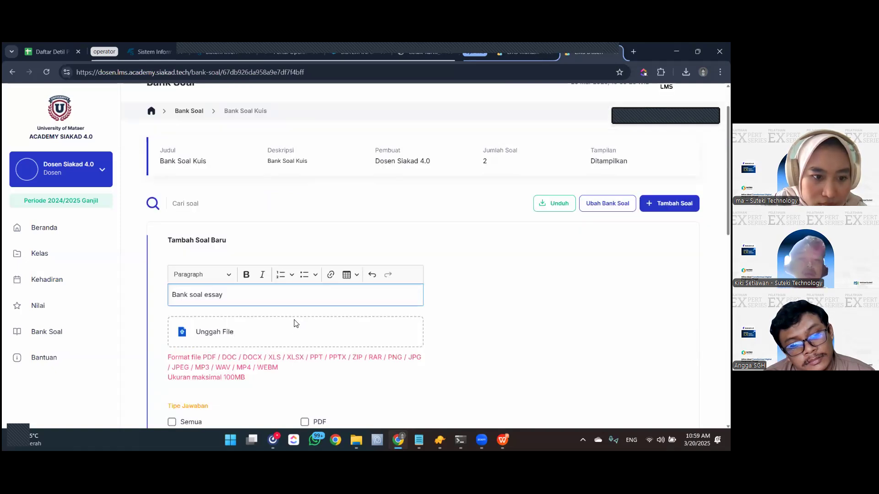
{"action": "left_click", "coordinate": [242, 340]}
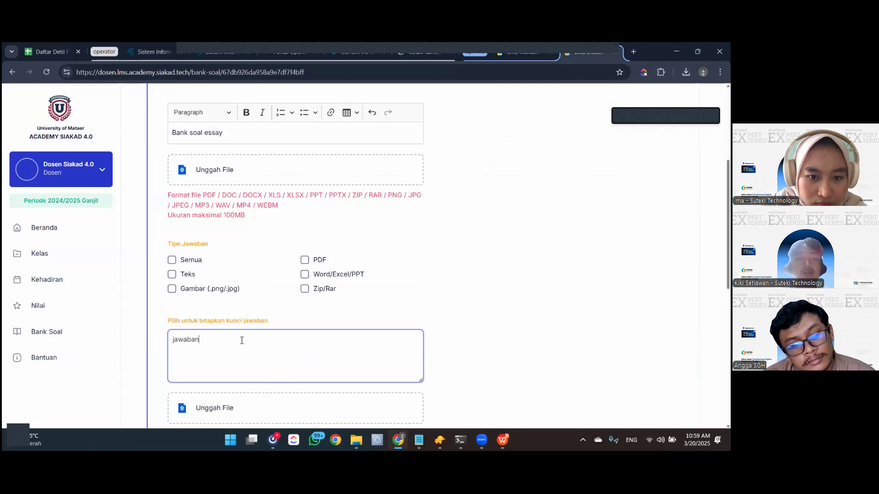
{"action": "scroll", "coordinate": [241, 341], "scroll_direction": "down", "scroll_amount": 5}
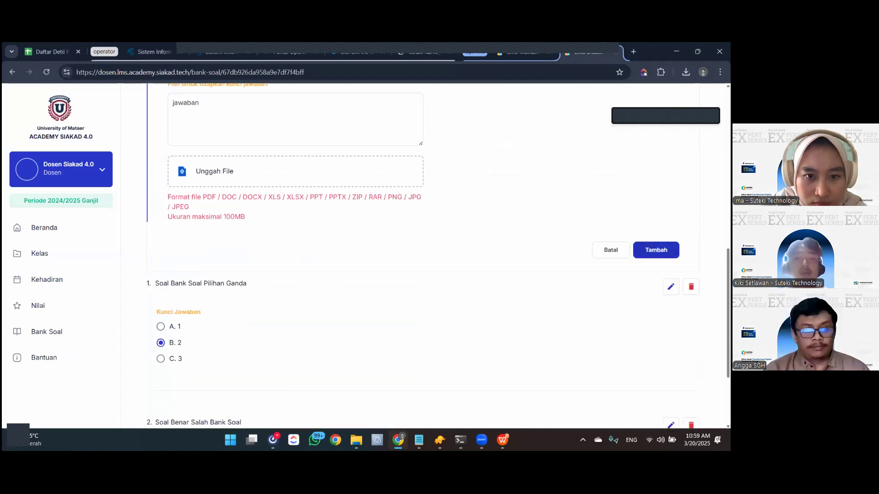
{"action": "left_click", "coordinate": [656, 250]}
{"action": "scroll", "coordinate": [328, 245], "scroll_direction": "up", "scroll_amount": 3}
{"action": "left_click", "coordinate": [172, 179]}
{"action": "left_click", "coordinate": [171, 165]}
{"action": "left_click", "coordinate": [656, 392]}
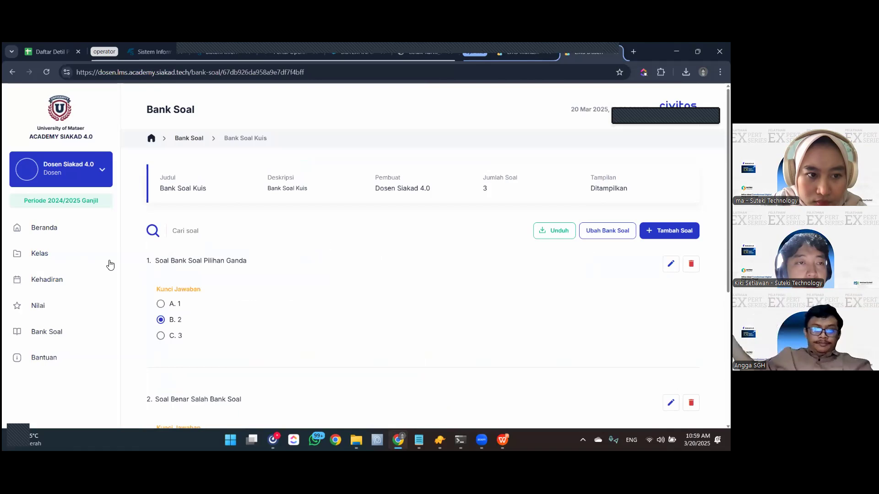
Return to the KFG001 - Akademik Siakad class and open the questions (Soal) of the Kuis in Pertemuan 9.
{"action": "left_click", "coordinate": [94, 319]}
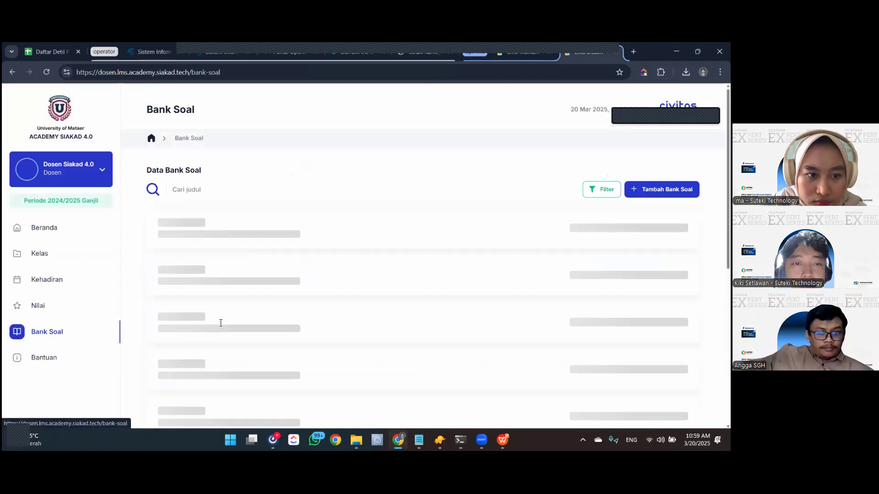
{"action": "left_click", "coordinate": [38, 254]}
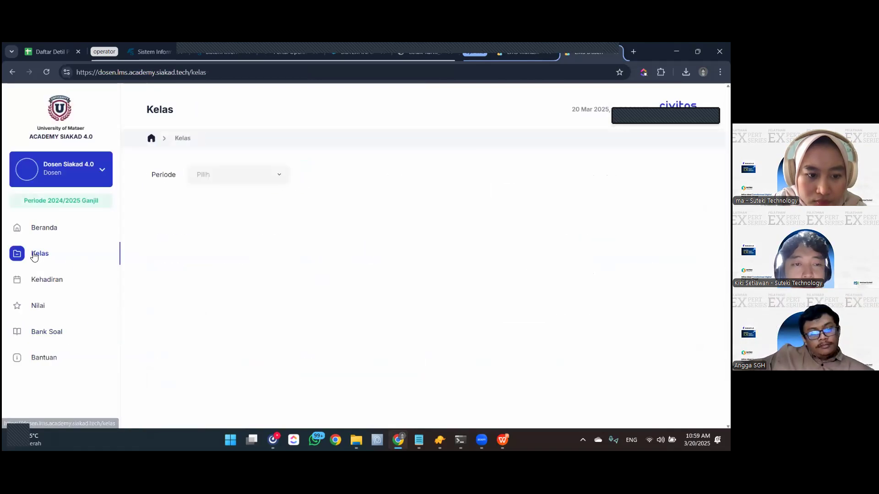
{"action": "left_click", "coordinate": [225, 260]}
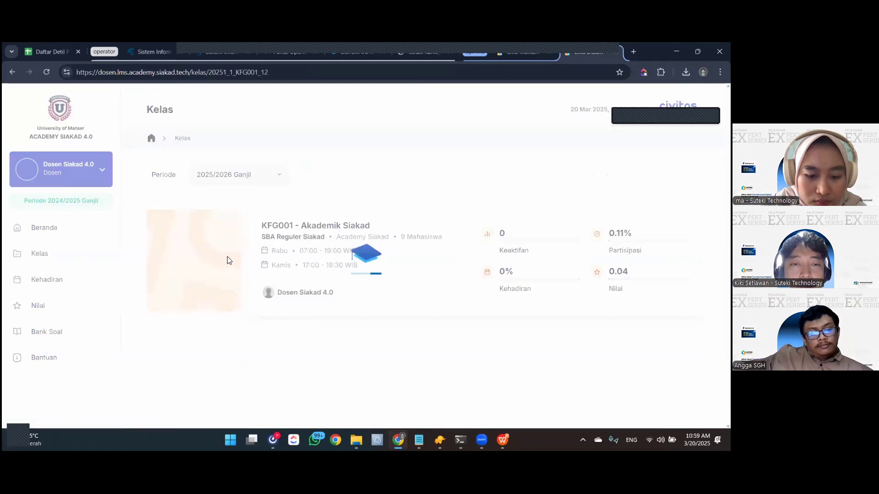
{"action": "scroll", "coordinate": [207, 388], "scroll_direction": "down", "scroll_amount": 5}
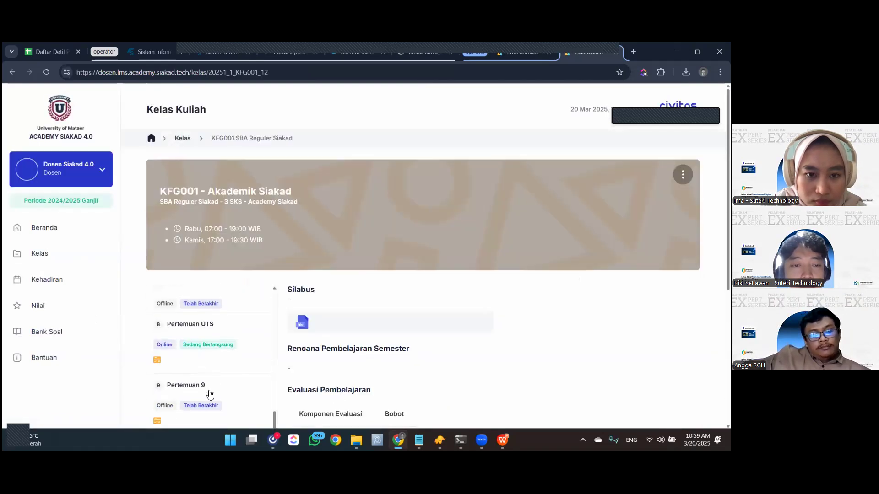
{"action": "left_click", "coordinate": [207, 388]}
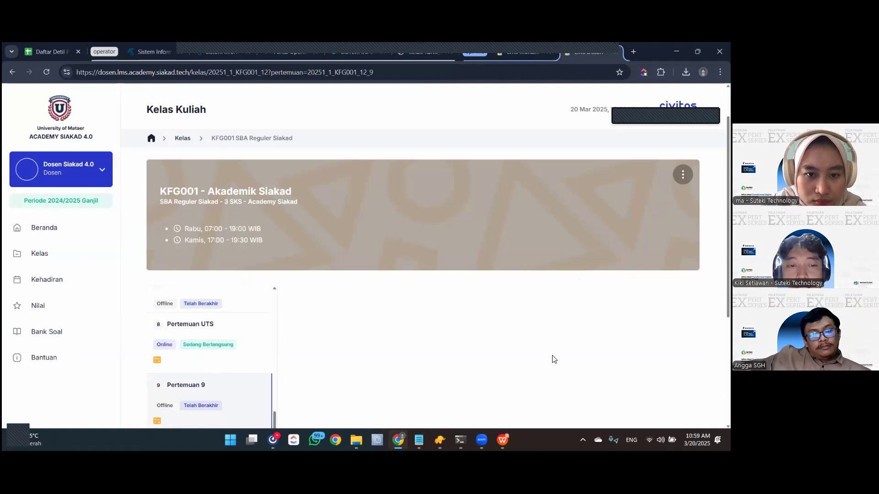
{"action": "scroll", "coordinate": [553, 359], "scroll_direction": "down", "scroll_amount": 1}
{"action": "scroll", "coordinate": [504, 327], "scroll_direction": "down", "scroll_amount": 3}
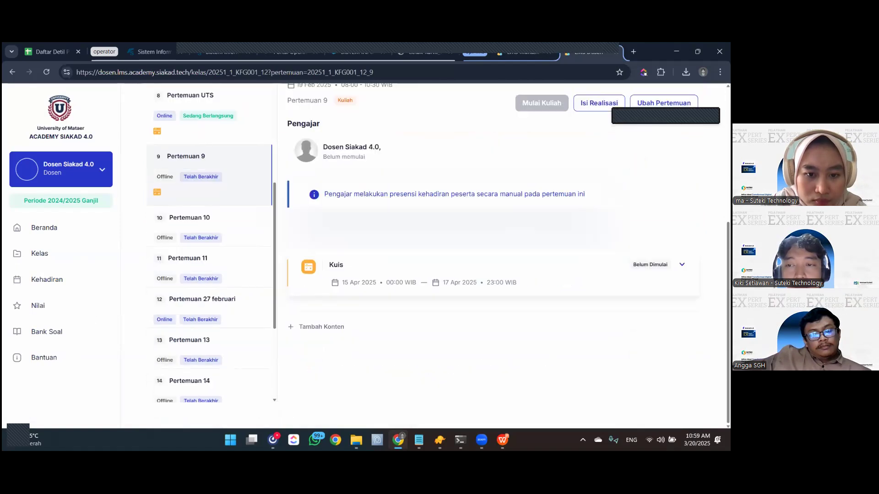
{"action": "left_click", "coordinate": [658, 321]}
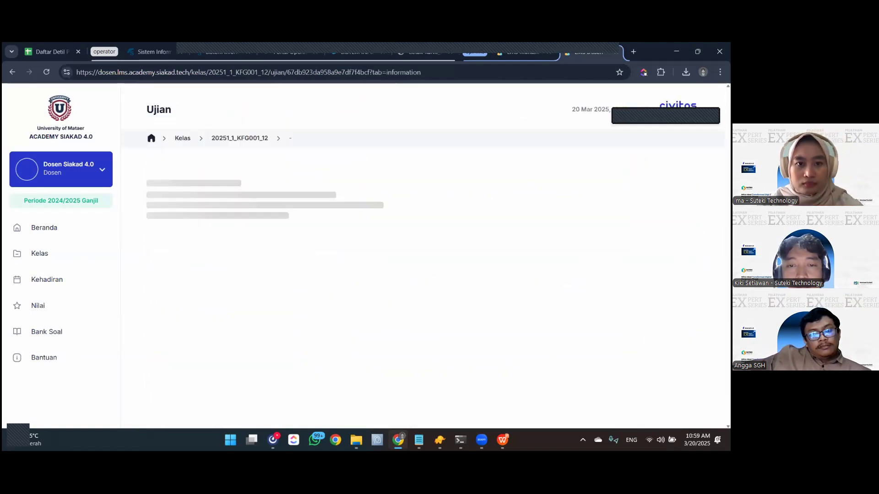
{"action": "left_click", "coordinate": [303, 183]}
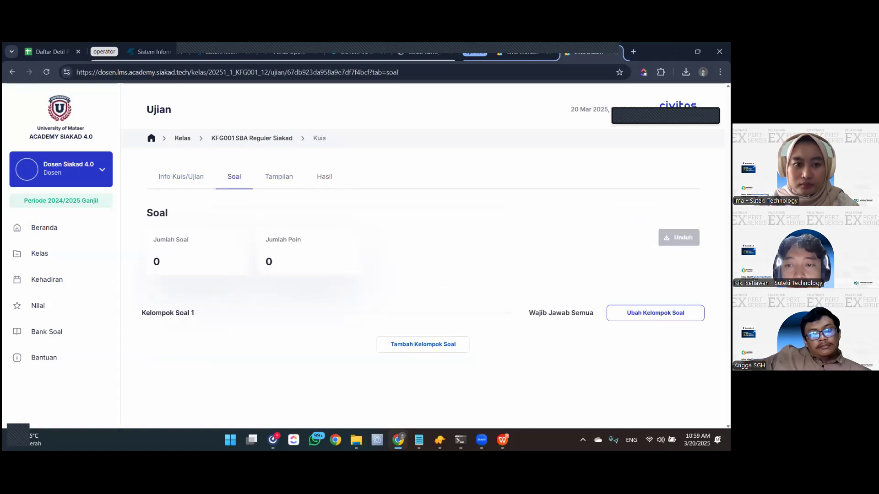
Edit Kelompok Soal 1 and open the questions of Bank Soal Kuis for copying from the question bank.
{"action": "left_click", "coordinate": [667, 313]}
{"action": "left_click", "coordinate": [484, 317]}
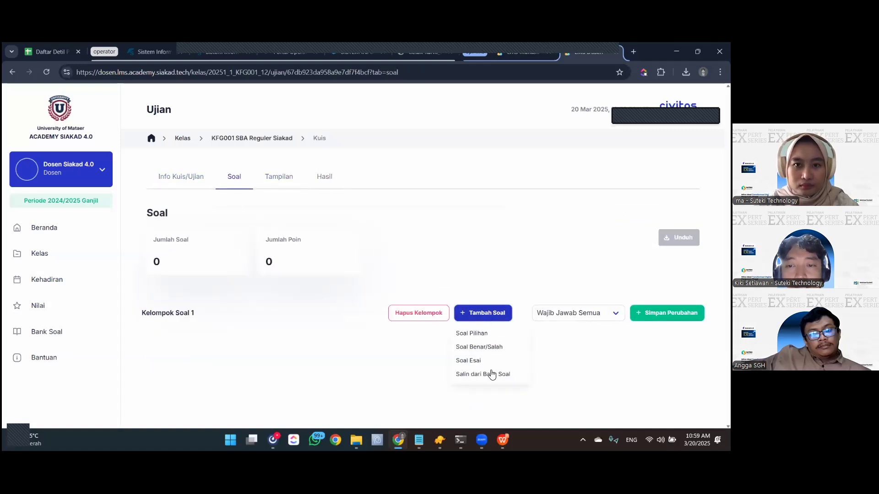
{"action": "left_click", "coordinate": [493, 373]}
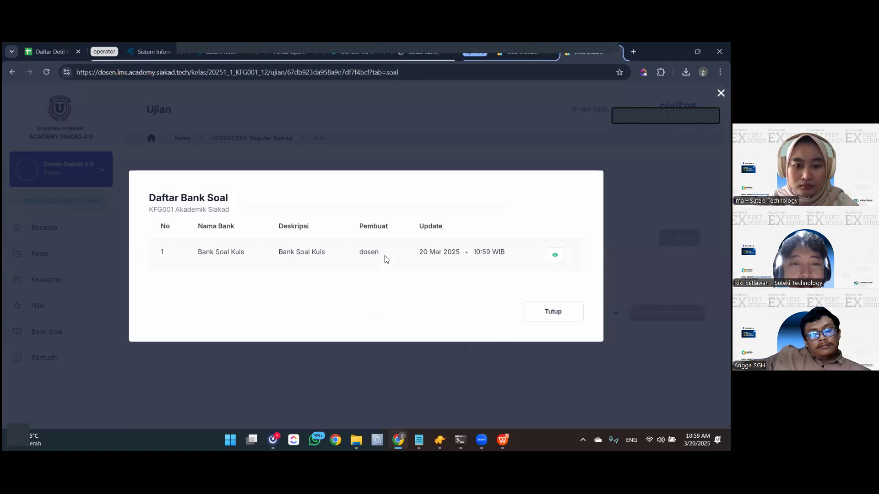
{"action": "left_click", "coordinate": [555, 257]}
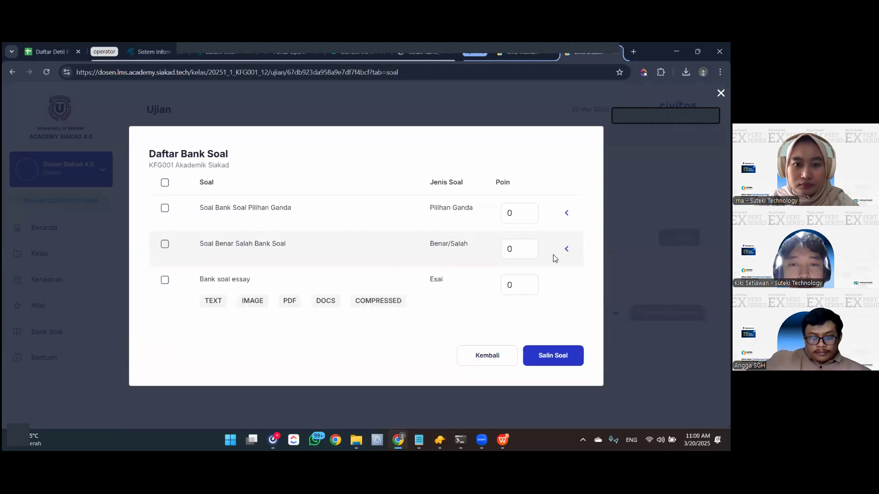
Select the multiple-choice question Soal Bank Soal Pilihan Ganda for copying and give it 5 points.
{"action": "left_click", "coordinate": [165, 209]}
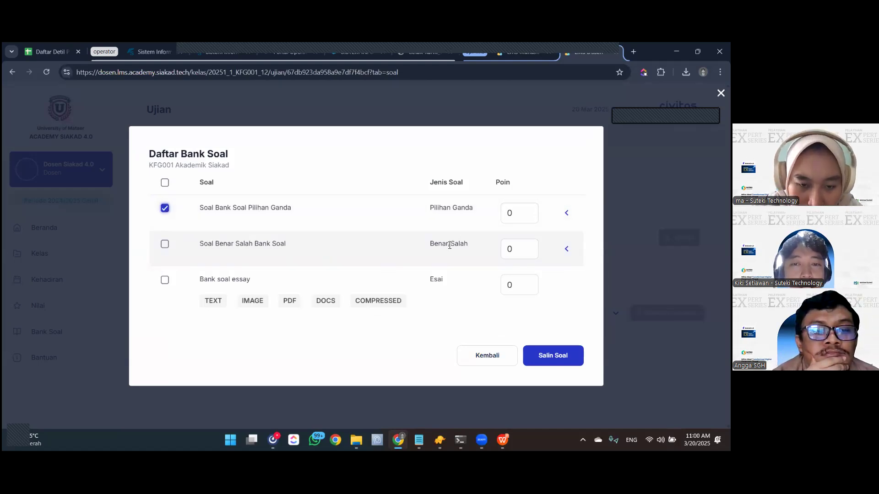
{"action": "left_click", "coordinate": [524, 214]}
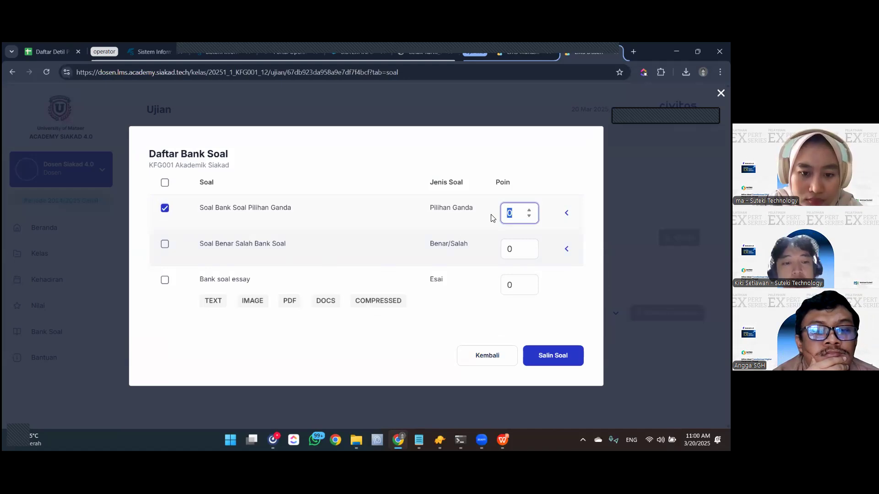
{"action": "type", "text": "5"}
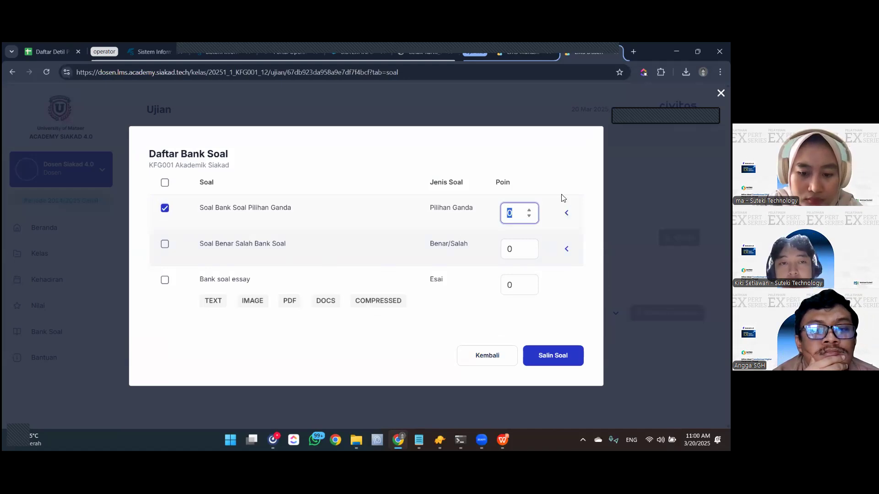
{"action": "left_click", "coordinate": [564, 198]}
{"action": "left_click", "coordinate": [555, 204]}
Give Soal Benar Salah Bank Soal 5 points, select it, and copy the chosen questions into the quiz.
{"action": "left_click", "coordinate": [520, 249]}
{"action": "type", "text": "5"}
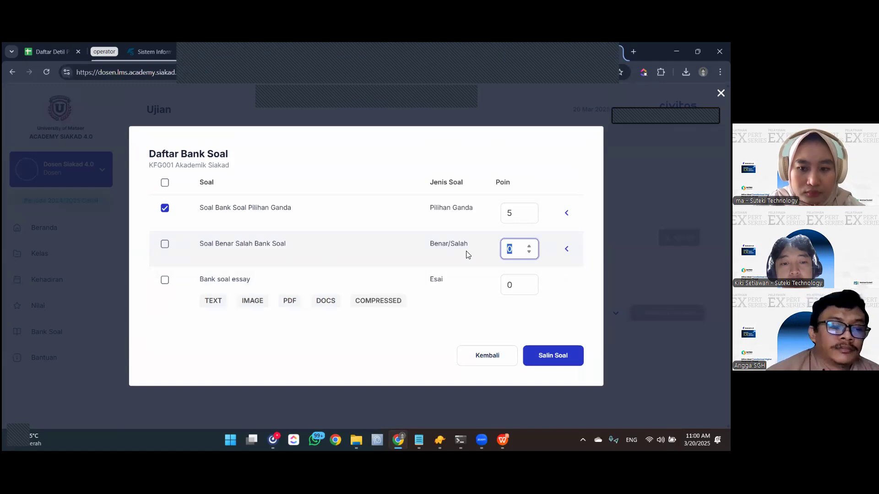
{"action": "left_click", "coordinate": [167, 246]}
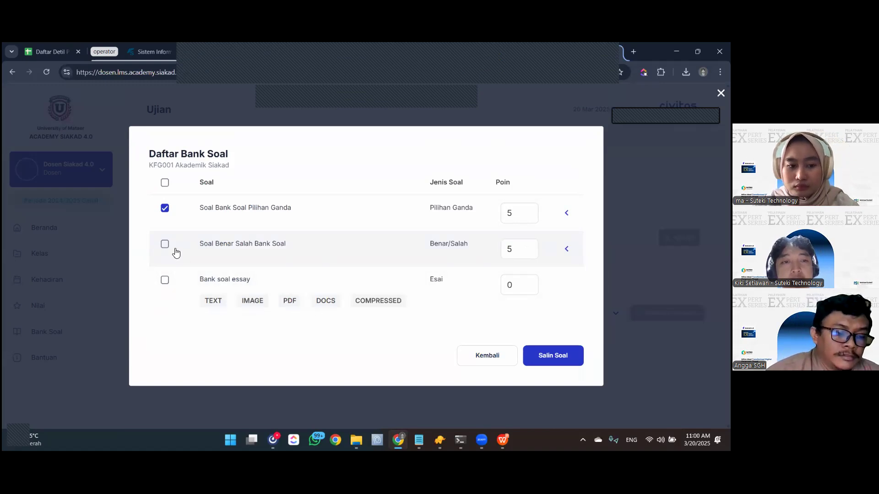
{"action": "left_click", "coordinate": [566, 356]}
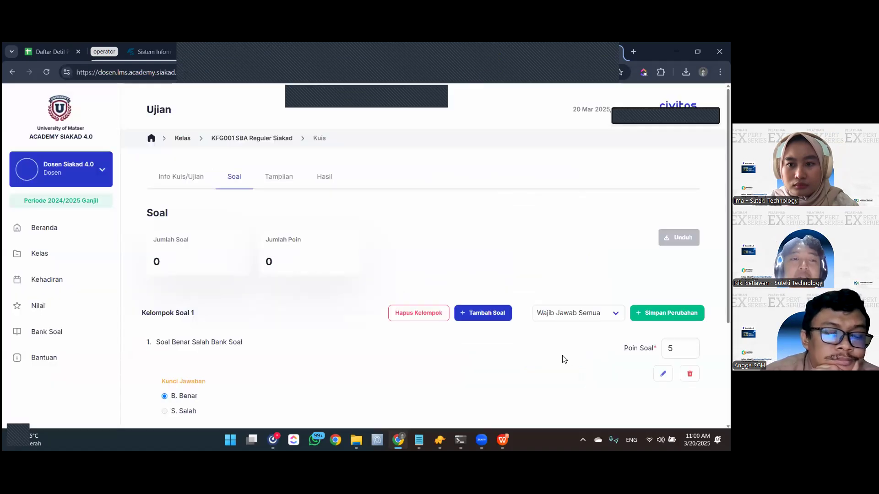
Save the changes to Kelompok Soal 1 and check the quiz's total questions and points.
{"action": "scroll", "coordinate": [564, 359], "scroll_direction": "down", "scroll_amount": 3}
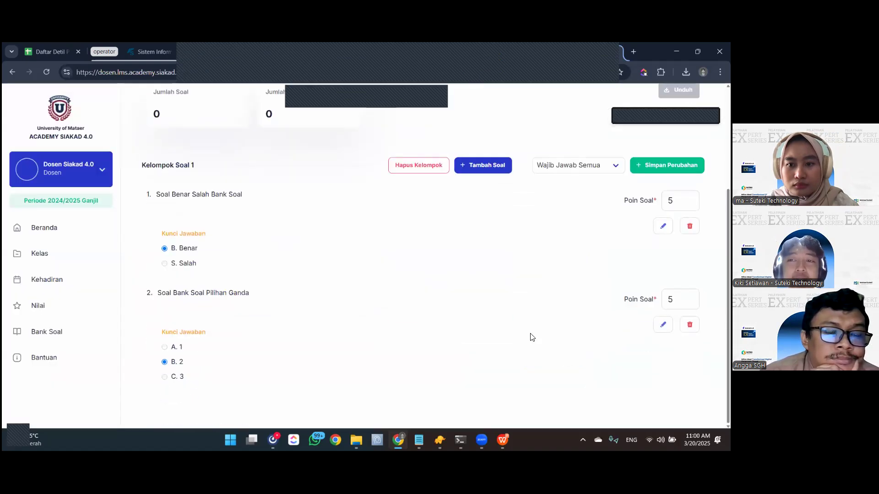
{"action": "left_click", "coordinate": [667, 165]}
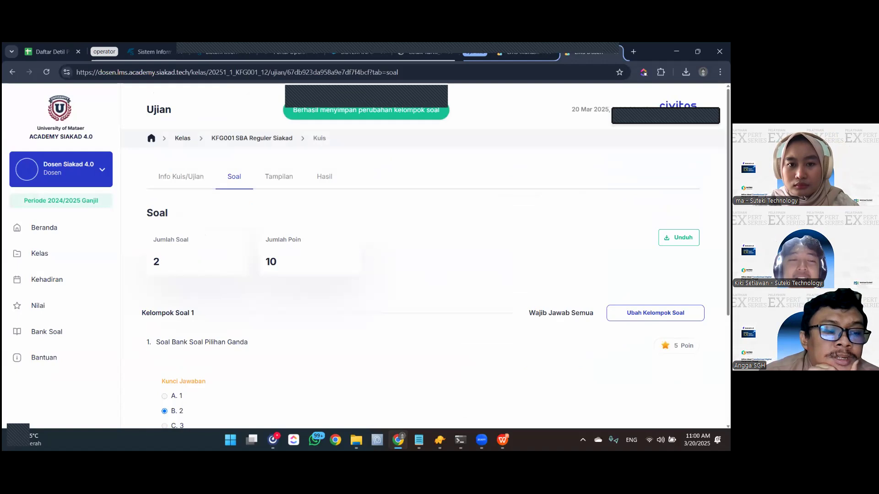
{"action": "double_click", "coordinate": [170, 262]}
{"action": "left_click_drag", "start_coordinate": [265, 266], "coordinate": [286, 266]}
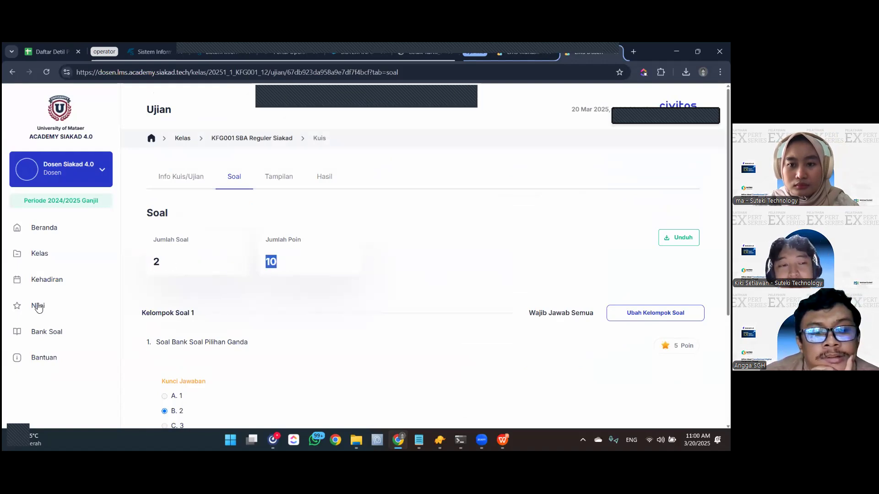
Examine the visibility options (Tampilan) in the form for adding a question bank, and cancel the form.
{"action": "left_click", "coordinate": [49, 336]}
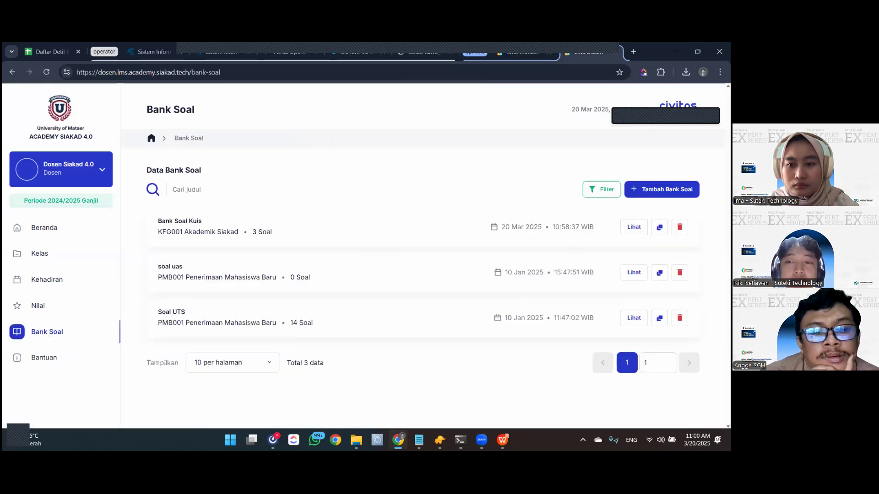
{"action": "left_click", "coordinate": [661, 189]}
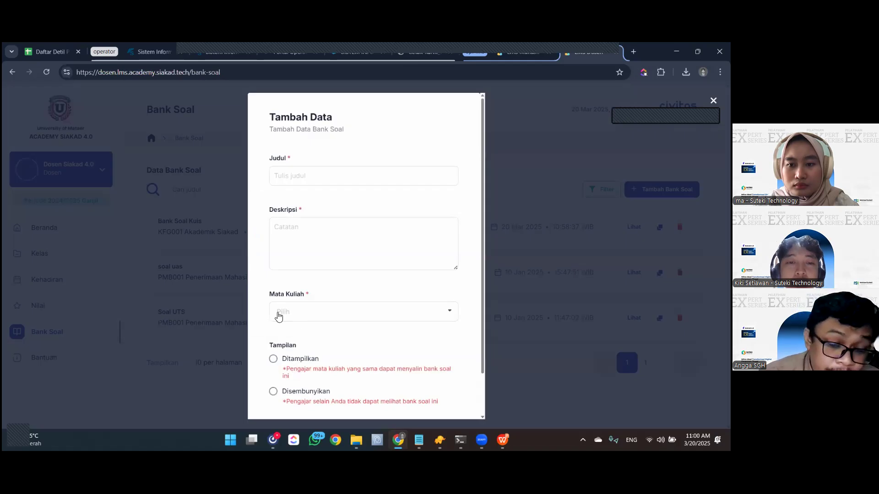
{"action": "scroll", "coordinate": [282, 313], "scroll_direction": "down", "scroll_amount": 1}
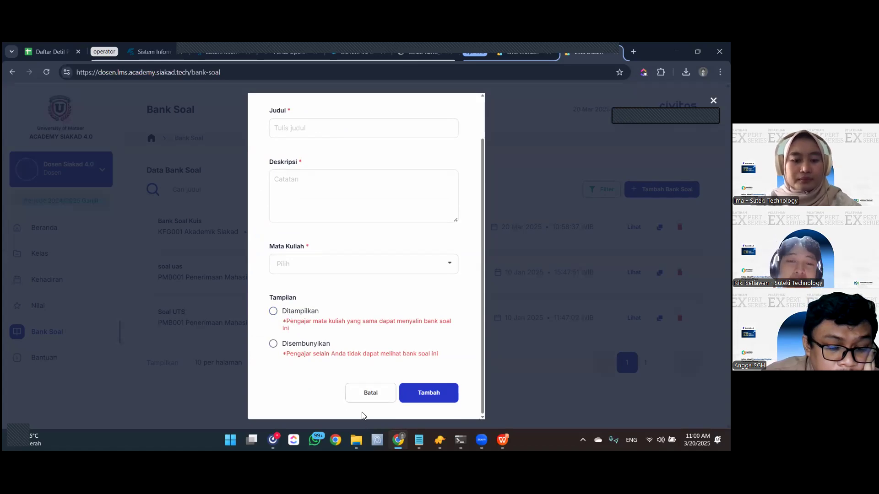
{"action": "left_click", "coordinate": [374, 390]}
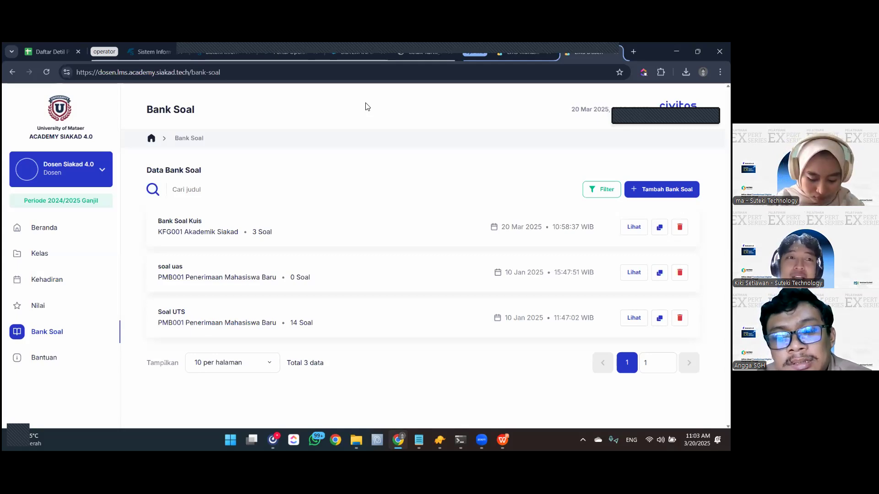
Show the classes of period 2024/2025 Ganjil and open KFG001 - Akademik Siakad.
{"action": "left_click", "coordinate": [92, 258]}
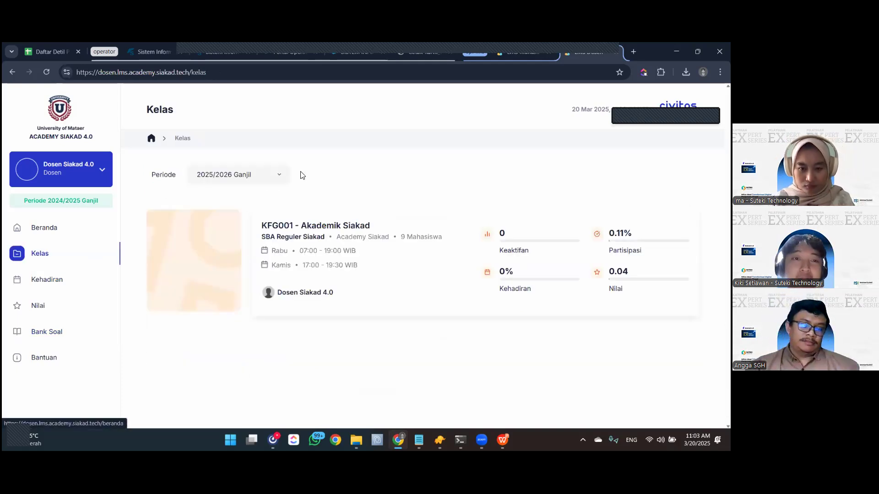
{"action": "left_click", "coordinate": [254, 182]}
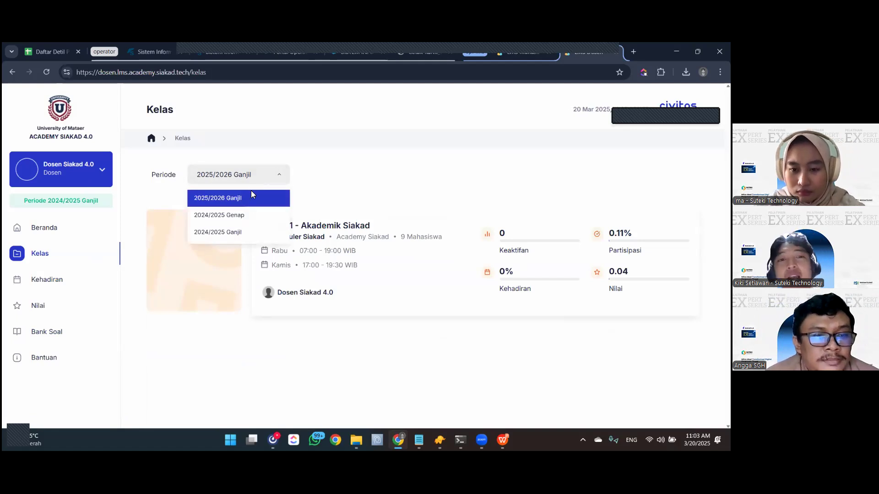
{"action": "left_click", "coordinate": [250, 232]}
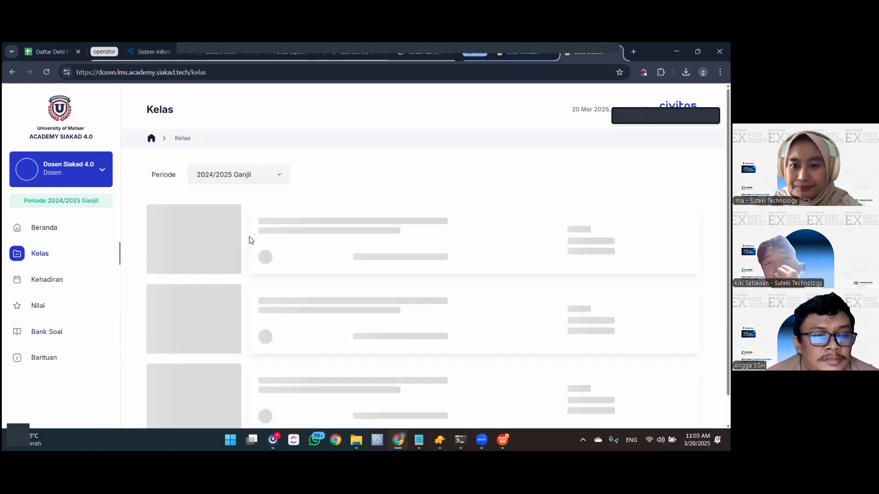
{"action": "scroll", "coordinate": [208, 268], "scroll_direction": "down", "scroll_amount": 2}
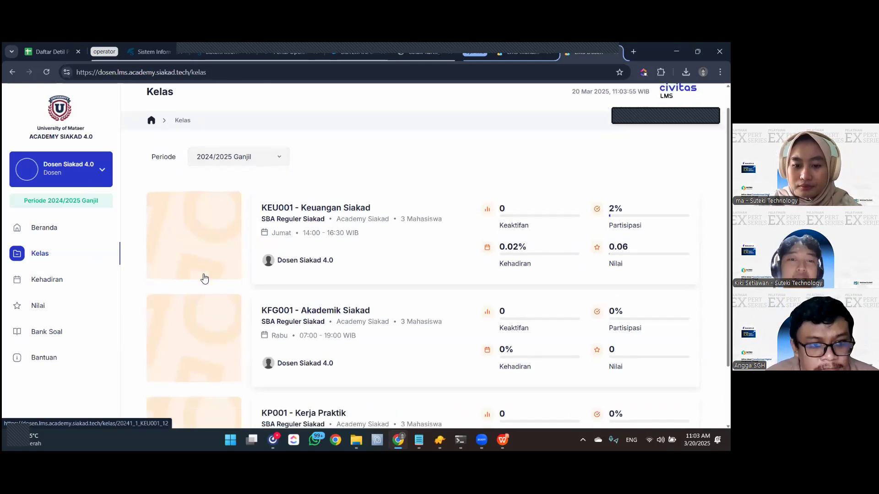
{"action": "left_click", "coordinate": [202, 272]}
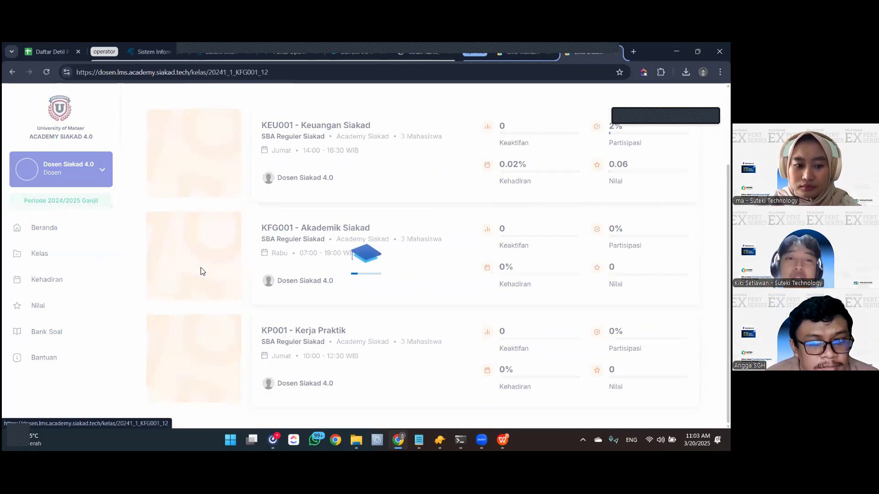
Look through the class's list of meetings and open Pertemuan 16.
{"action": "scroll", "coordinate": [205, 286], "scroll_direction": "down", "scroll_amount": 10}
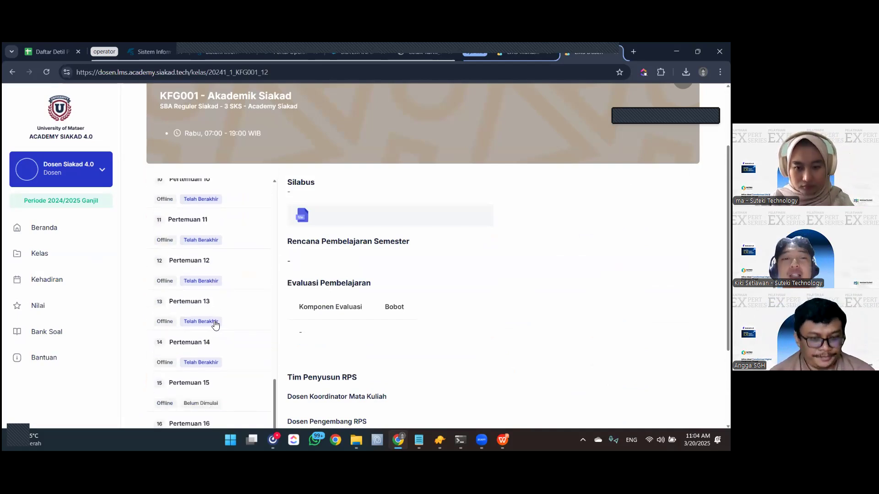
{"action": "scroll", "coordinate": [221, 295], "scroll_direction": "up", "scroll_amount": 10}
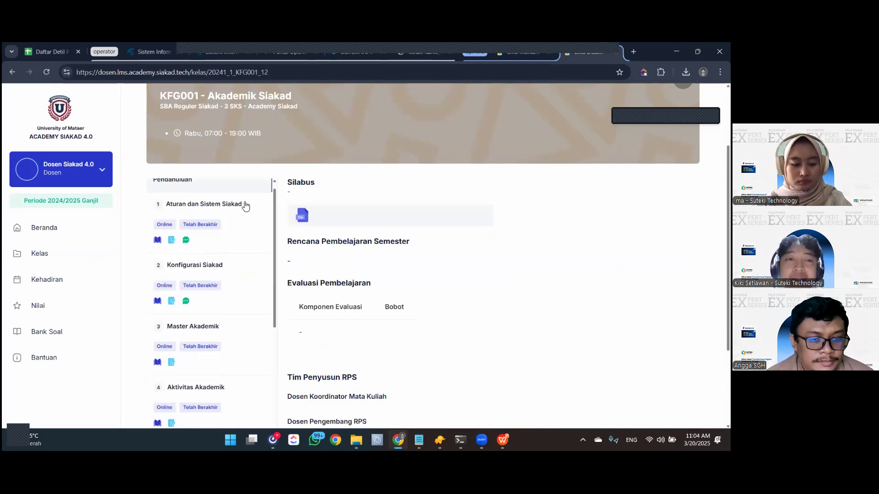
{"action": "scroll", "coordinate": [196, 293], "scroll_direction": "down", "scroll_amount": 10}
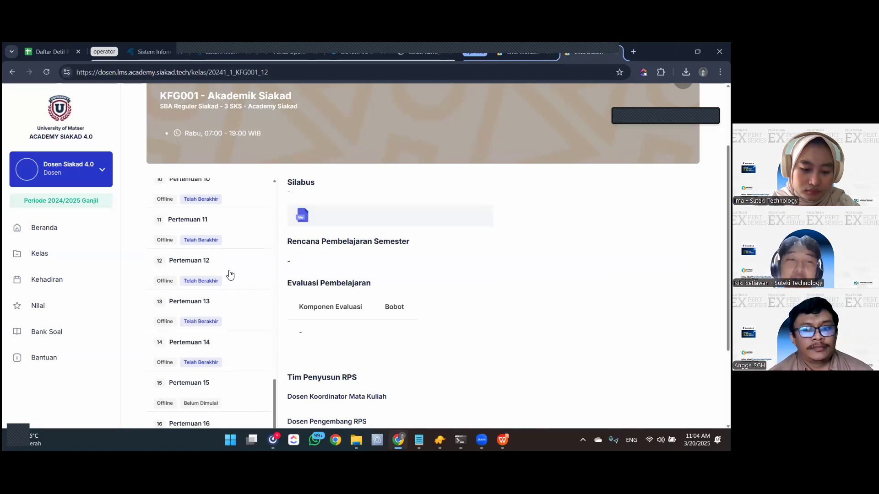
{"action": "scroll", "coordinate": [229, 274], "scroll_direction": "up", "scroll_amount": 2}
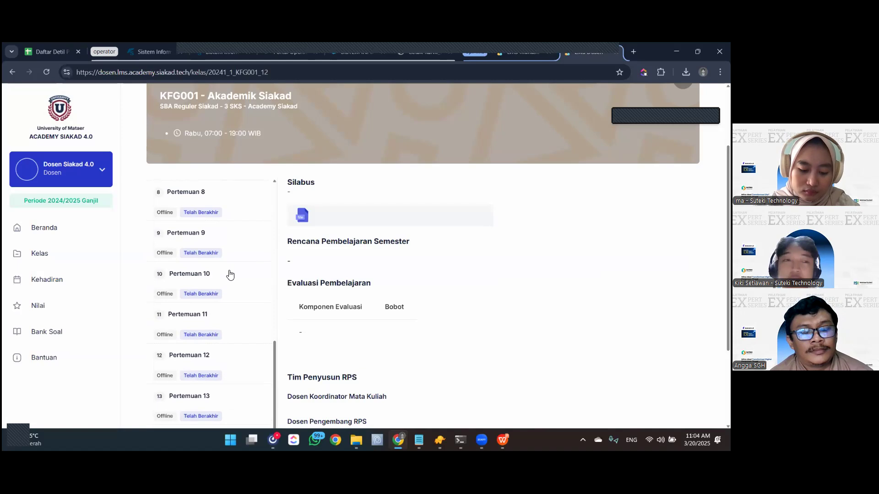
{"action": "scroll", "coordinate": [215, 245], "scroll_direction": "up", "scroll_amount": 1}
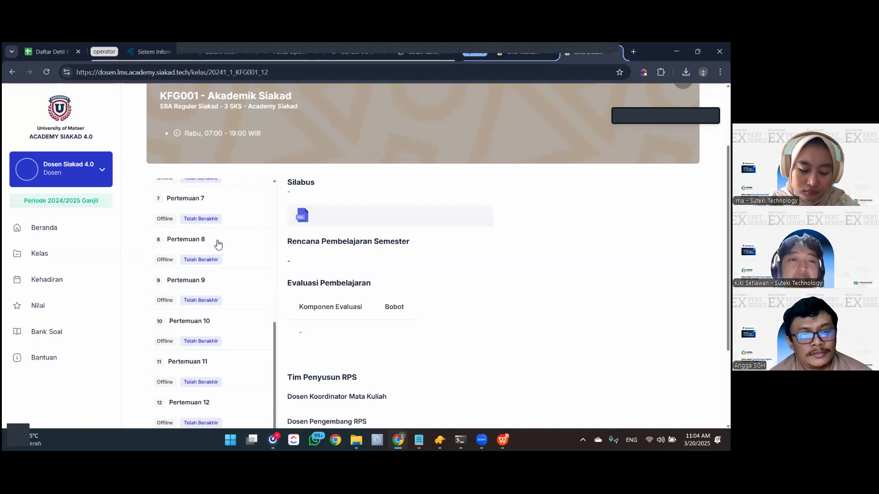
{"action": "scroll", "coordinate": [212, 376], "scroll_direction": "down", "scroll_amount": 6}
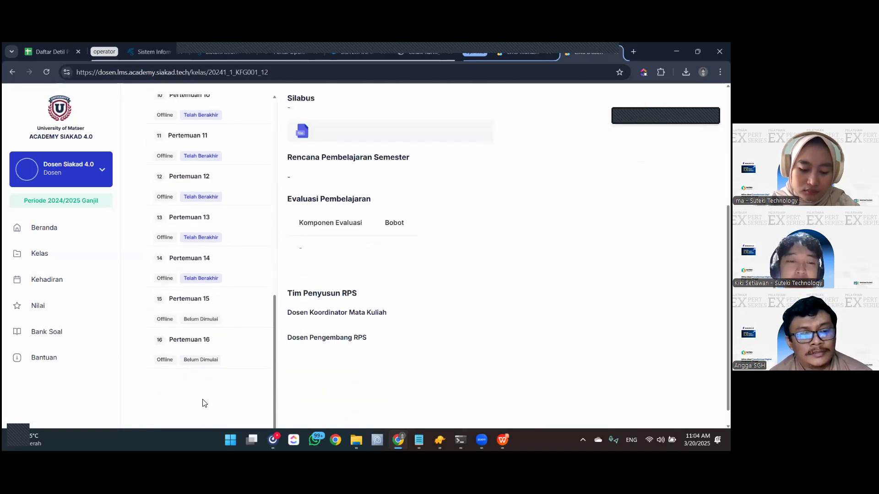
{"action": "left_click", "coordinate": [204, 311]}
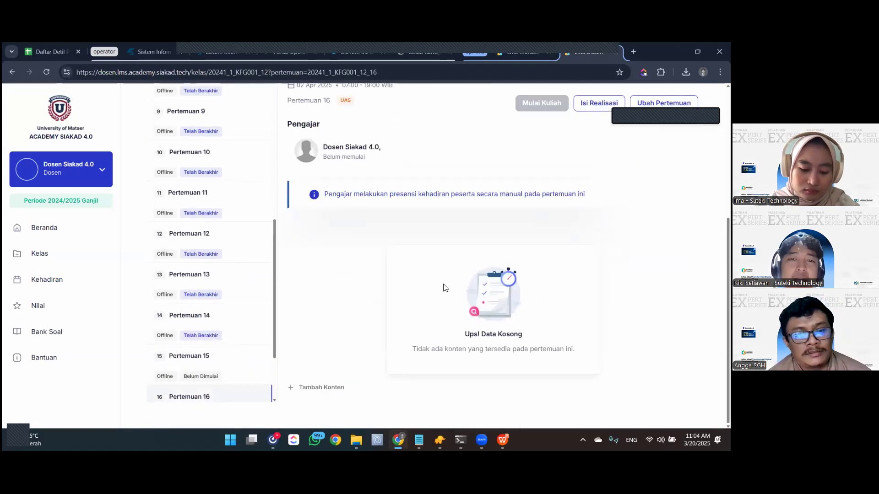
Start an exam (Ujian) in Pertemuan 16 with "Ujian Remedial" as both its title and description.
{"action": "left_click", "coordinate": [323, 388]}
{"action": "scroll", "coordinate": [431, 390], "scroll_direction": "down", "scroll_amount": 1}
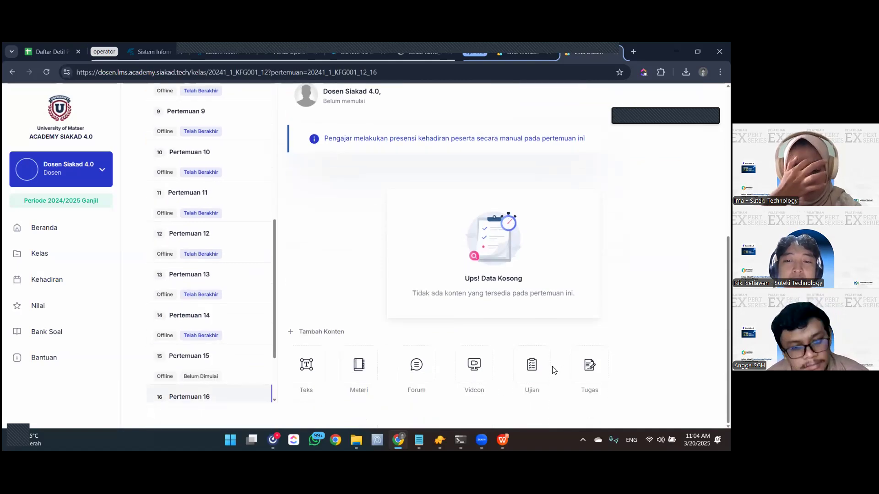
{"action": "left_click", "coordinate": [538, 365]}
{"action": "scroll", "coordinate": [226, 276], "scroll_direction": "down", "scroll_amount": 2}
{"action": "left_click", "coordinate": [257, 197]}
{"action": "type", "text": "Ujian Remedial"}
{"action": "key", "text": "ctrl+a"}
{"action": "key", "text": "ctrl+c"}
{"action": "left_click", "coordinate": [284, 280]}
{"action": "key", "text": "ctrl+v"}
Set the exam type to UAS and its start date to 20/03/2025.
{"action": "scroll", "coordinate": [287, 307], "scroll_direction": "down", "scroll_amount": 1}
{"action": "left_click", "coordinate": [275, 302]}
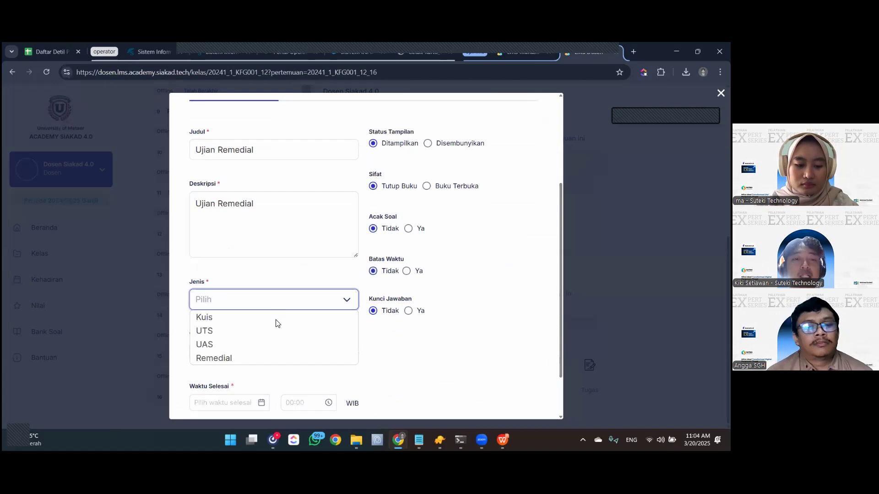
{"action": "left_click", "coordinate": [270, 345]}
{"action": "left_click", "coordinate": [256, 353]}
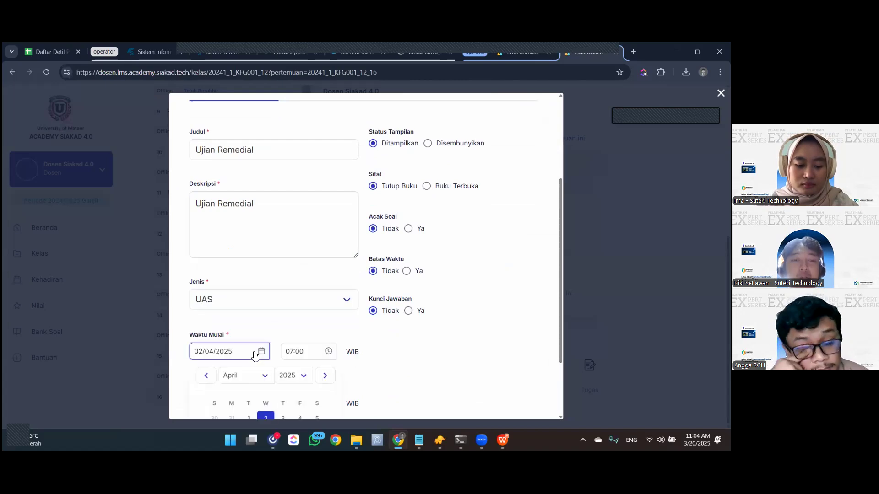
{"action": "scroll", "coordinate": [265, 343], "scroll_direction": "down", "scroll_amount": 2}
{"action": "left_click", "coordinate": [206, 286]}
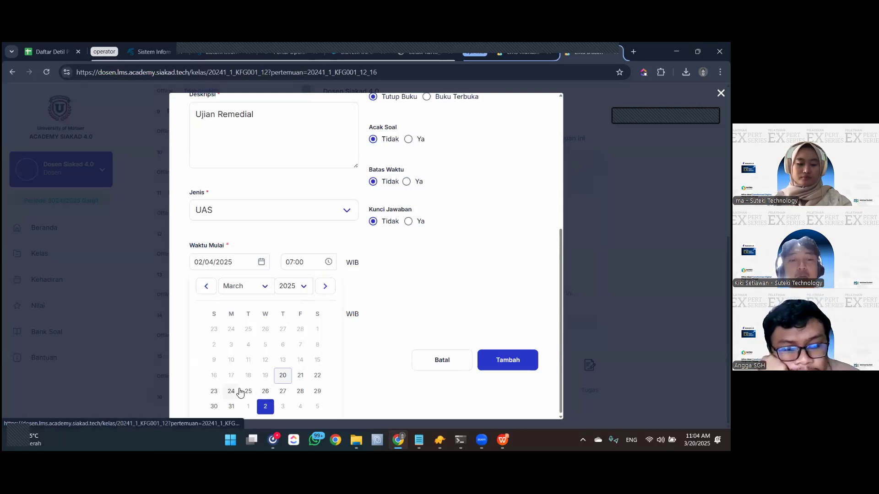
{"action": "left_click", "coordinate": [283, 376]}
{"action": "left_click", "coordinate": [307, 296]}
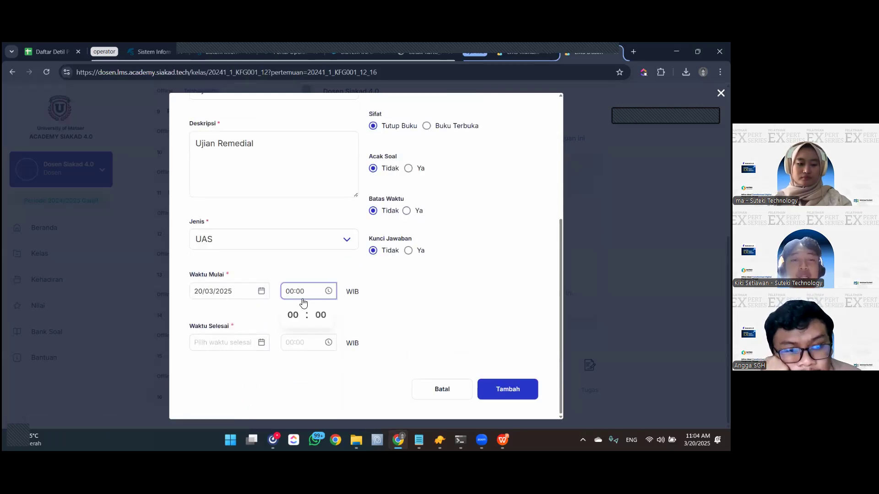
Set the exam's end date to 21/03/2025 and enable a time limit of 120 minutes.
{"action": "left_click", "coordinate": [235, 343]}
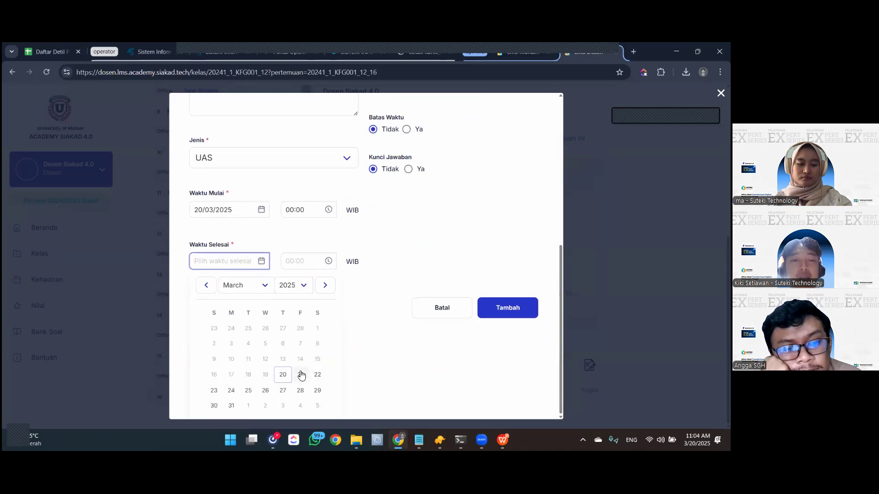
{"action": "left_click", "coordinate": [300, 374]}
{"action": "scroll", "coordinate": [404, 241], "scroll_direction": "up", "scroll_amount": 2}
{"action": "scroll", "coordinate": [403, 230], "scroll_direction": "down", "scroll_amount": 2}
{"action": "left_click", "coordinate": [415, 210]}
{"action": "left_click", "coordinate": [449, 224]}
{"action": "type", "text": "120"}
Set the exam's start time to 12:00 and add the exam to Pertemuan 16.
{"action": "left_click", "coordinate": [509, 392]}
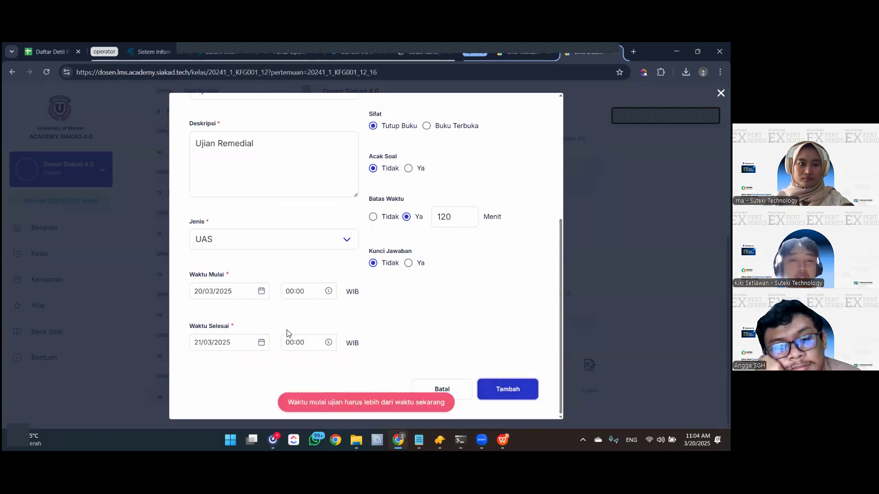
{"action": "left_click", "coordinate": [232, 294]}
{"action": "left_click", "coordinate": [298, 291]}
{"action": "left_click", "coordinate": [293, 316]}
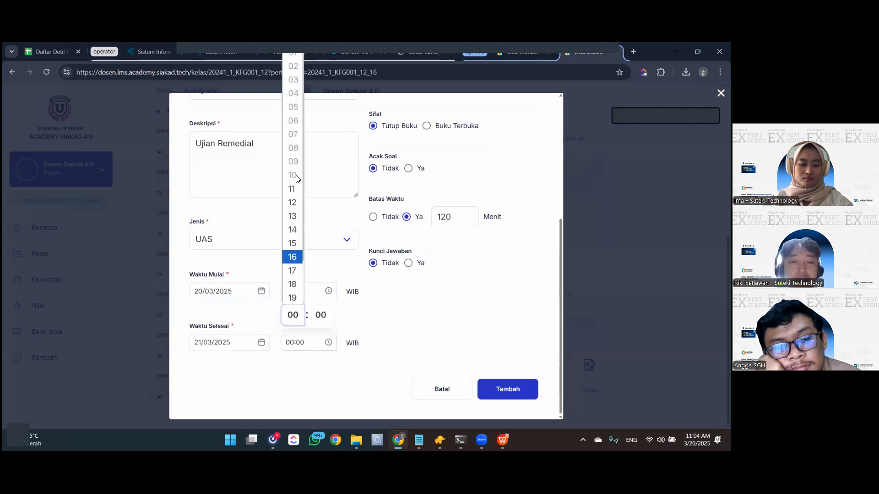
{"action": "left_click", "coordinate": [292, 203]}
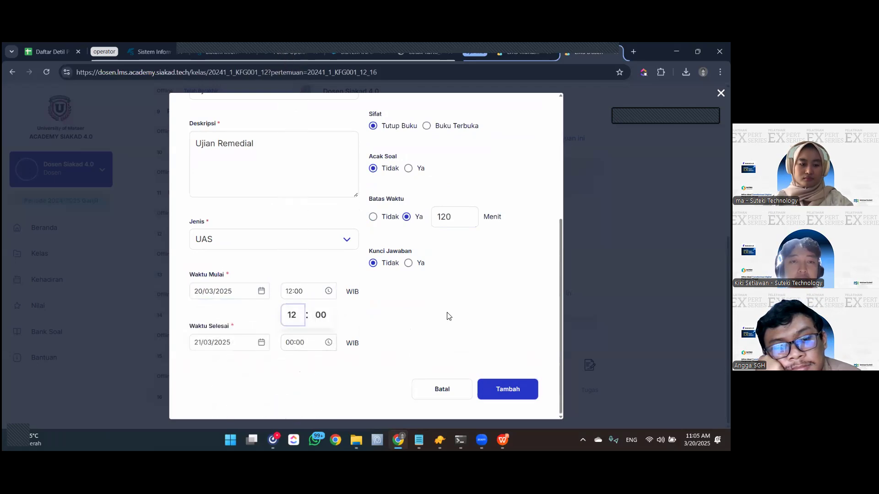
{"action": "left_click", "coordinate": [502, 389]}
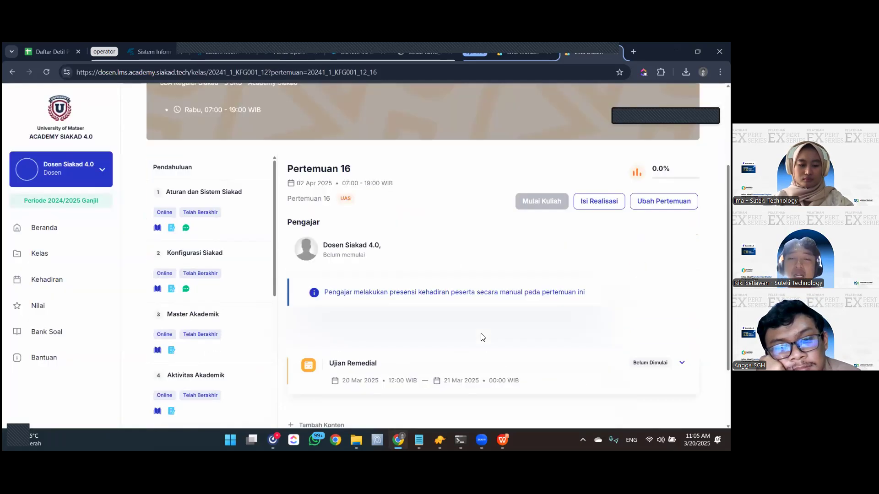
Open the Ujian Remedial exam in Pertemuan 16 and review its information, questions and results pages.
{"action": "left_click", "coordinate": [658, 349]}
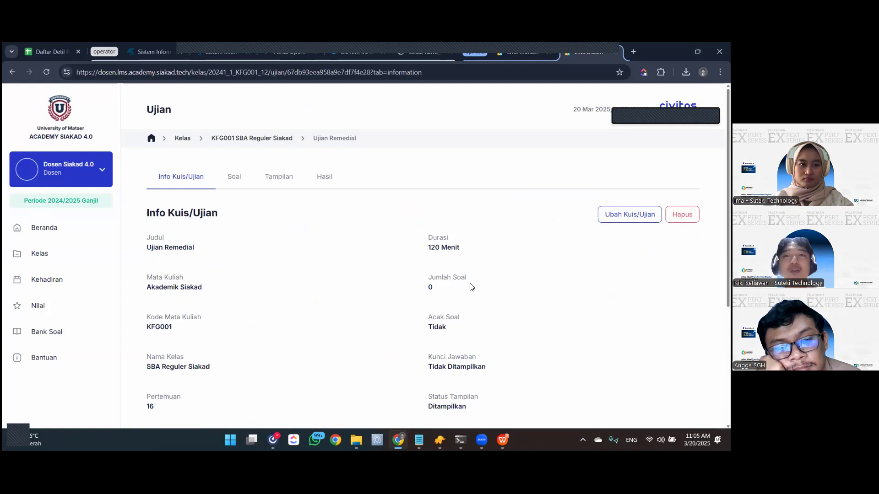
{"action": "scroll", "coordinate": [475, 302], "scroll_direction": "down", "scroll_amount": 4}
{"action": "scroll", "coordinate": [379, 349], "scroll_direction": "up", "scroll_amount": 4}
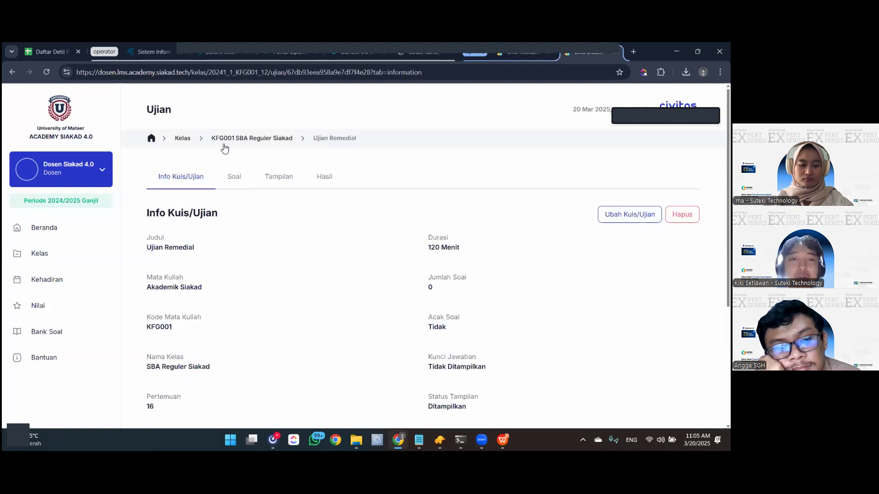
{"action": "left_click", "coordinate": [241, 182]}
{"action": "left_click", "coordinate": [323, 177]}
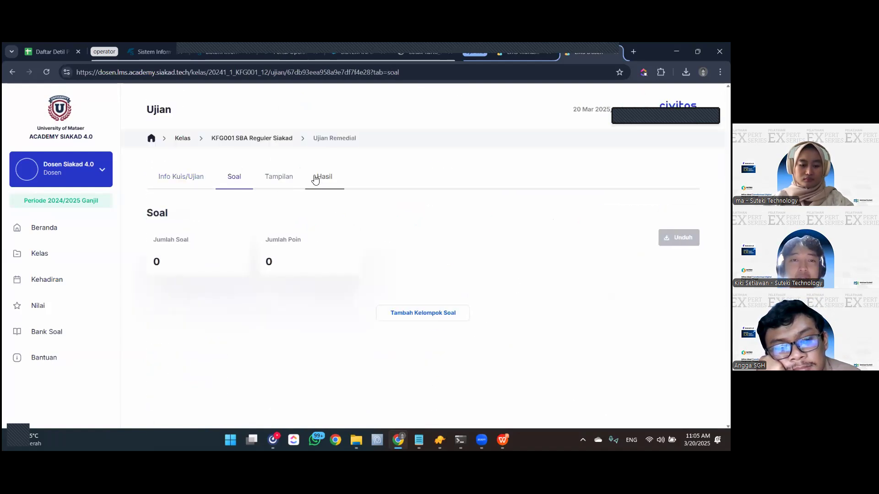
{"action": "scroll", "coordinate": [236, 314], "scroll_direction": "down", "scroll_amount": 1}
{"action": "double_click", "coordinate": [236, 315]}
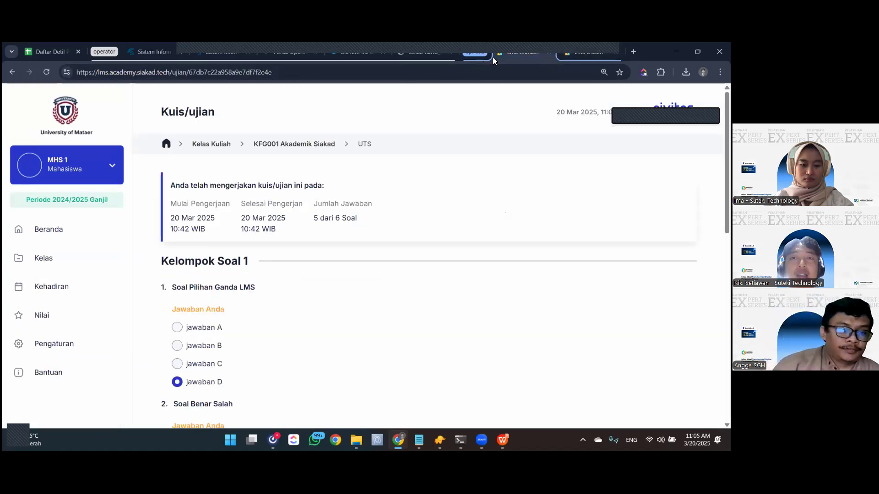
{"action": "left_click", "coordinate": [579, 51]}
{"action": "left_click", "coordinate": [473, 92]}
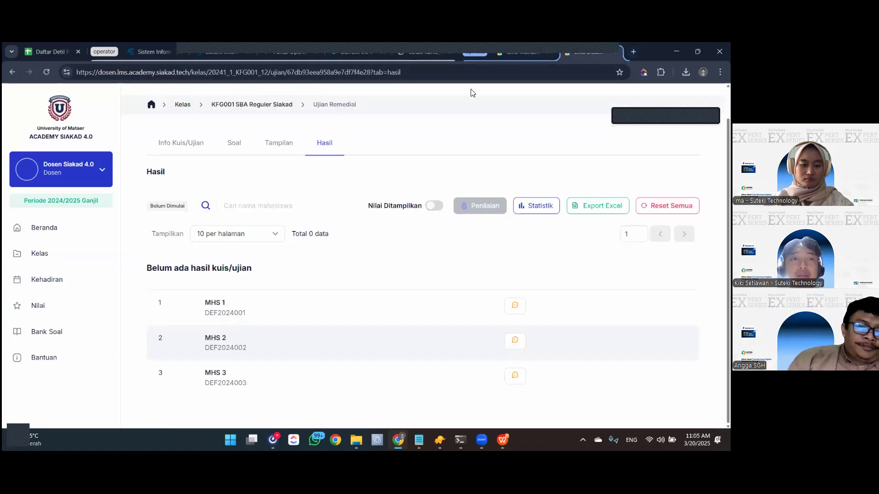
{"action": "left_click", "coordinate": [455, 77]}
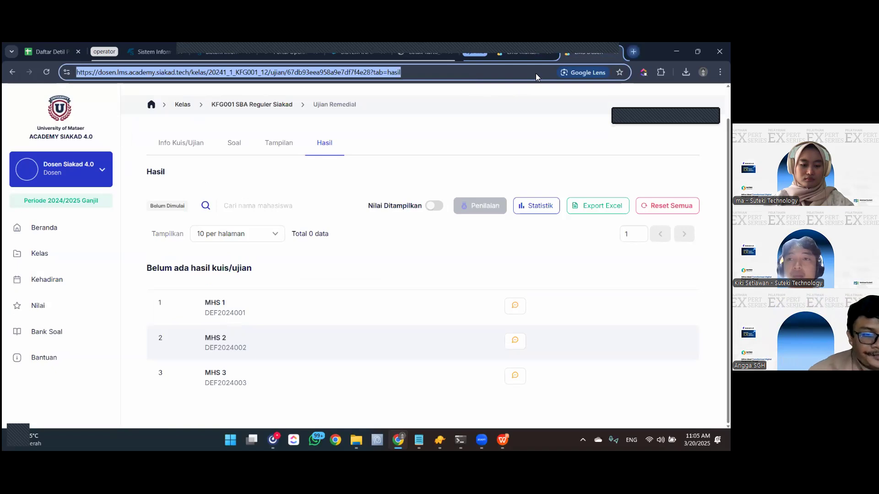
{"action": "key", "text": "ctrl+t"}
{"action": "key", "text": "ctrl+v"}
{"action": "left_click_drag", "start_coordinate": [198, 70], "coordinate": [428, 53]}
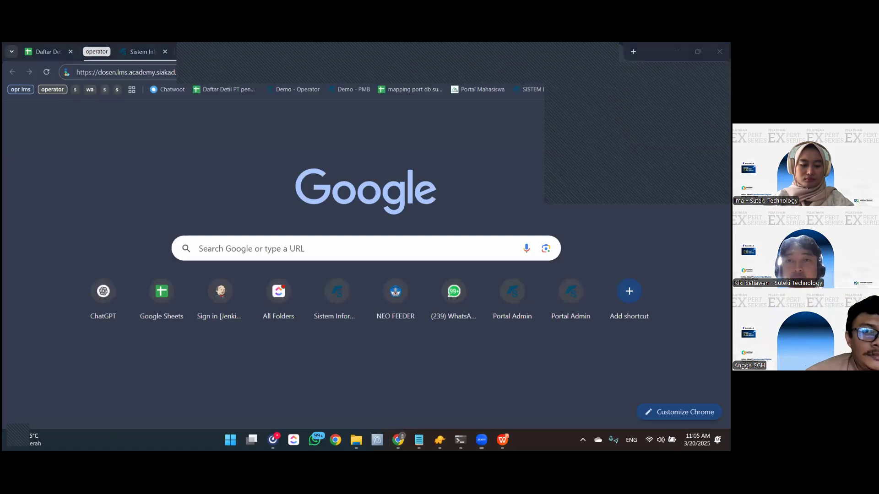
Switch to the student LMS and open Pertemuan 16 of the KFG001 - Akademik Siakad class.
{"action": "left_click", "coordinate": [476, 56]}
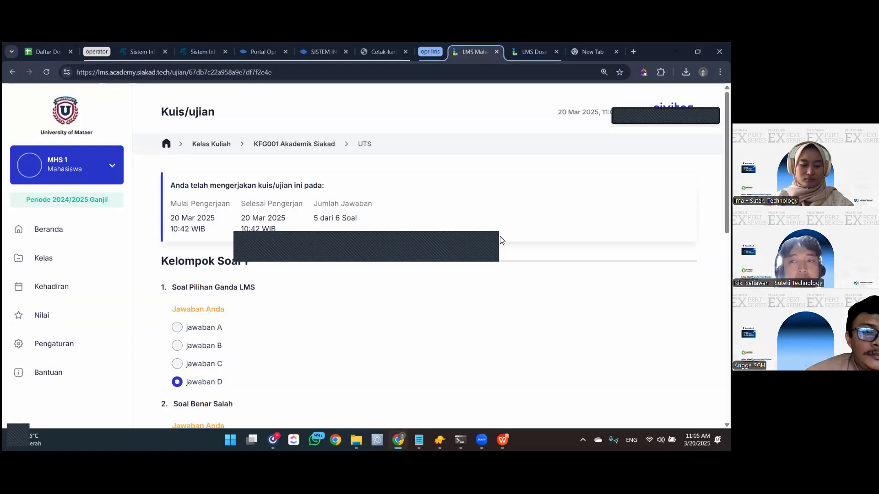
{"action": "left_click", "coordinate": [51, 259]}
{"action": "key", "text": "F11"}
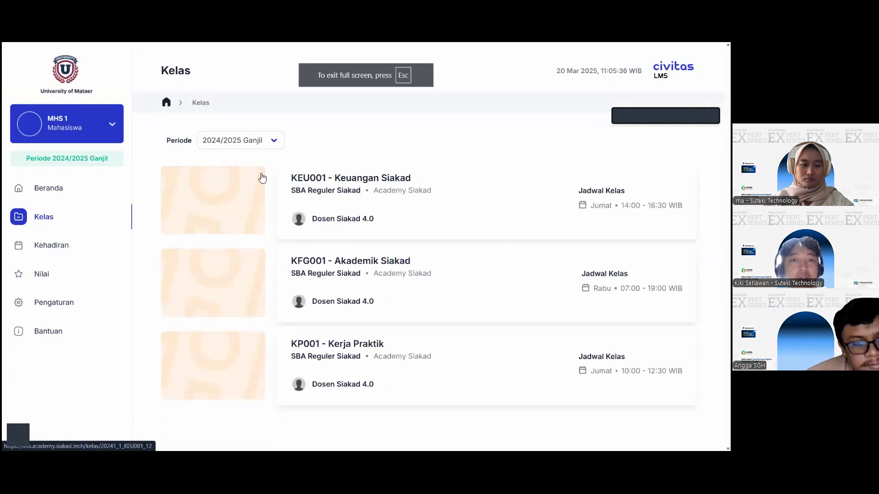
{"action": "key", "text": "F11"}
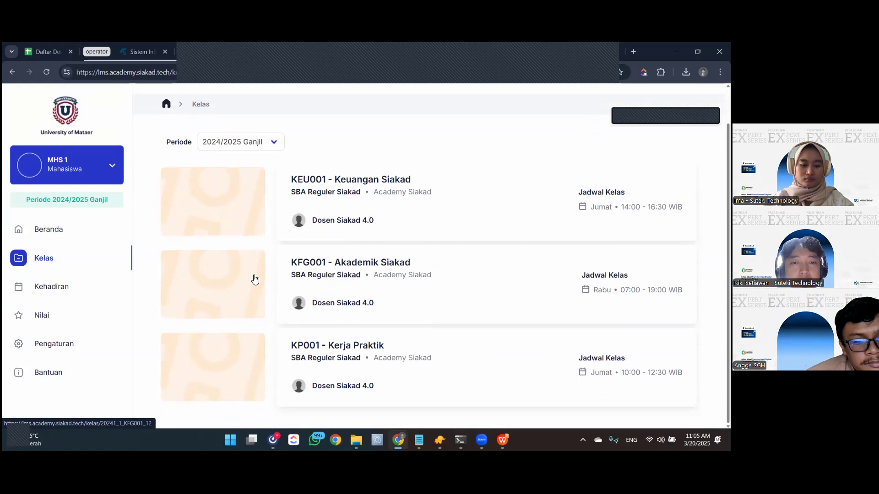
{"action": "left_click", "coordinate": [255, 280]}
{"action": "key", "text": "F11"}
{"action": "scroll", "coordinate": [235, 332], "scroll_direction": "down", "scroll_amount": 5}
{"action": "scroll", "coordinate": [236, 331], "scroll_direction": "down", "scroll_amount": 8}
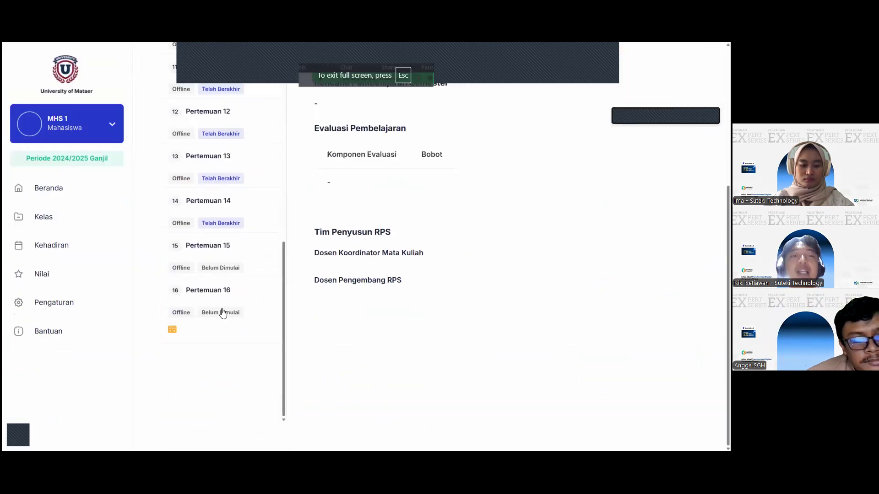
{"action": "left_click", "coordinate": [223, 314]}
{"action": "scroll", "coordinate": [518, 254], "scroll_direction": "up", "scroll_amount": 5}
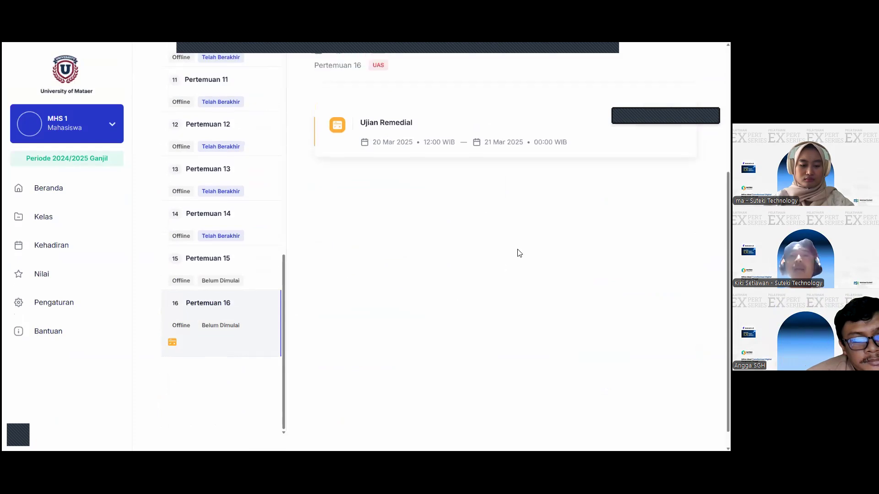
Check the meeting date of Pertemuan 16 against the Ujian Remedial schedule in the student view.
{"action": "key", "text": "ctrl+minus"}
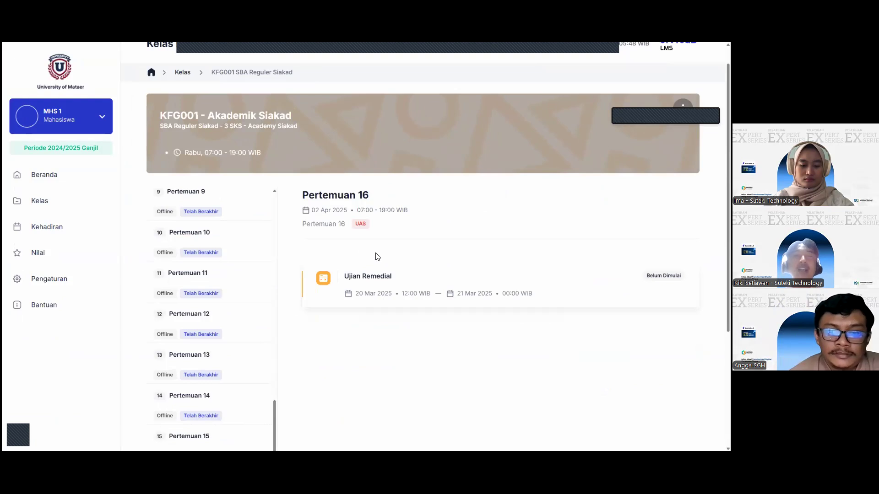
{"action": "left_click_drag", "start_coordinate": [319, 211], "coordinate": [354, 212]}
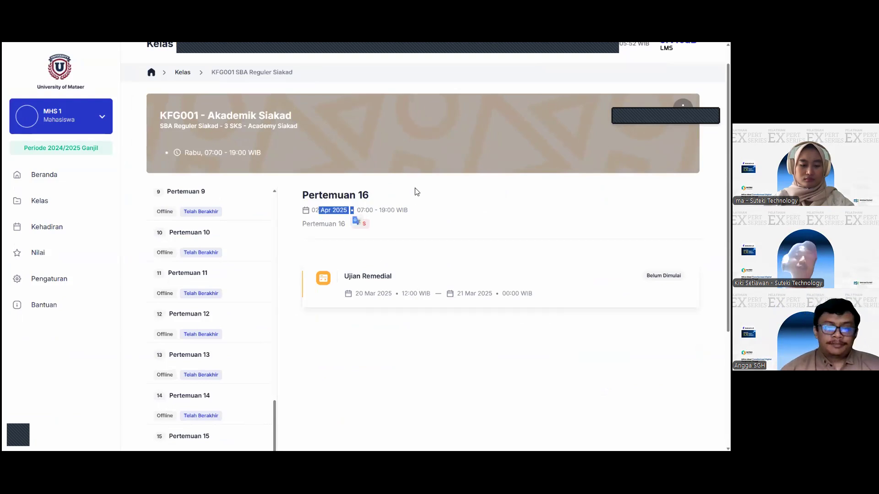
{"action": "key", "text": "F11"}
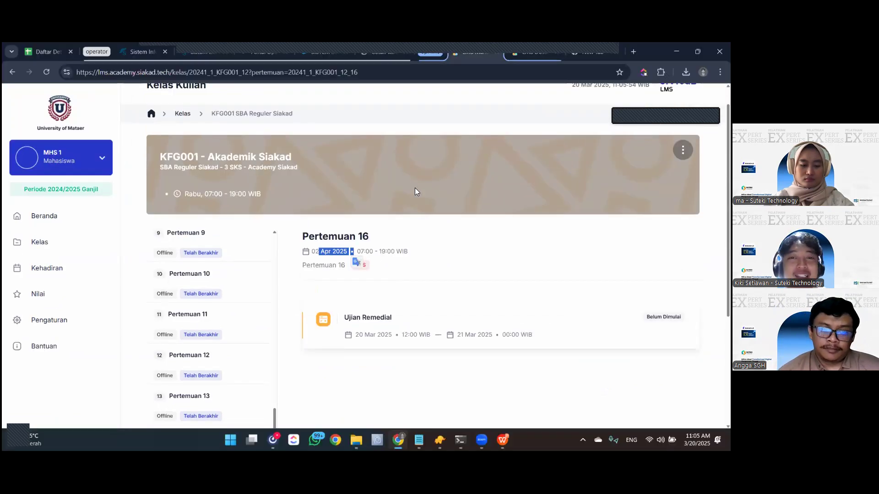
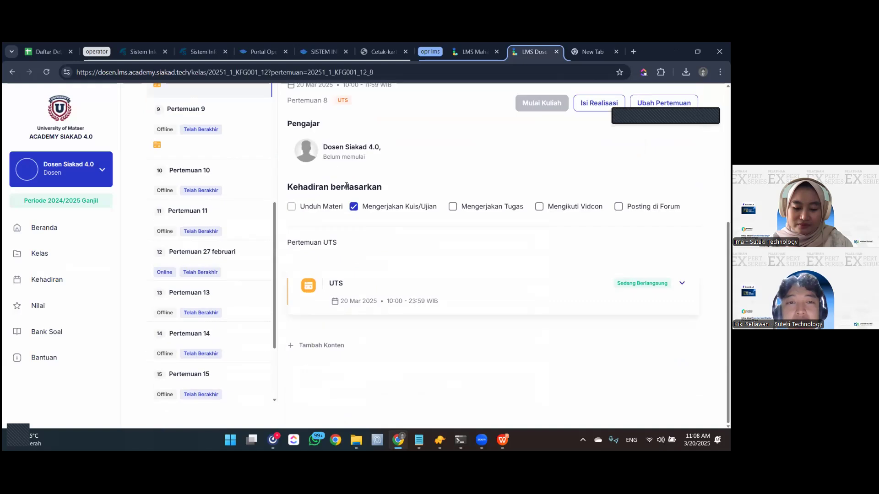
Point out the Kehadiran berdasarkan attendance criteria of Pertemuan UTS in the lecturer LMS.
{"action": "left_click_drag", "start_coordinate": [285, 189], "coordinate": [384, 204]}
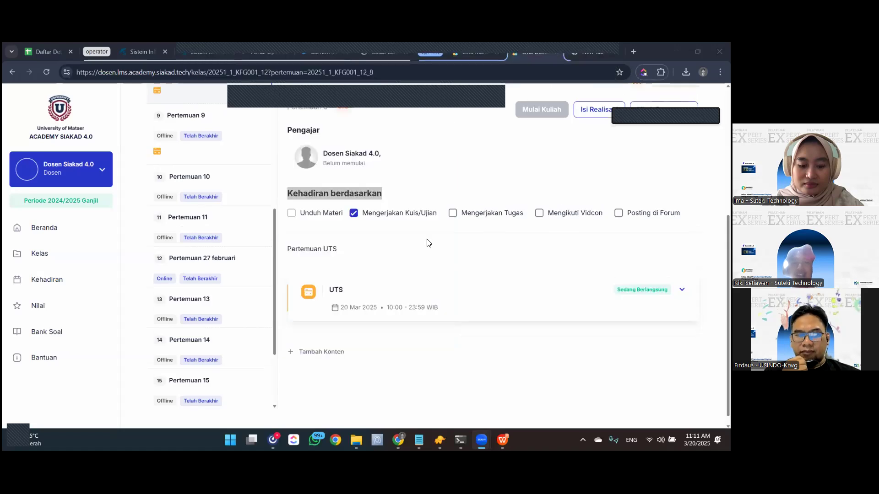
{"action": "scroll", "coordinate": [425, 243], "scroll_direction": "up", "scroll_amount": 3}
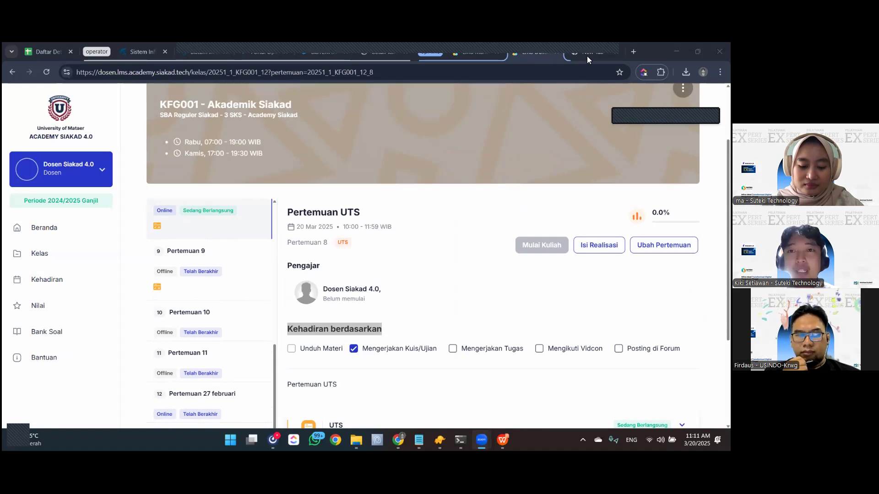
Change dosen to operator in the new tab's address, load the operator LMS and open its Konfigurasi page.
{"action": "left_click", "coordinate": [61, 87]}
{"action": "double_click", "coordinate": [106, 72]}
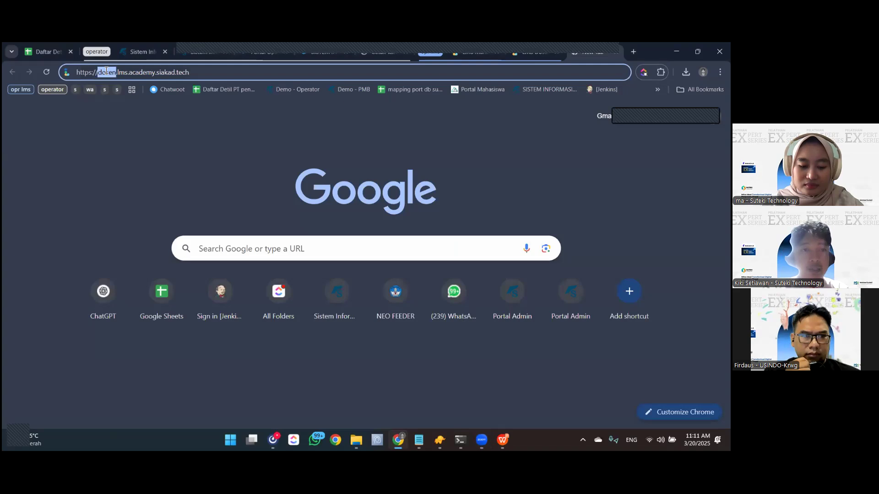
{"action": "type", "text": "operator"}
{"action": "key", "text": "Return"}
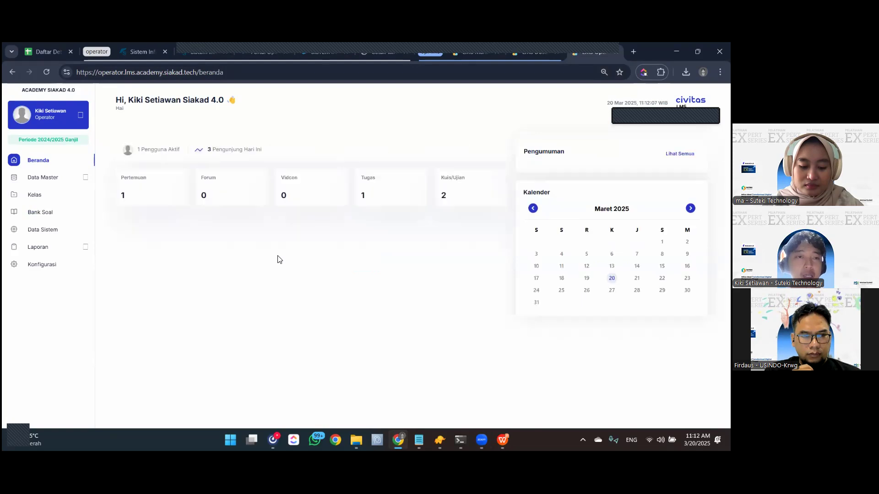
{"action": "left_click", "coordinate": [47, 265]}
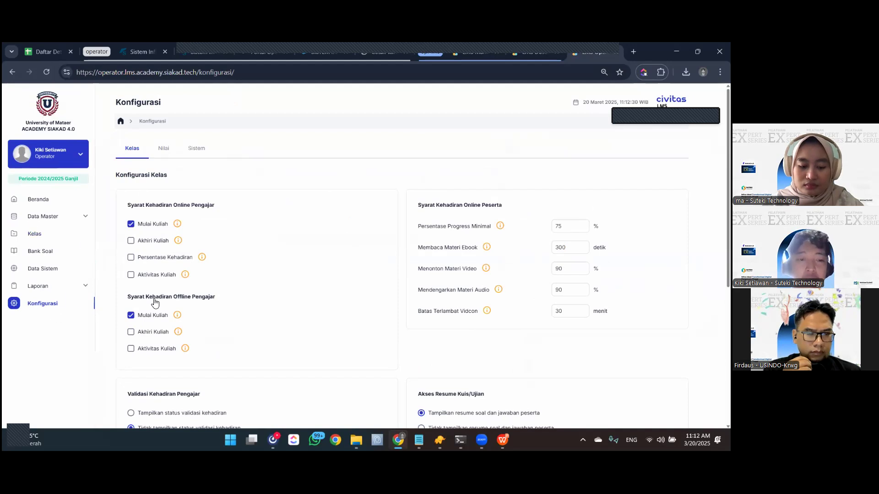
Under Perubahan Jadwal Pertemuan, disable Abaikan syarat bentrok mengajar for online and offline meetings and Abaikan syarat bentrok ruangan for offline ones.
{"action": "scroll", "coordinate": [165, 308], "scroll_direction": "down", "scroll_amount": 2}
{"action": "scroll", "coordinate": [165, 308], "scroll_direction": "down", "scroll_amount": 3}
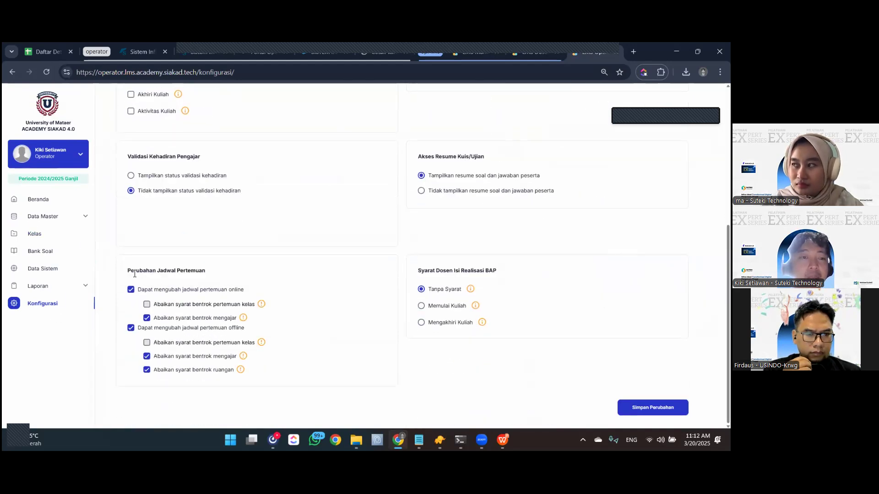
{"action": "left_click_drag", "start_coordinate": [132, 271], "coordinate": [199, 265]}
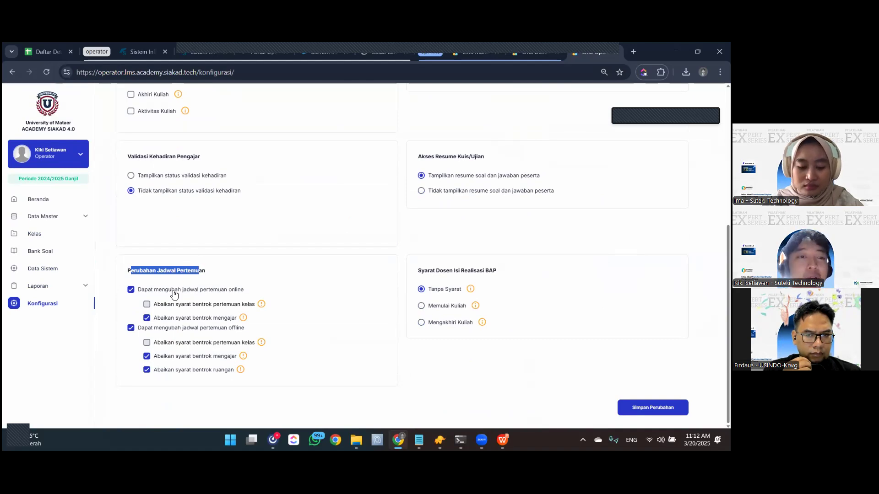
{"action": "left_click", "coordinate": [141, 280]}
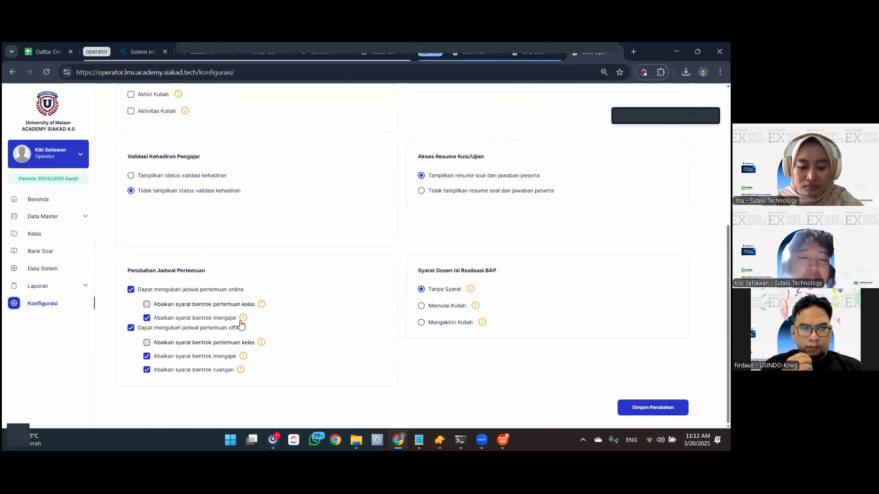
{"action": "mouse_move", "coordinate": [242, 322]}
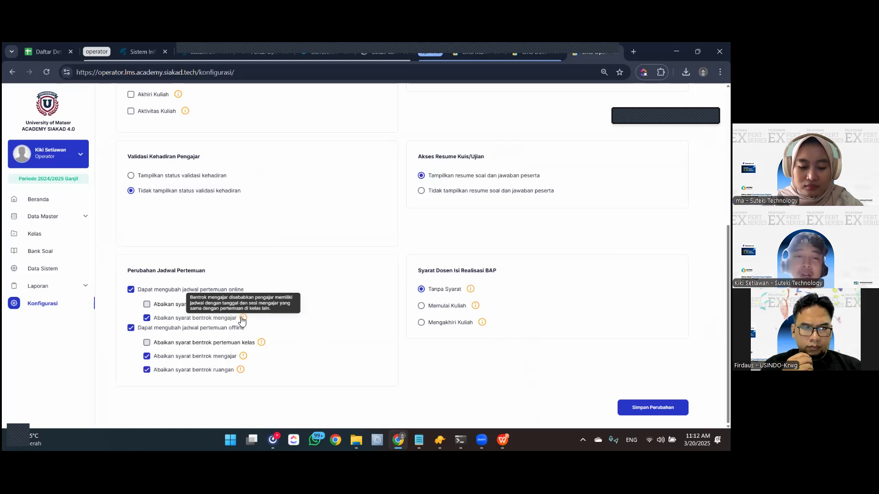
{"action": "left_click", "coordinate": [147, 318]}
{"action": "left_click", "coordinate": [147, 356]}
{"action": "left_click", "coordinate": [147, 369]}
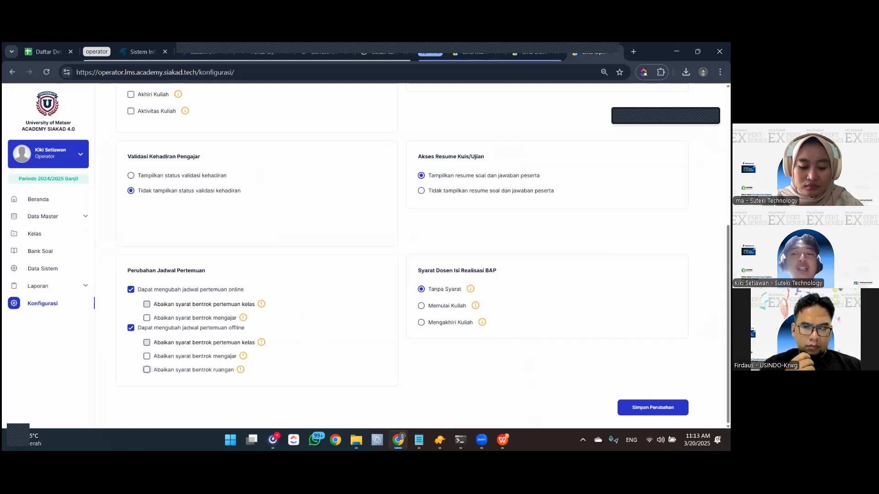
Return to the lecturer LMS and open Pertemuan 16 of the KFG001 - Akademik Siakad class.
{"action": "left_click", "coordinate": [520, 56]}
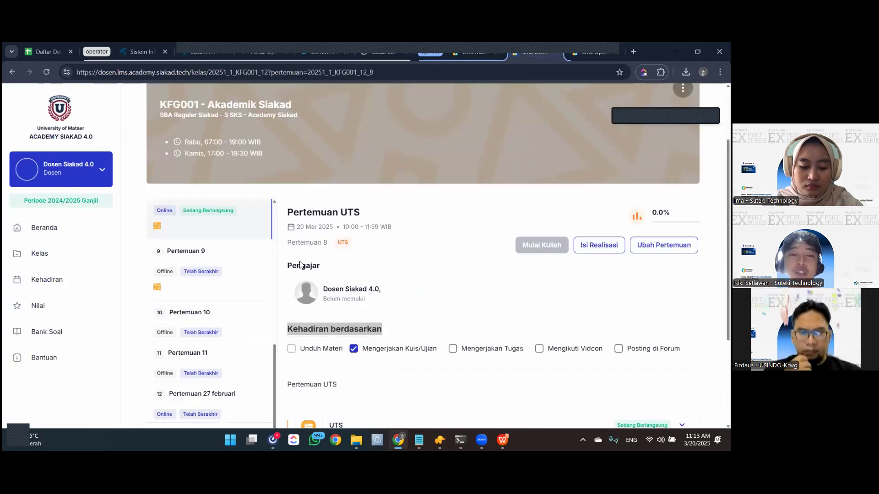
{"action": "scroll", "coordinate": [221, 328], "scroll_direction": "down", "scroll_amount": 1}
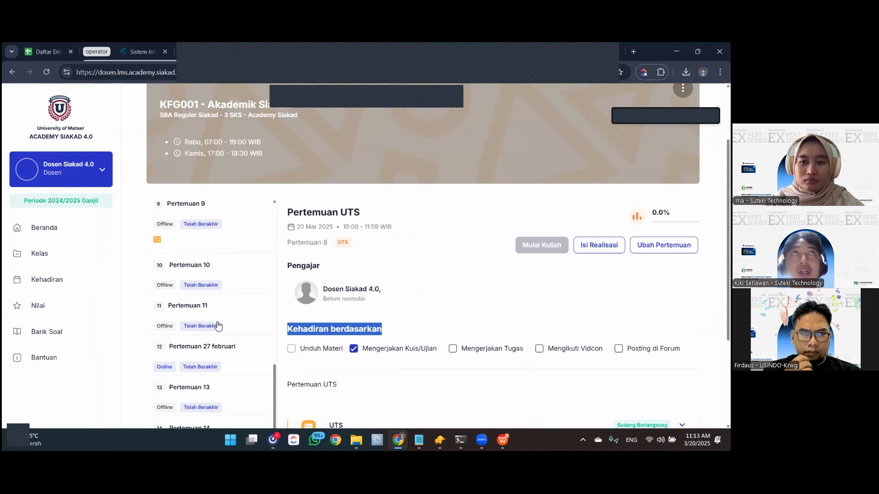
{"action": "scroll", "coordinate": [219, 325], "scroll_direction": "down", "scroll_amount": 4}
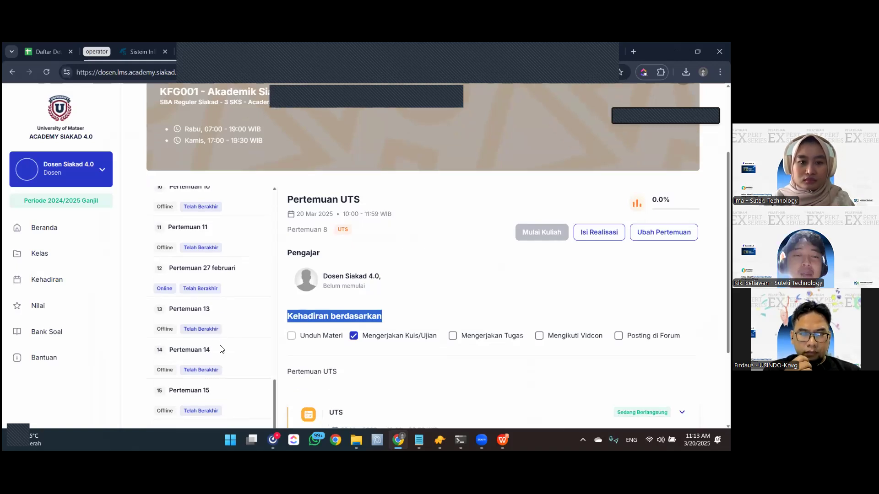
{"action": "scroll", "coordinate": [218, 356], "scroll_direction": "down", "scroll_amount": 3}
{"action": "left_click", "coordinate": [222, 299]}
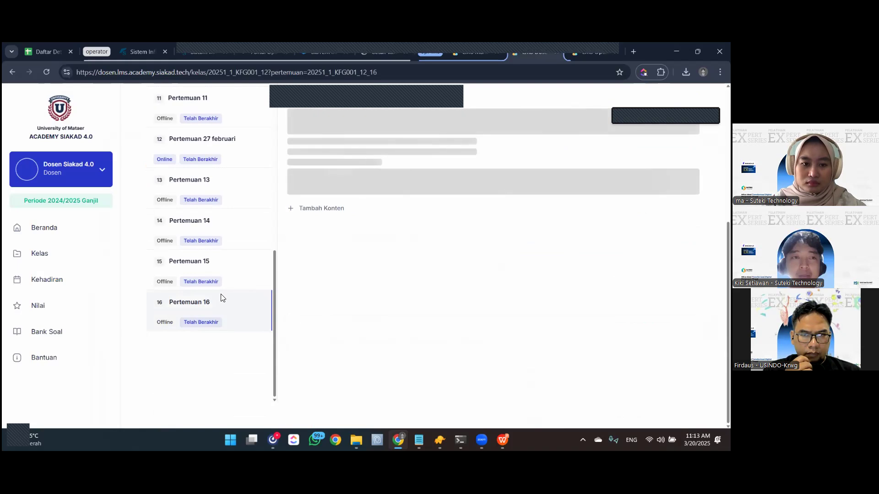
Edit Pertemuan 16's data: set Judul and Deskripsi to PERTEMUAN UAS and Tanggal to 15/03/2025.
{"action": "scroll", "coordinate": [221, 298], "scroll_direction": "down", "scroll_amount": 1}
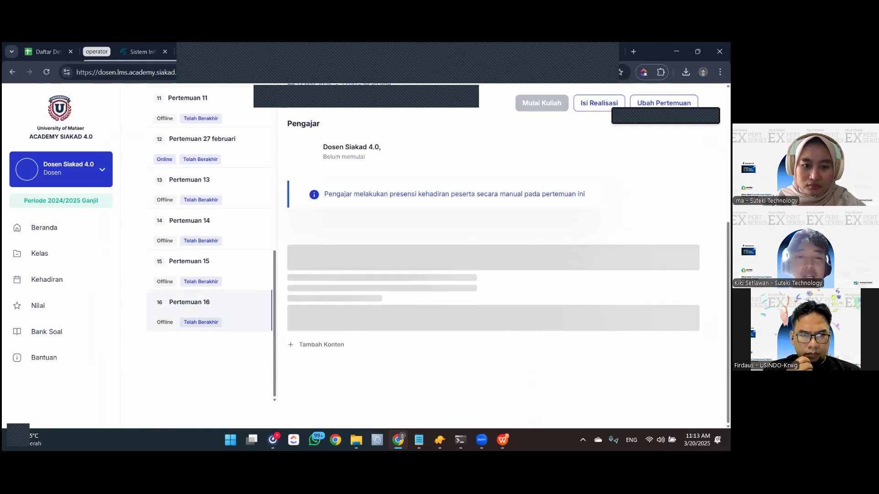
{"action": "scroll", "coordinate": [360, 287], "scroll_direction": "up", "scroll_amount": 1}
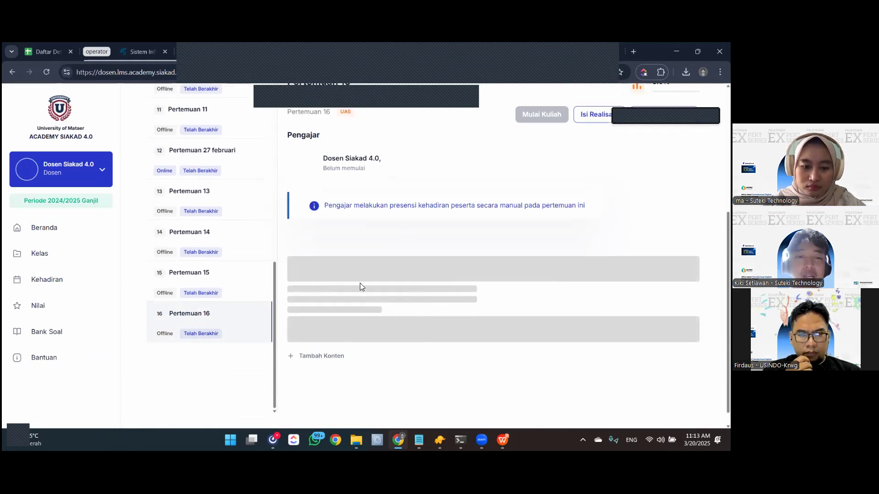
{"action": "scroll", "coordinate": [360, 287], "scroll_direction": "up", "scroll_amount": 3}
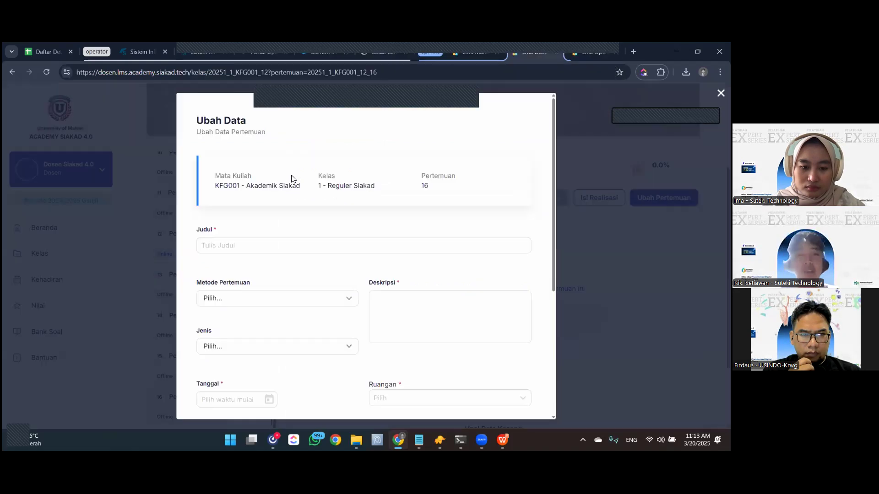
{"action": "scroll", "coordinate": [321, 200], "scroll_direction": "down", "scroll_amount": 3}
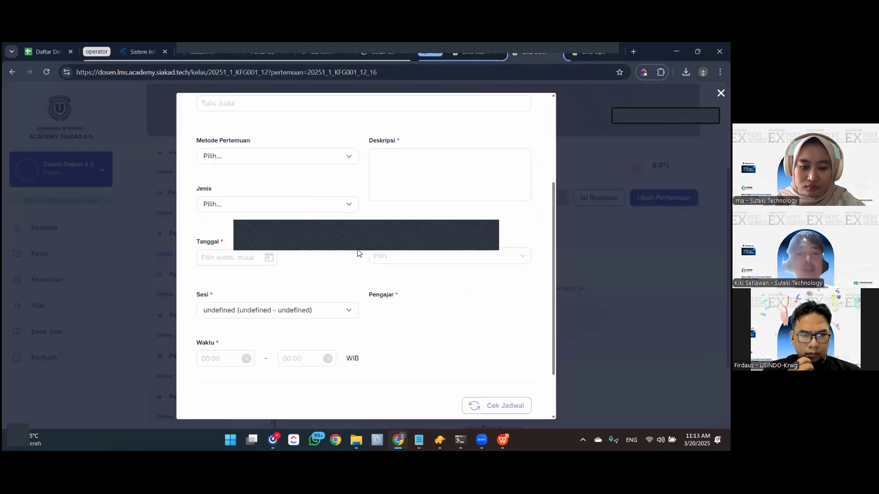
{"action": "key", "text": "ctrl+minus"}
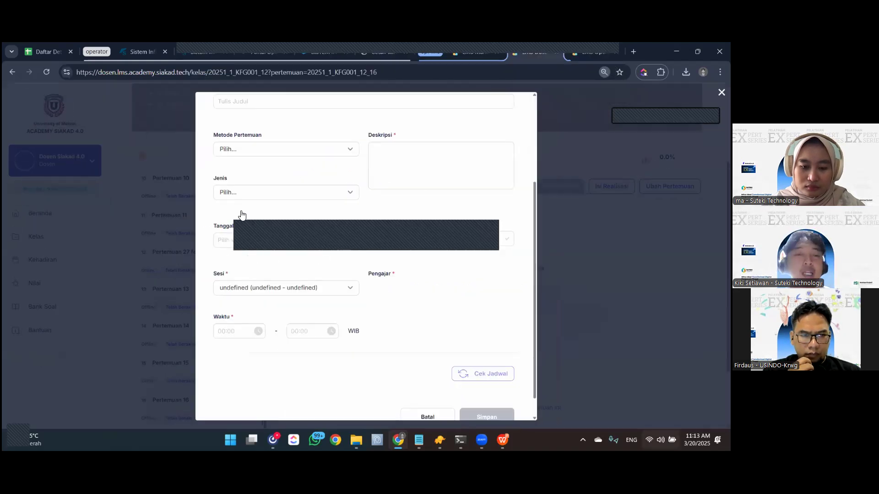
{"action": "scroll", "coordinate": [242, 215], "scroll_direction": "up", "scroll_amount": 3}
{"action": "scroll", "coordinate": [242, 215], "scroll_direction": "down", "scroll_amount": 1}
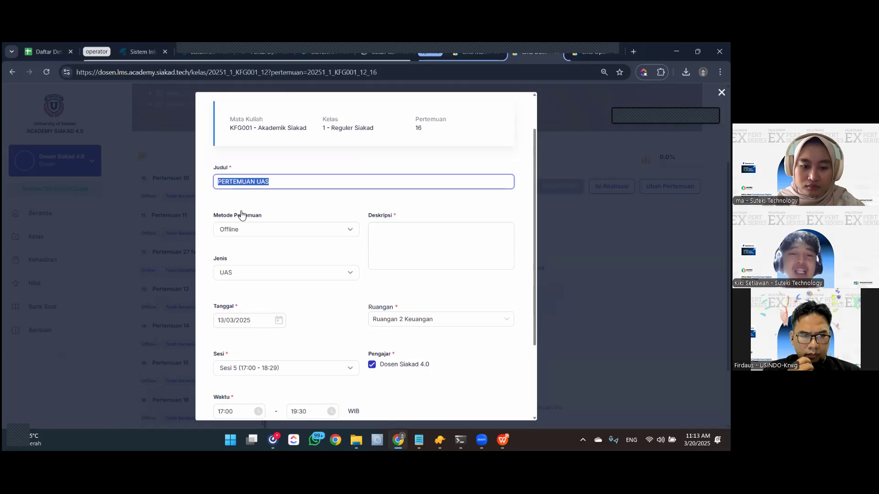
{"action": "scroll", "coordinate": [242, 214], "scroll_direction": "down", "scroll_amount": 3}
{"action": "left_click", "coordinate": [242, 215]}
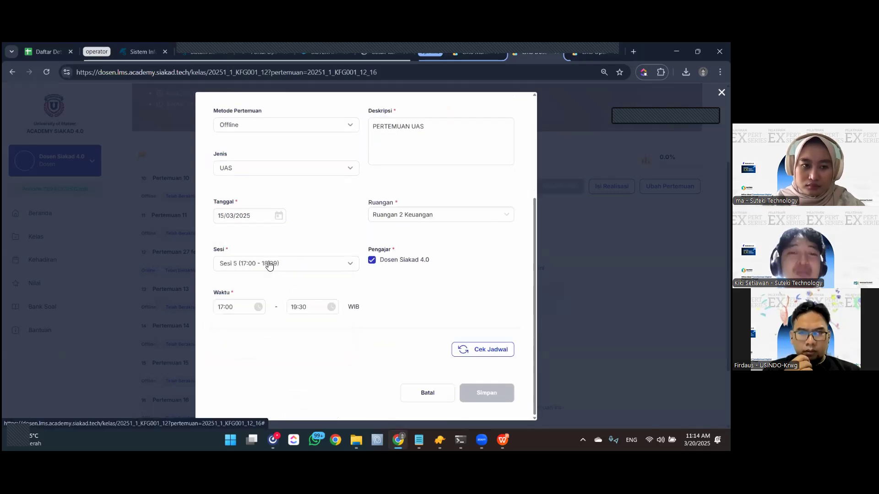
Move the meeting to Sesi 4 (14:00 - 15:59), check the schedule for clashes and save the changes.
{"action": "left_click", "coordinate": [256, 264]}
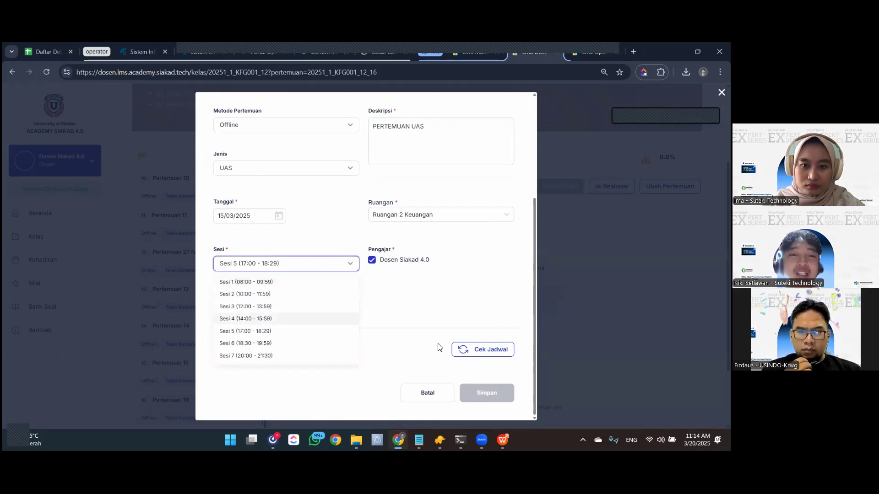
{"action": "key", "text": "Return"}
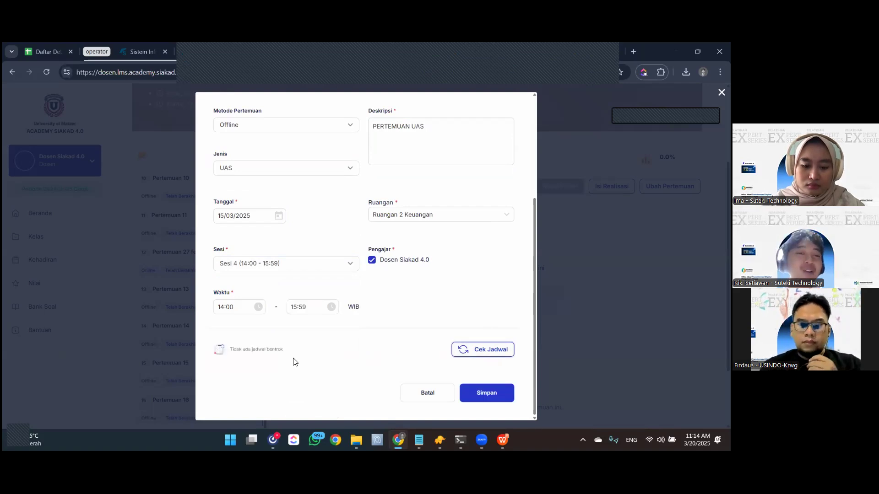
{"action": "triple_click", "coordinate": [398, 242]}
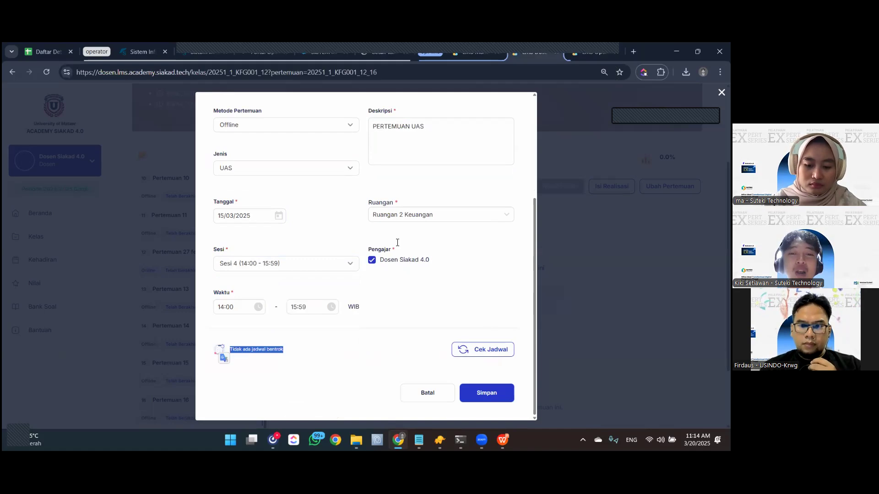
{"action": "left_click", "coordinate": [476, 392]}
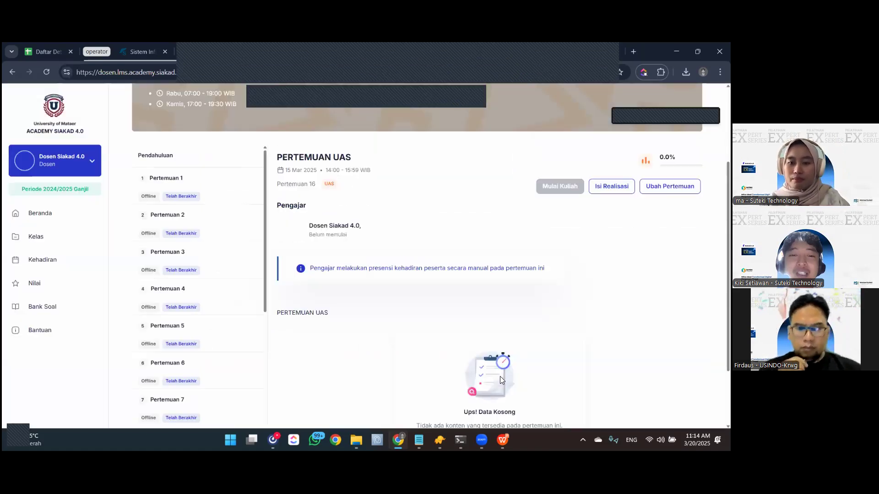
Start a new Kuis/Ujian in PERTEMUAN UAS with Judul UAS, Deskripsi UAS and Jenis UAS.
{"action": "scroll", "coordinate": [282, 302], "scroll_direction": "down", "scroll_amount": 2}
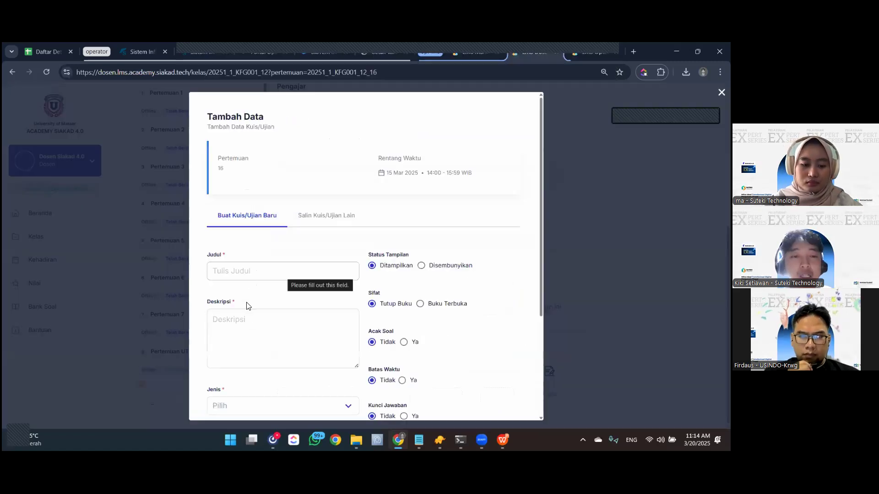
{"action": "left_click", "coordinate": [283, 299]}
{"action": "left_click", "coordinate": [250, 306]}
{"action": "scroll", "coordinate": [286, 398], "scroll_direction": "down", "scroll_amount": 1}
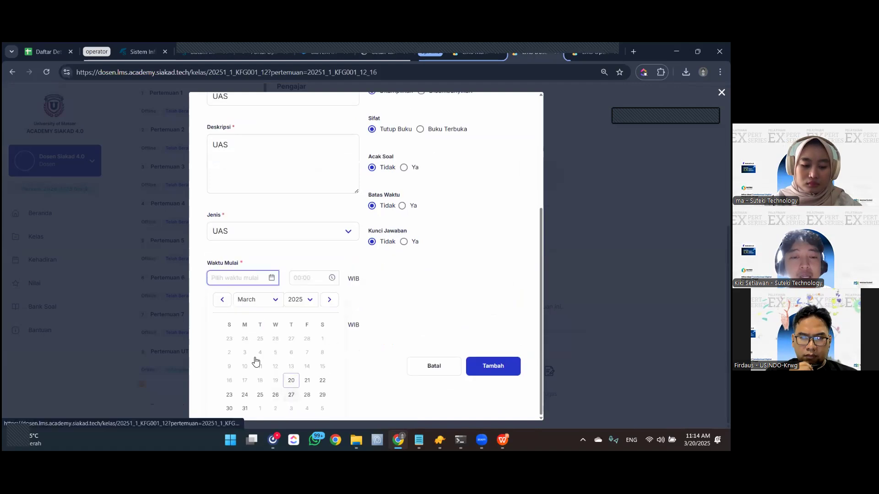
Schedule the exam from 20/03/2025 to 21/03/2025 with a start time, and add it to the meeting.
{"action": "left_click", "coordinate": [291, 380]}
{"action": "scroll", "coordinate": [308, 365], "scroll_direction": "down", "scroll_amount": 1}
{"action": "left_click", "coordinate": [307, 380]}
{"action": "left_click", "coordinate": [304, 310]}
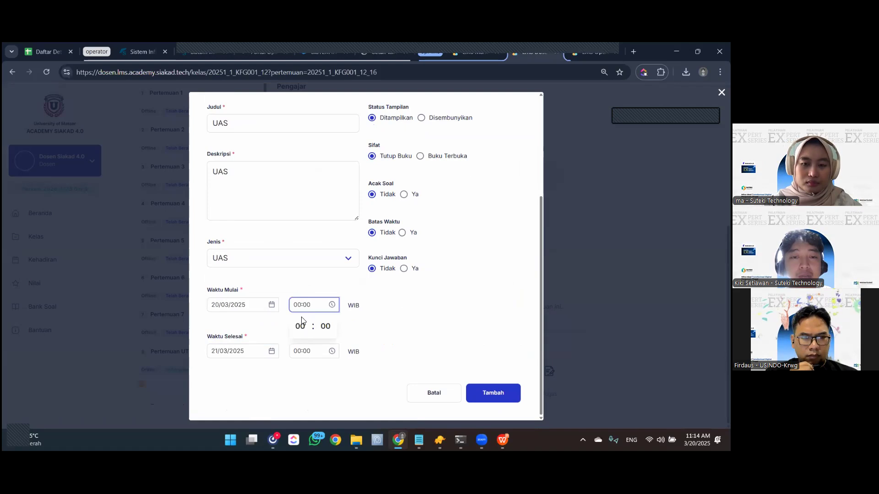
{"action": "left_click", "coordinate": [301, 325]}
{"action": "left_click", "coordinate": [300, 246]}
{"action": "left_click", "coordinate": [299, 220]}
{"action": "left_click", "coordinate": [448, 337]}
{"action": "left_click", "coordinate": [472, 393]}
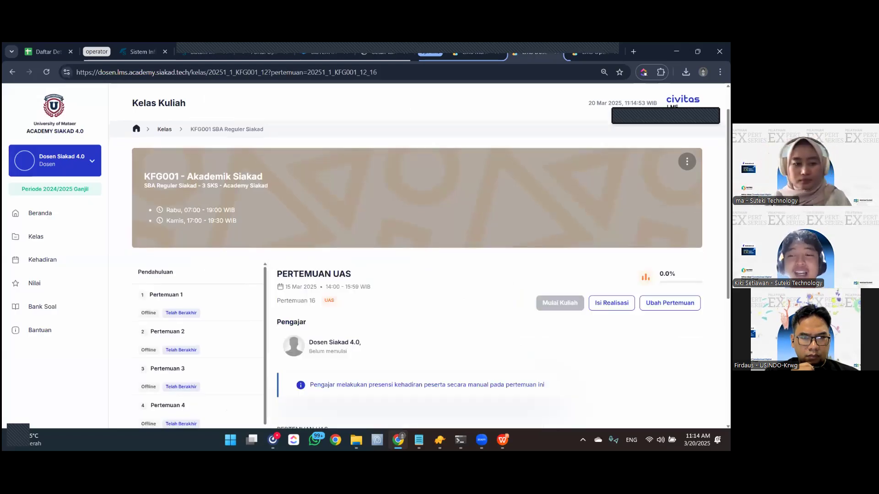
Open the new UAS exam's Soal section and add two question groups, Kelompok Soal 1 and Kelompok Soal 2.
{"action": "scroll", "coordinate": [473, 310], "scroll_direction": "down", "scroll_amount": 3}
{"action": "left_click", "coordinate": [665, 379]}
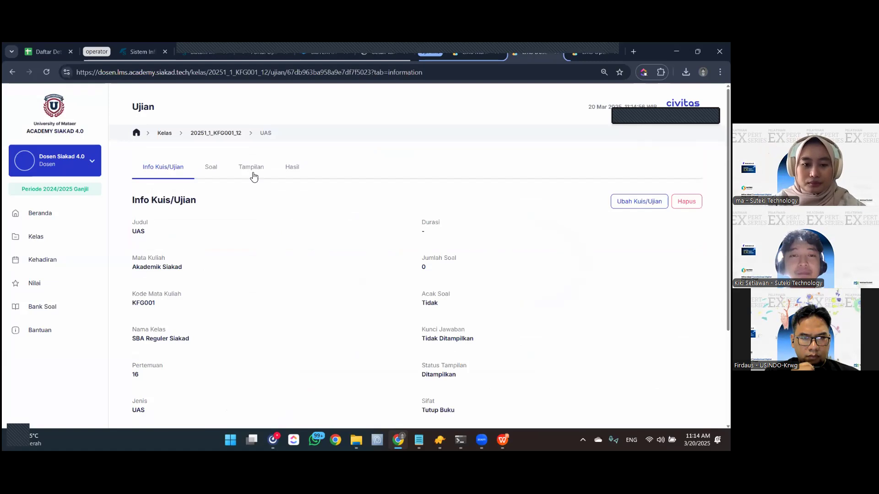
{"action": "left_click", "coordinate": [213, 167]}
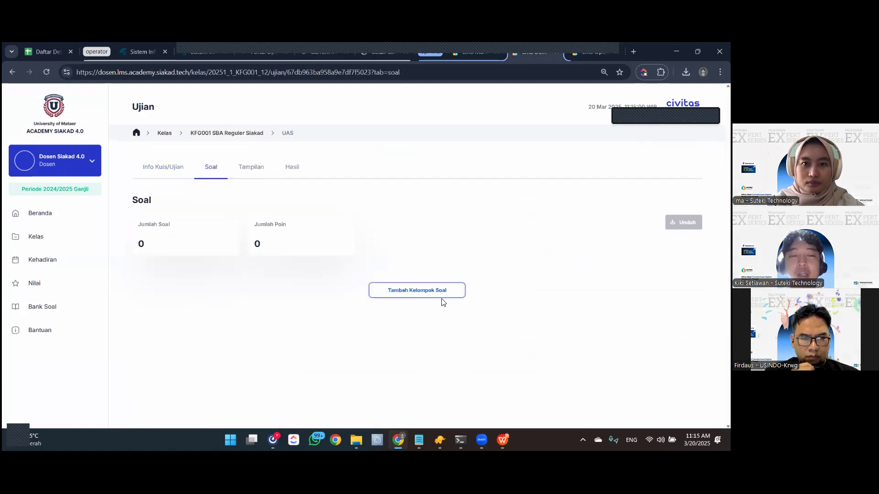
{"action": "left_click", "coordinate": [443, 302]}
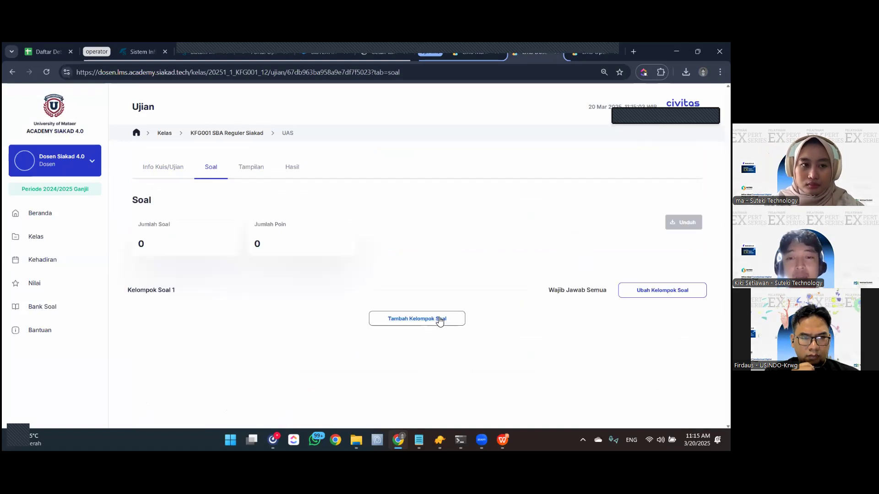
{"action": "left_click", "coordinate": [445, 318]}
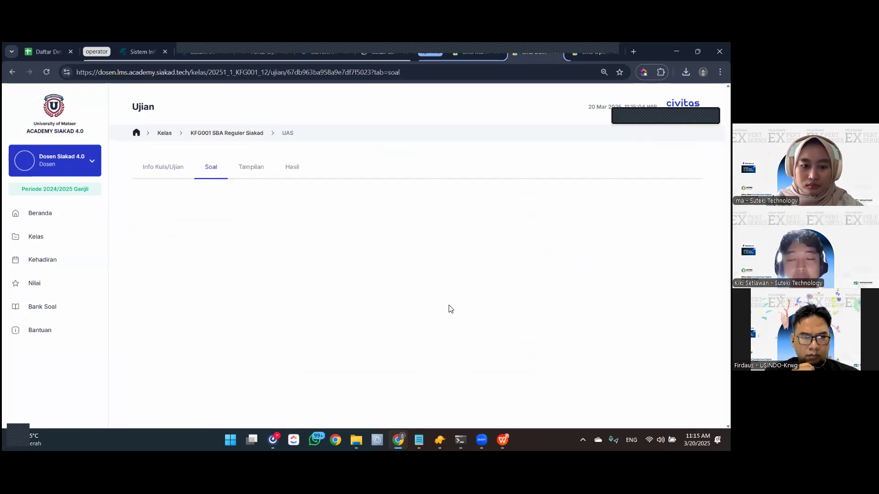
Put Kelompok Soal 1 into editing, view the Daftar Bank Soal available for adding questions, and close the list.
{"action": "left_click", "coordinate": [639, 291]}
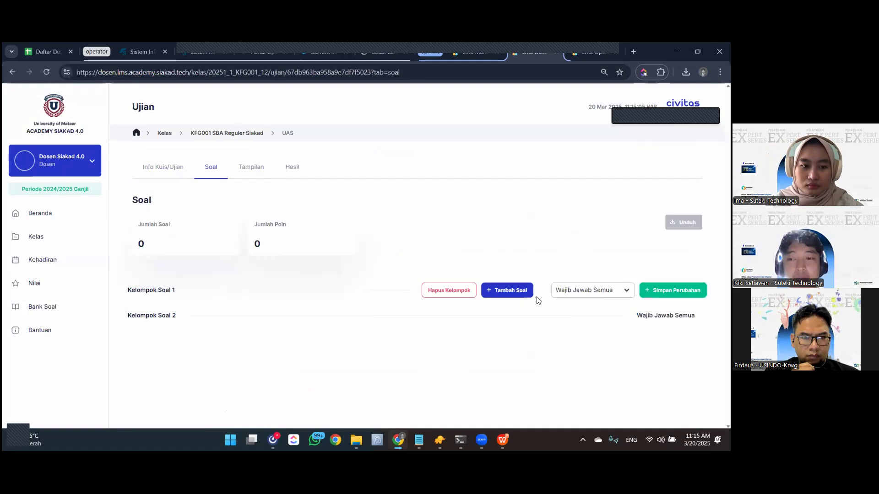
{"action": "left_click", "coordinate": [497, 298]}
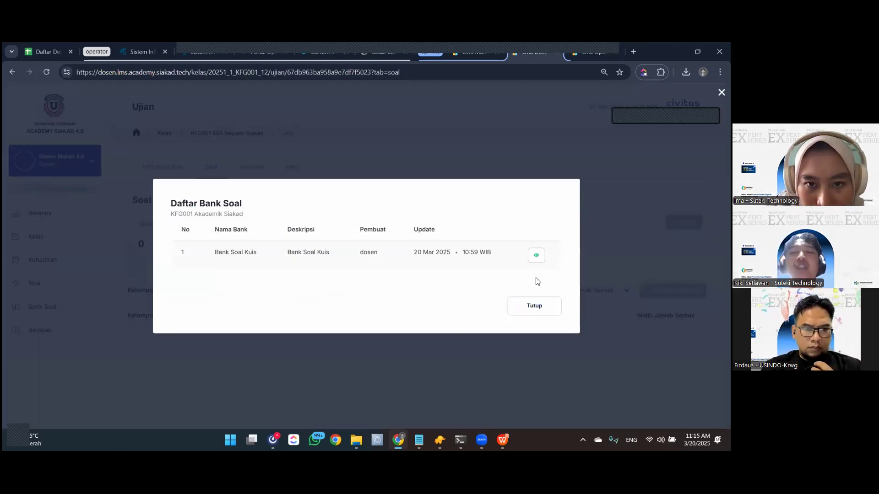
{"action": "left_click", "coordinate": [523, 303]}
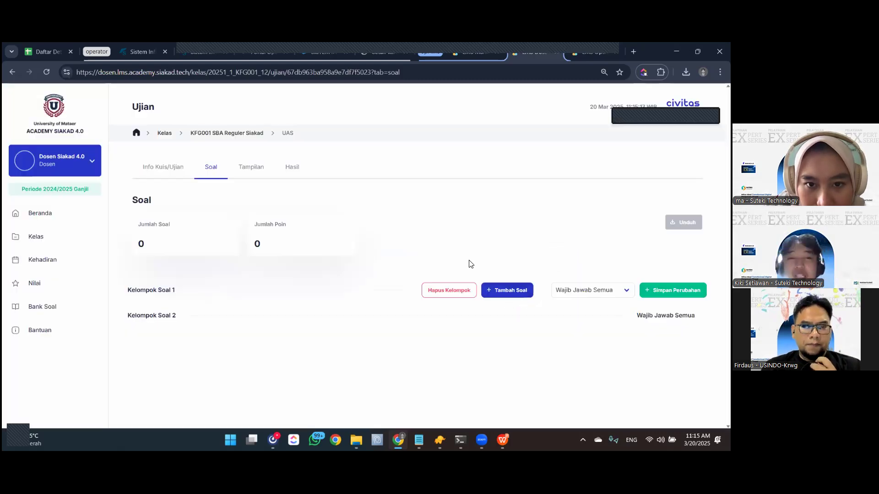
Leave the UAS exam and return to the Kelas overview.
{"action": "left_click", "coordinate": [177, 171]}
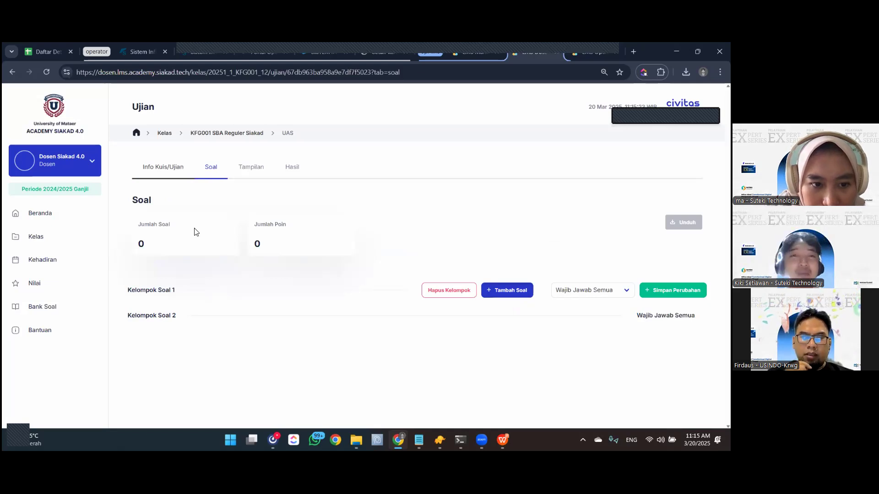
{"action": "left_click", "coordinate": [36, 238]}
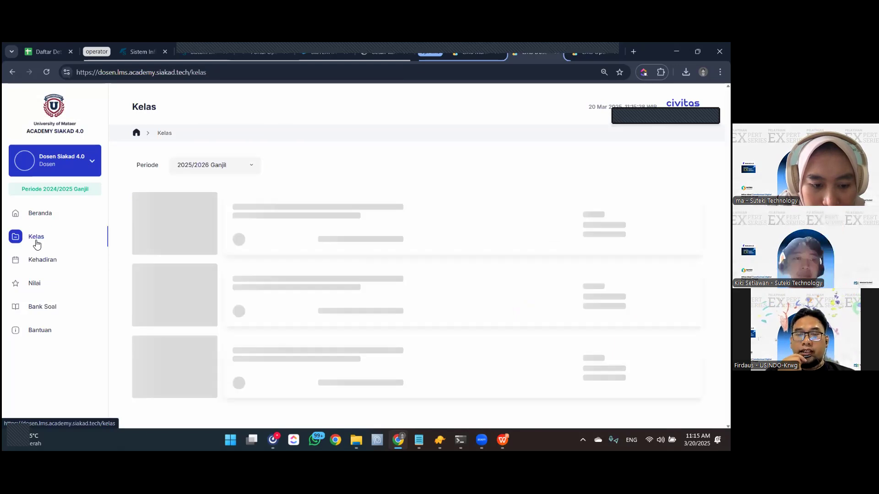